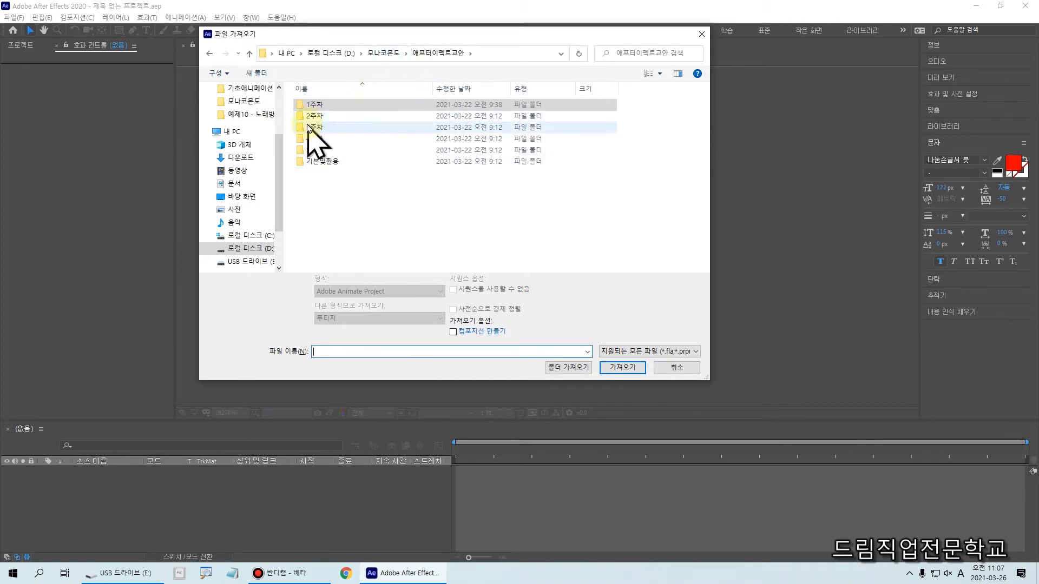
Open the 2주차 folder and select 종이비행기.psd as the file to import
double_click(313, 116)
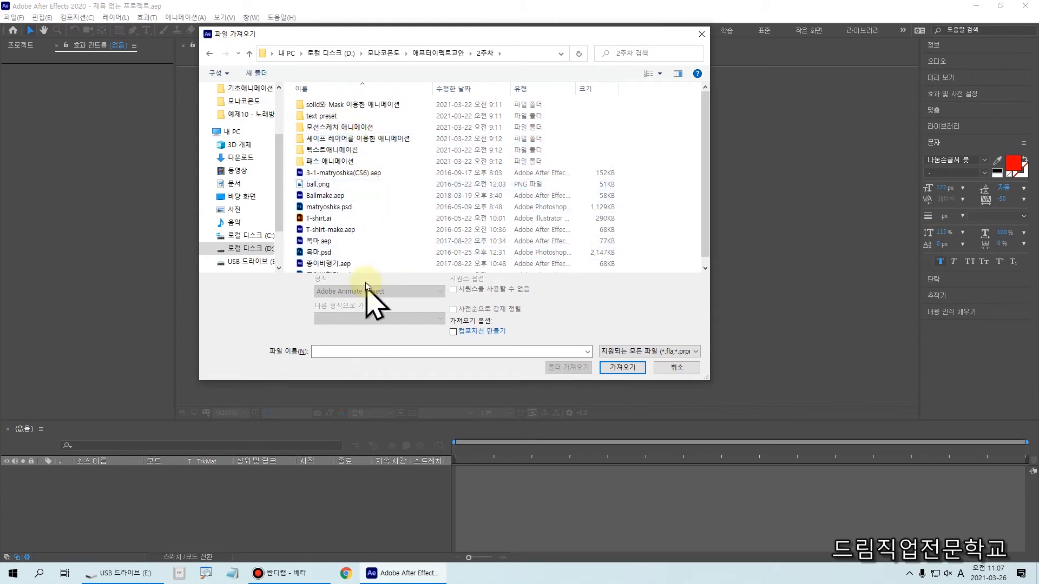
scroll(702, 233, down, 1)
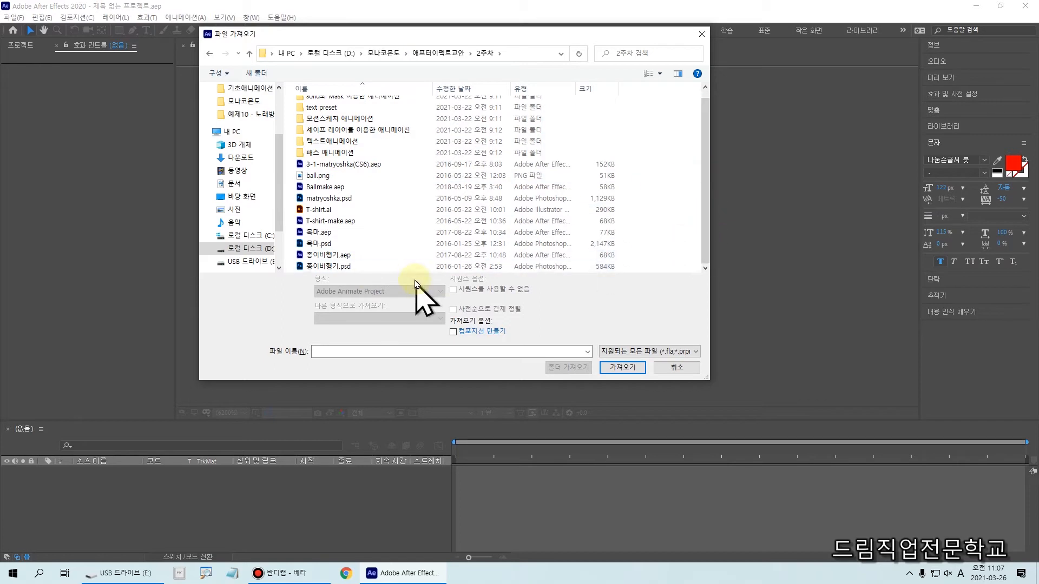
drag(290, 249, 368, 283)
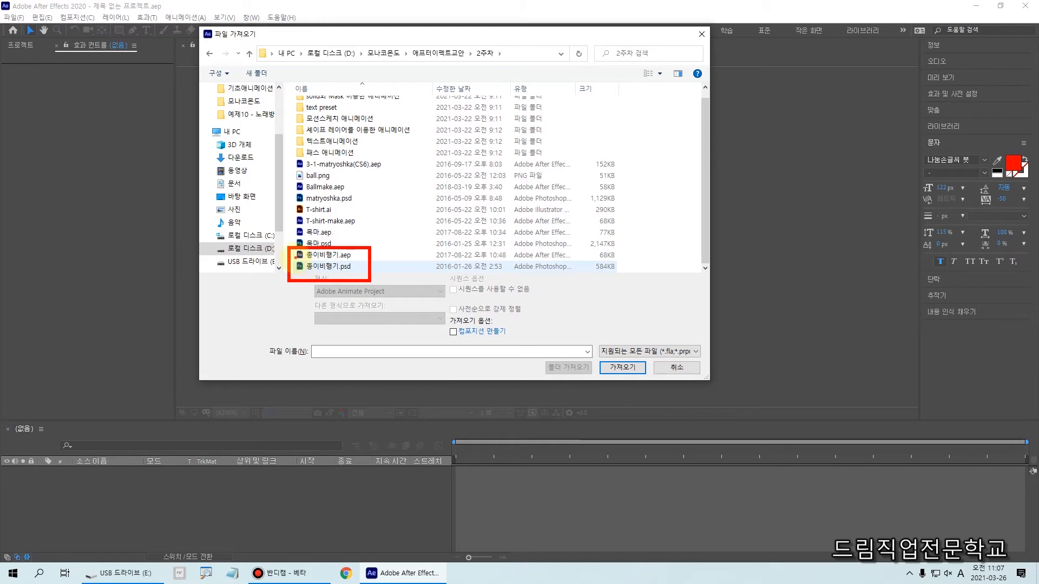
drag(294, 257, 369, 281)
drag(295, 274, 347, 273)
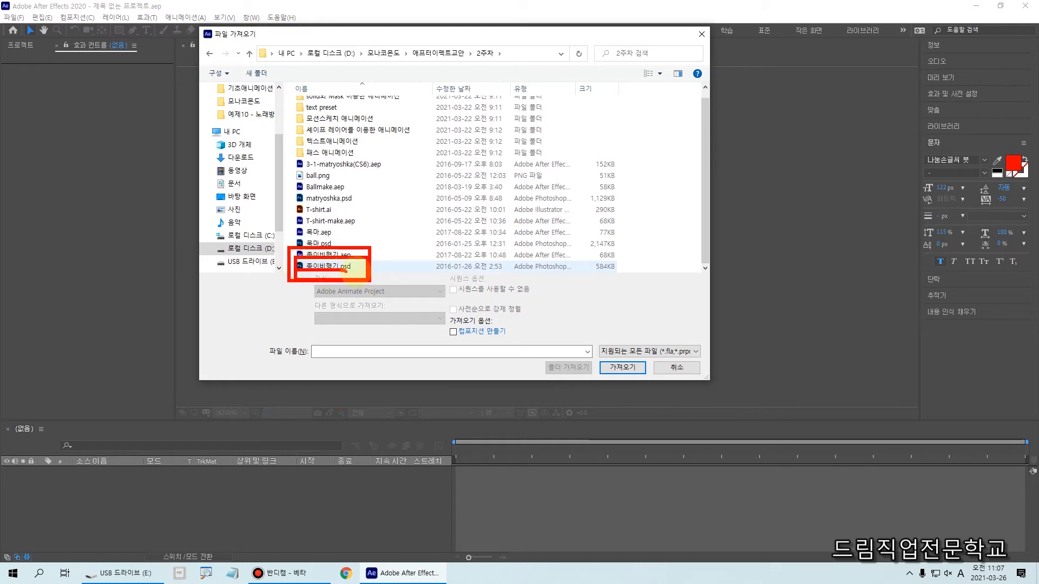
click(343, 268)
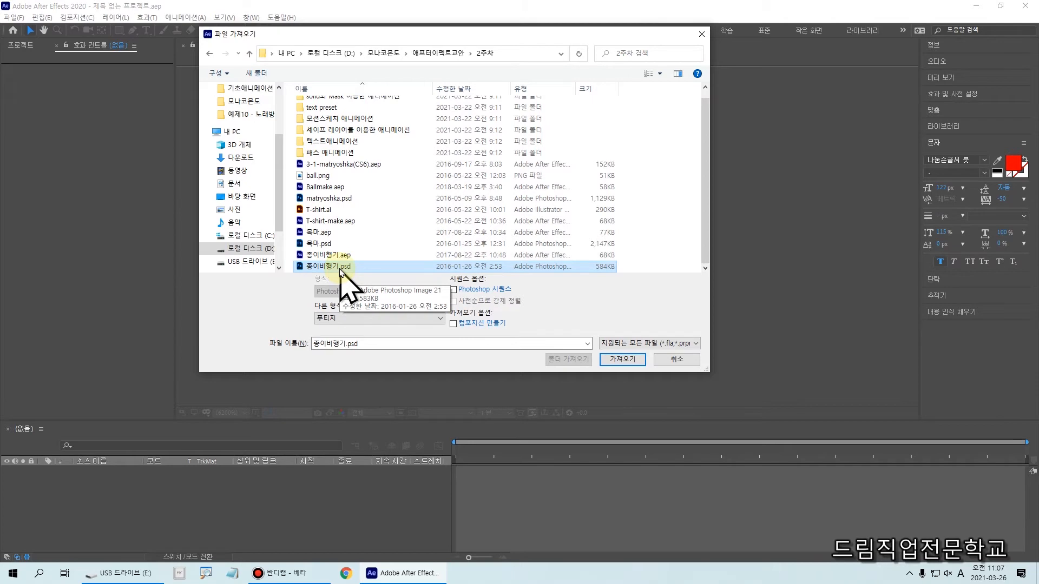
drag(308, 250, 366, 262)
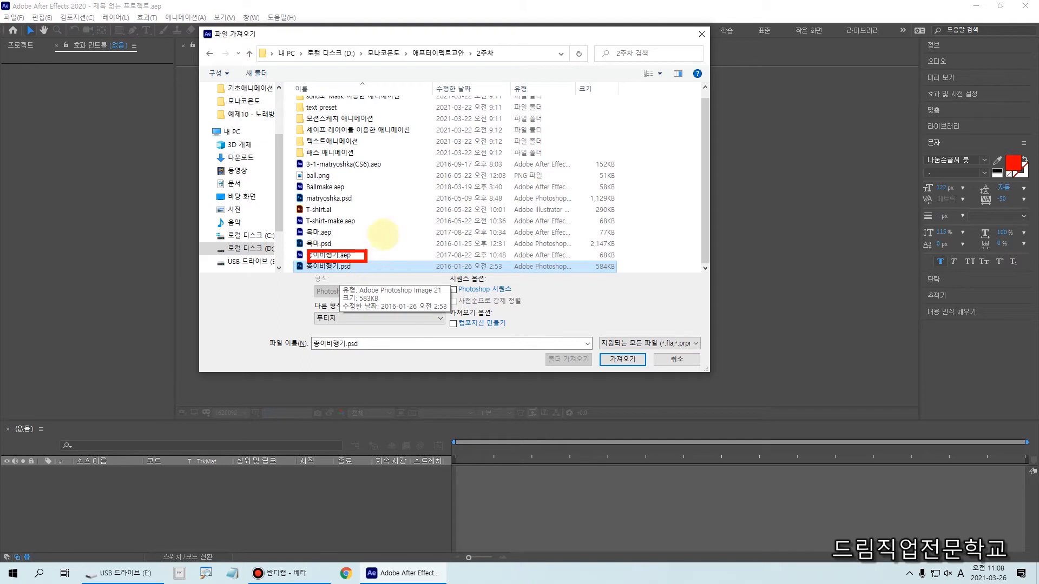
mouse_move(404, 169)
mouse_down()
mouse_move(404, 196)
mouse_move(405, 167)
mouse_move(414, 169)
mouse_move(406, 182)
mouse_move(434, 171)
mouse_move(414, 193)
mouse_up()
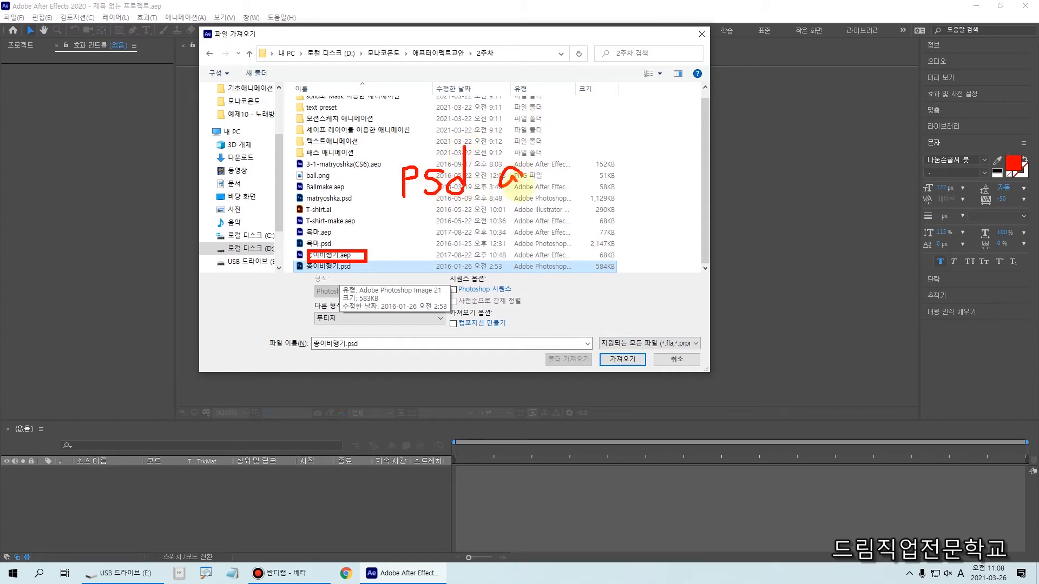
drag(543, 172, 545, 223)
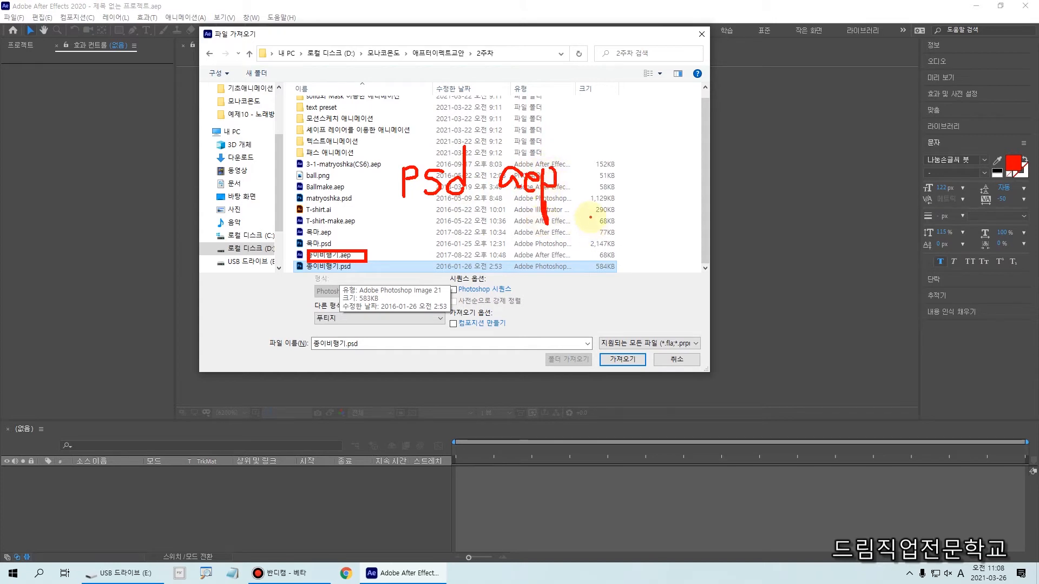
key(Escape)
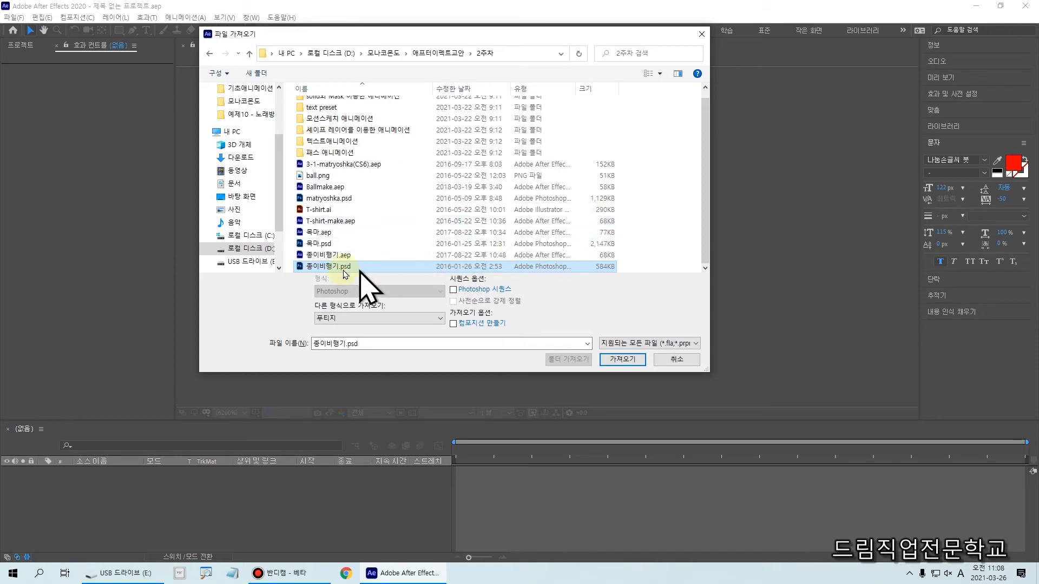
mouse_move(281, 259)
mouse_down()
mouse_move(301, 281)
mouse_move(365, 259)
mouse_up()
key(Escape)
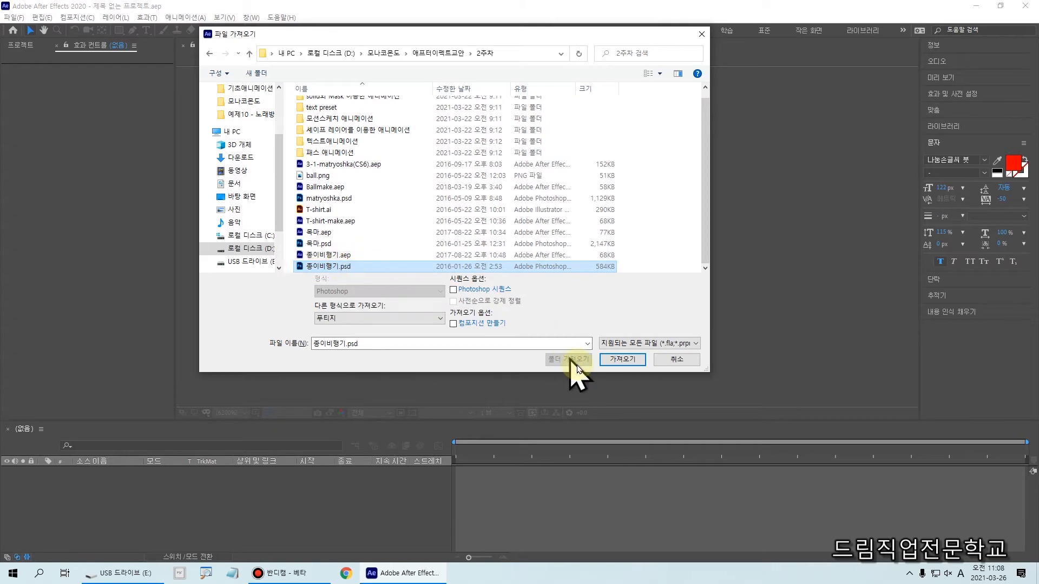
Import 종이비행기.psd as 컴포지션 - 레이어 크기 유지, with the layer styles merged into the footage
click(622, 360)
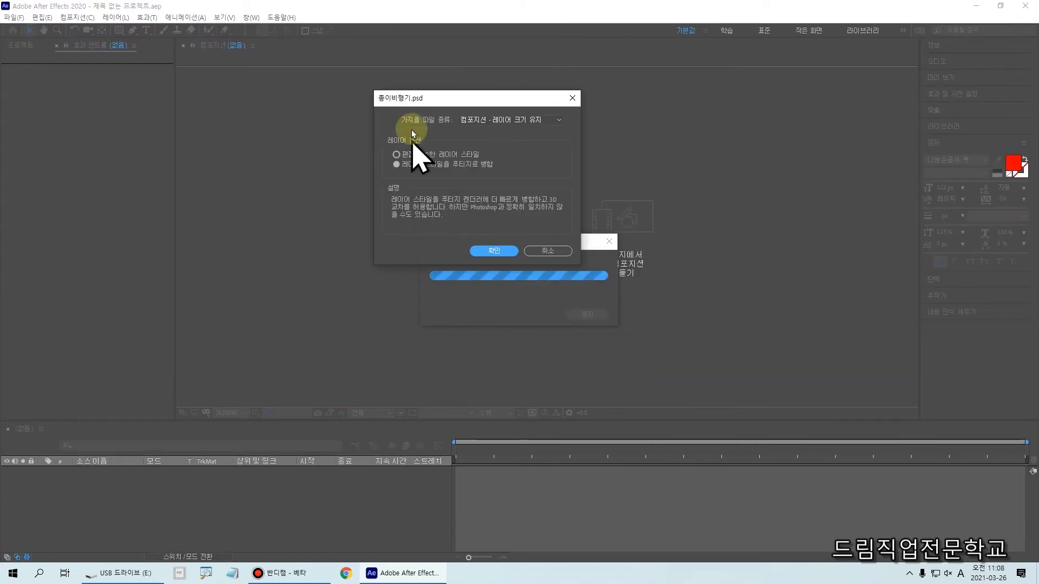
drag(417, 98, 346, 80)
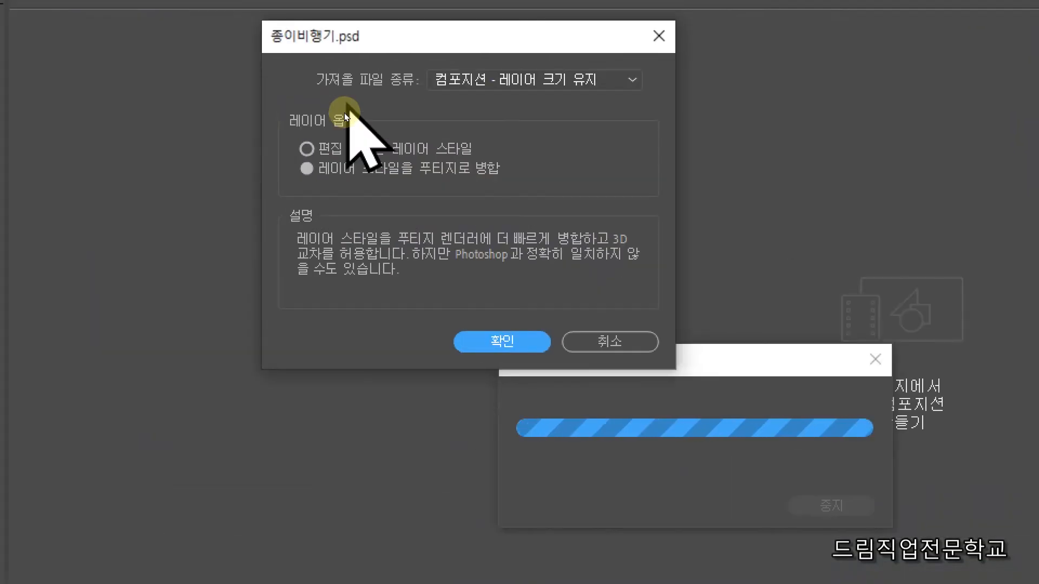
key(ctrl+2)
mouse_move(293, 62)
mouse_down()
mouse_move(307, 85)
mouse_move(645, 96)
mouse_up()
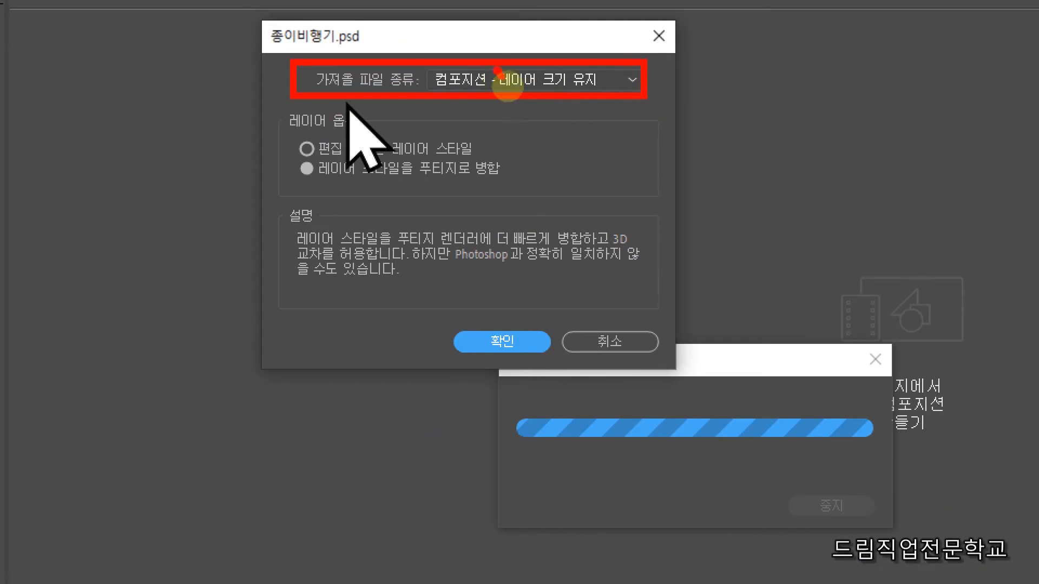
drag(498, 71, 530, 56)
key(Escape)
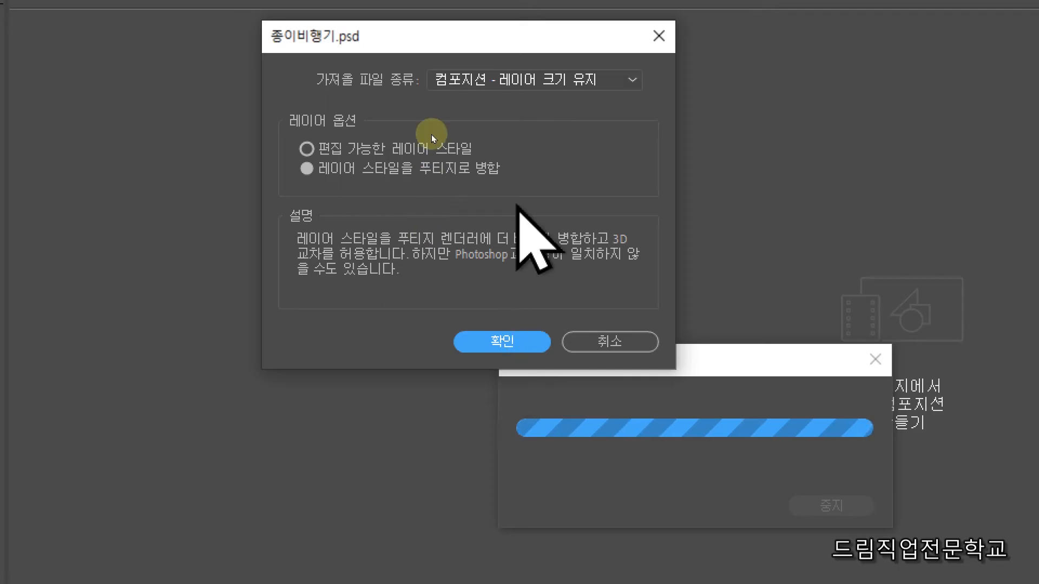
click(433, 102)
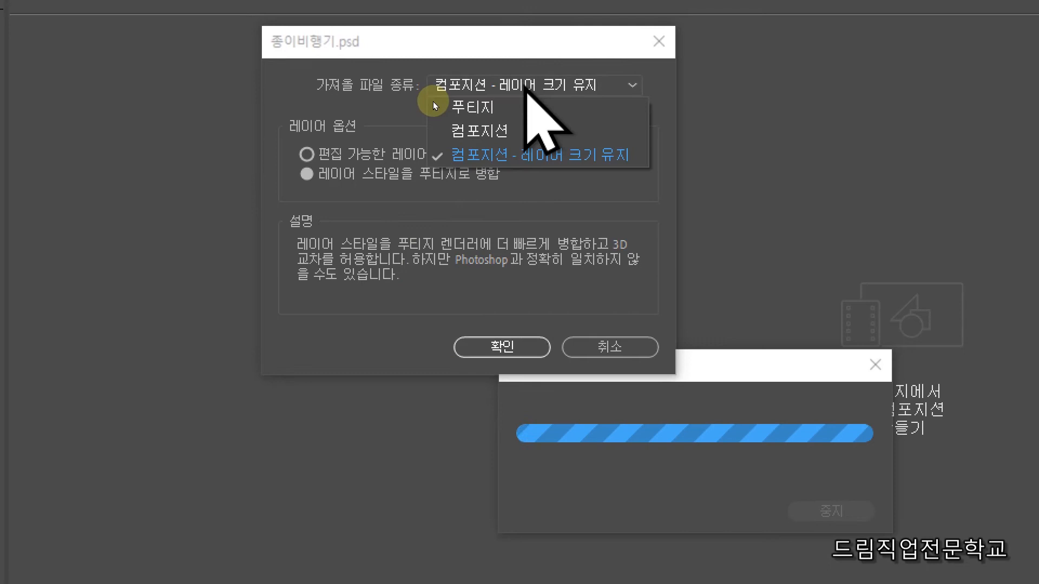
click(436, 149)
click(326, 176)
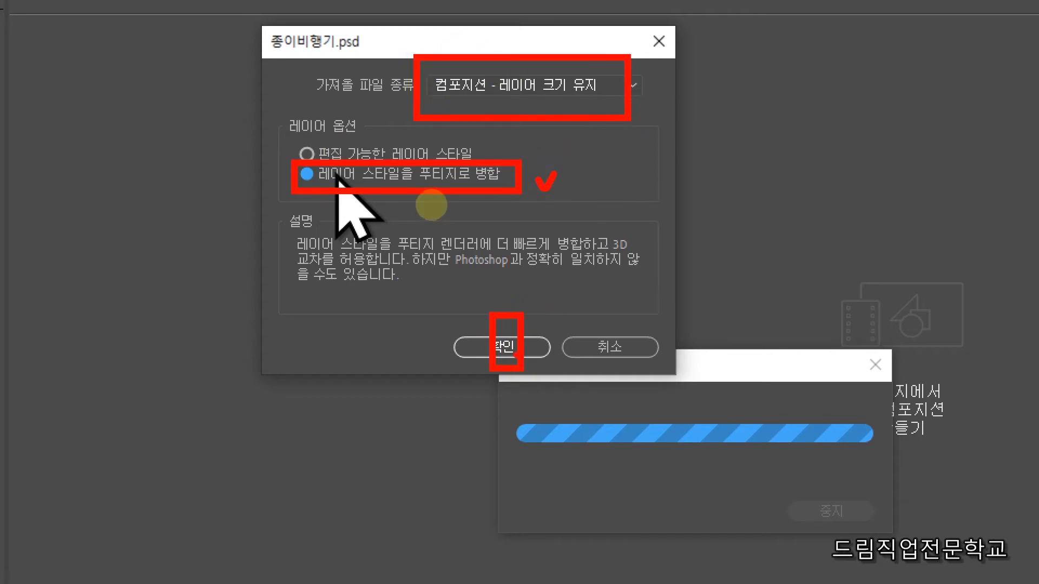
click(475, 351)
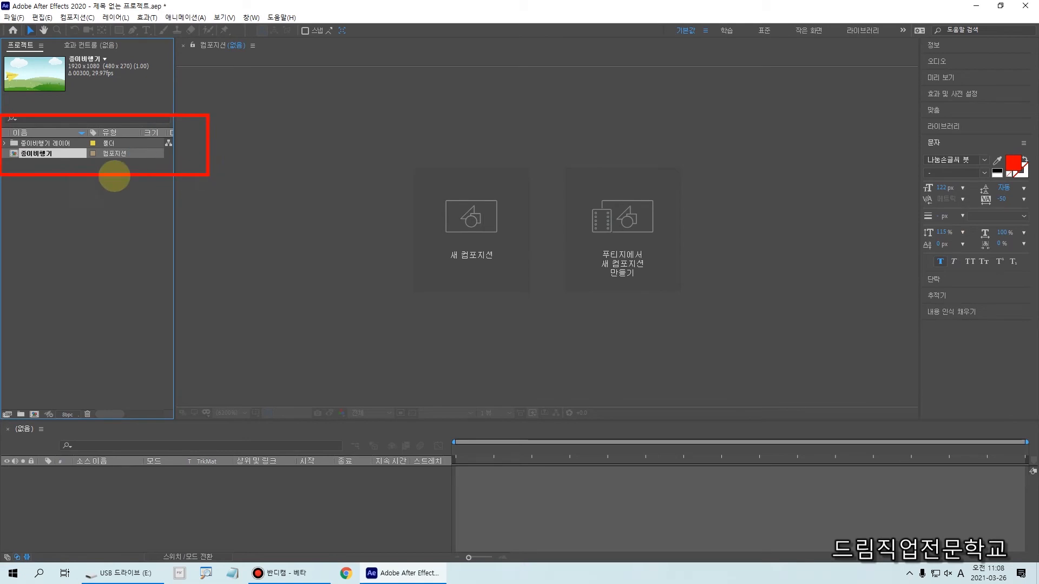
Open the imported 종이비행기 composition so its layers load in the timeline
key(Escape)
click(17, 201)
click(14, 154)
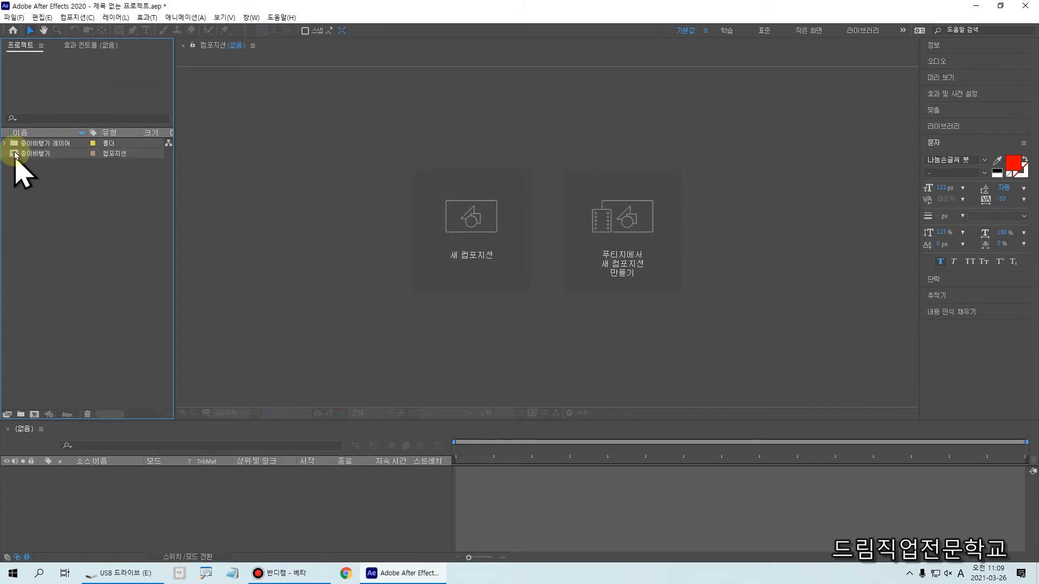
double_click(16, 156)
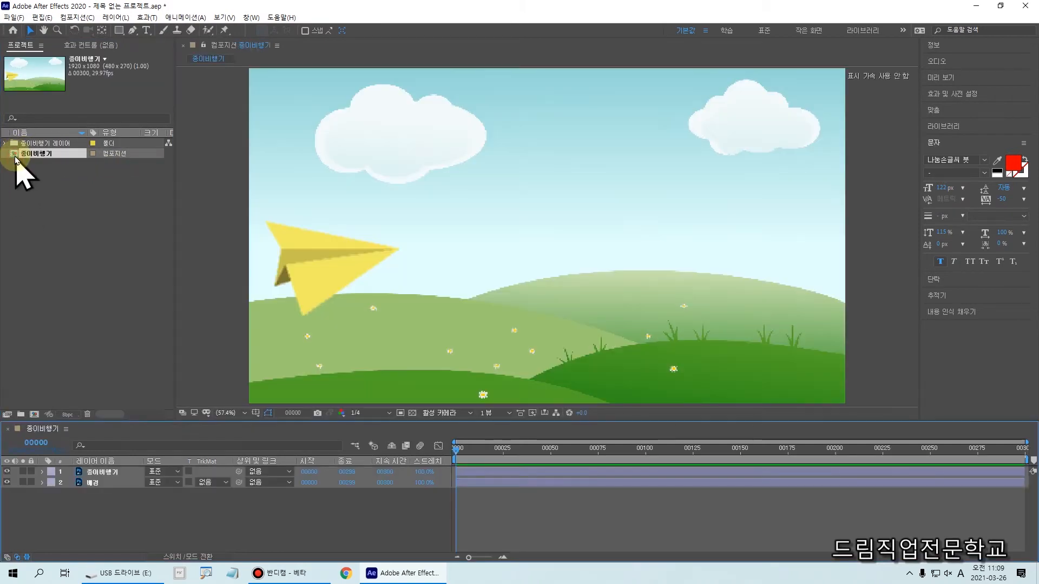
drag(4, 149, 117, 165)
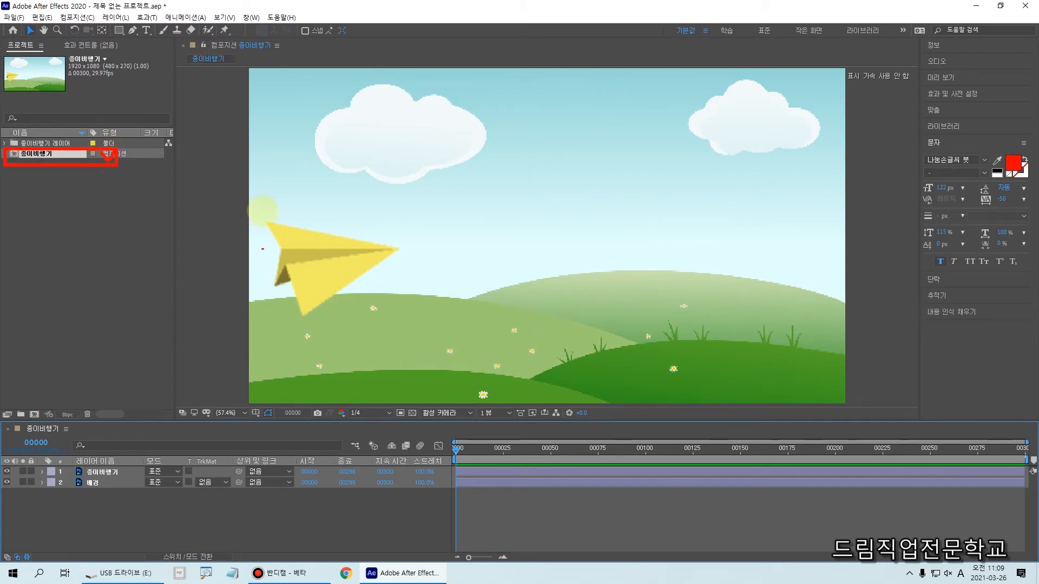
mouse_move(188, 21)
mouse_down()
mouse_move(247, 60)
mouse_move(319, 61)
mouse_up()
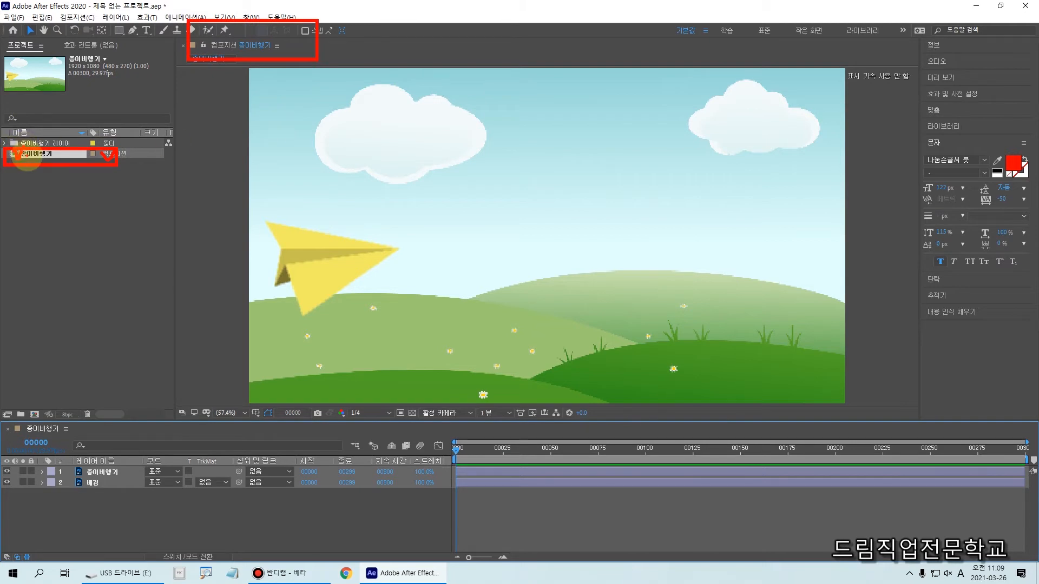
key(Escape)
key(ctrl+2)
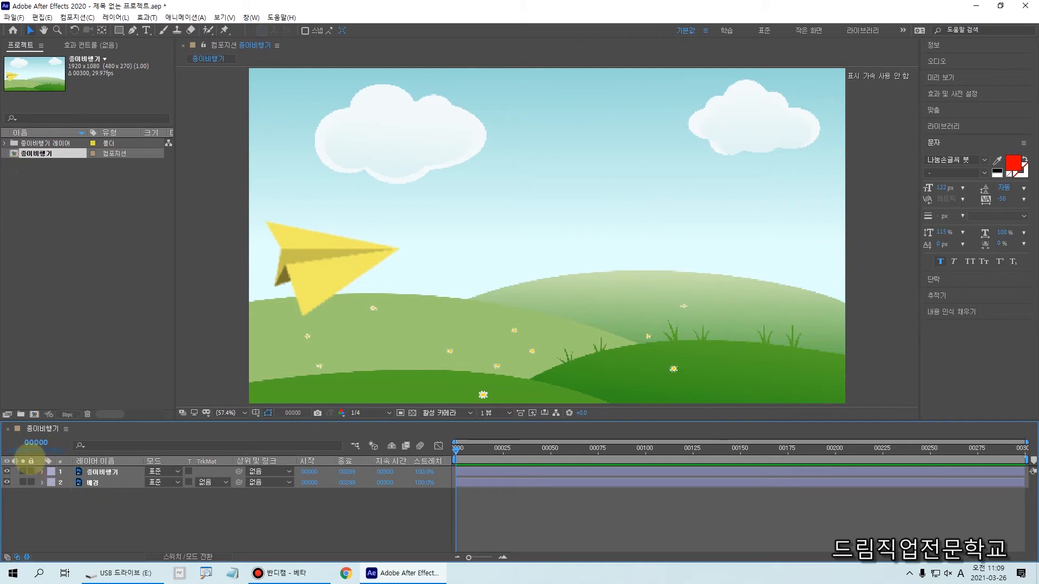
mouse_move(3, 431)
mouse_down()
mouse_move(310, 505)
mouse_move(923, 499)
mouse_up()
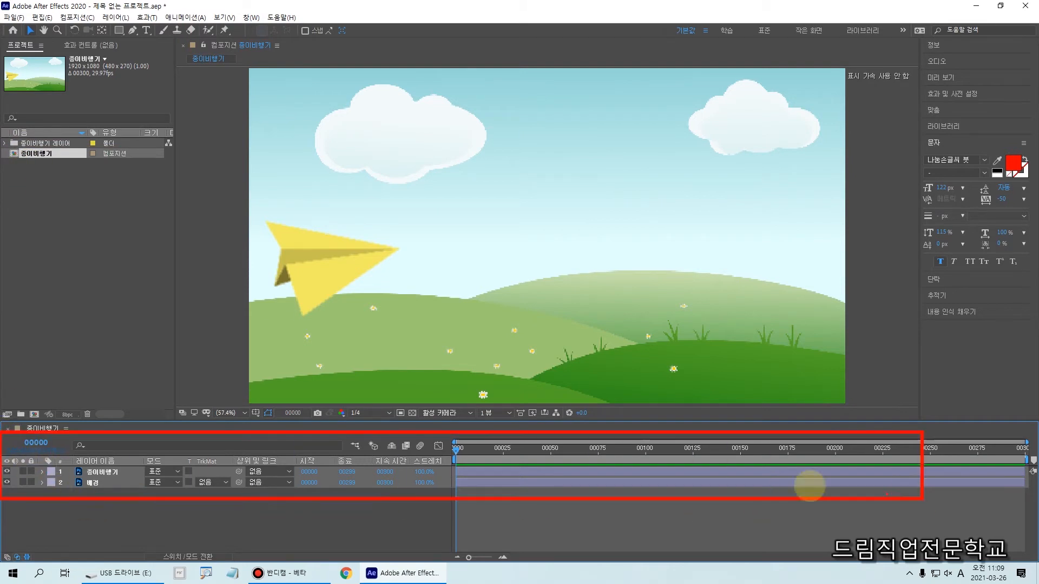
mouse_move(81, 457)
mouse_down()
mouse_move(106, 456)
mouse_move(107, 474)
mouse_up()
key(Escape)
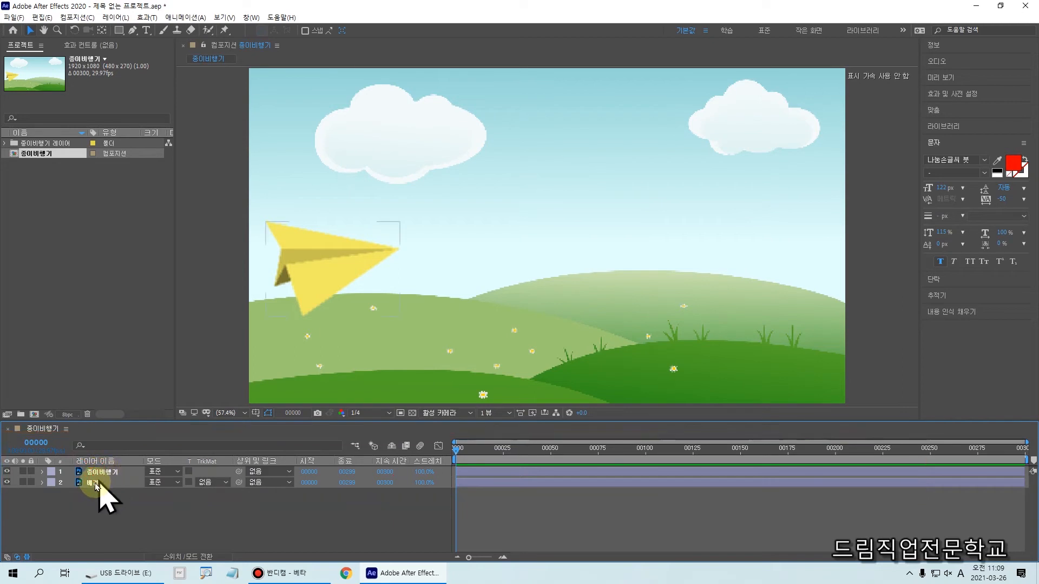
Switch the visibility of the 배경 and 종이비행기 layers off and on to check what each one contains
click(7, 482)
click(7, 483)
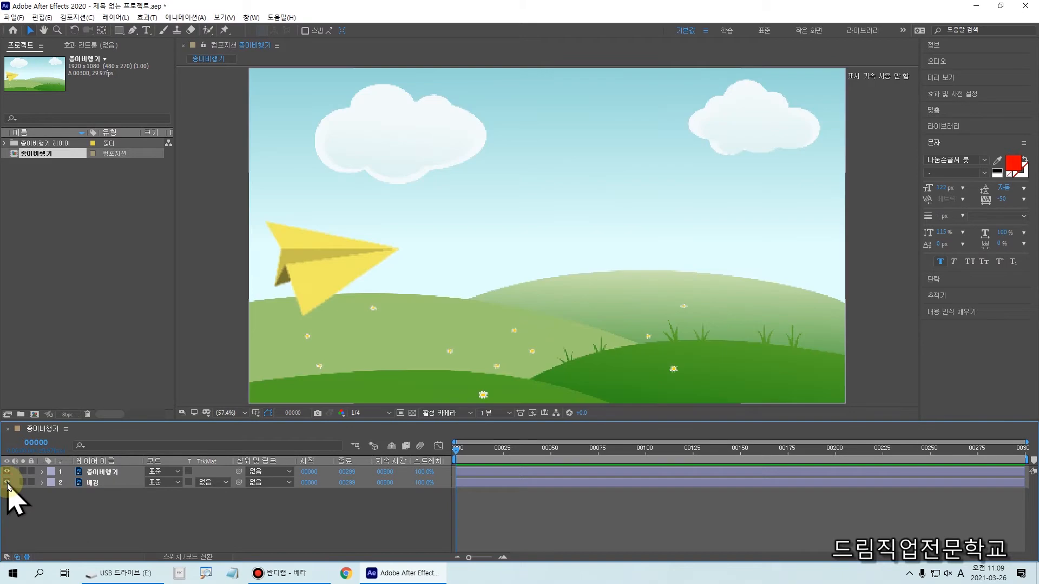
click(8, 483)
click(7, 482)
click(7, 472)
click(7, 472)
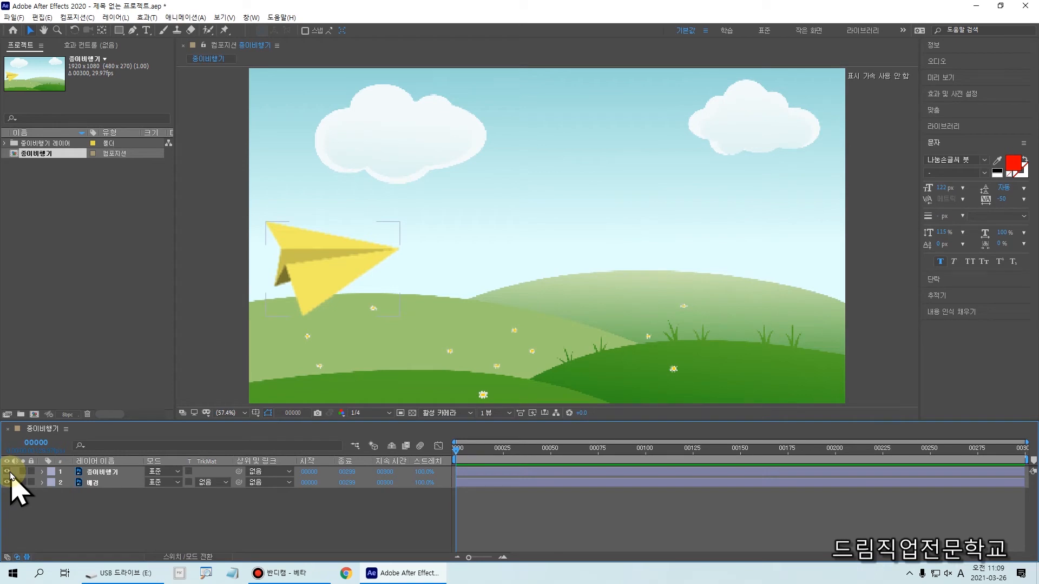
key(ctrl+2)
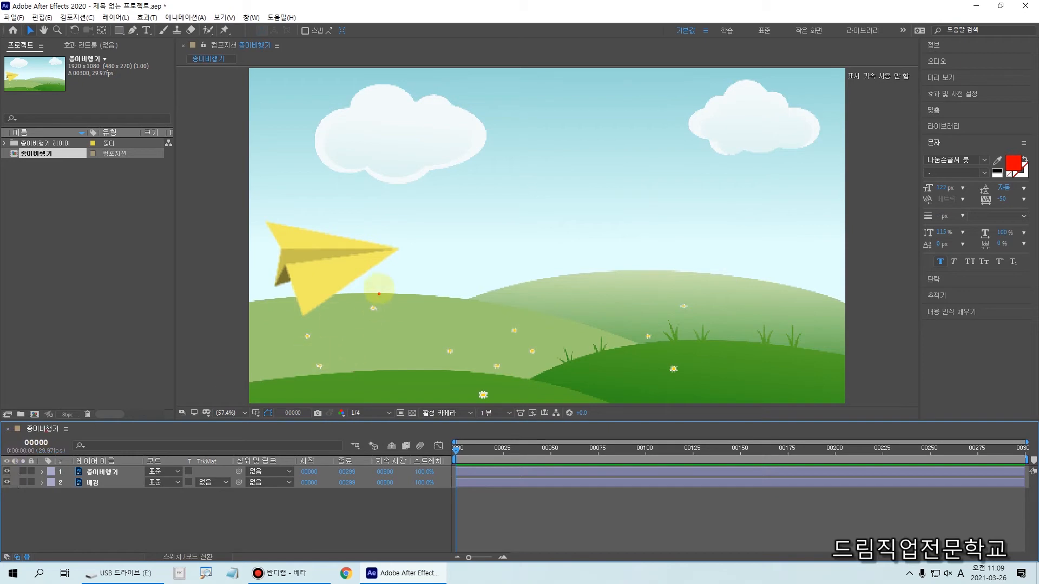
mouse_move(274, 347)
mouse_down()
mouse_move(361, 307)
mouse_move(449, 241)
mouse_move(551, 204)
mouse_up()
drag(752, 244, 817, 136)
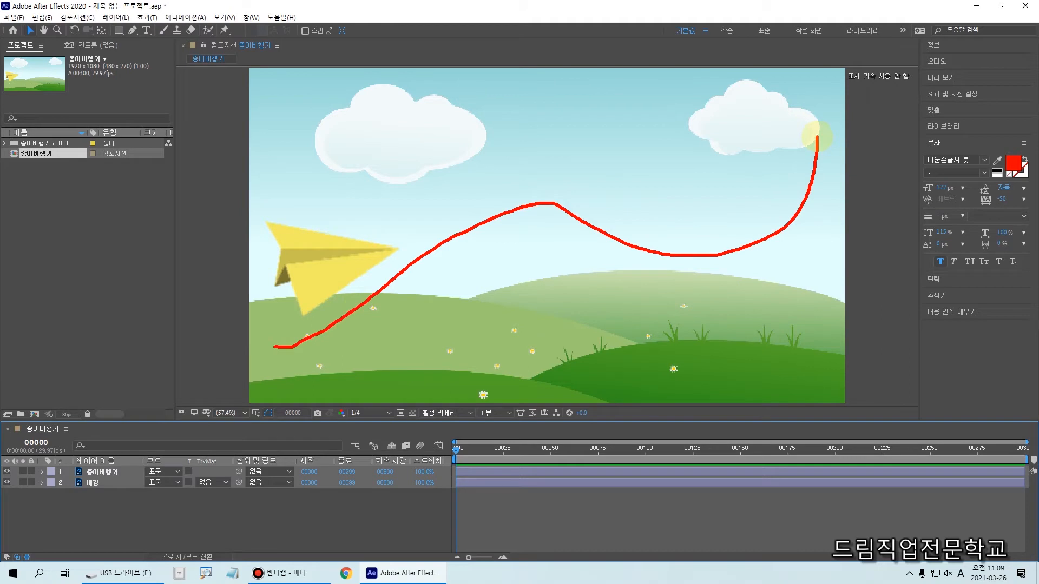
mouse_move(278, 339)
mouse_down()
mouse_move(375, 186)
mouse_move(557, 185)
mouse_move(591, 330)
mouse_move(723, 346)
mouse_move(757, 254)
mouse_move(838, 254)
mouse_move(824, 359)
mouse_move(807, 349)
mouse_move(828, 345)
mouse_up()
mouse_move(417, 264)
mouse_down()
mouse_move(321, 230)
mouse_move(287, 338)
mouse_move(479, 238)
mouse_move(676, 379)
mouse_move(750, 273)
mouse_up()
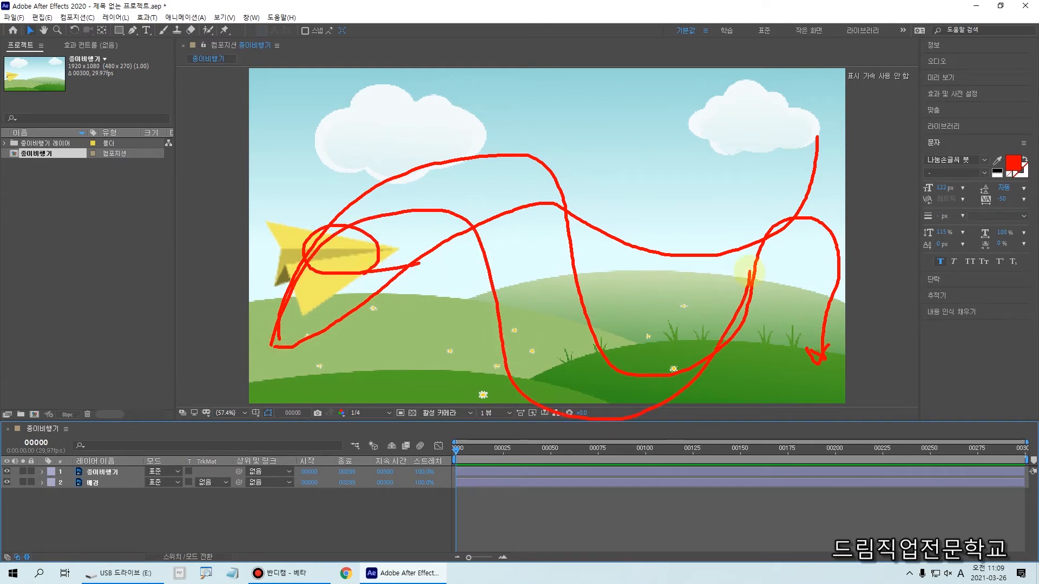
key(Escape)
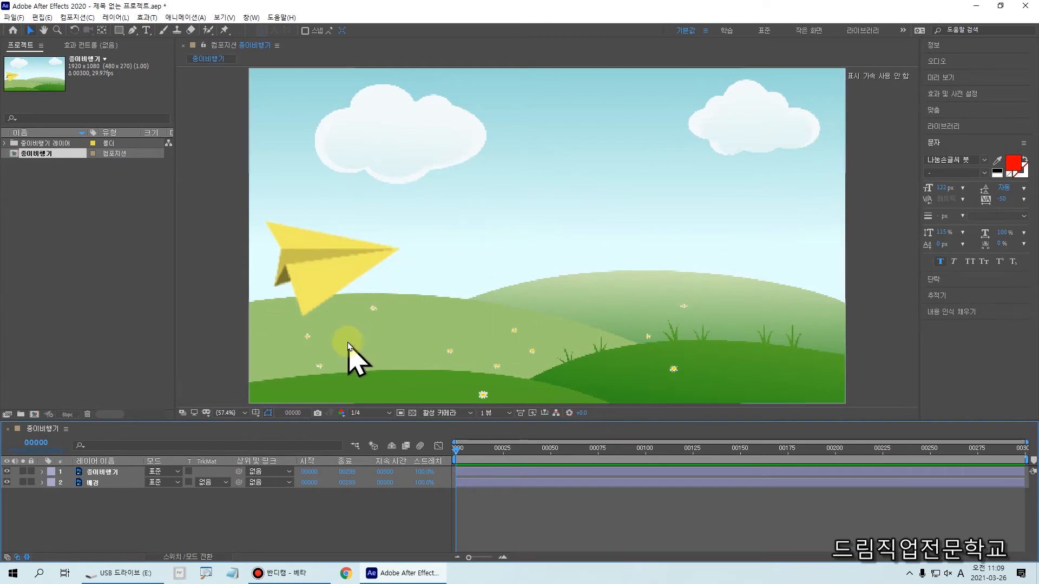
Shrink the paper airplane layer to less than half its size and place it at the lower-left edge of the scene
click(334, 277)
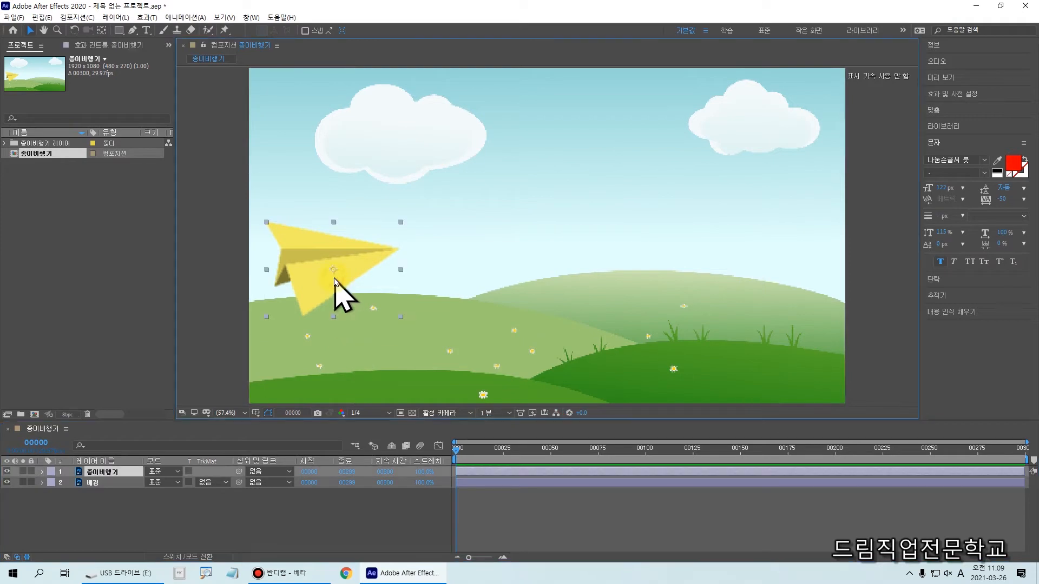
click(268, 219)
drag(267, 210, 388, 322)
key(Escape)
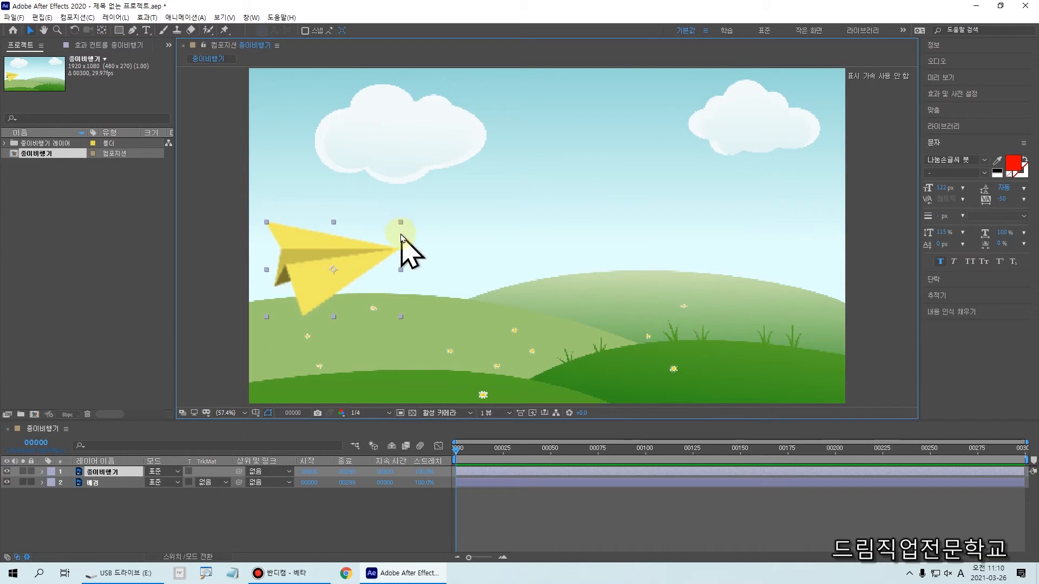
drag(401, 224, 357, 255)
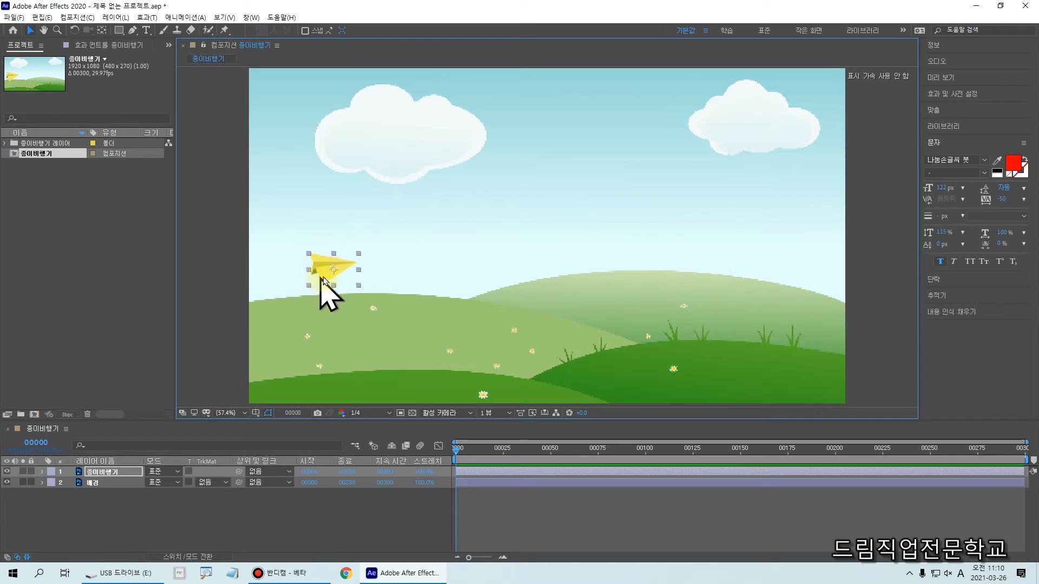
drag(323, 286, 272, 361)
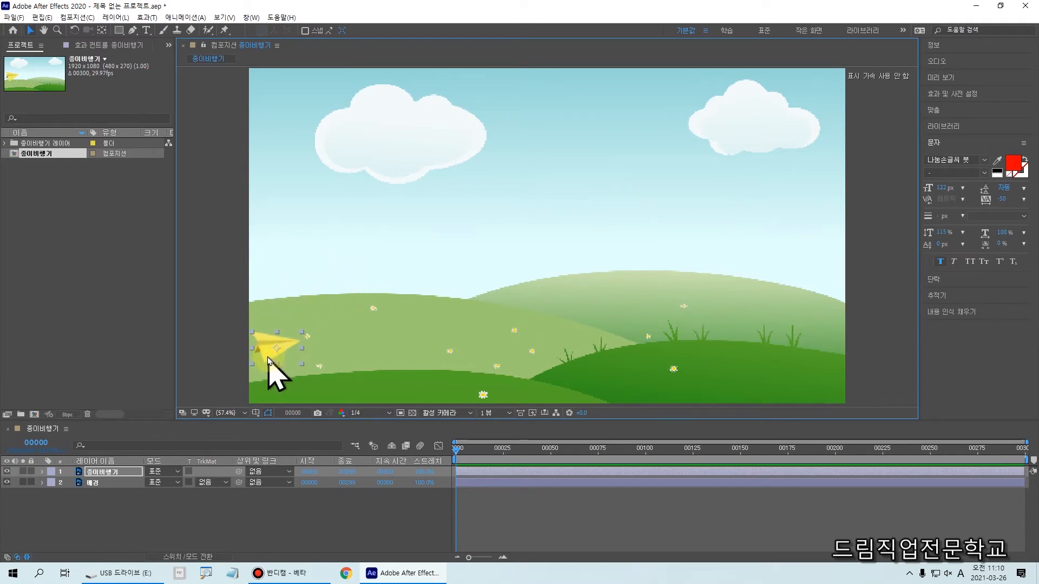
mouse_move(246, 359)
mouse_down()
mouse_move(265, 312)
mouse_move(355, 188)
mouse_move(473, 199)
mouse_move(515, 250)
mouse_up()
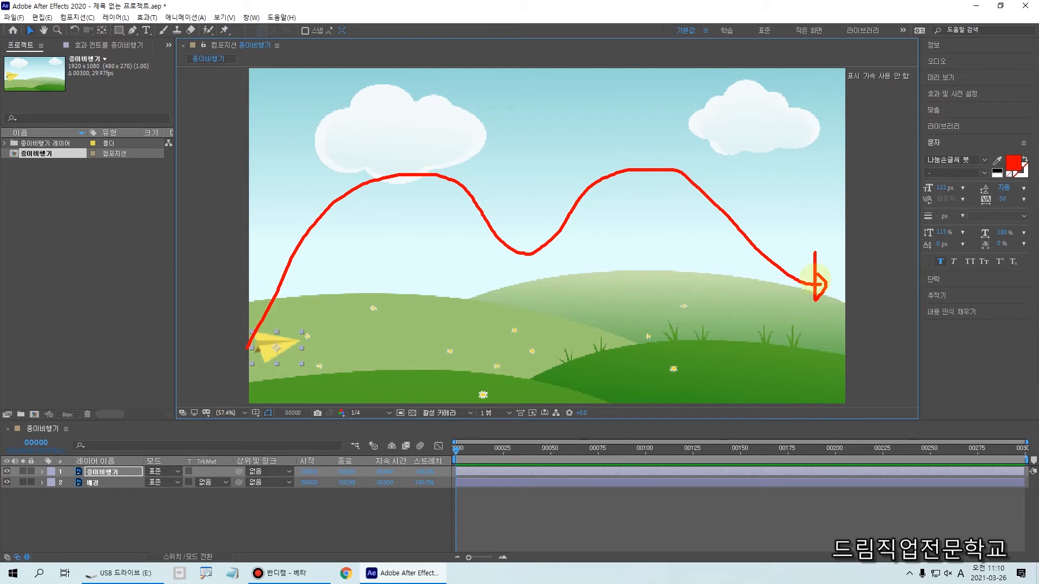
Move the paper airplane layer's anchor point from its center to the airplane's nose with the Pan Behind tool
key(Escape)
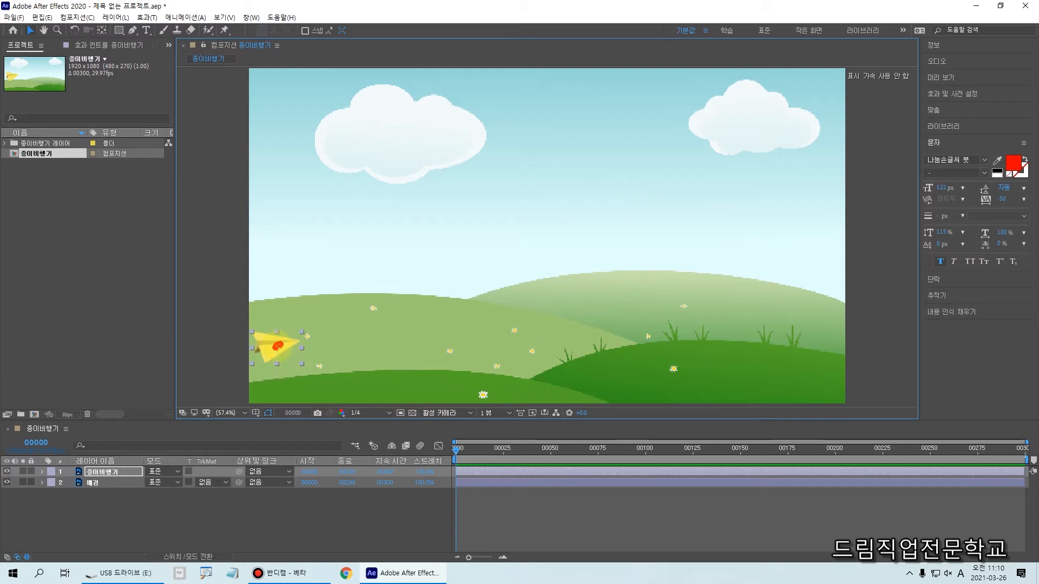
click(101, 30)
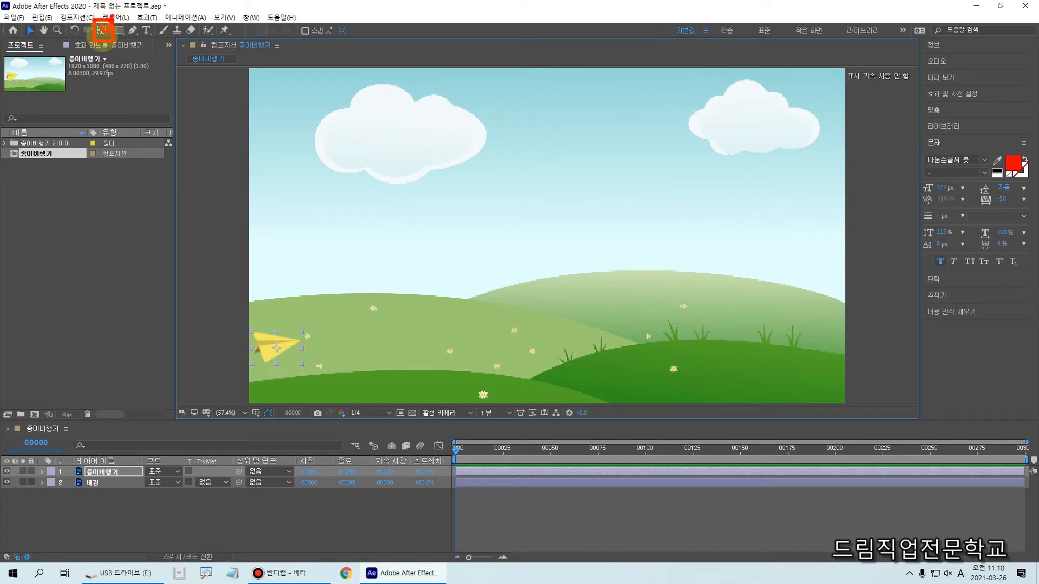
click(101, 30)
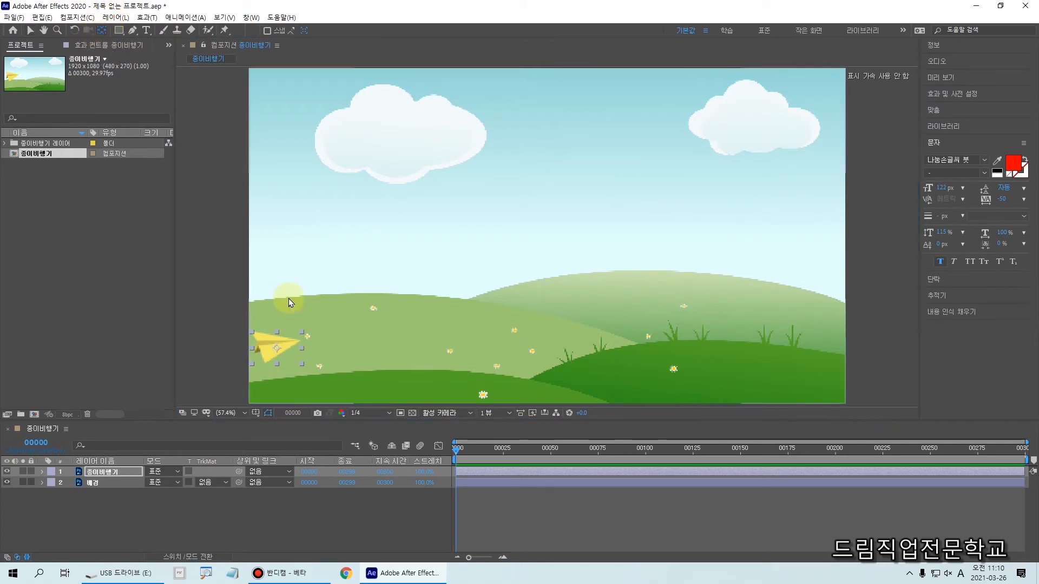
drag(277, 348, 294, 342)
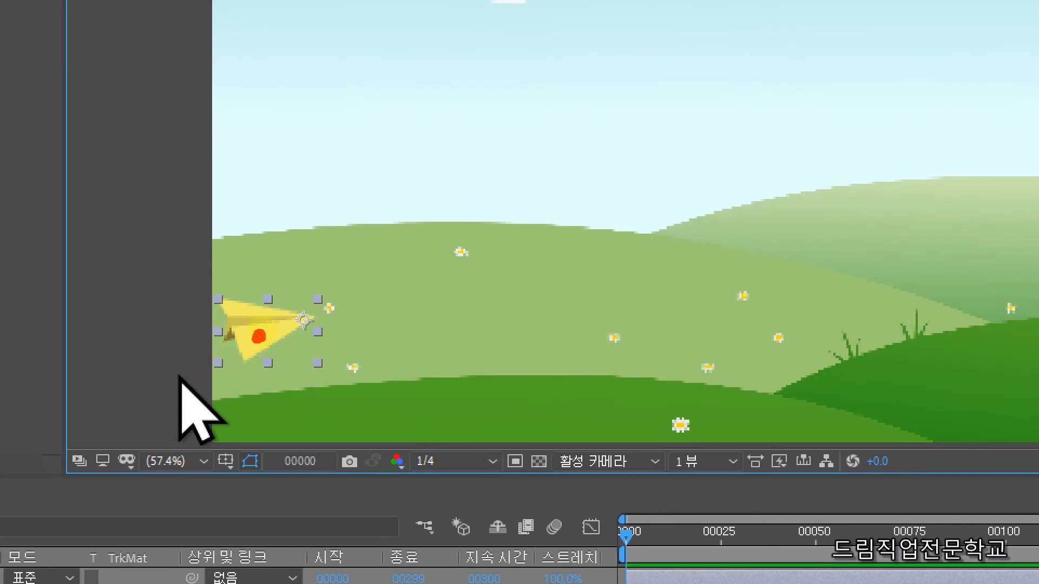
mouse_move(294, 295)
mouse_down()
mouse_move(318, 330)
mouse_move(331, 295)
mouse_move(293, 292)
mouse_up()
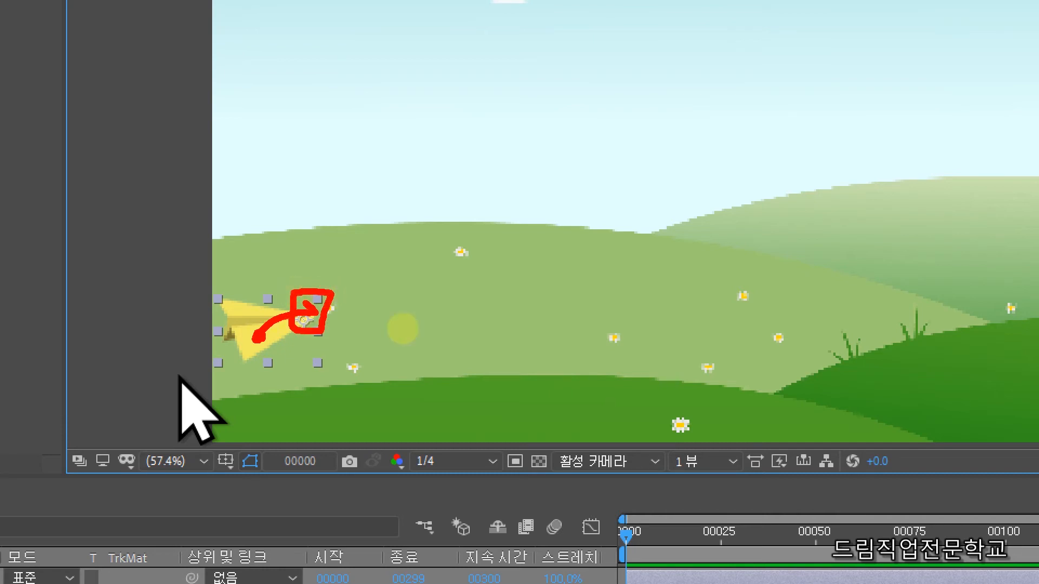
key(Escape)
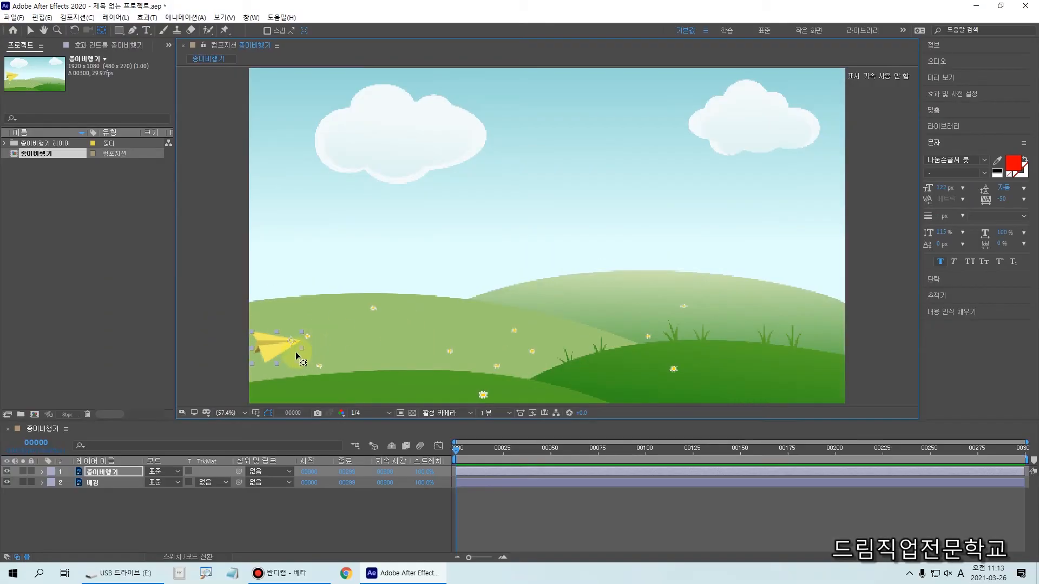
mouse_move(284, 329)
mouse_down()
mouse_move(273, 332)
mouse_move(299, 362)
mouse_move(295, 349)
mouse_move(695, 159)
mouse_up()
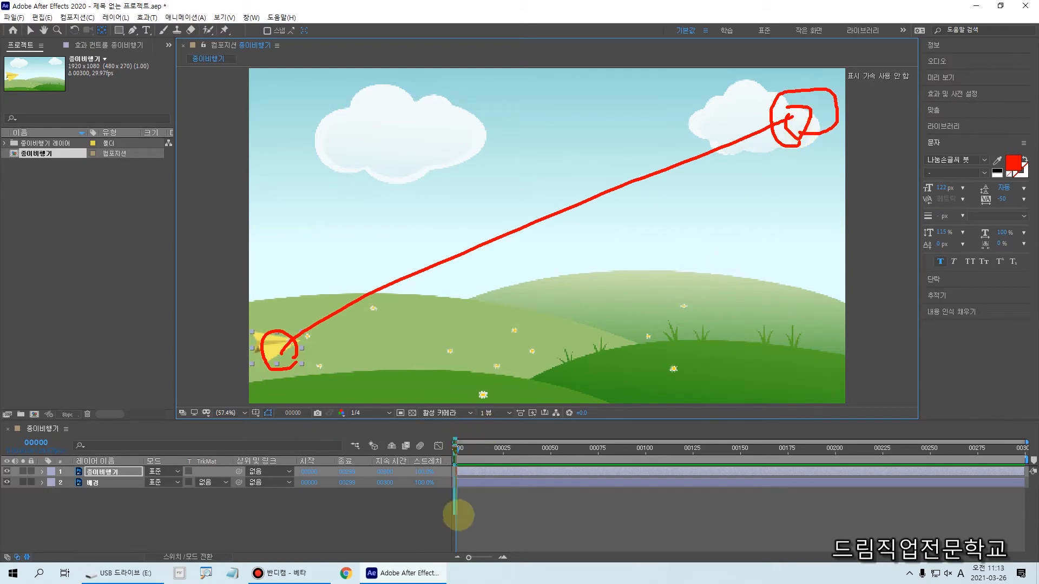
drag(460, 435, 461, 533)
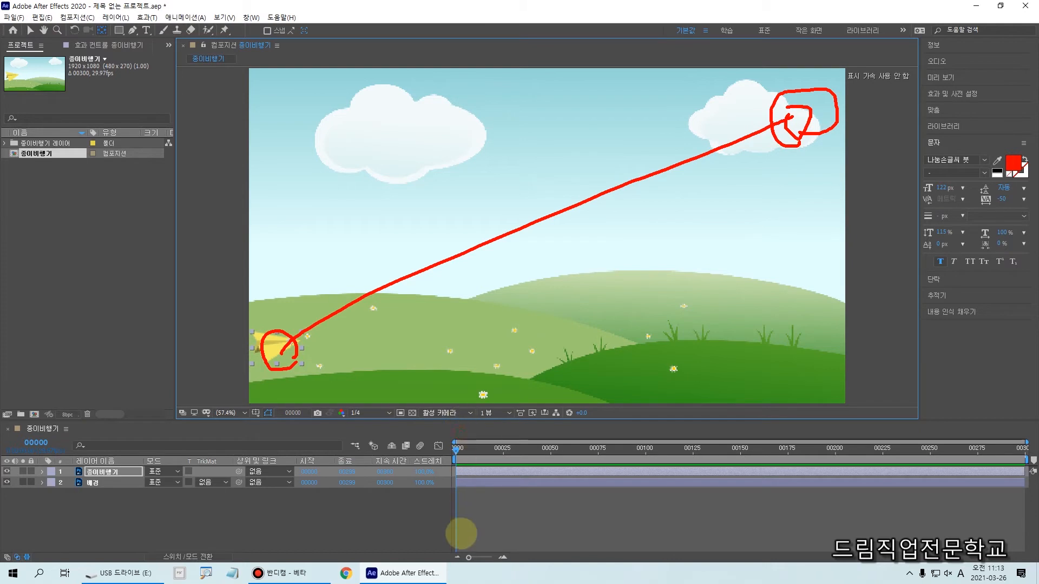
mouse_move(457, 448)
mouse_down()
mouse_move(455, 501)
mouse_move(457, 422)
mouse_move(458, 518)
mouse_move(461, 449)
mouse_move(460, 510)
mouse_move(457, 466)
mouse_up()
key(Escape)
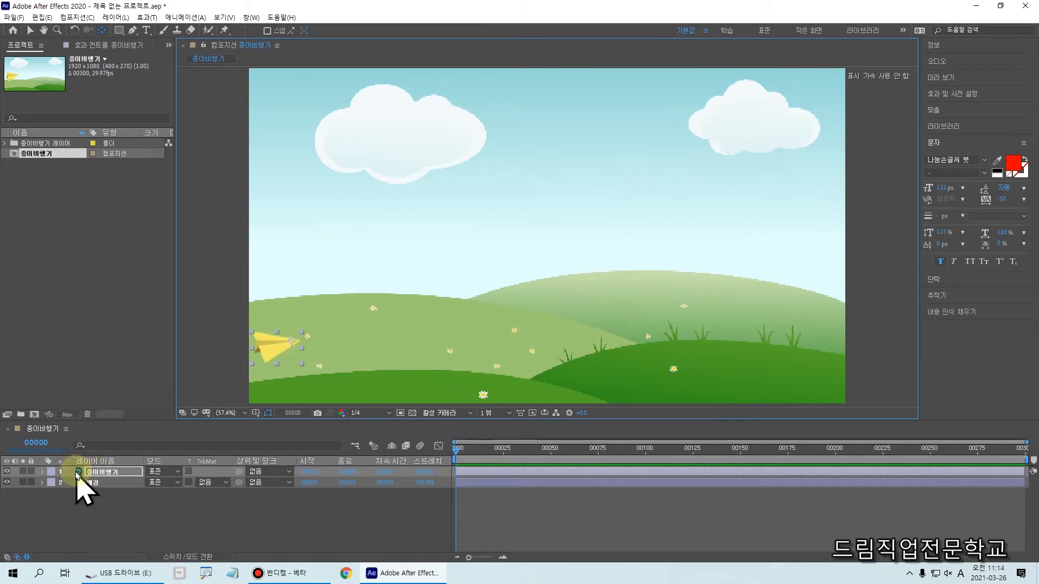
Show the 종이비행기 layer's 위치 property and turn on its keyframing at frame 0 to record the starting position
click(96, 474)
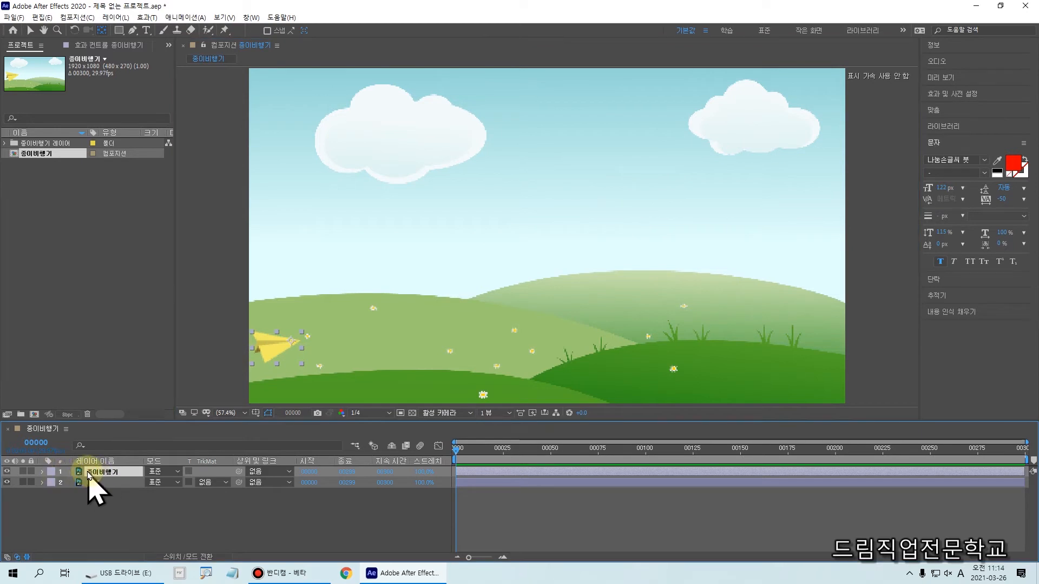
key(p)
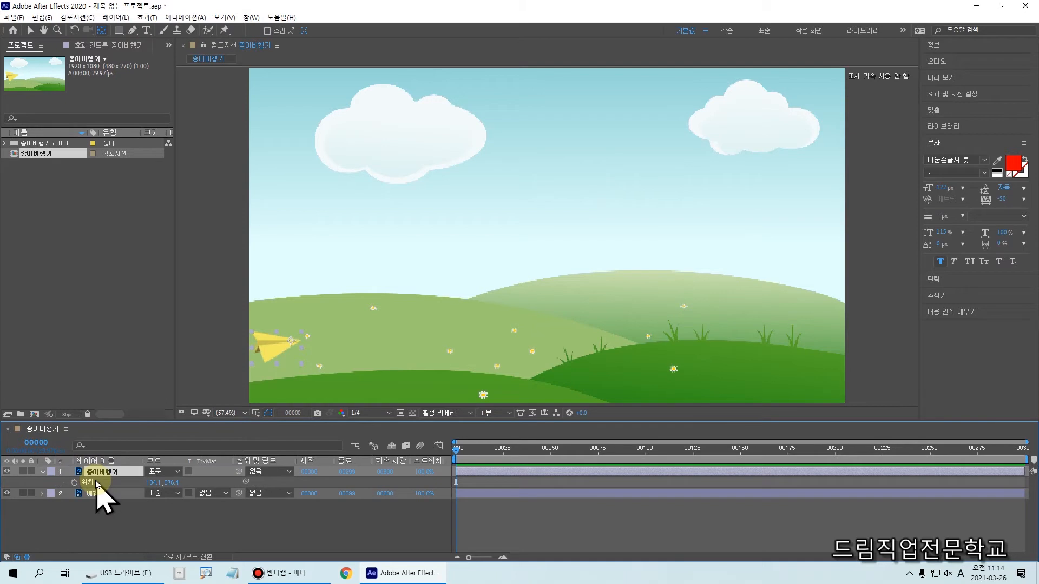
mouse_move(64, 462)
mouse_down()
mouse_move(145, 479)
mouse_move(81, 490)
mouse_move(202, 493)
mouse_up()
key(Escape)
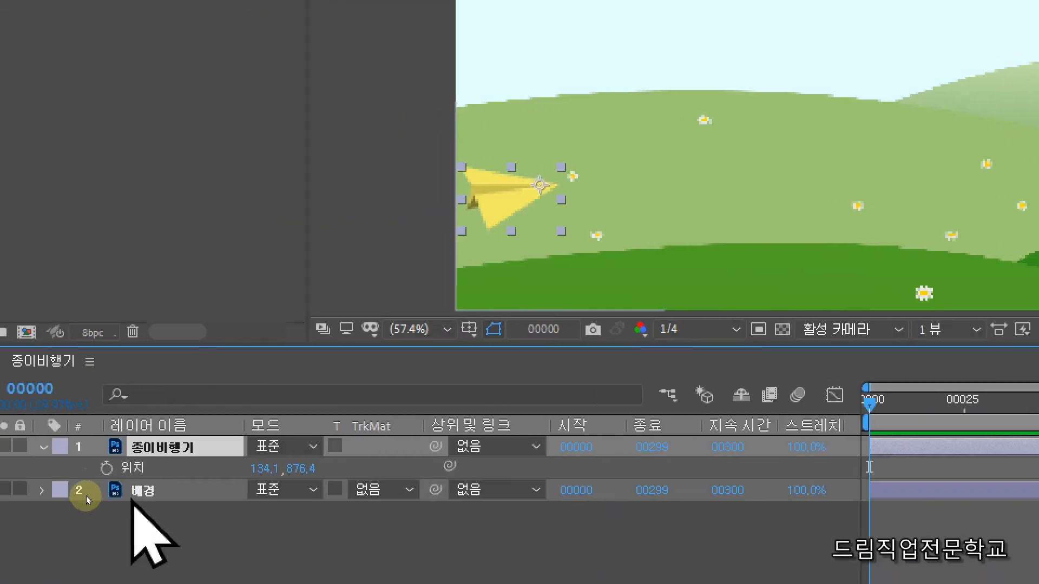
click(107, 467)
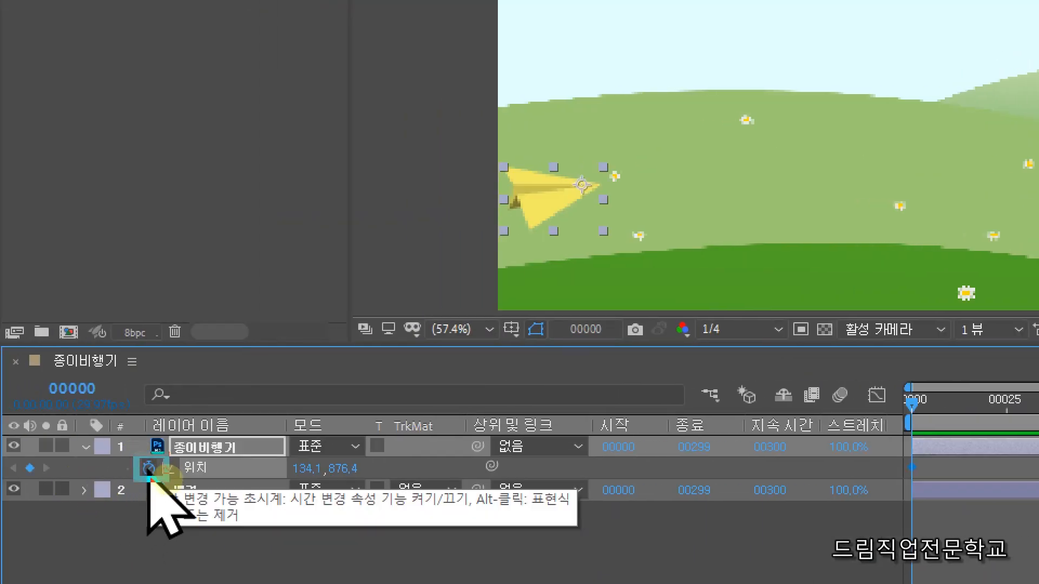
mouse_move(204, 415)
mouse_down()
mouse_move(200, 459)
mouse_move(214, 409)
mouse_move(205, 433)
mouse_up()
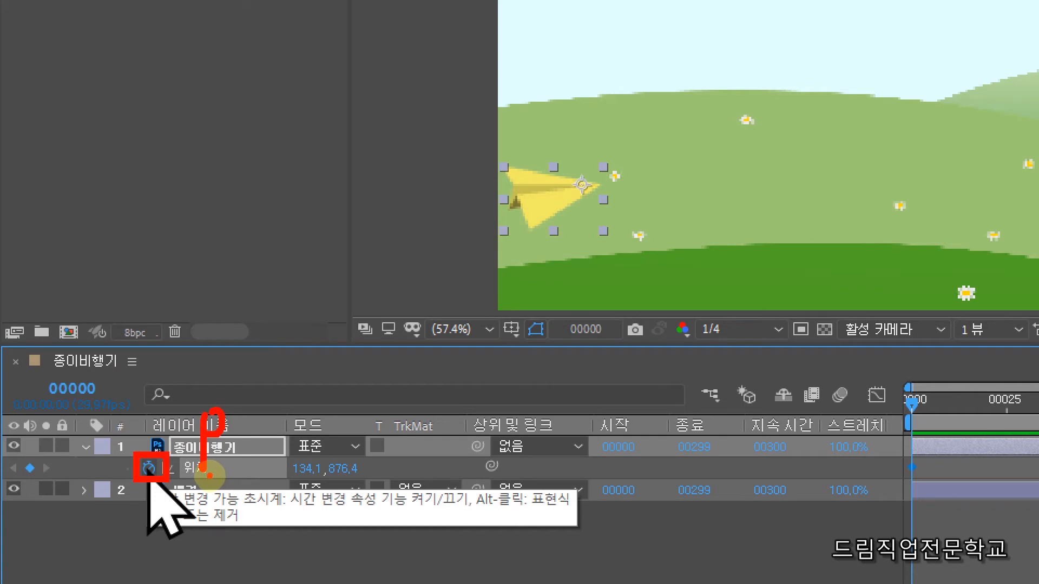
key(Escape)
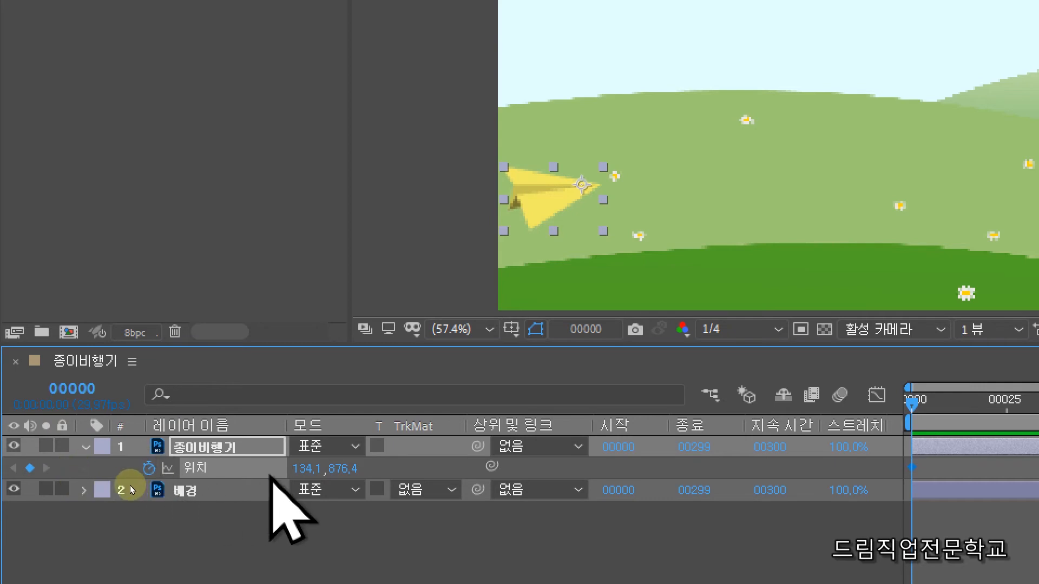
drag(135, 451, 163, 479)
mouse_move(561, 235)
mouse_down()
mouse_move(478, 214)
mouse_move(594, 226)
mouse_up()
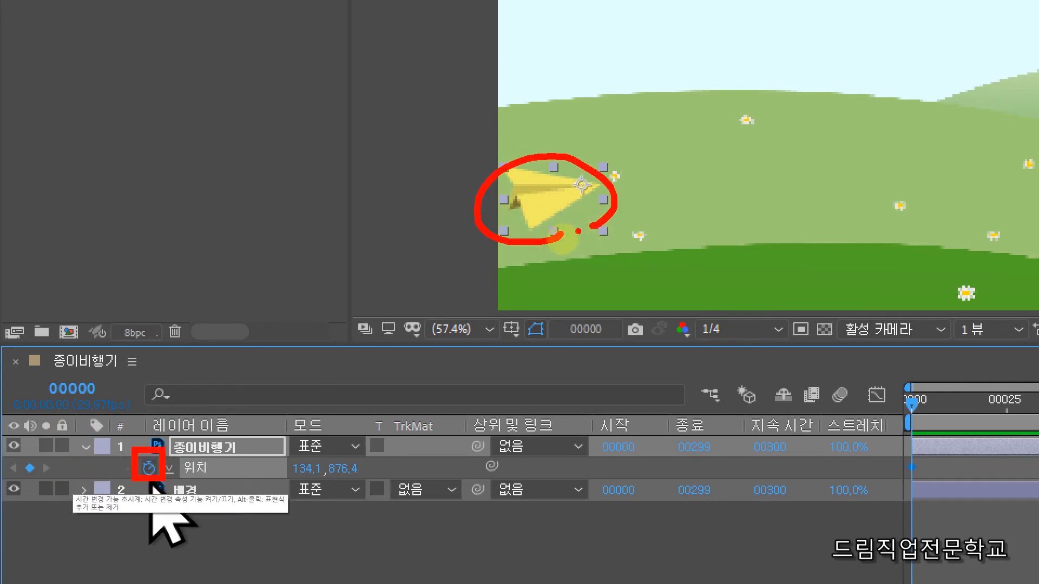
key(Escape)
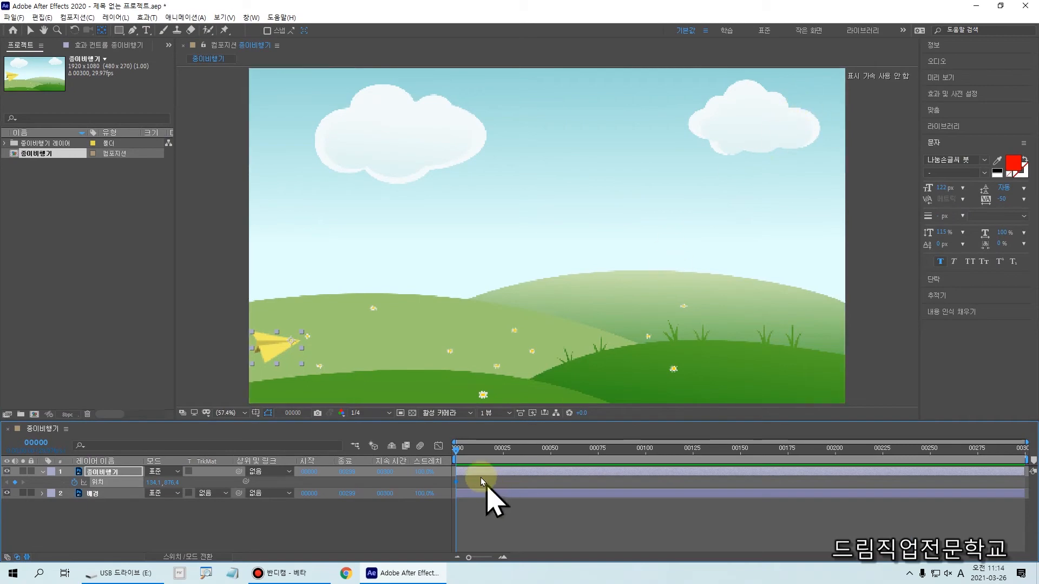
At frame 250, move the paper airplane onto the upper-right cloud with the Selection tool to record its end position
drag(455, 452, 850, 459)
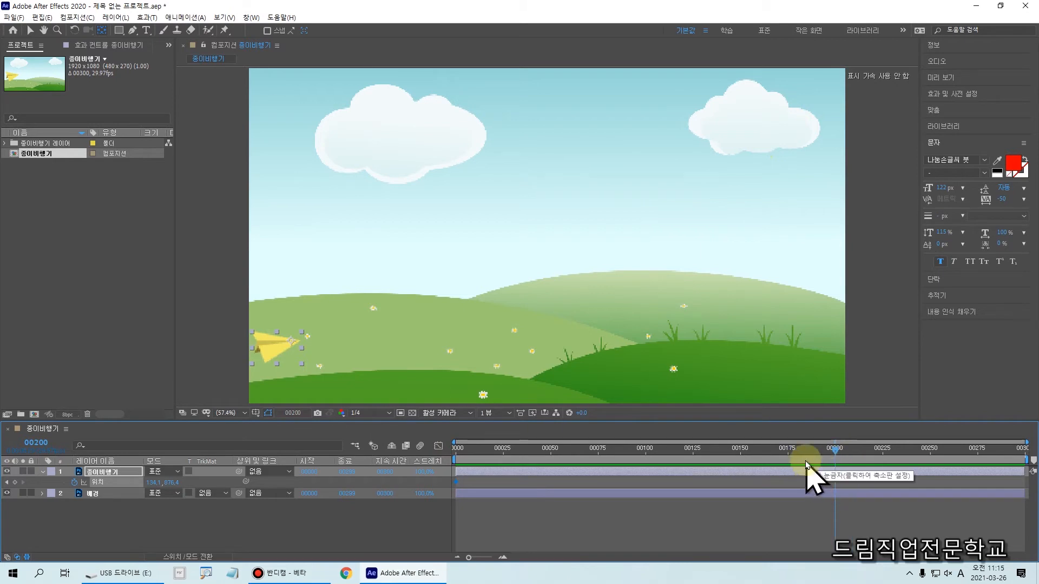
mouse_move(824, 453)
mouse_down()
mouse_move(930, 459)
mouse_move(933, 530)
mouse_up()
key(ctrl+2)
mouse_move(934, 430)
mouse_down()
mouse_move(926, 531)
mouse_move(934, 411)
mouse_up()
key(ctrl+2)
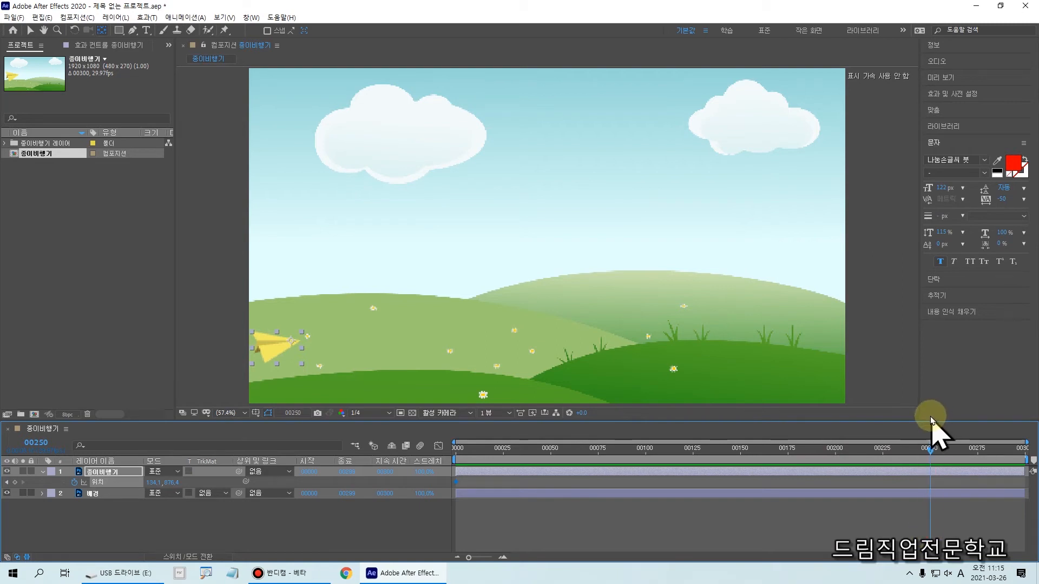
click(281, 346)
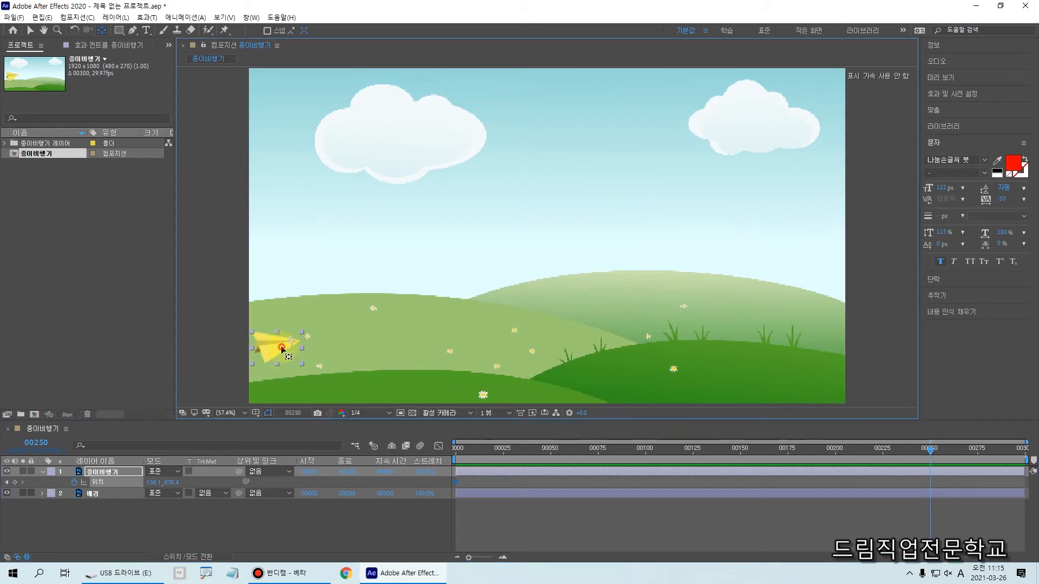
click(30, 32)
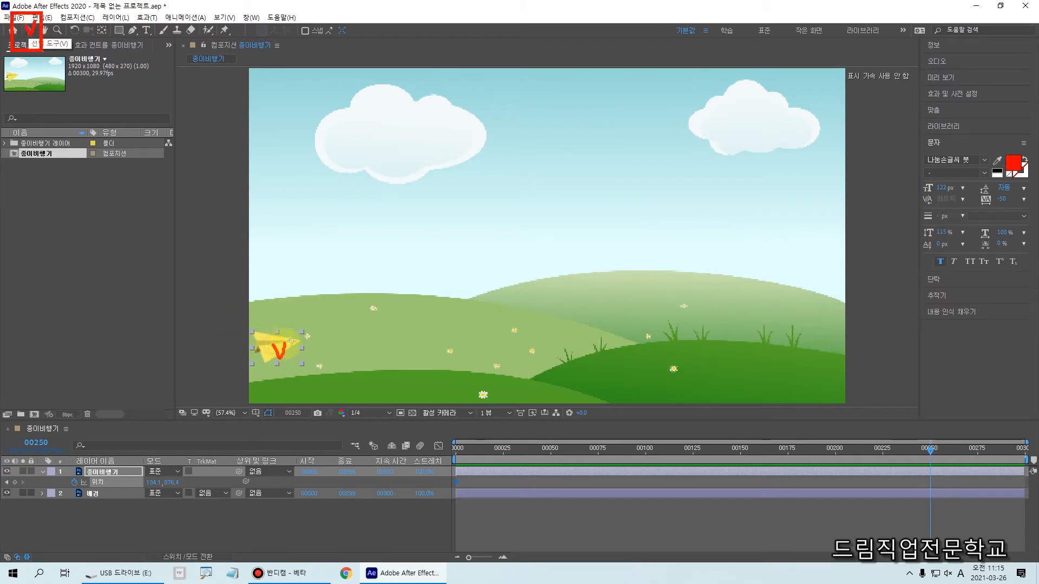
drag(283, 364, 795, 106)
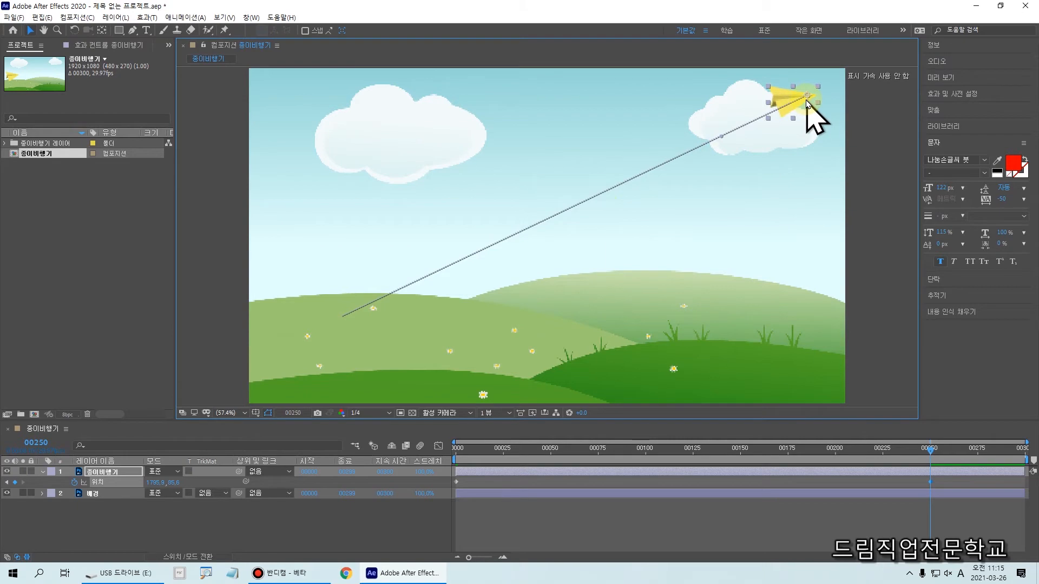
Scrub through the timeline to preview the airplane's straight flight between the two position keyframes
mouse_move(930, 449)
mouse_down()
mouse_move(423, 470)
mouse_move(610, 449)
mouse_move(925, 436)
mouse_move(455, 505)
mouse_move(758, 480)
mouse_move(912, 450)
mouse_move(433, 503)
mouse_move(876, 432)
mouse_move(401, 505)
mouse_move(932, 428)
mouse_move(463, 487)
mouse_move(935, 430)
mouse_move(454, 522)
mouse_move(817, 457)
mouse_move(809, 449)
mouse_move(858, 437)
mouse_move(928, 447)
mouse_up()
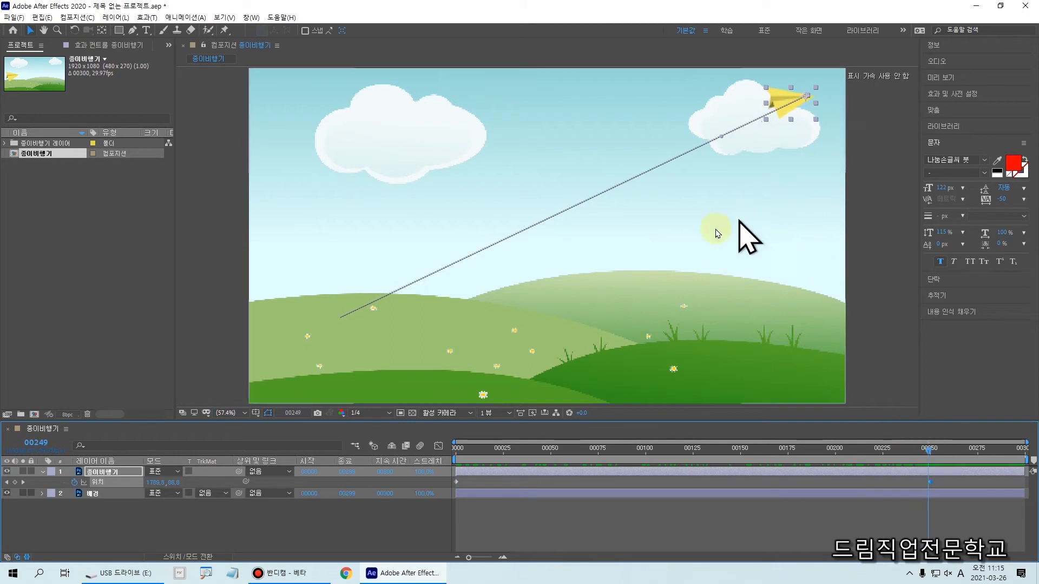
drag(335, 312, 357, 250)
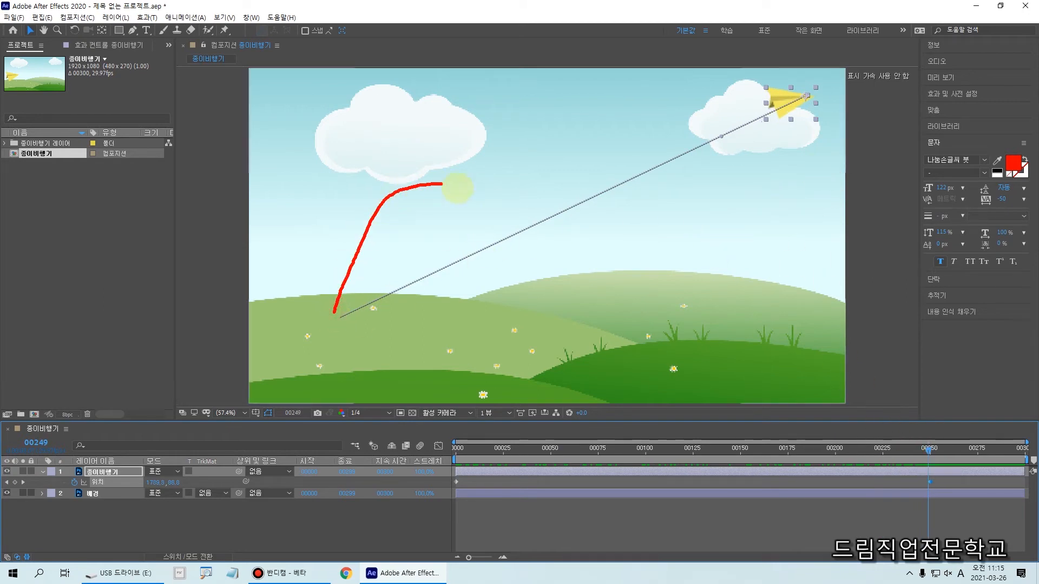
mouse_move(571, 279)
mouse_down()
mouse_move(596, 293)
mouse_move(656, 267)
mouse_move(735, 175)
mouse_up()
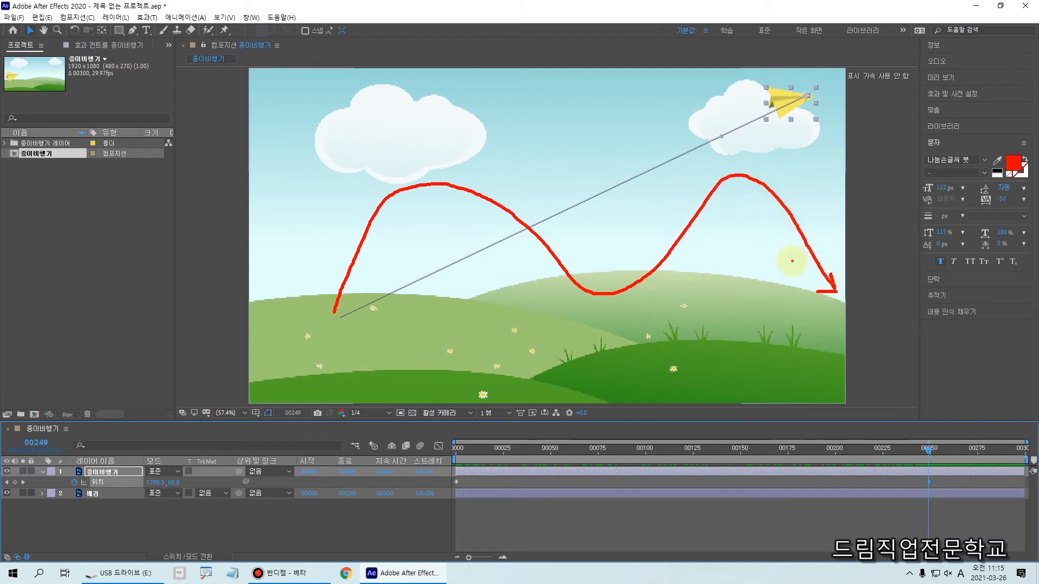
key(Escape)
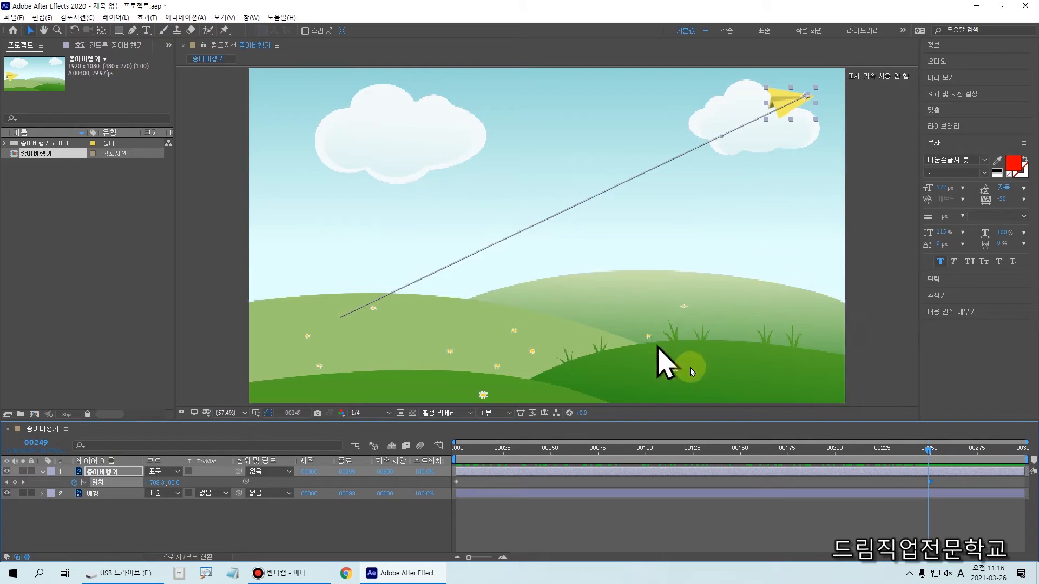
At frame 49, move the airplane straight up to the lower edge of the left cloud so the motion path bends
drag(930, 453, 549, 476)
drag(546, 426, 548, 558)
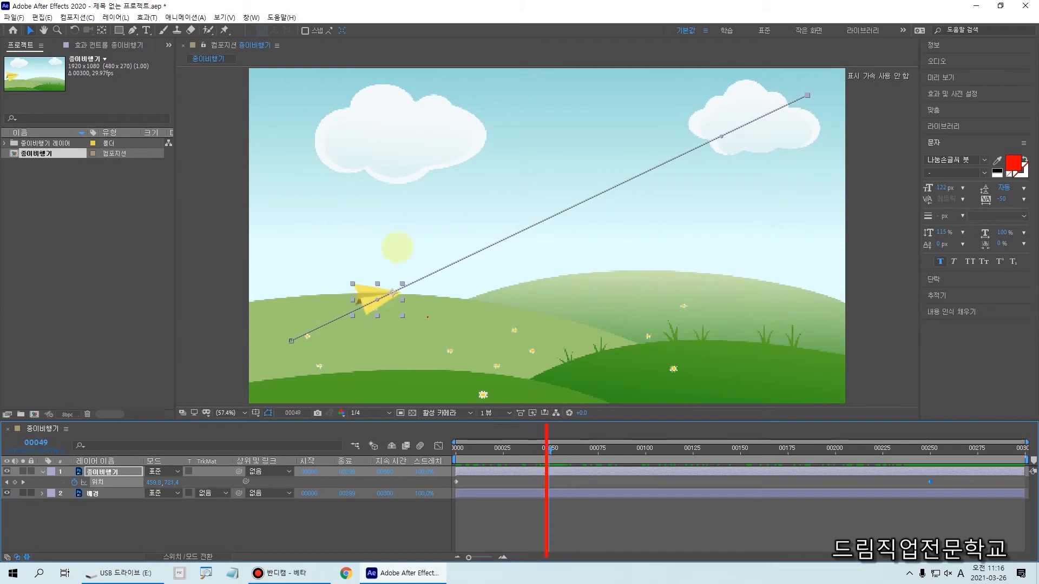
drag(343, 265, 415, 336)
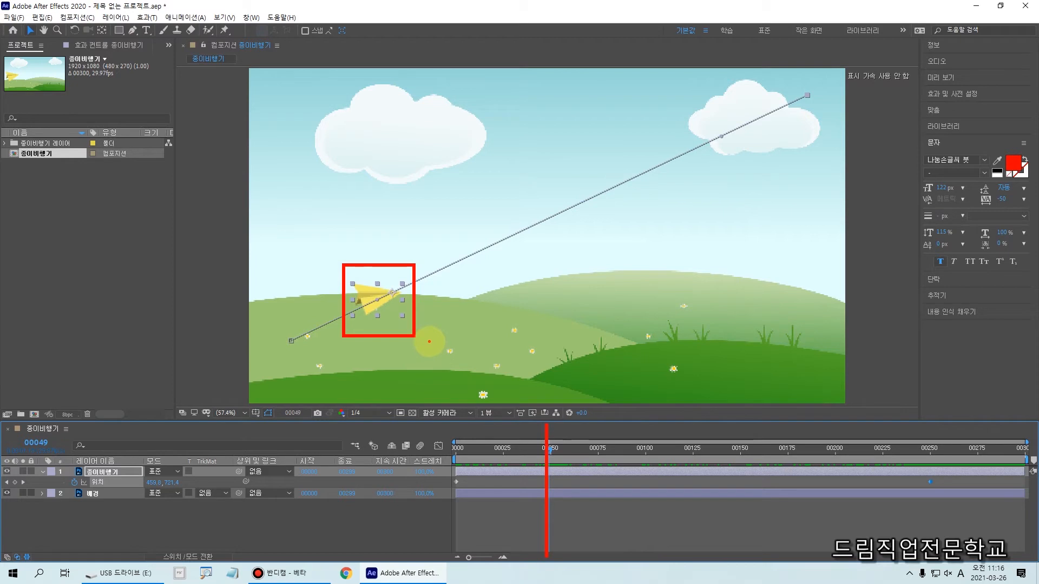
key(Escape)
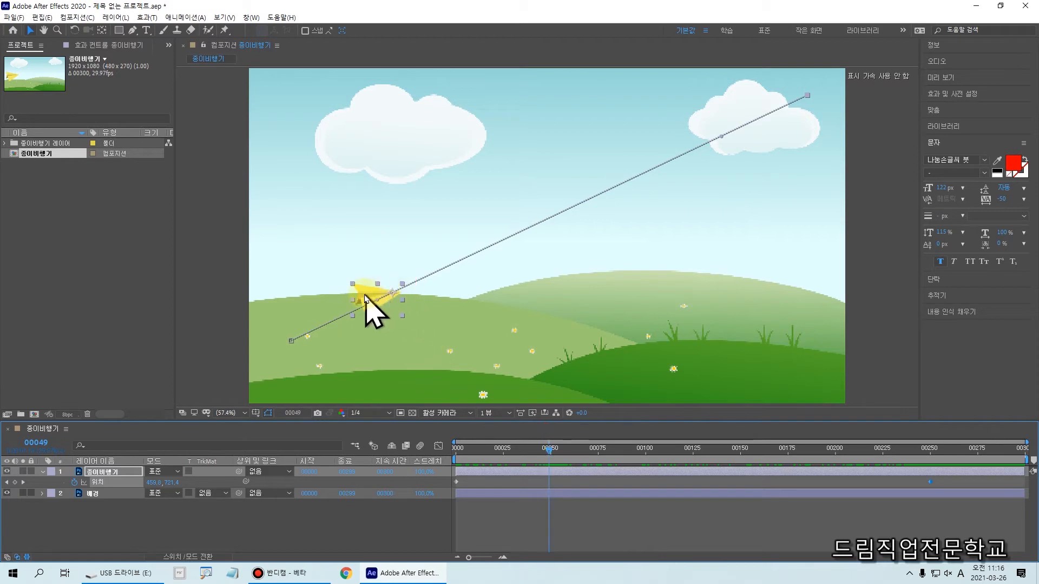
mouse_move(354, 274)
mouse_down()
mouse_move(358, 313)
mouse_move(430, 321)
mouse_up()
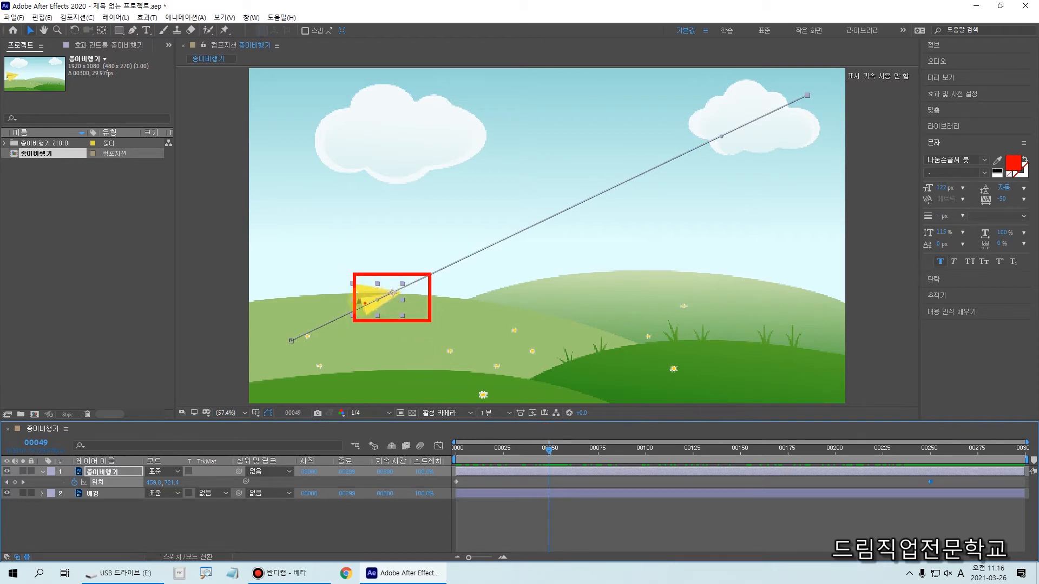
key(Escape)
drag(371, 293, 372, 163)
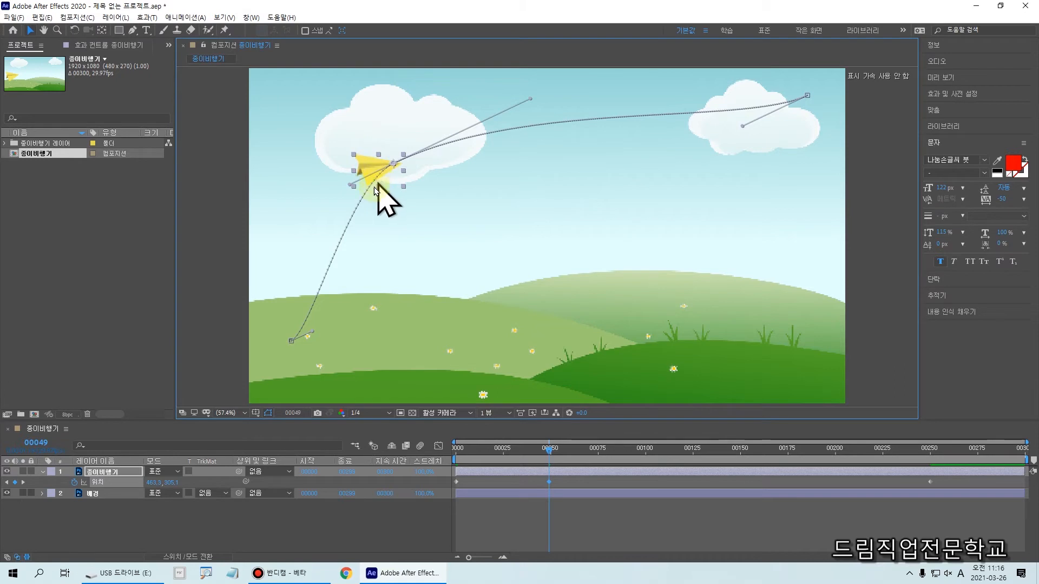
drag(284, 347, 323, 290)
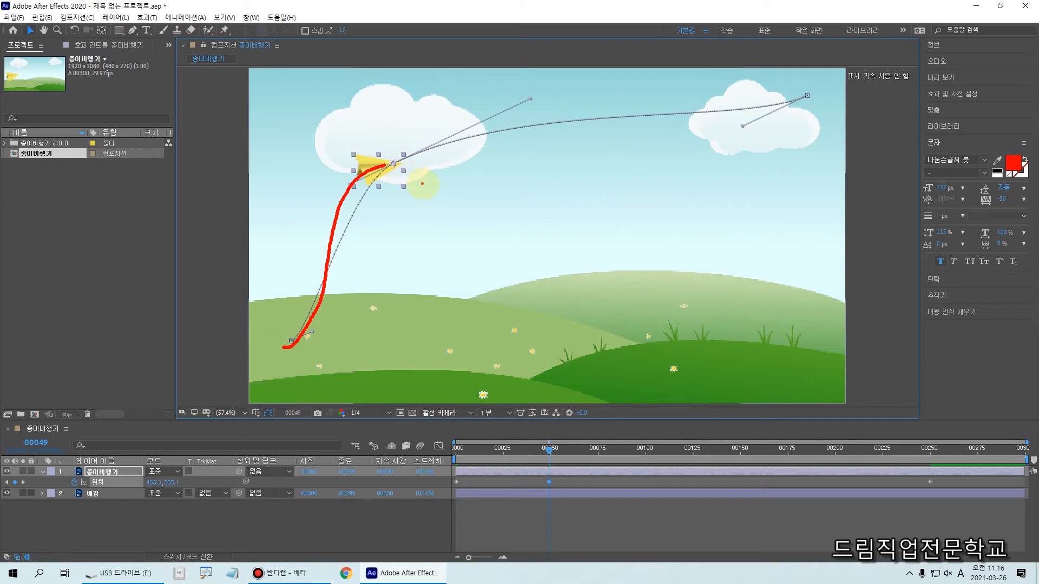
key(Escape)
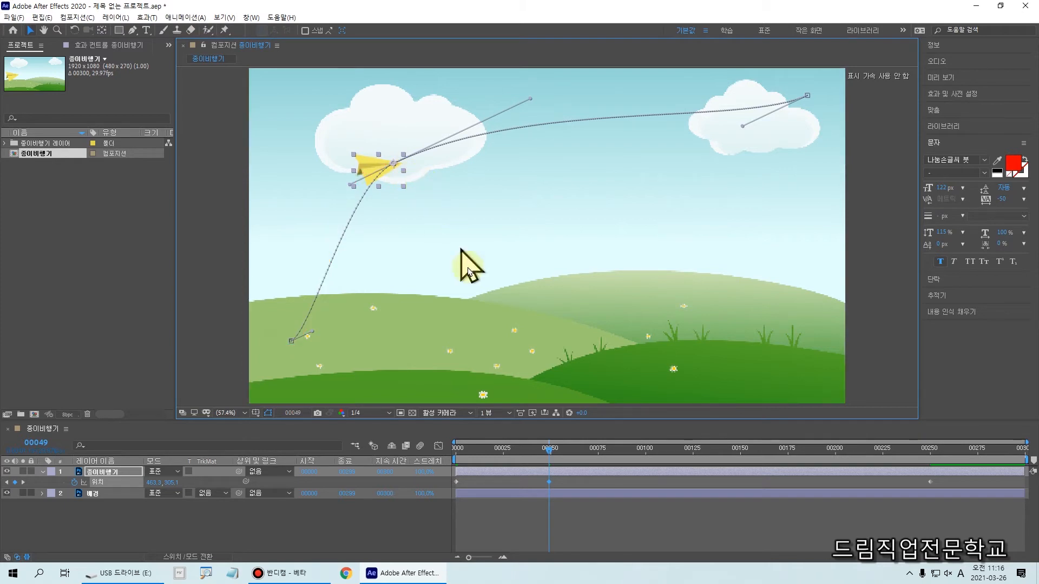
At frame 100, move the airplane down onto the hills near the scene's middle to form a dip in the path
click(554, 454)
mouse_move(556, 456)
mouse_down()
mouse_move(643, 468)
mouse_move(641, 442)
mouse_move(645, 551)
mouse_up()
key(ctrl+2)
key(Escape)
key(ctrl+2)
drag(451, 133, 502, 163)
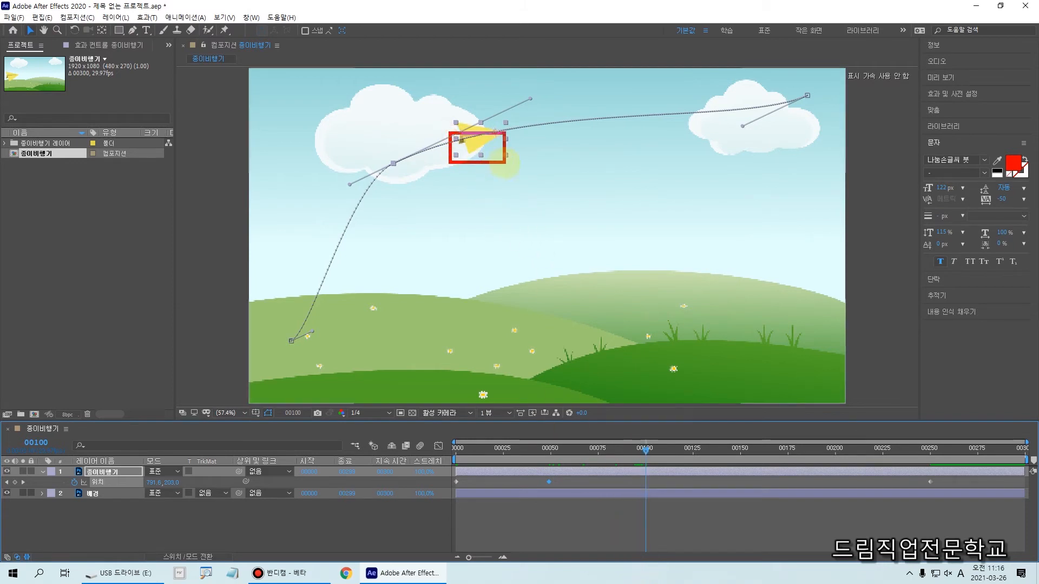
drag(483, 162, 498, 323)
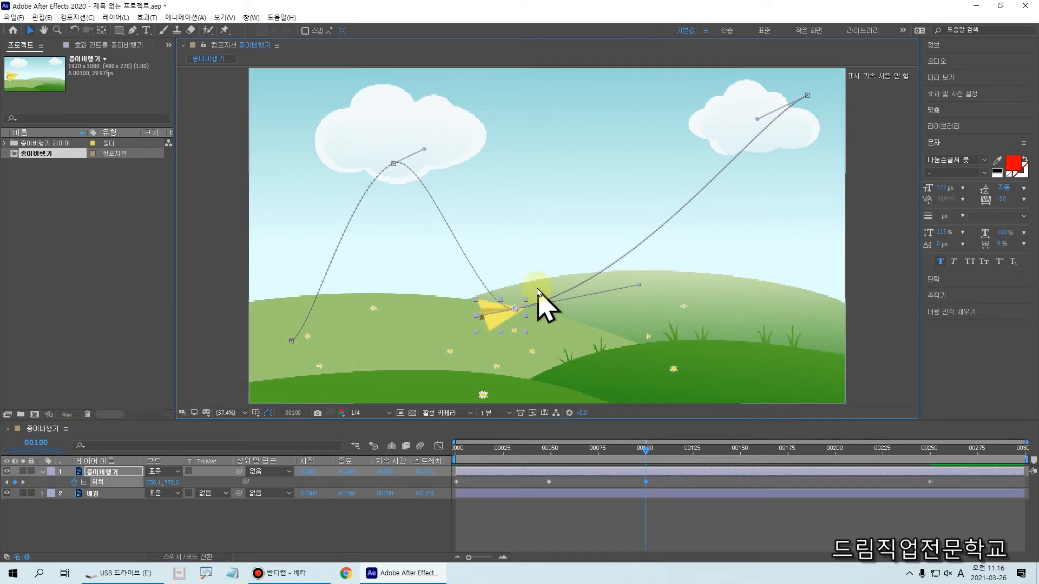
At frame 148, move the airplane up into the sky just left of the right cloud to form a second peak
mouse_move(698, 454)
mouse_down()
mouse_move(739, 455)
mouse_move(738, 441)
mouse_move(741, 526)
mouse_up()
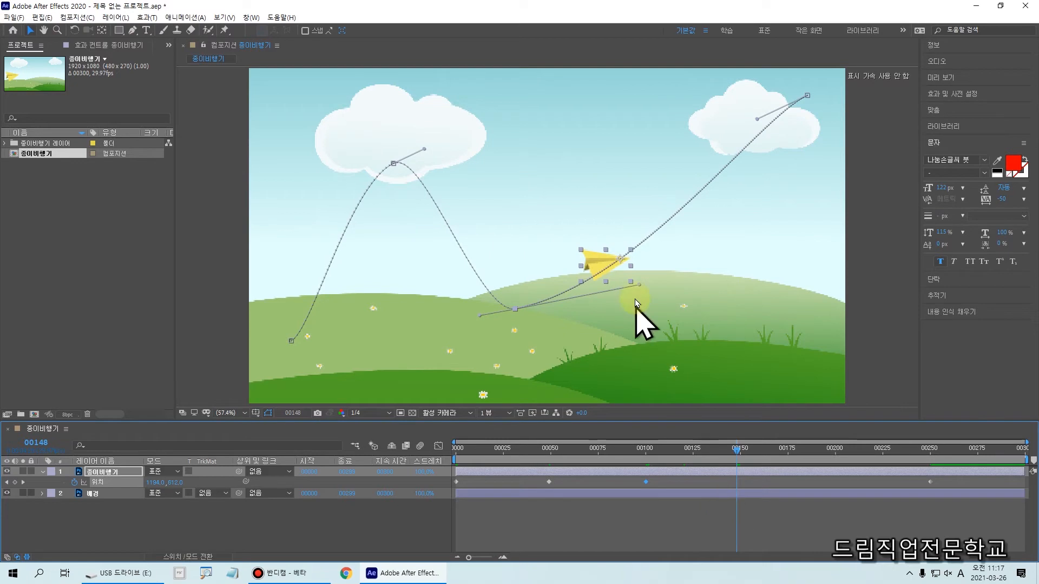
mouse_move(590, 254)
mouse_down()
mouse_move(587, 157)
mouse_move(593, 121)
mouse_move(606, 123)
mouse_up()
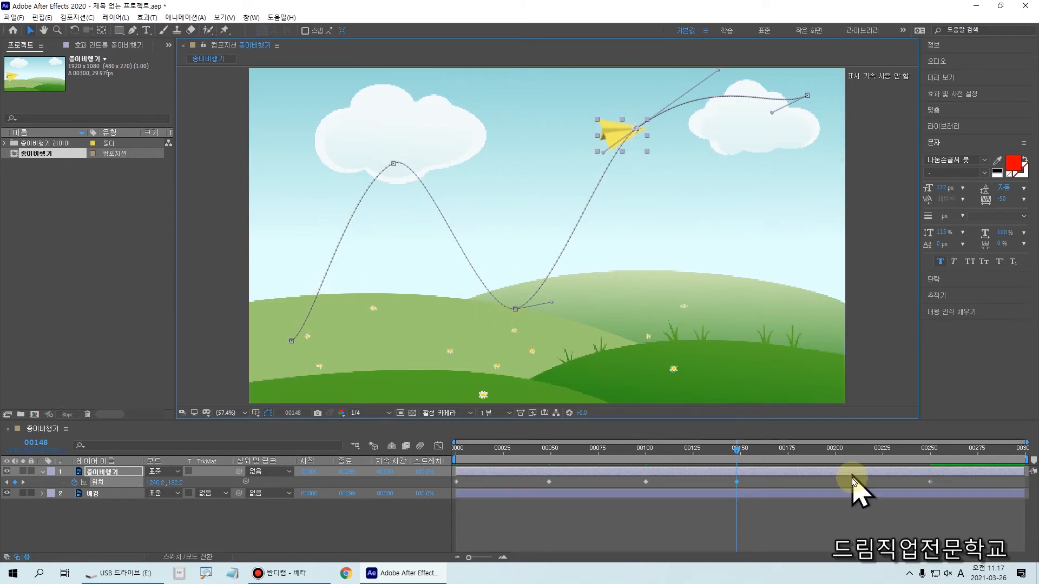
At frame 250, move the airplane down from the right cloud onto the right hill to change its end position
click(755, 453)
drag(756, 453, 937, 429)
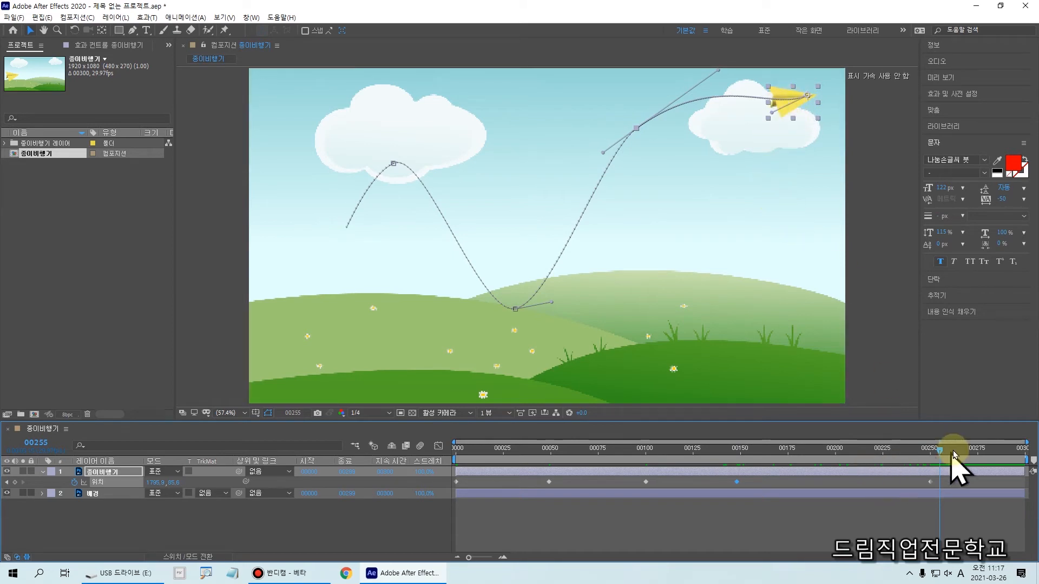
drag(941, 454, 931, 454)
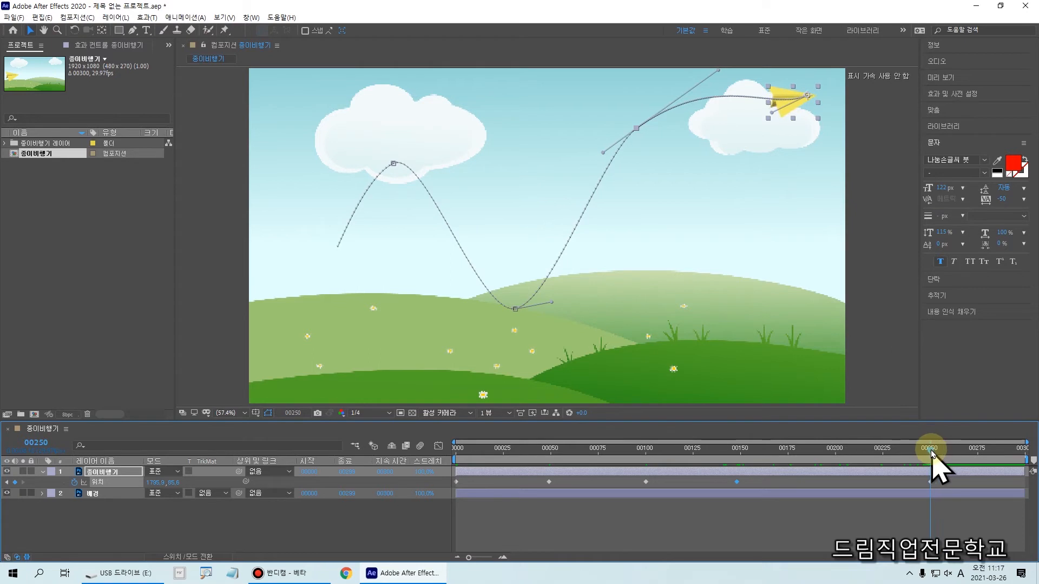
click(930, 482)
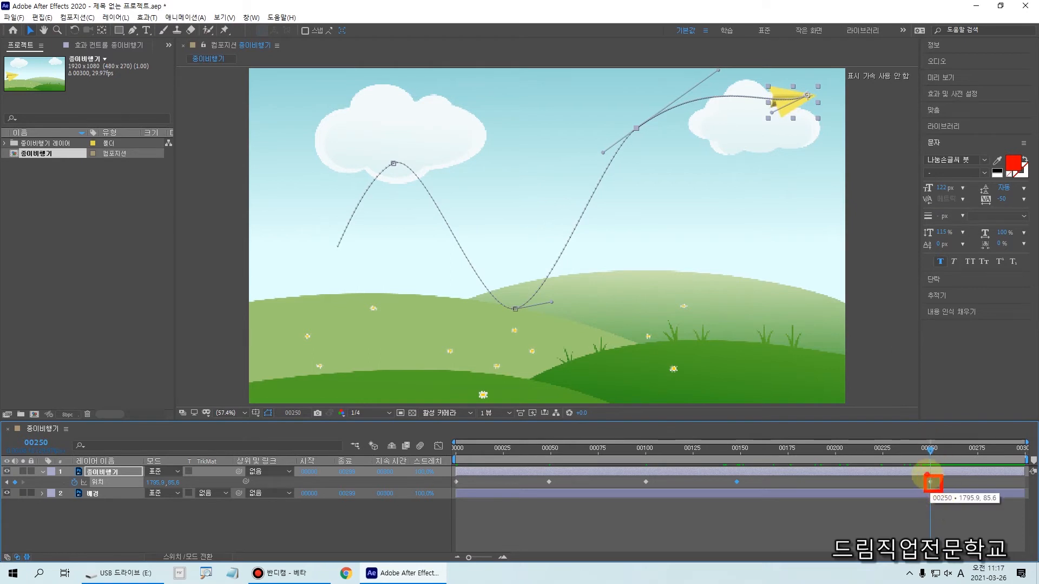
drag(939, 488, 915, 466)
drag(786, 105, 767, 291)
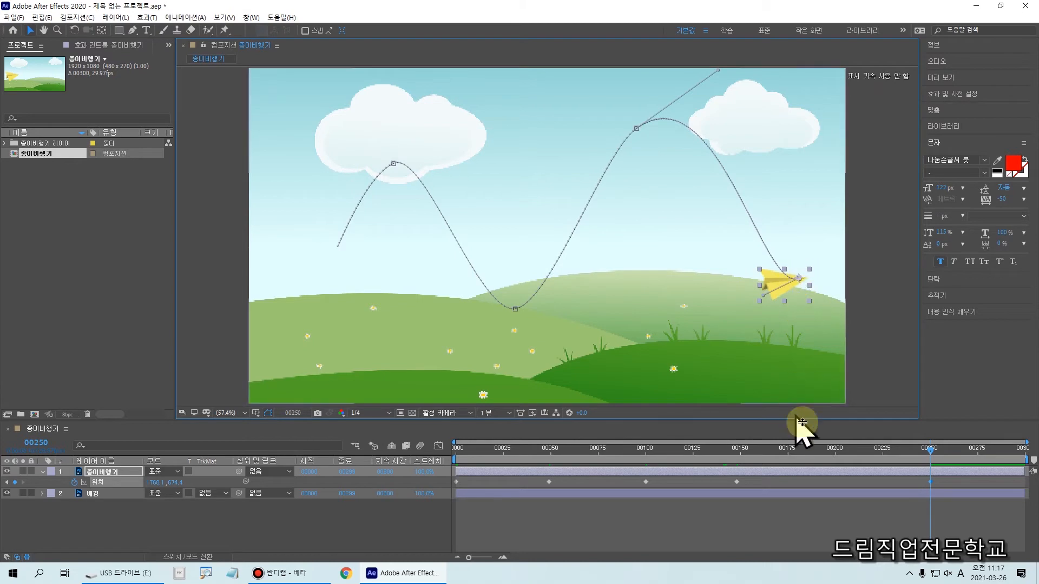
Play the animation from frame 0 to preview the airplane's flight along the wavy path
click(930, 447)
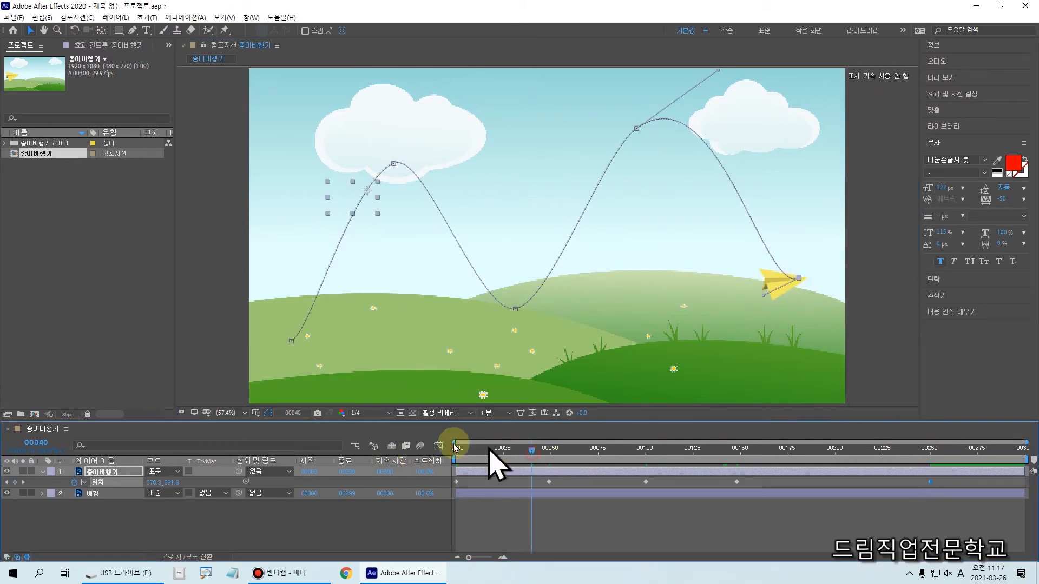
key(Home)
key(space)
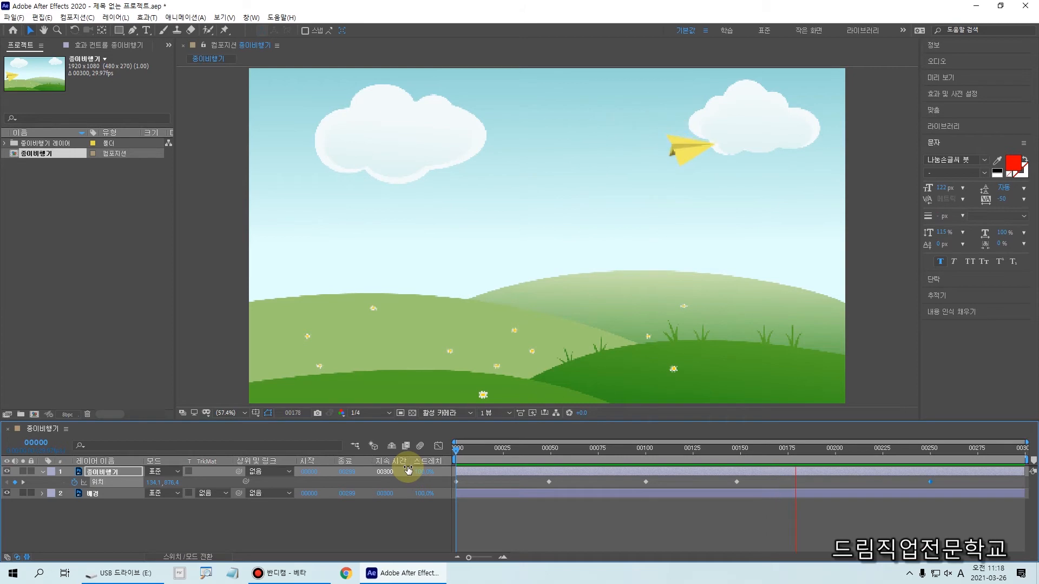
key(space)
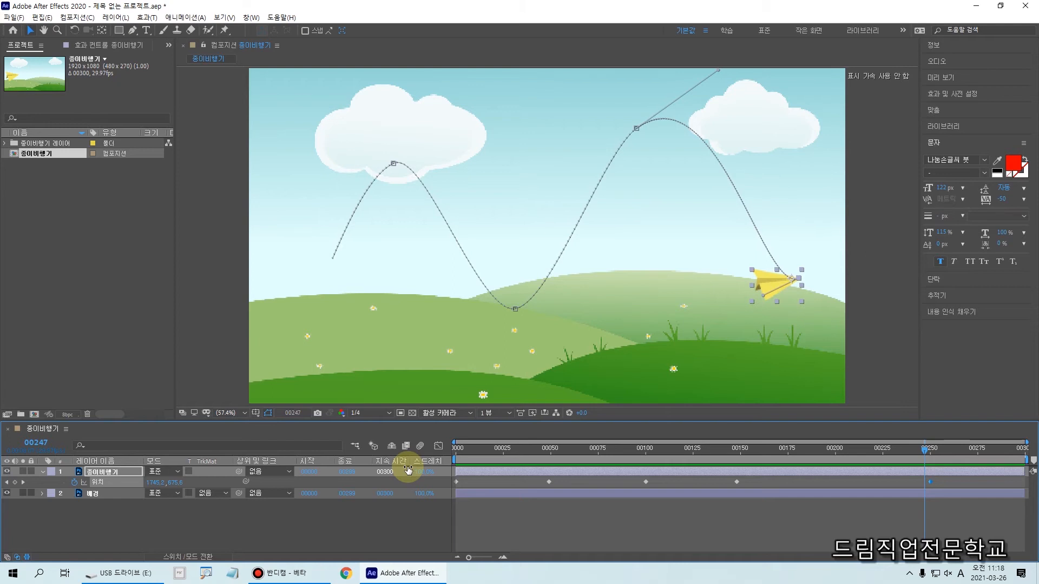
At frame 0, rotate the paper airplane with the Rotation tool so its nose points up along the path
drag(923, 452, 333, 445)
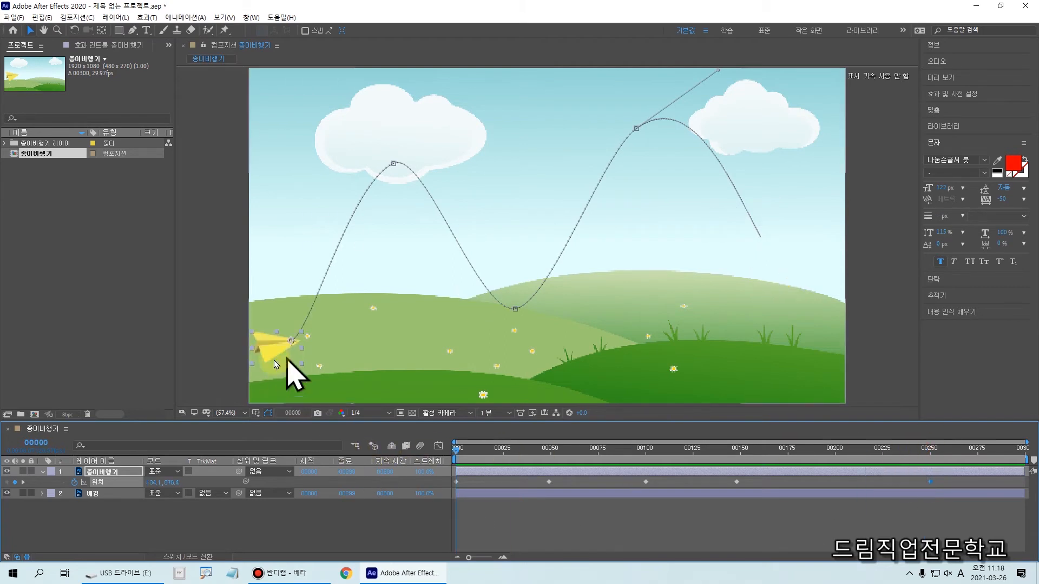
click(74, 30)
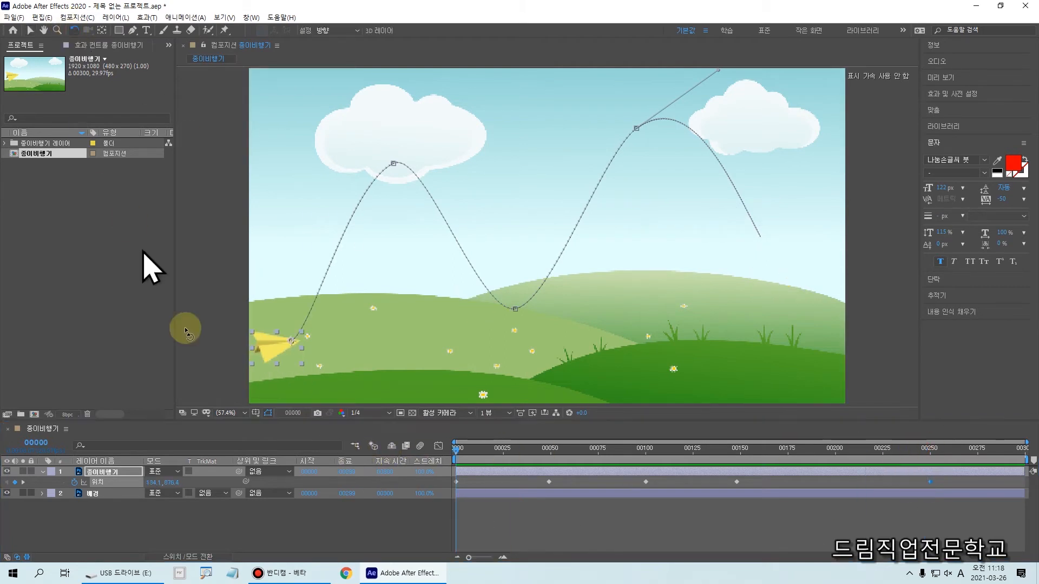
drag(304, 362, 331, 364)
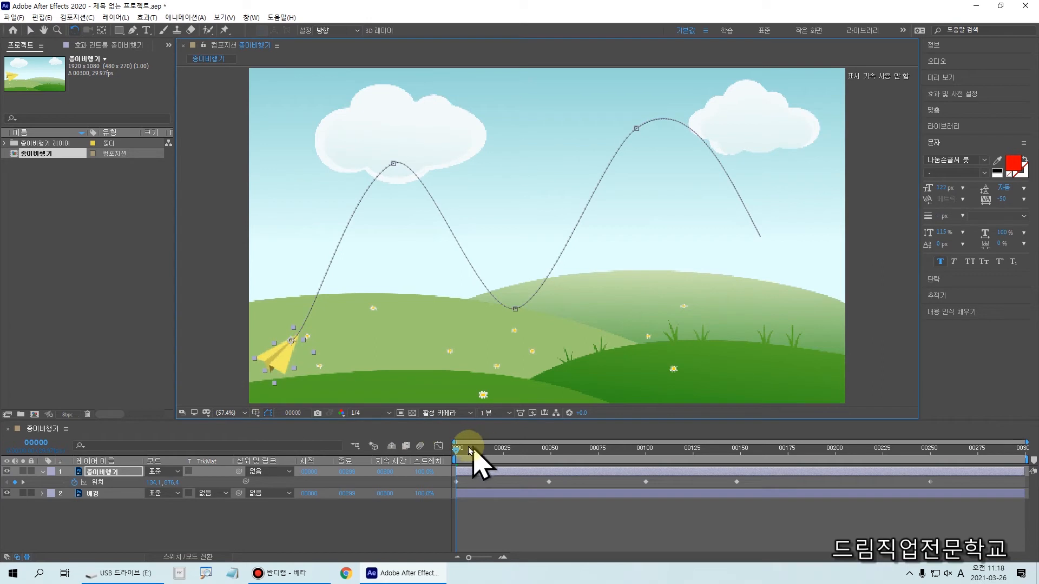
Scrub between frames 0 and 48 to check the airplane's tilt on the first climb, ending at frame 0
drag(456, 449, 427, 452)
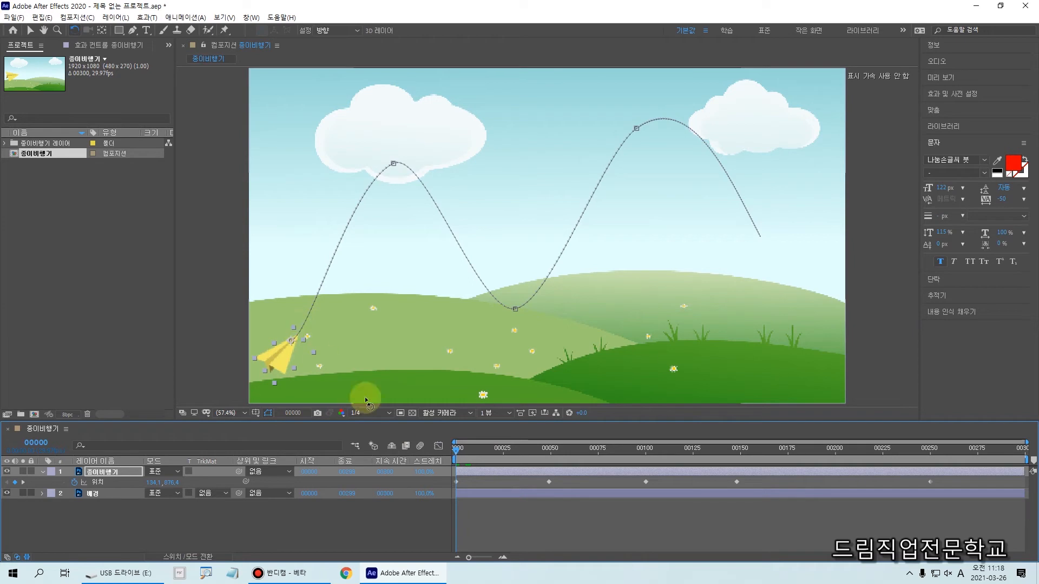
drag(461, 450, 546, 445)
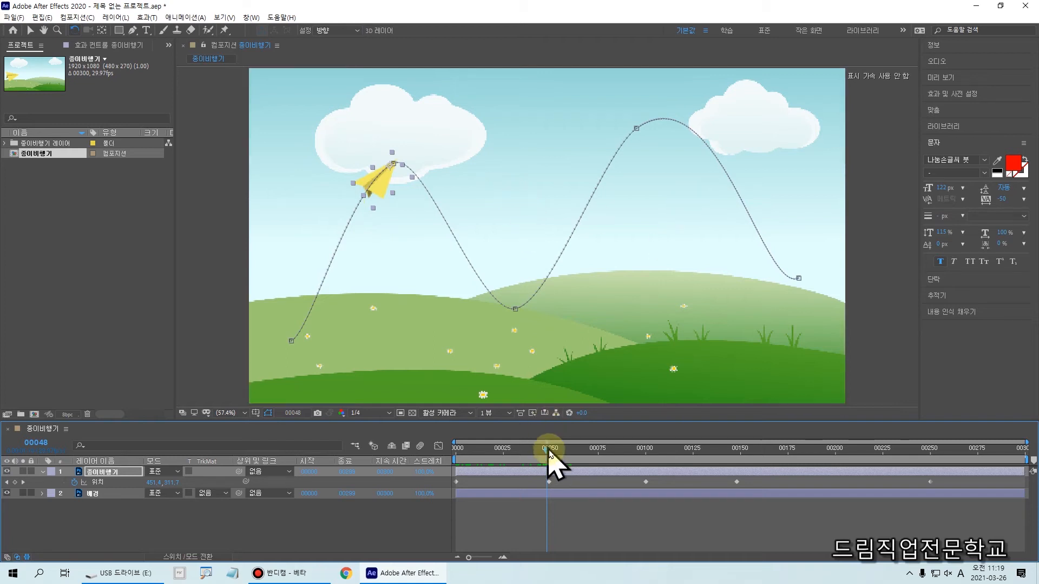
drag(549, 451, 411, 460)
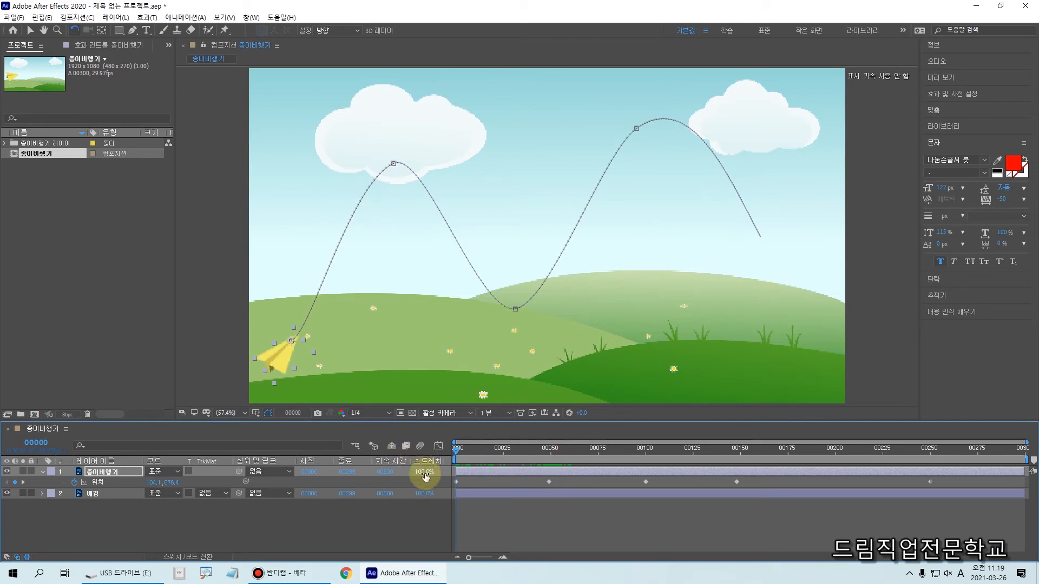
drag(443, 422, 494, 560)
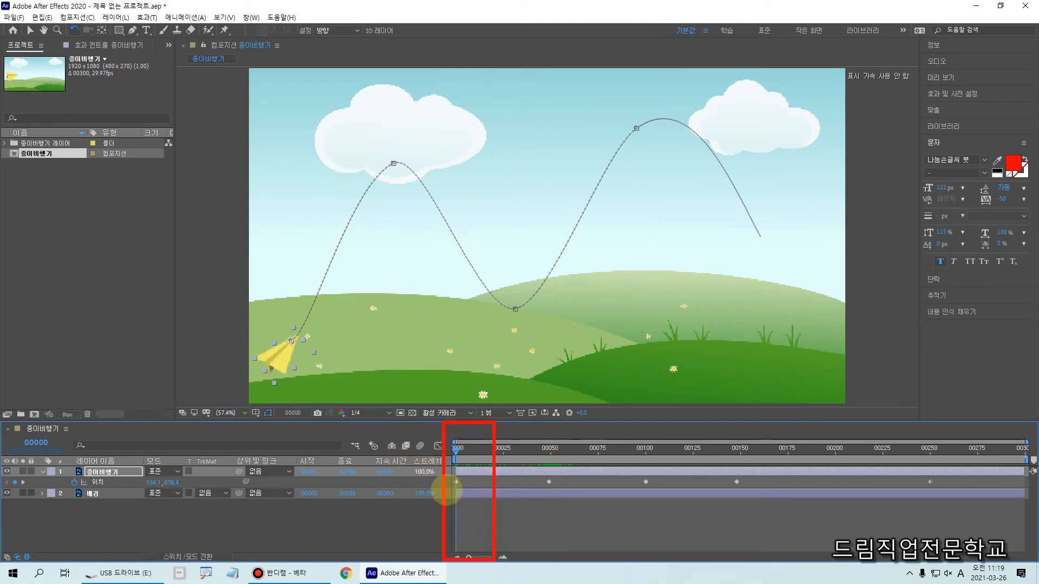
key(Escape)
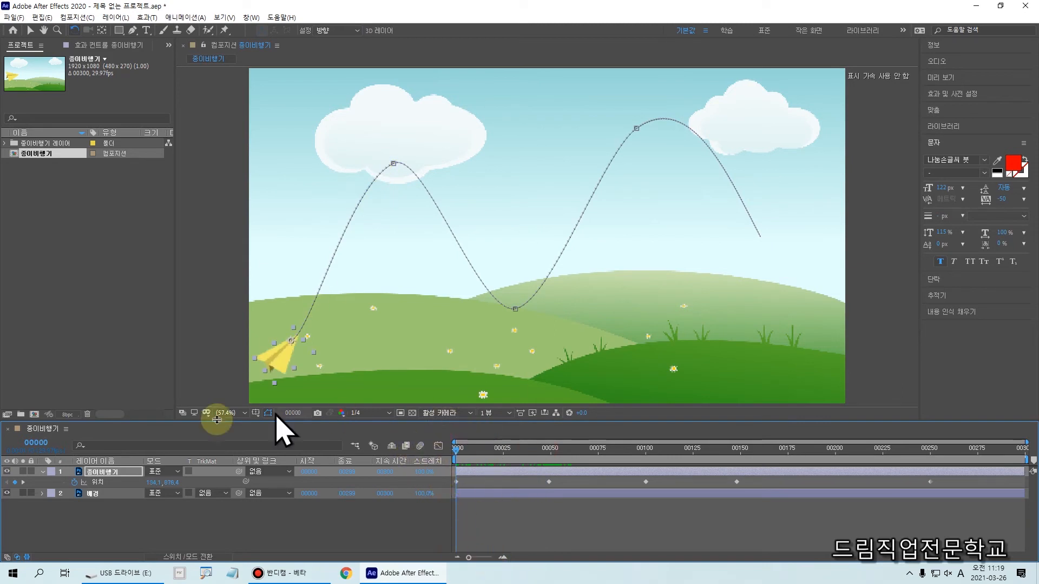
Set the Auto-Orient option (방향 자동 설정) of the paper airplane layer to orient along path (패스 방향으로)
key(Return)
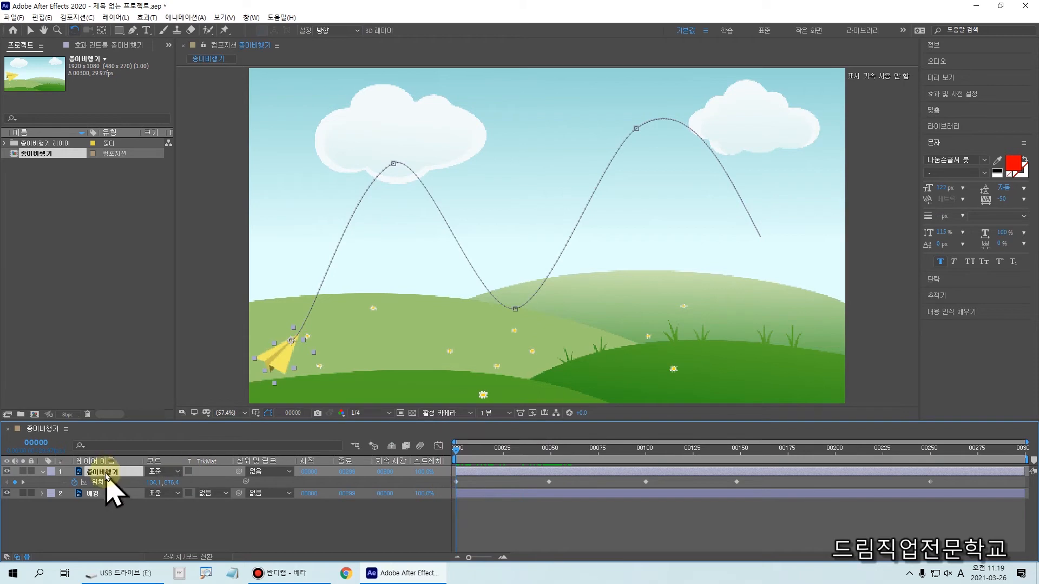
click(115, 17)
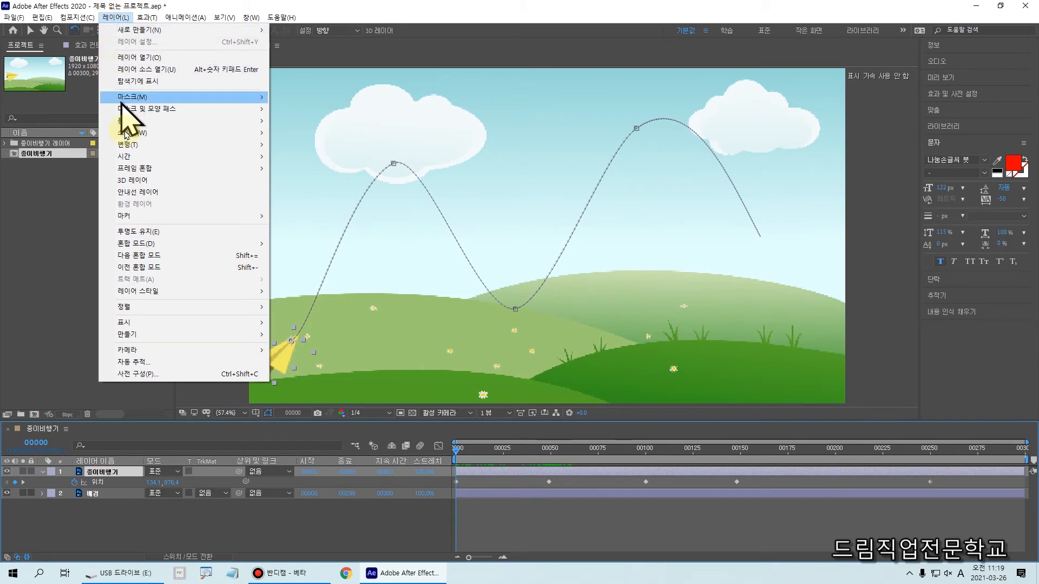
mouse_move(130, 147)
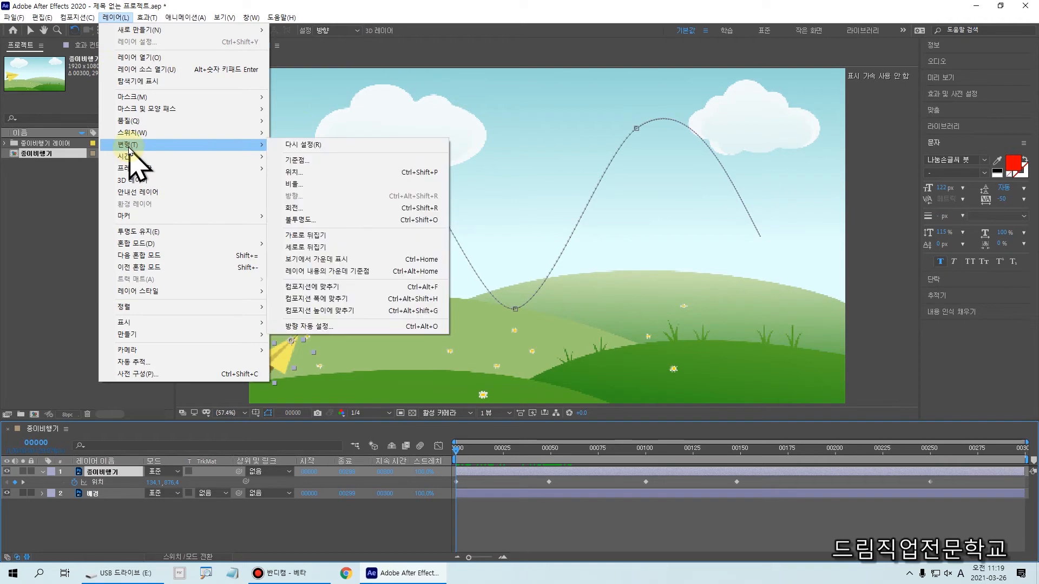
drag(91, 8, 144, 35)
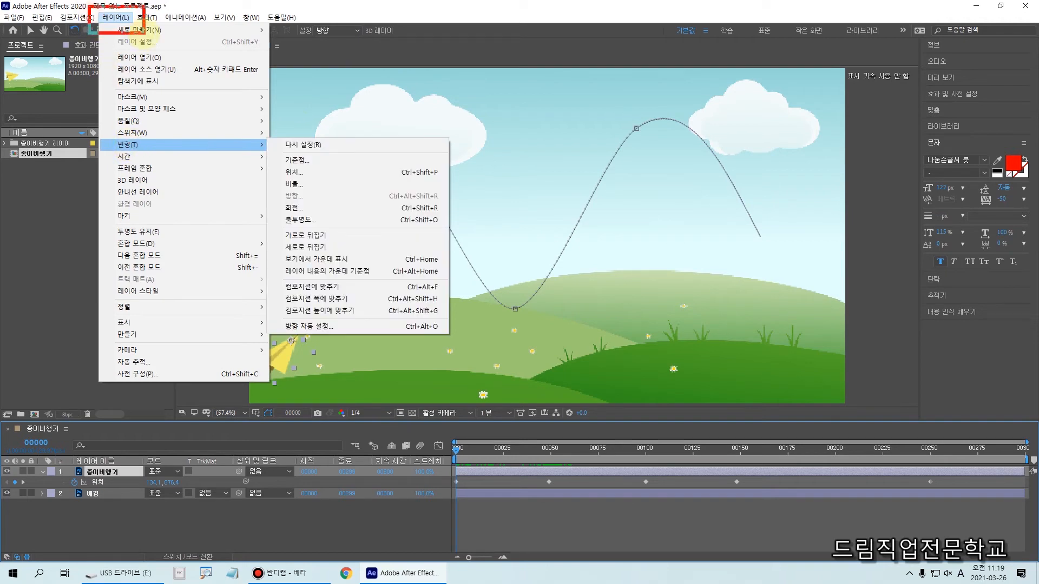
drag(101, 139, 171, 158)
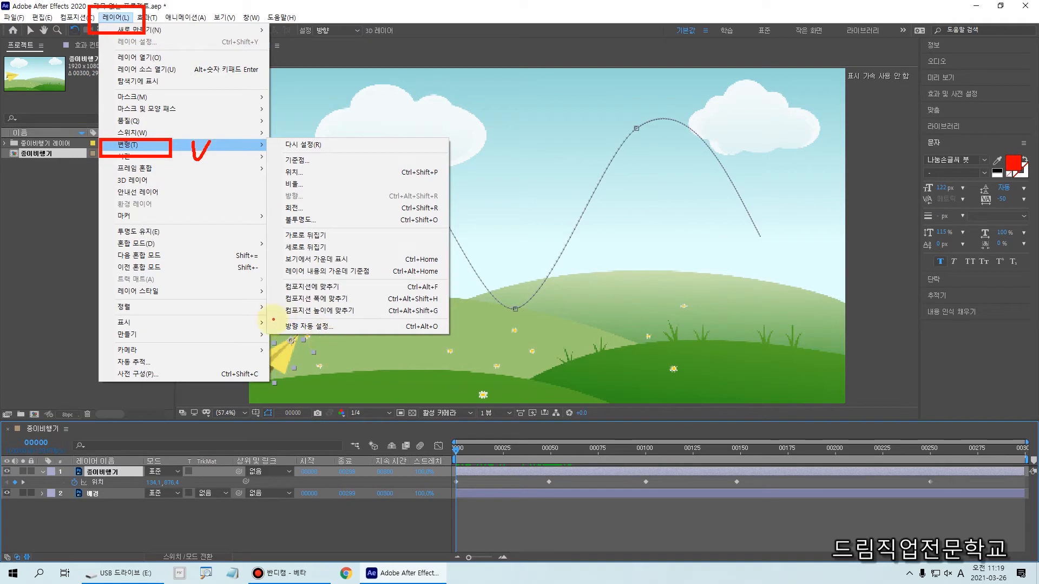
drag(269, 318, 446, 336)
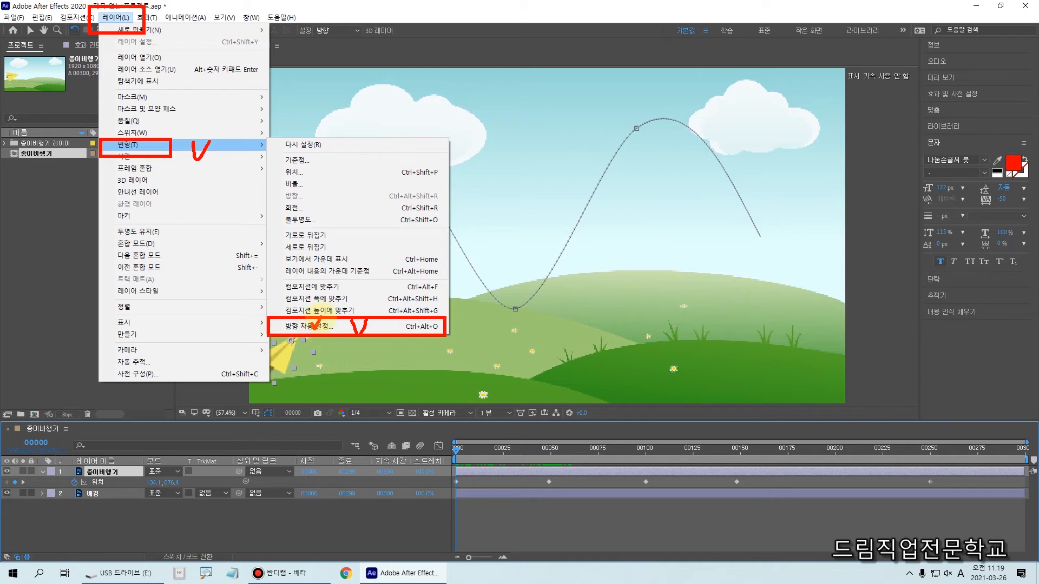
click(120, 18)
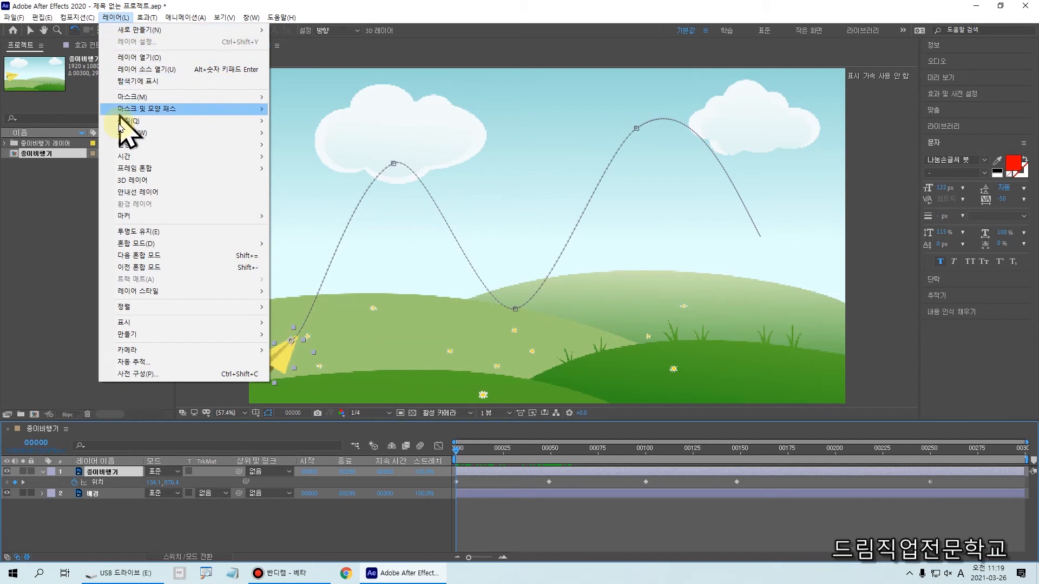
mouse_move(129, 146)
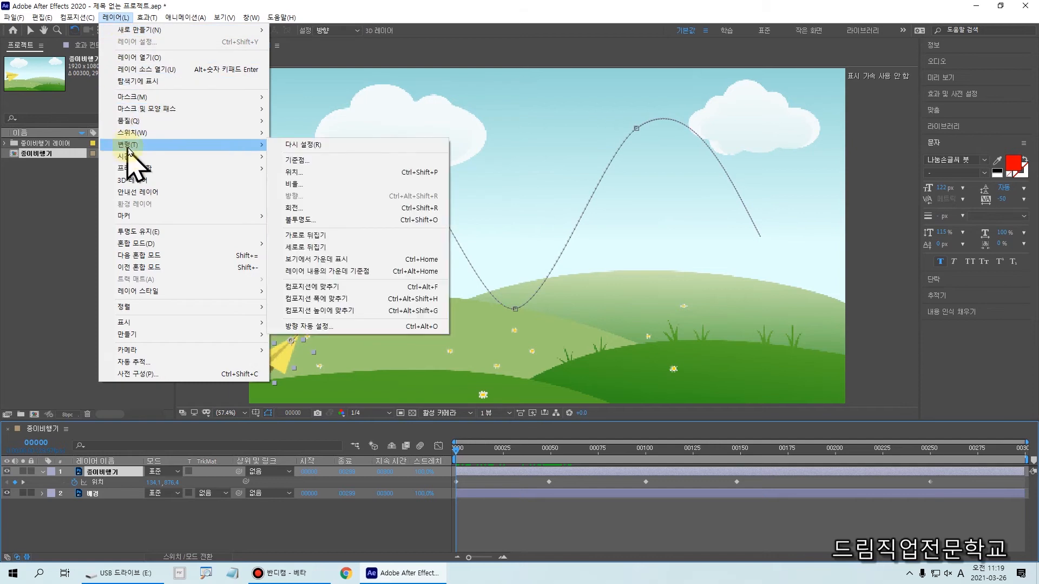
click(336, 326)
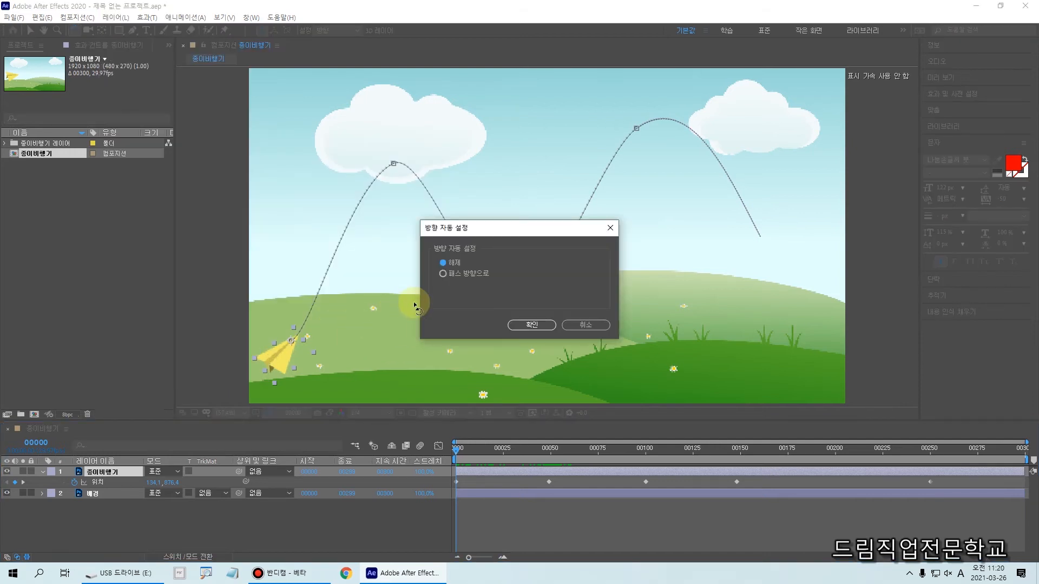
mouse_move(422, 230)
mouse_down()
mouse_move(532, 277)
mouse_move(522, 305)
mouse_up()
drag(509, 251, 512, 280)
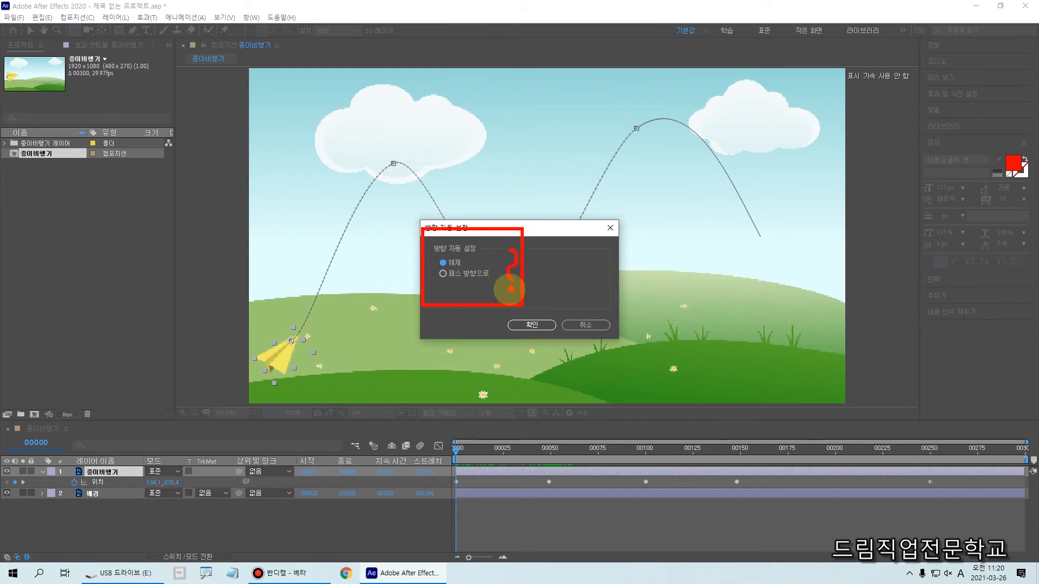
mouse_move(430, 261)
mouse_down()
mouse_move(447, 282)
mouse_move(459, 257)
mouse_up()
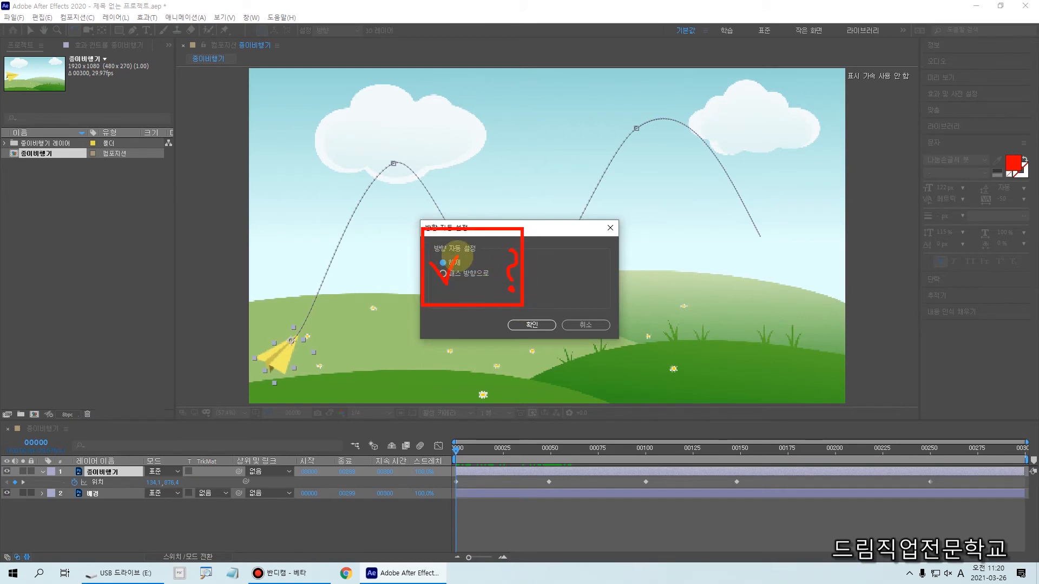
click(444, 276)
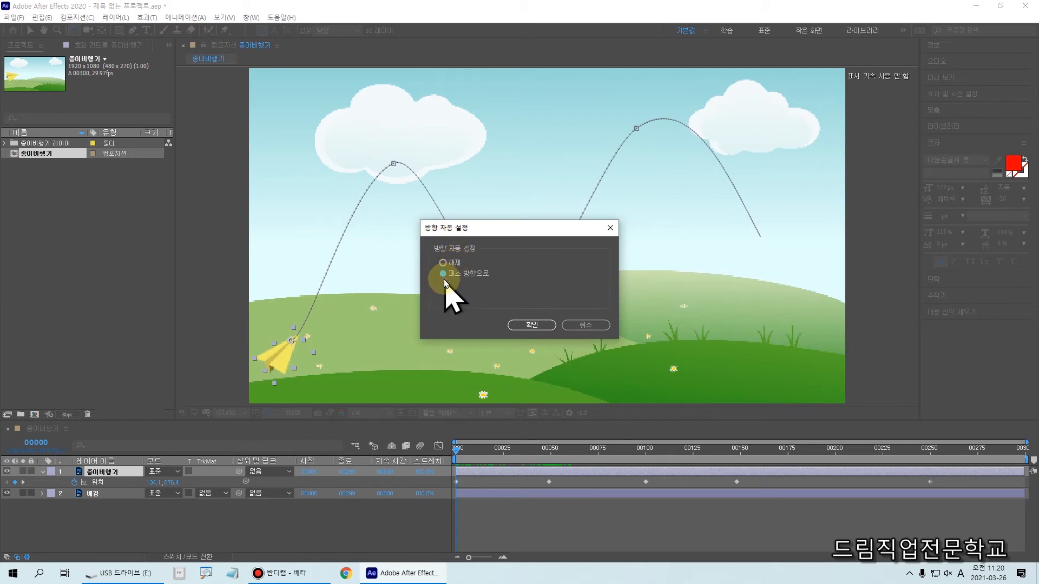
drag(431, 266, 523, 282)
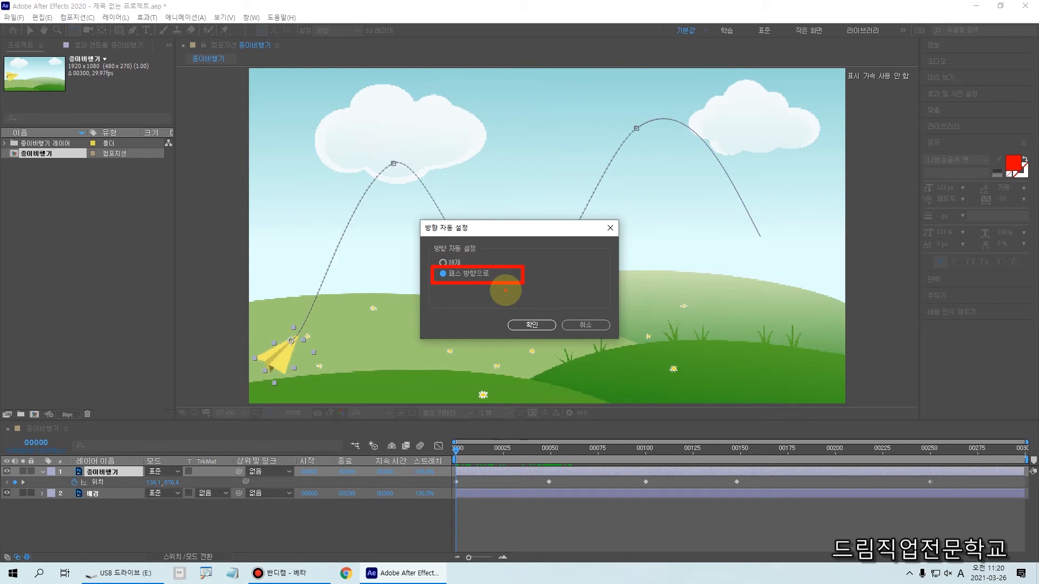
drag(510, 312, 551, 346)
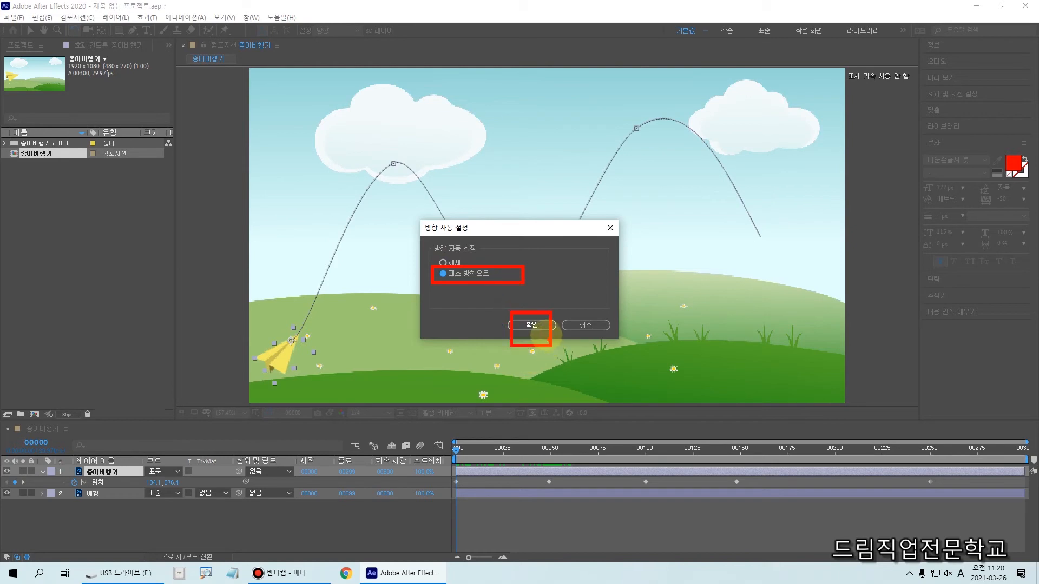
click(536, 326)
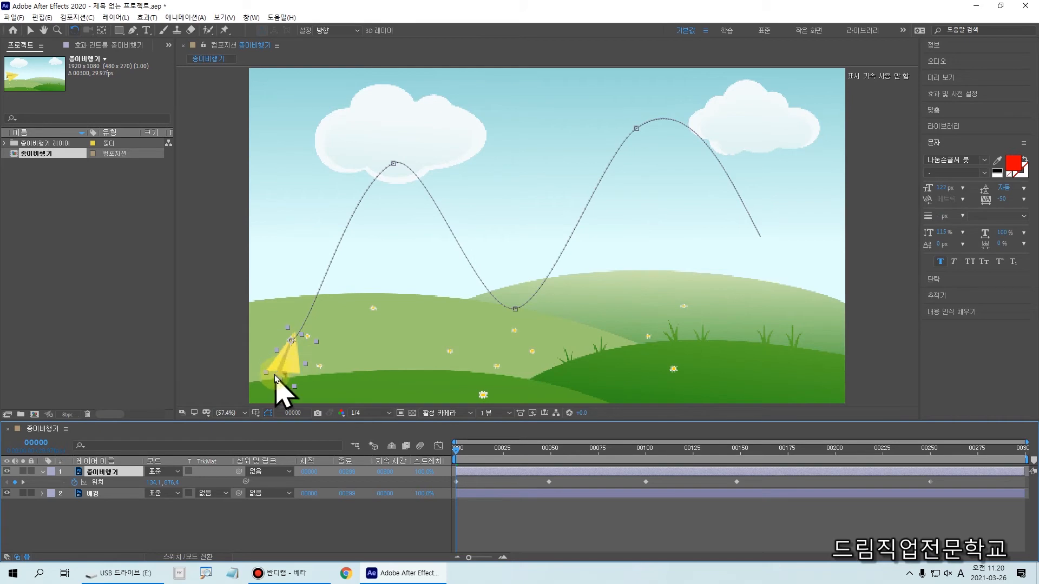
Play the animation from frame 0 to check how the airplane turns along its motion path
drag(244, 317, 319, 407)
key(Escape)
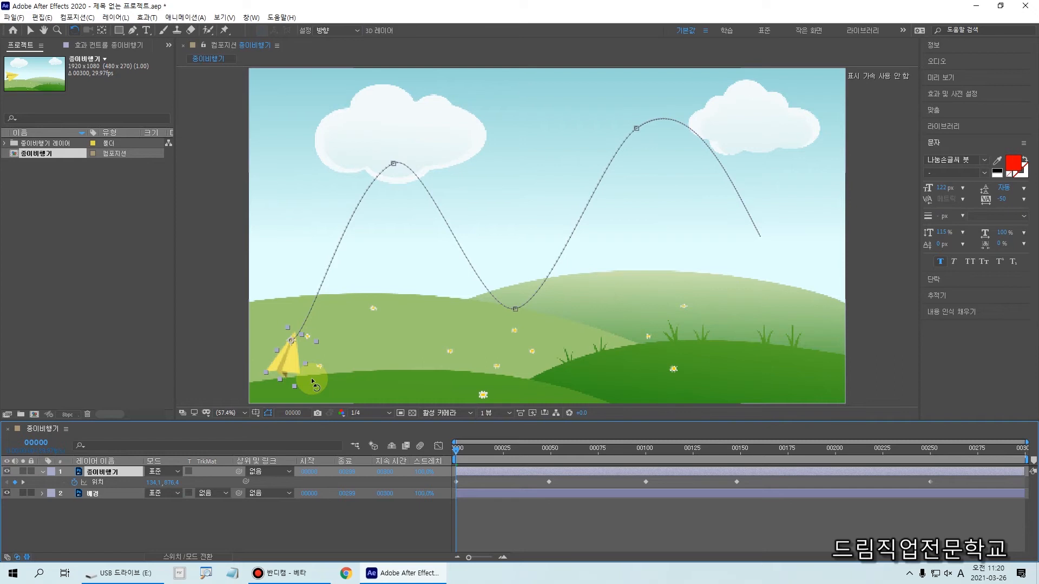
key(space)
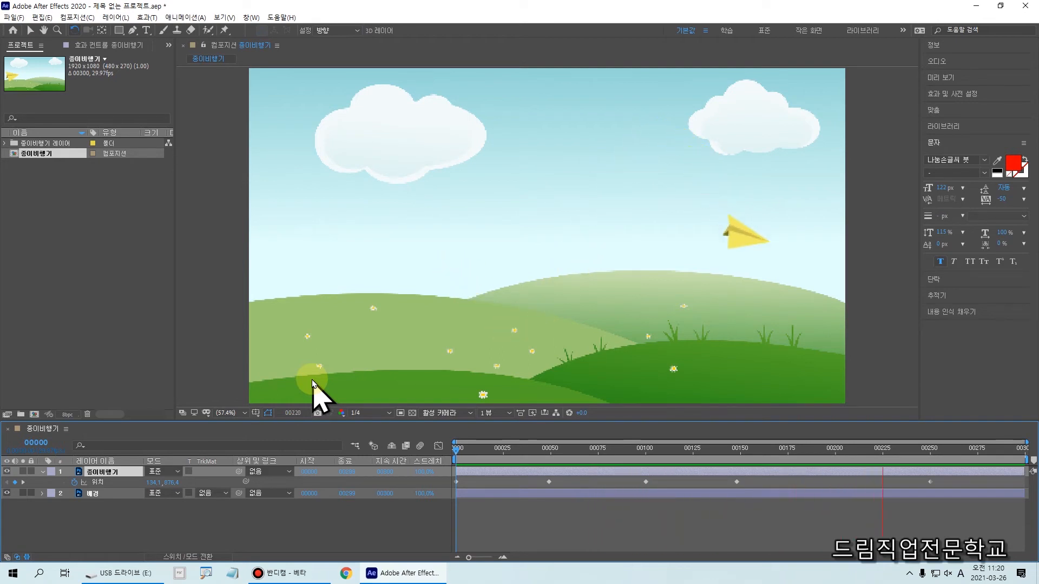
click(312, 378)
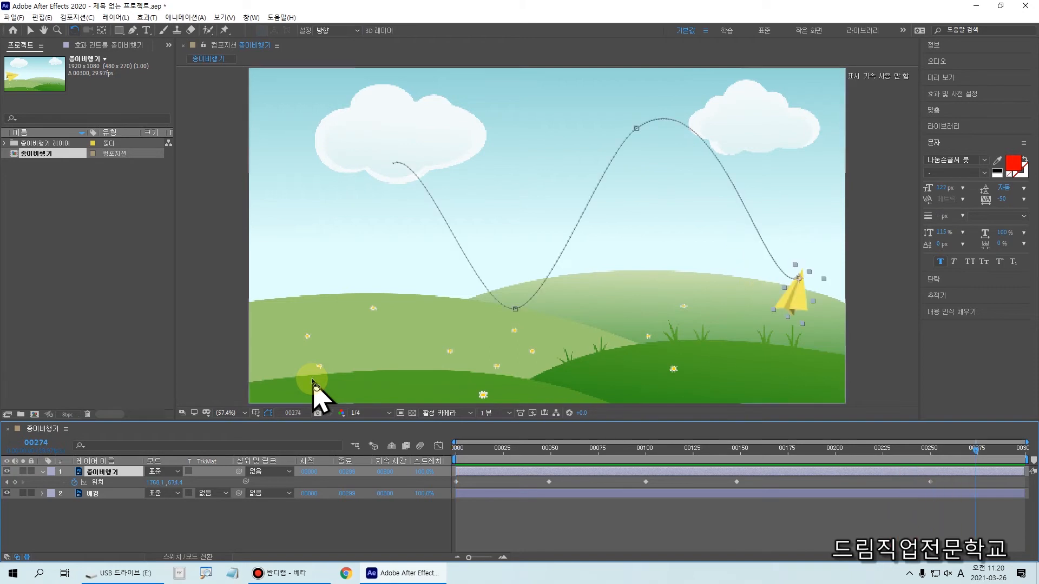
At frame 0, rotate the paper airplane with the Rotation tool so its nose points along the start of the motion path
click(456, 448)
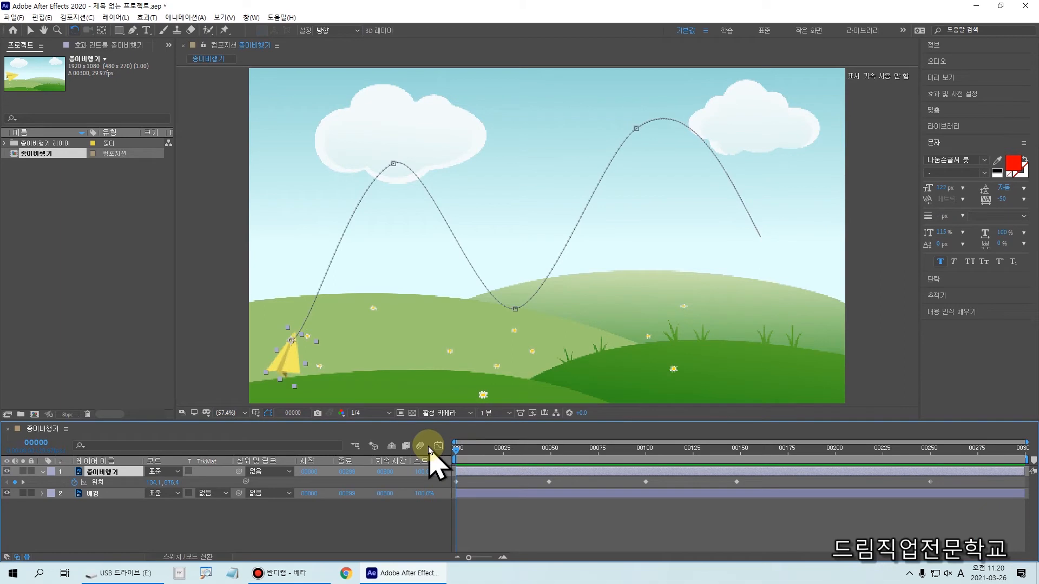
click(74, 31)
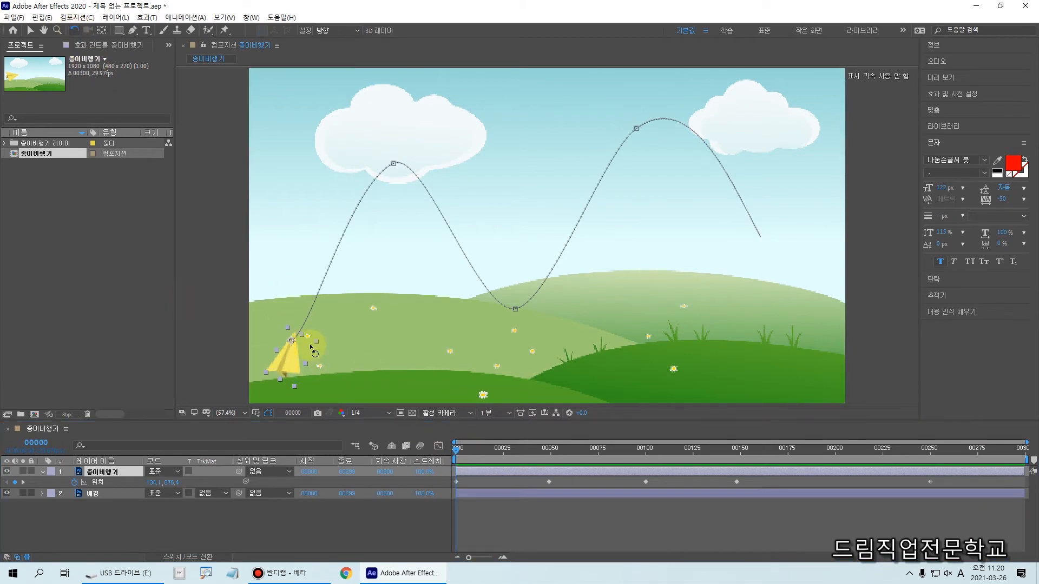
drag(319, 349, 345, 383)
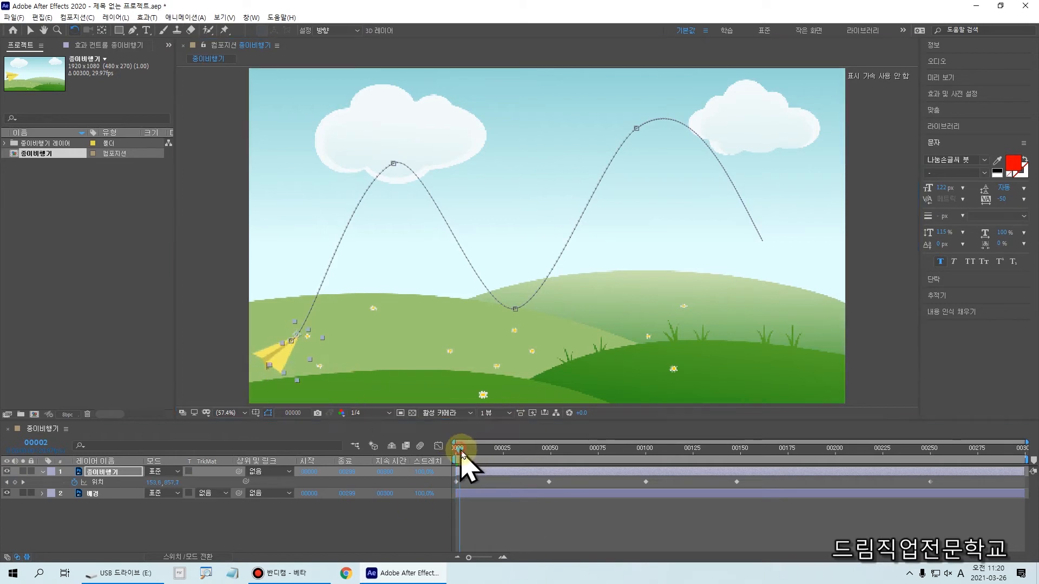
At frame 13, select the paper airplane layer and rotate the airplane to align its nose with the climbing path
click(475, 453)
click(481, 454)
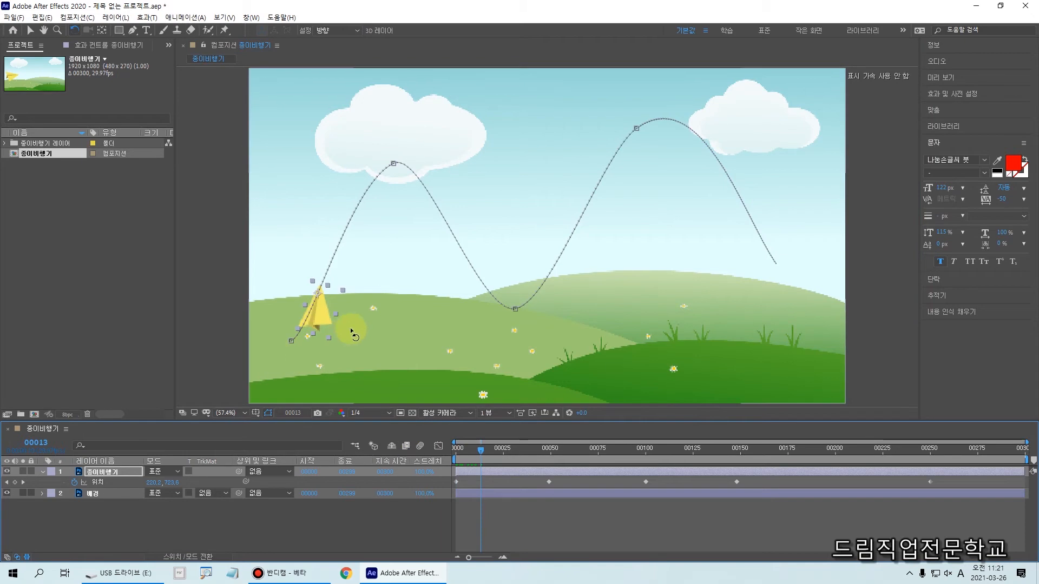
drag(323, 343, 320, 339)
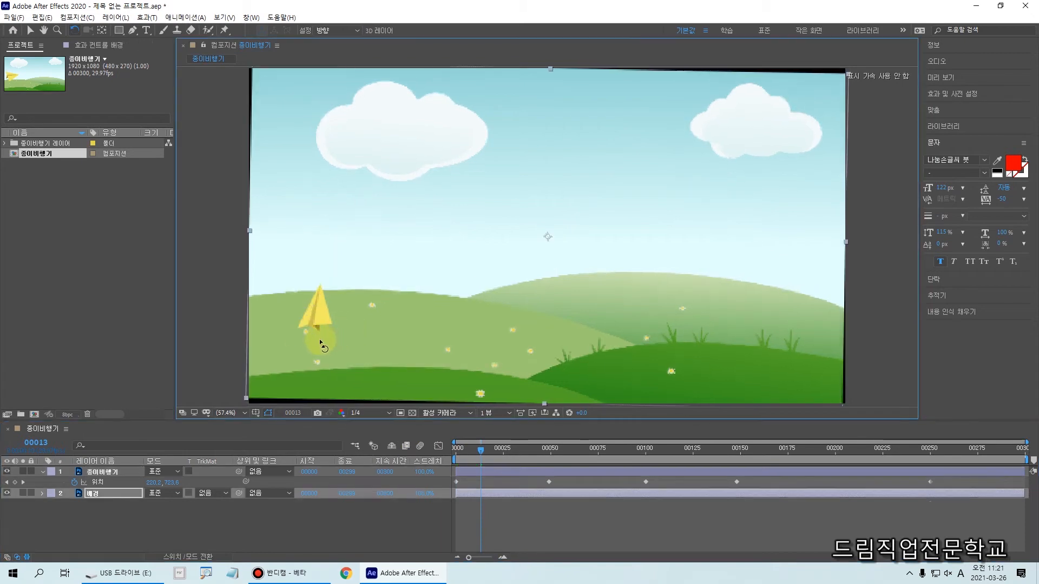
key(ctrl+z)
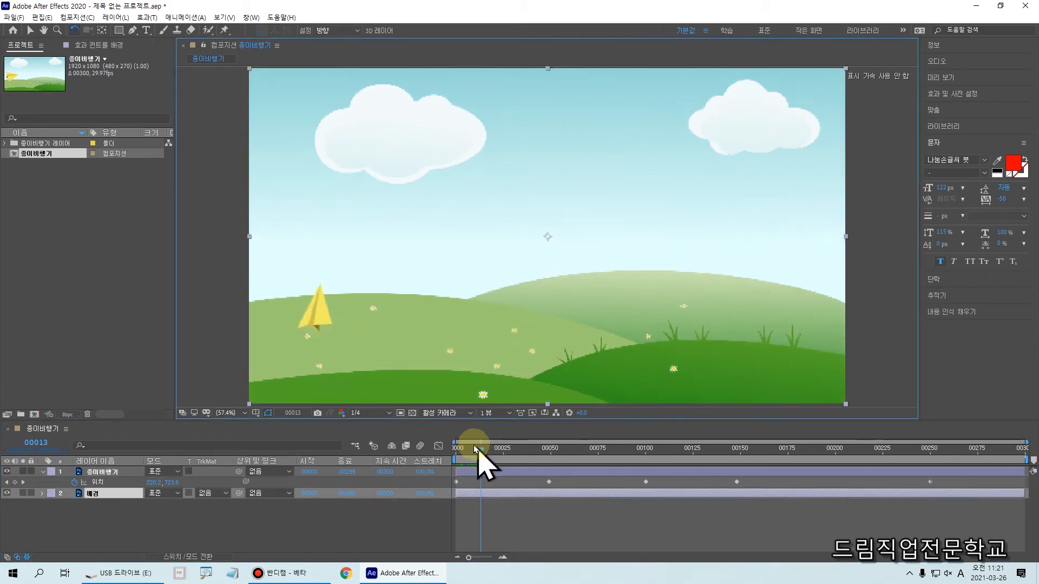
click(486, 472)
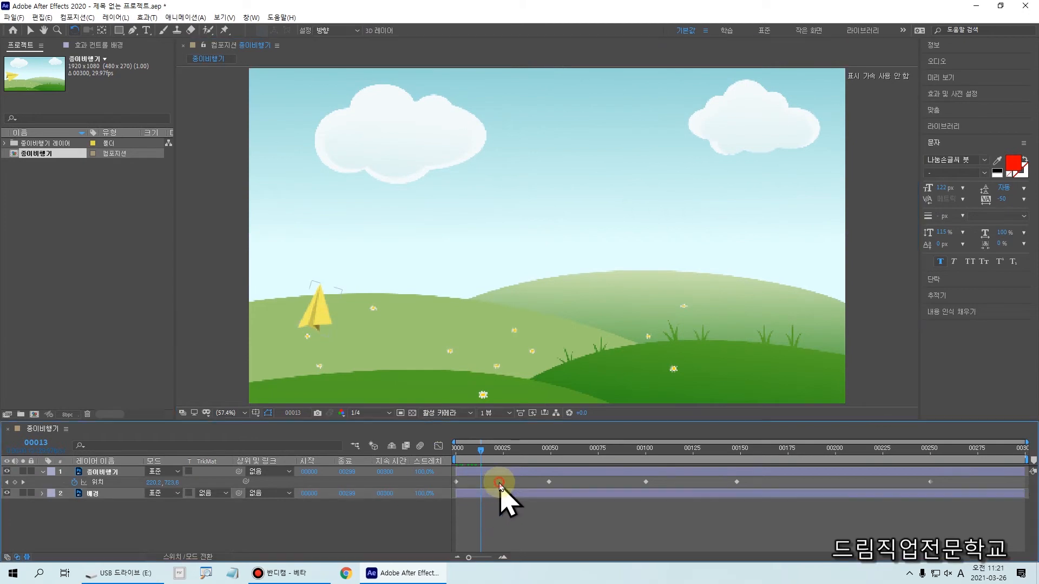
drag(329, 338, 318, 342)
At frame 250, fine-tune the paper airplane's rotation at the end of the path and return to frame 0
drag(482, 448, 930, 519)
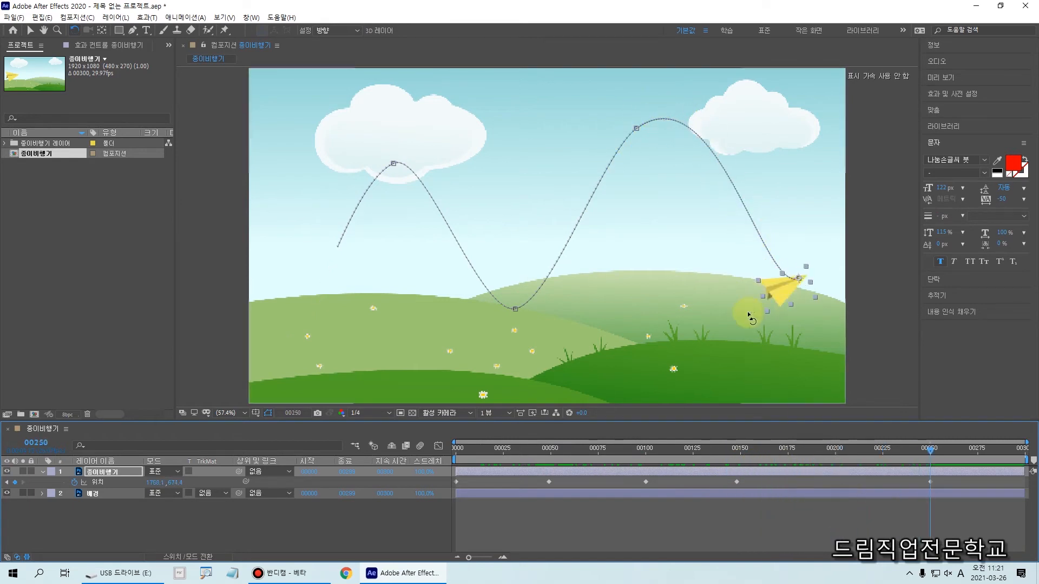
drag(768, 311, 760, 334)
drag(931, 454, 300, 458)
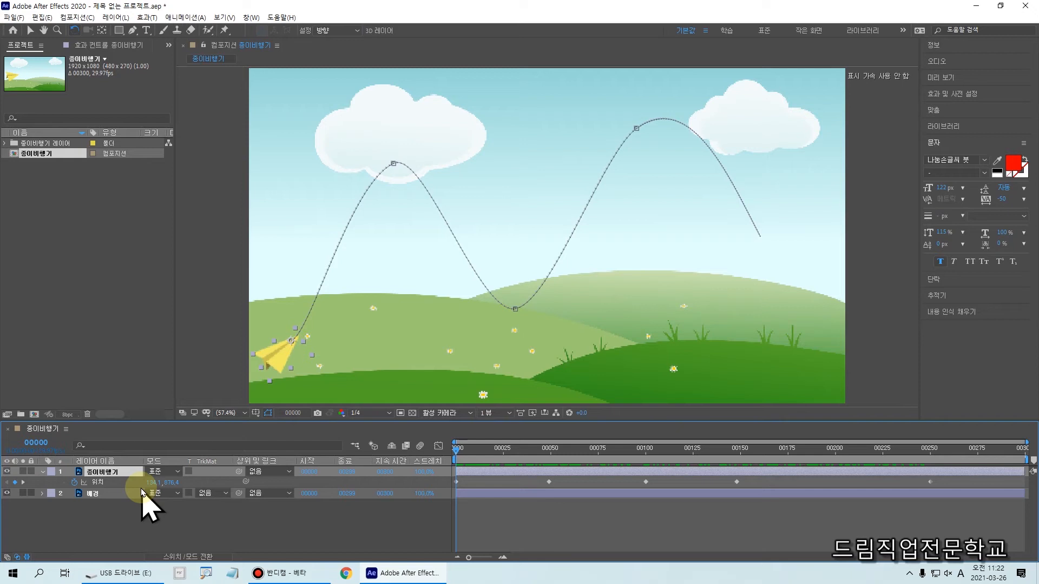
Play the animation from frame 0 to check how the airplane's nose follows the path, and return to frame 0
key(space)
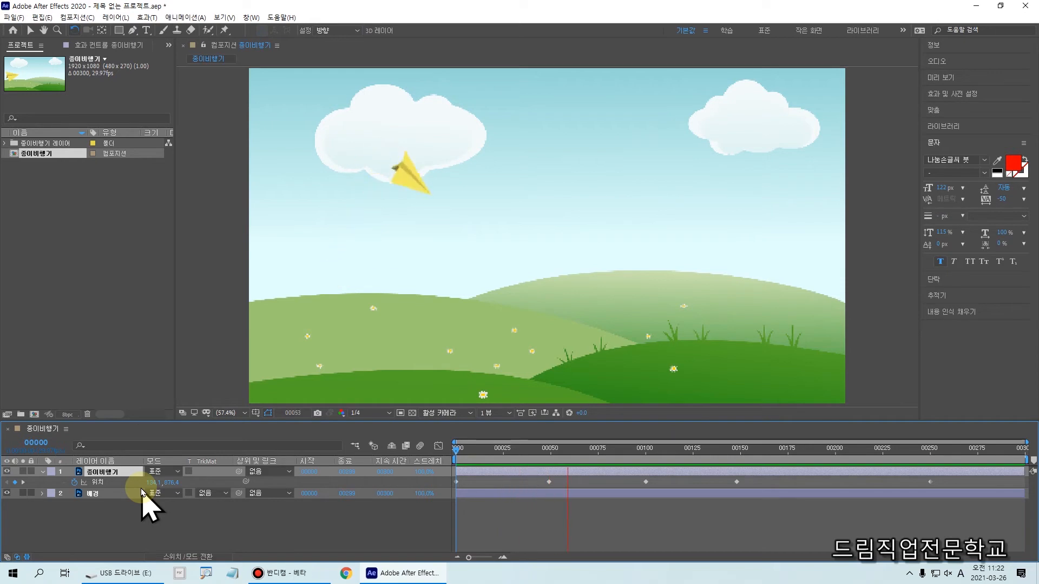
key(space)
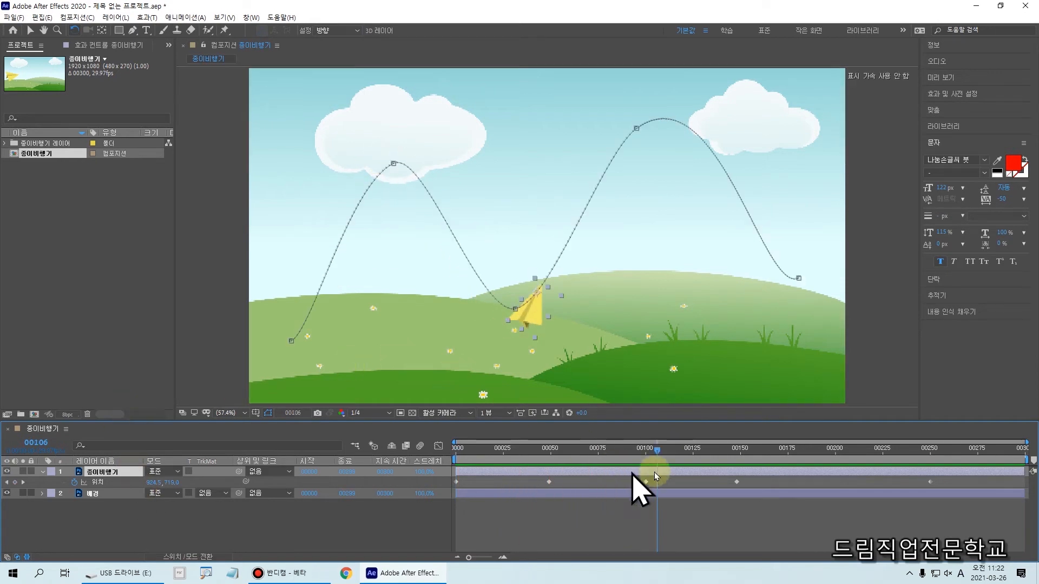
drag(657, 459, 457, 464)
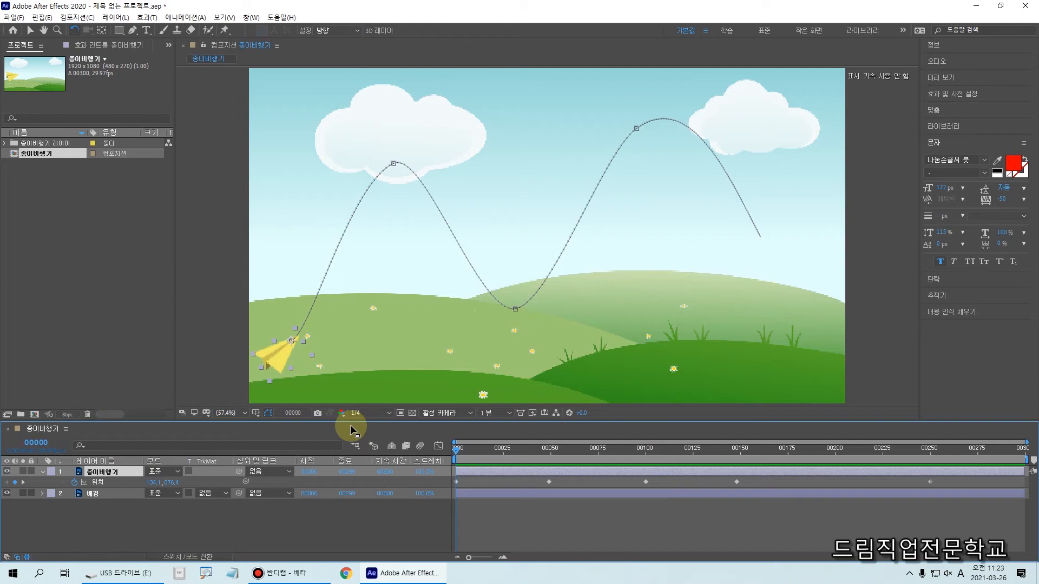
mouse_move(284, 349)
mouse_down()
mouse_move(398, 172)
mouse_move(459, 239)
mouse_move(539, 294)
mouse_move(615, 187)
mouse_move(699, 136)
mouse_move(743, 243)
mouse_up()
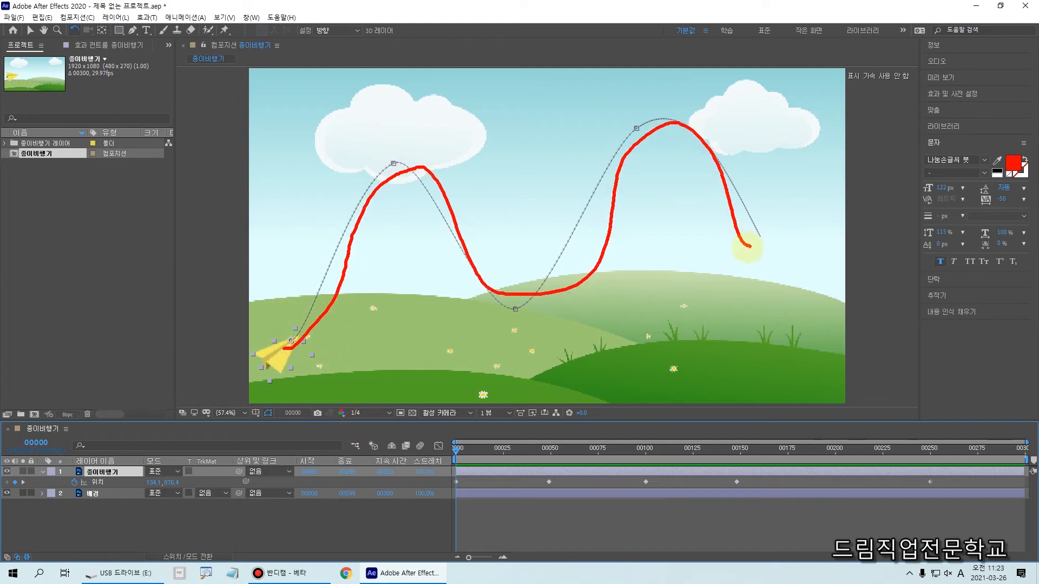
key(Escape)
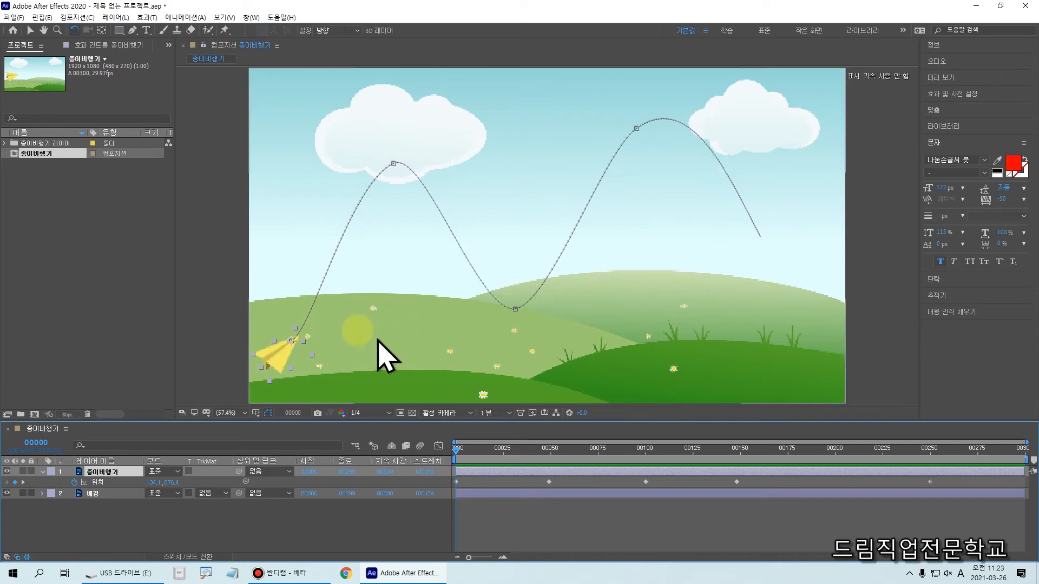
mouse_move(284, 347)
mouse_down()
mouse_move(389, 174)
mouse_move(422, 197)
mouse_move(460, 263)
mouse_move(529, 315)
mouse_up()
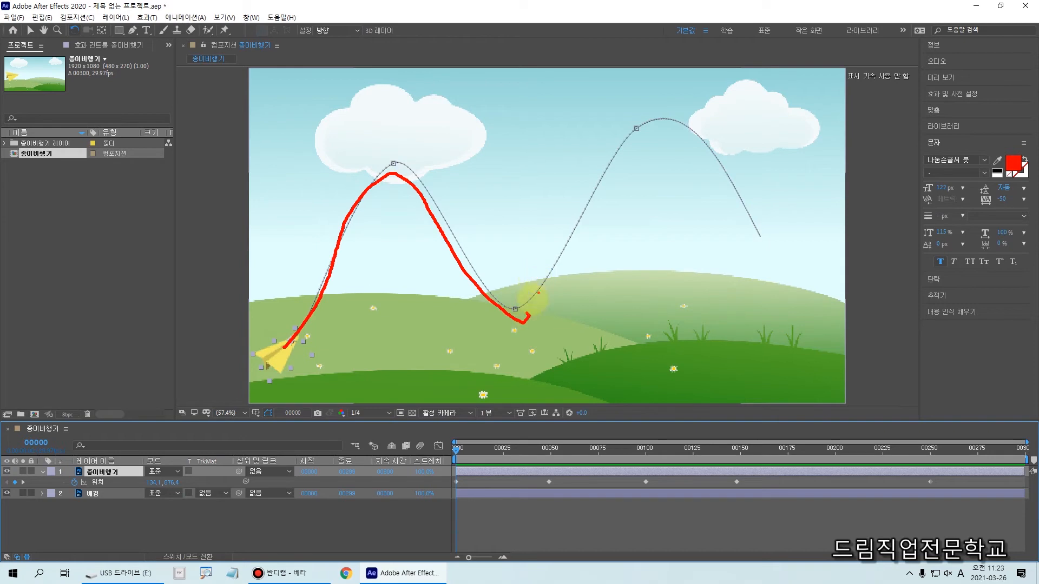
click(565, 242)
click(576, 213)
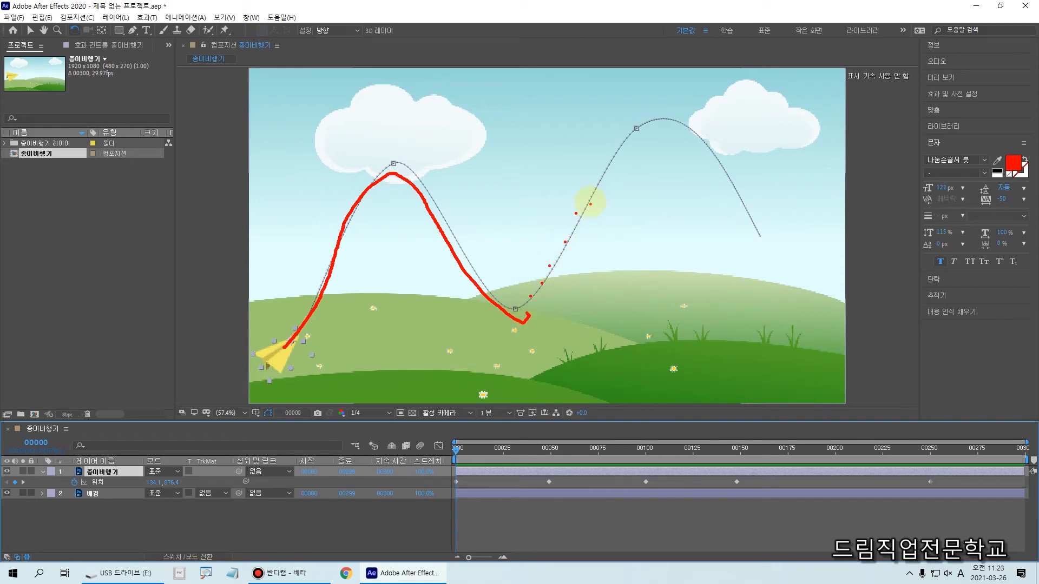
click(596, 184)
click(612, 153)
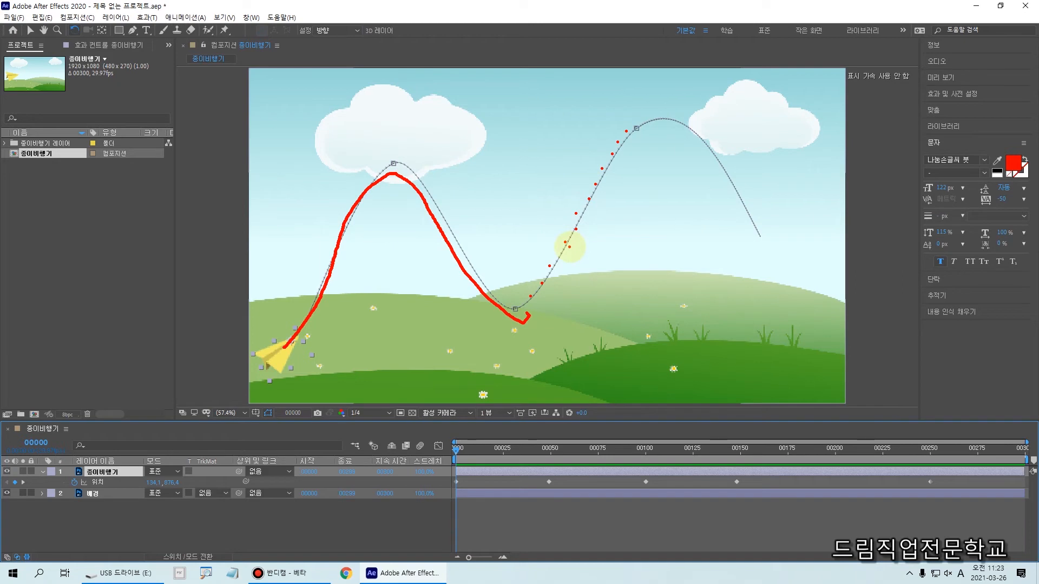
mouse_move(524, 318)
mouse_down()
mouse_move(526, 301)
mouse_move(508, 311)
mouse_up()
mouse_move(373, 144)
mouse_down()
mouse_move(376, 178)
mouse_move(394, 174)
mouse_move(404, 149)
mouse_move(373, 142)
mouse_up()
mouse_move(632, 109)
mouse_down()
mouse_move(629, 150)
mouse_move(643, 122)
mouse_move(628, 109)
mouse_up()
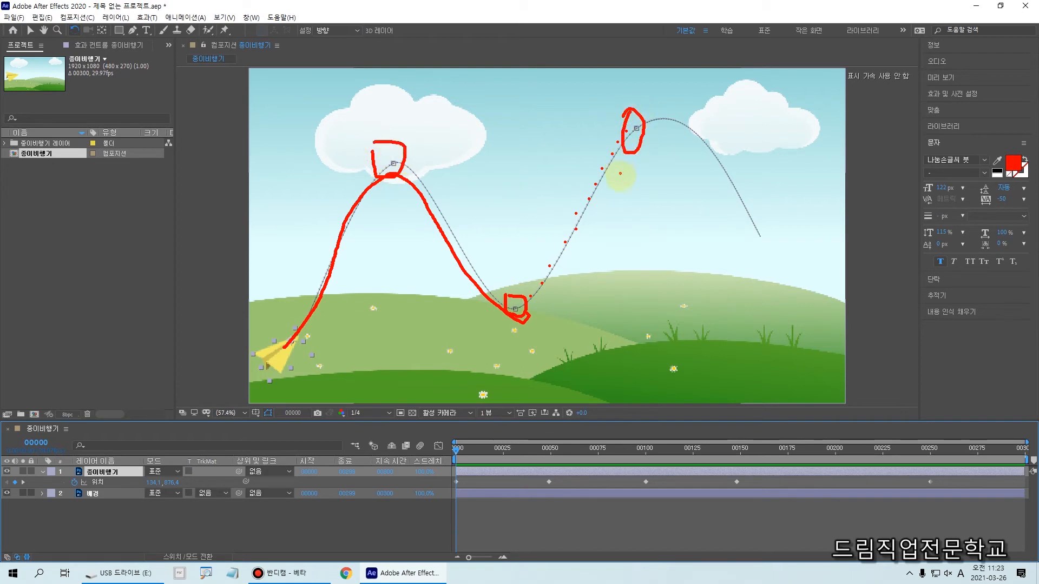
key(Escape)
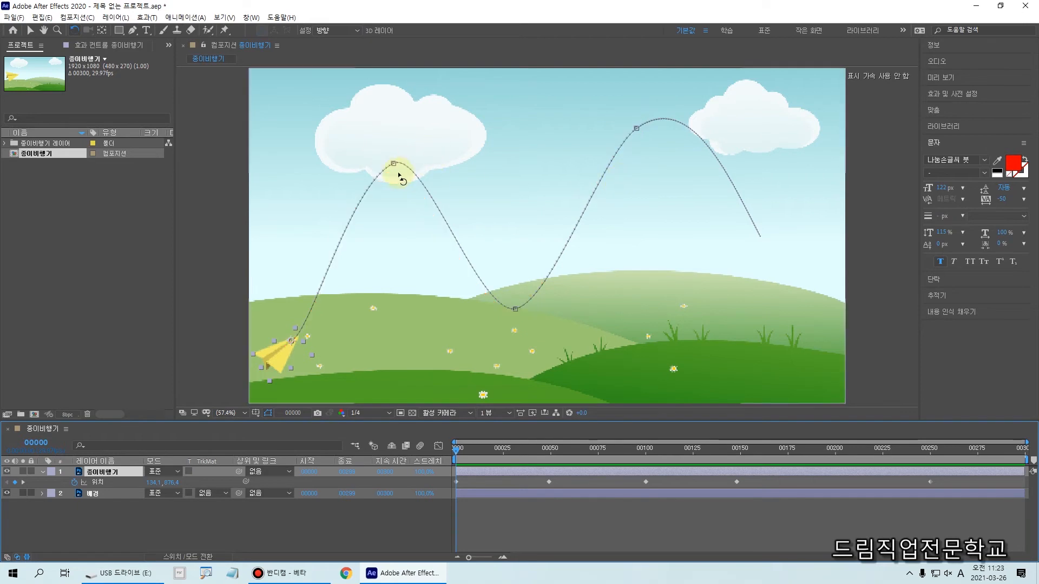
Switch from the Rotation tool to the Selection tool for editing the motion path
click(30, 31)
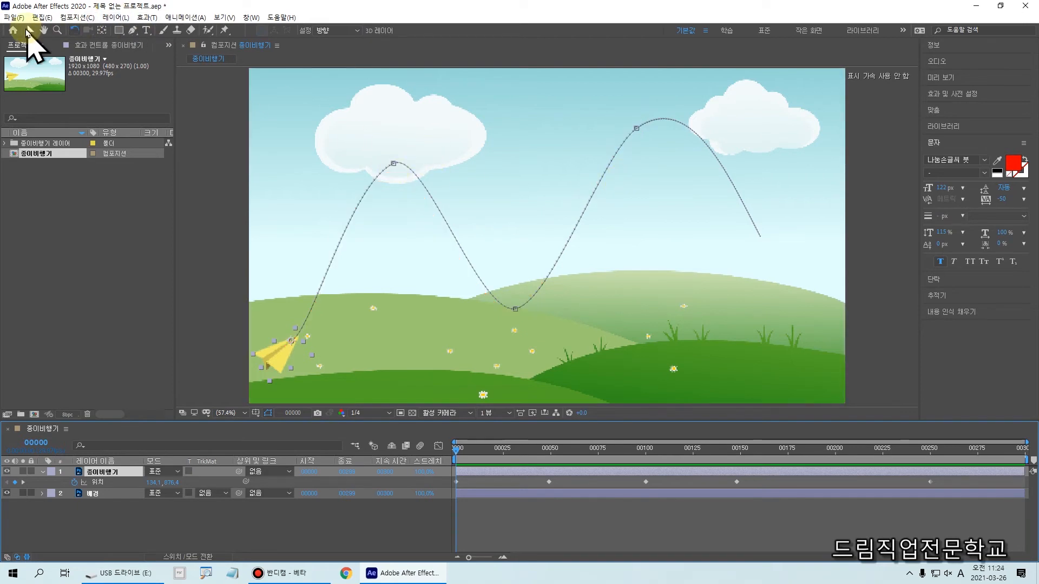
click(15, 17)
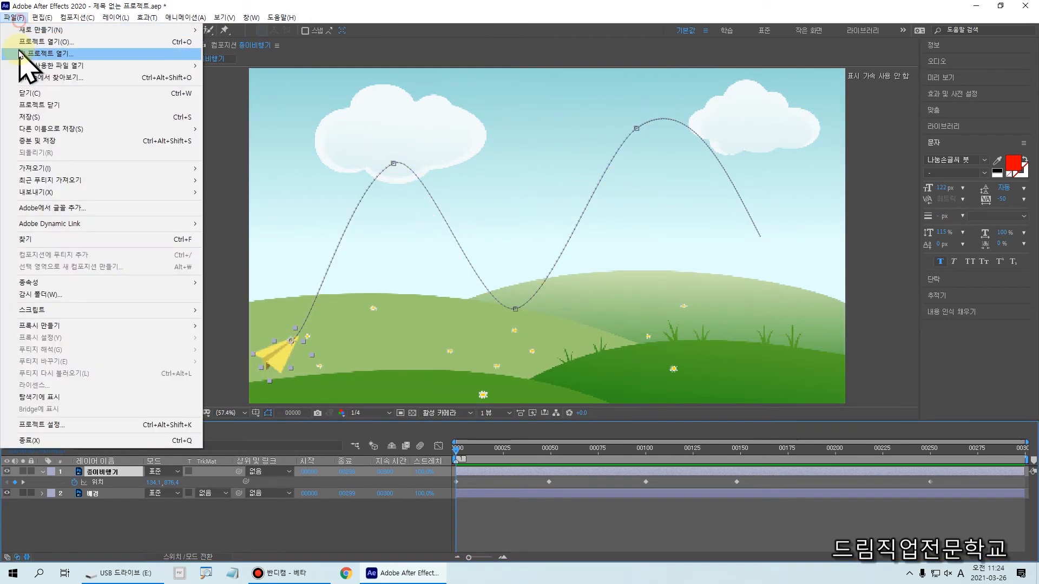
click(32, 55)
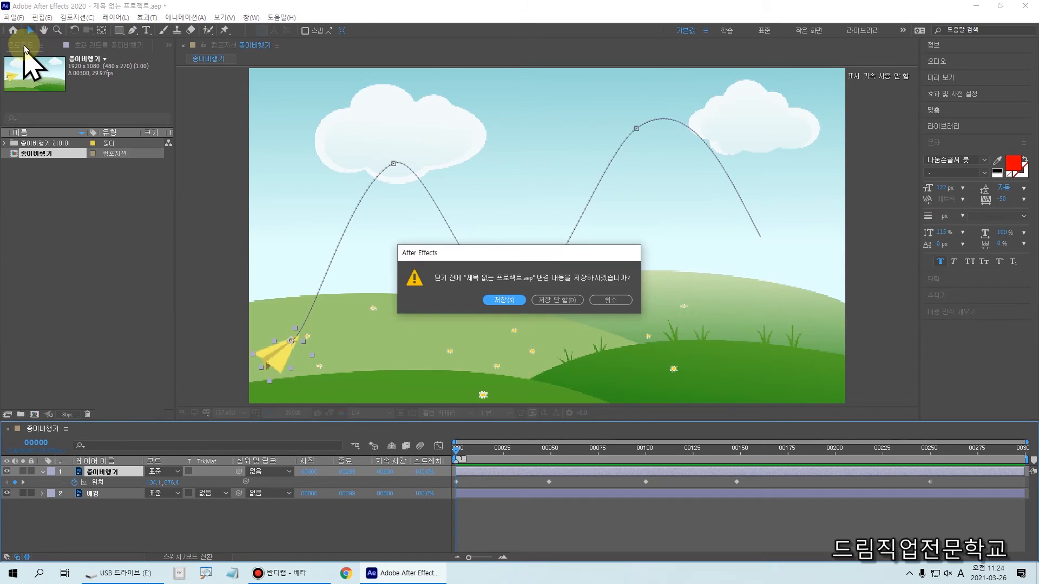
click(611, 300)
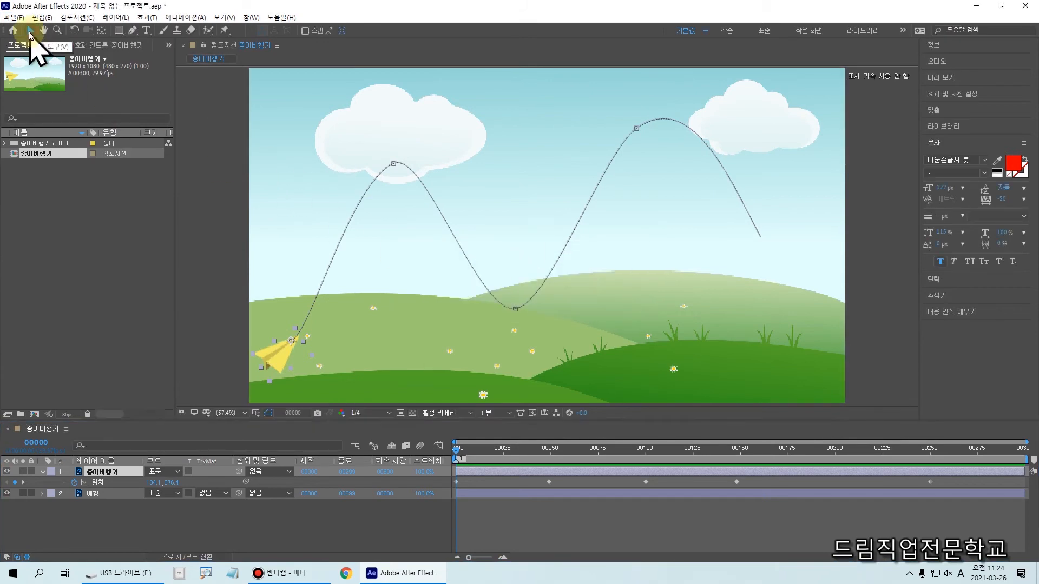
drag(17, 23, 48, 47)
mouse_move(375, 152)
mouse_down()
mouse_move(418, 180)
mouse_move(397, 165)
mouse_up()
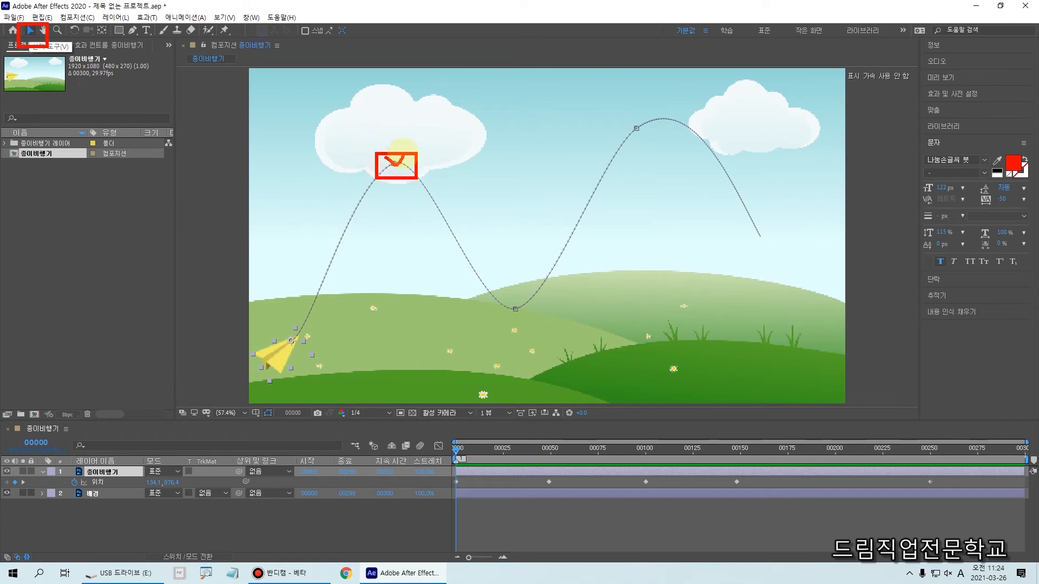
Select the position keyframe at the first peak of the motion path to show its direction handles
click(394, 163)
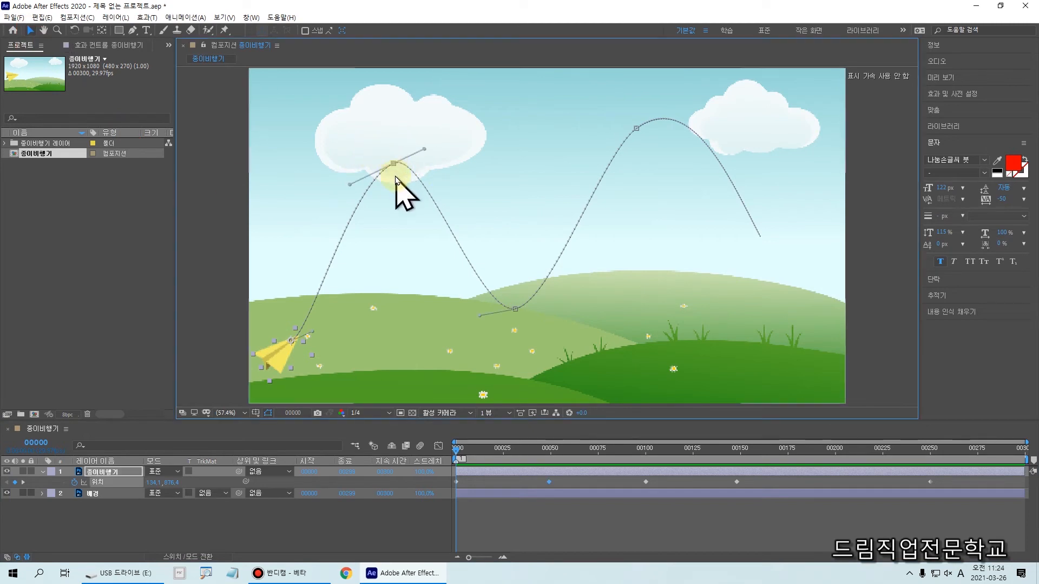
mouse_move(342, 228)
mouse_down()
mouse_move(351, 181)
mouse_move(377, 153)
mouse_move(415, 178)
mouse_up()
mouse_move(431, 144)
mouse_down()
mouse_move(310, 185)
mouse_move(437, 139)
mouse_up()
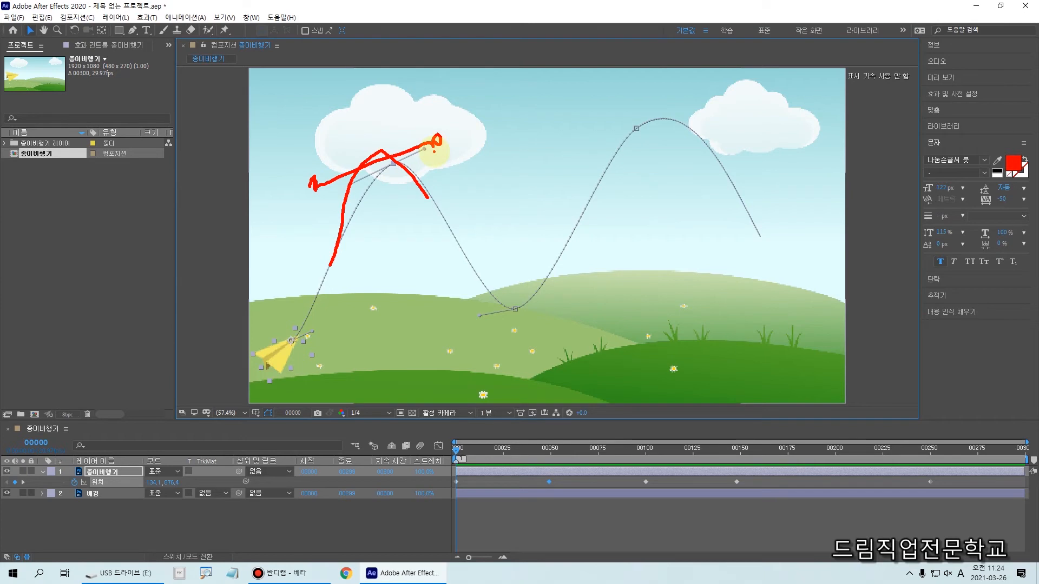
key(Escape)
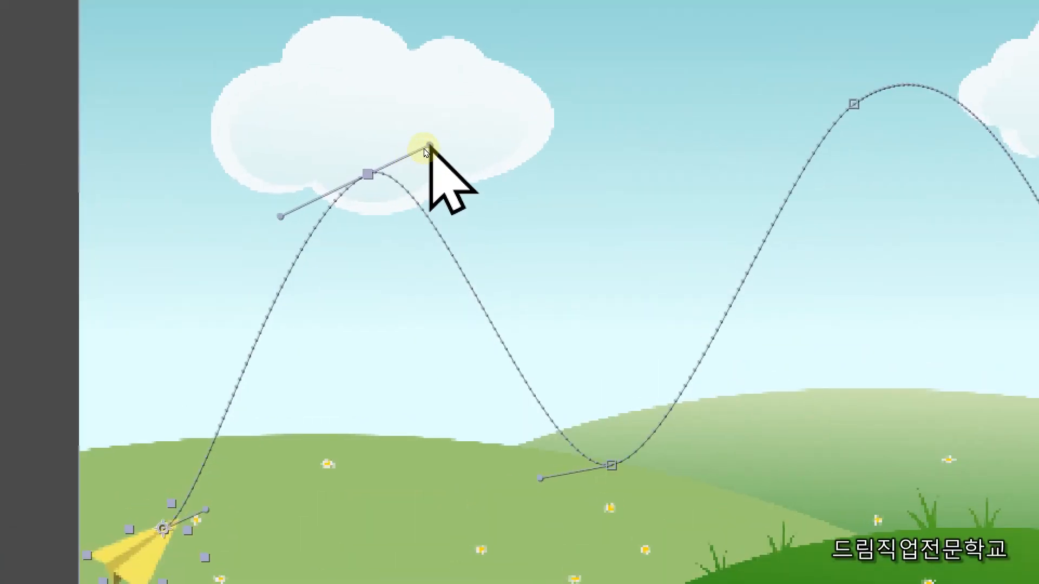
Swing the linked direction handles of the first-peak keyframe to horizontal, back upward, and down to try different curve shapes
drag(429, 145, 539, 180)
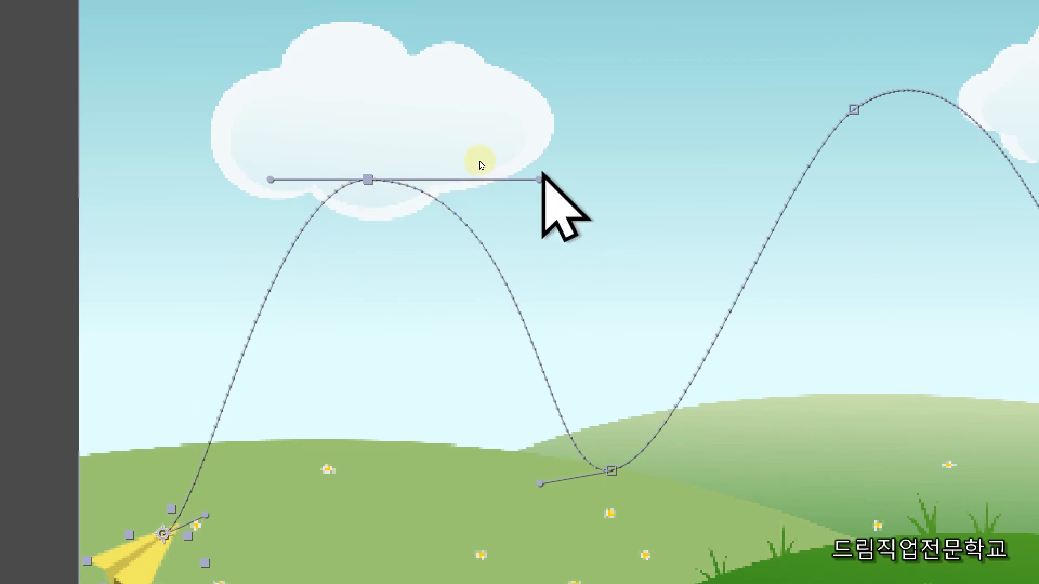
drag(539, 179, 446, 139)
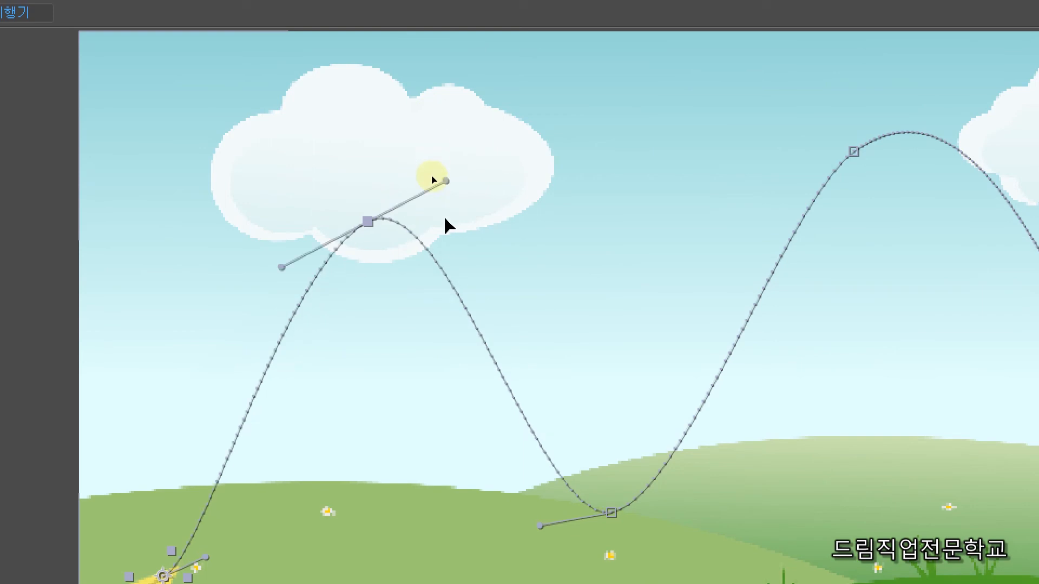
drag(445, 219, 447, 268)
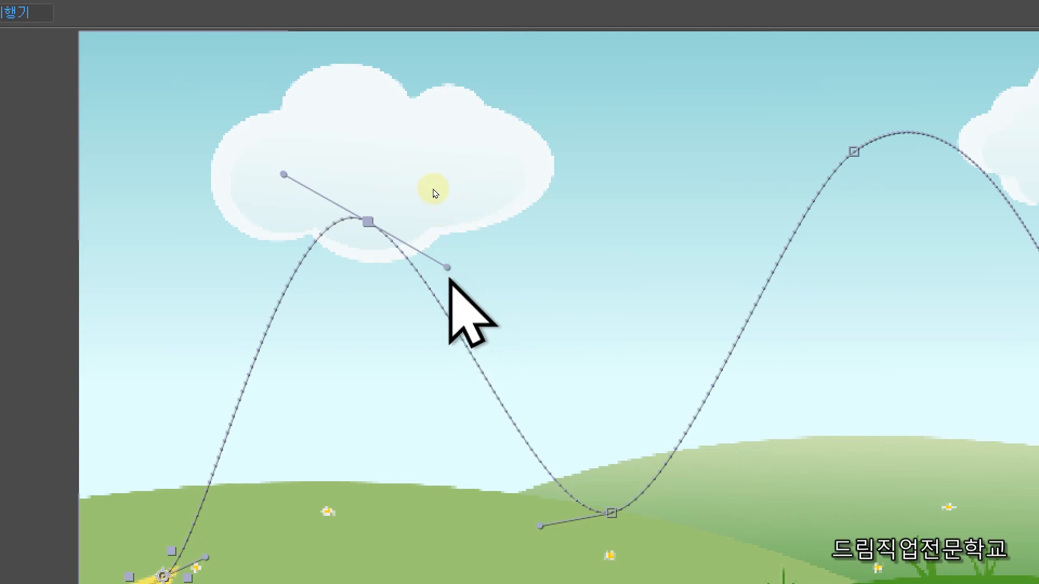
Split the first-peak keyframe's direction handles, pulling the outgoing handle up and the incoming handle almost straight down below the keyframe
drag(448, 267, 525, 0)
drag(526, 73, 473, 162)
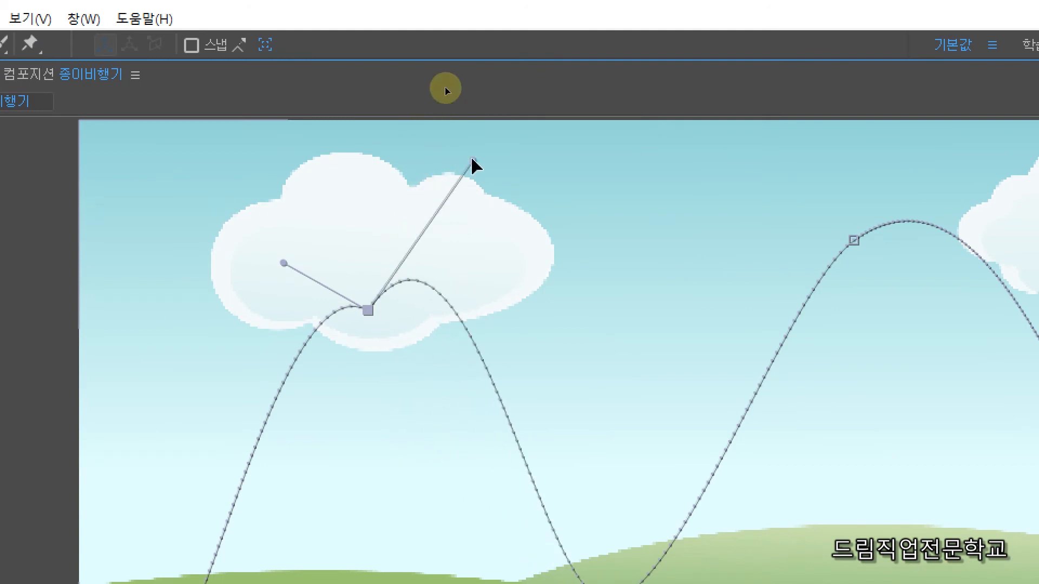
drag(284, 263, 257, 550)
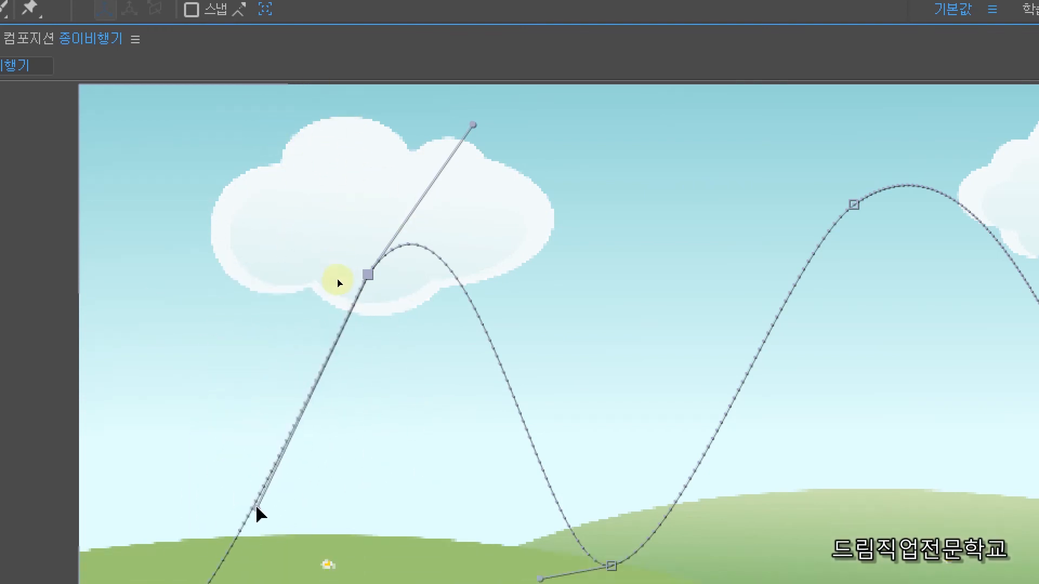
drag(257, 503, 400, 437)
drag(400, 366, 357, 352)
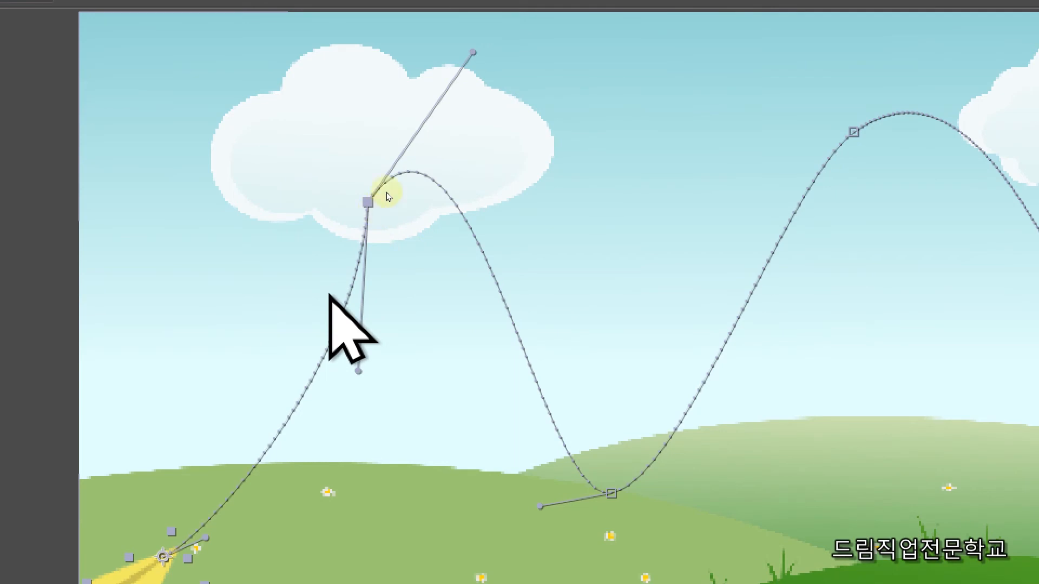
Move the first-peak keyframe's outgoing handle independently downward and back up, leaving it angled up and forward
drag(473, 52, 506, 216)
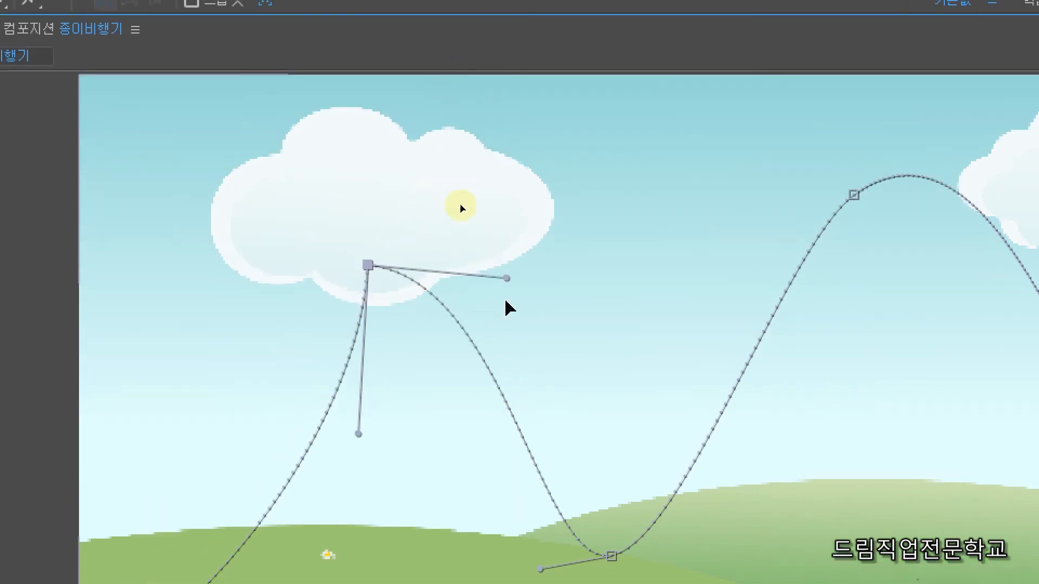
drag(506, 279, 409, 374)
drag(389, 300, 482, 86)
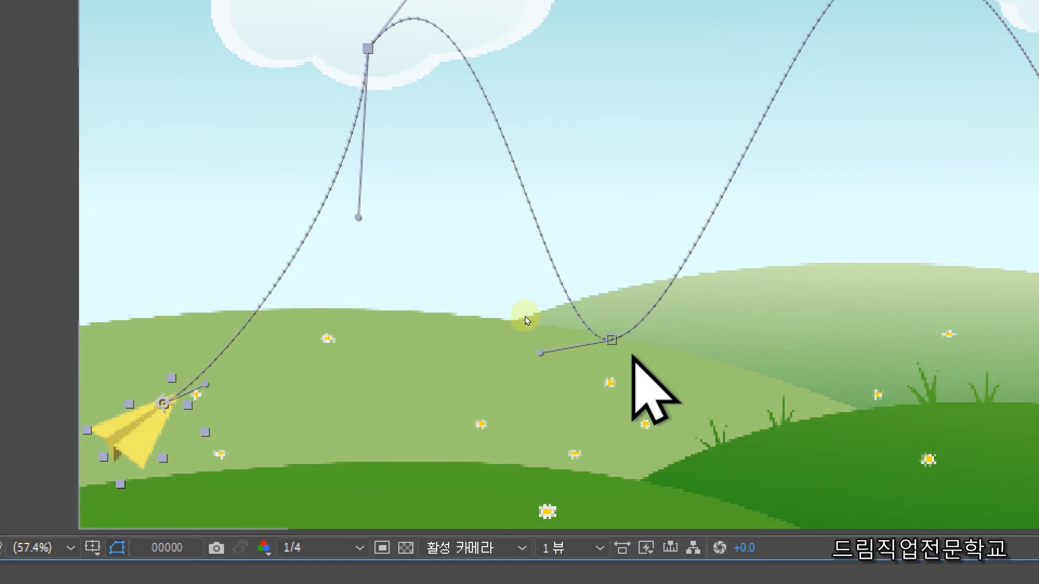
Select the position keyframe at the motion path's valley, move it up, and bring it back down slightly to the left of where it was
click(611, 340)
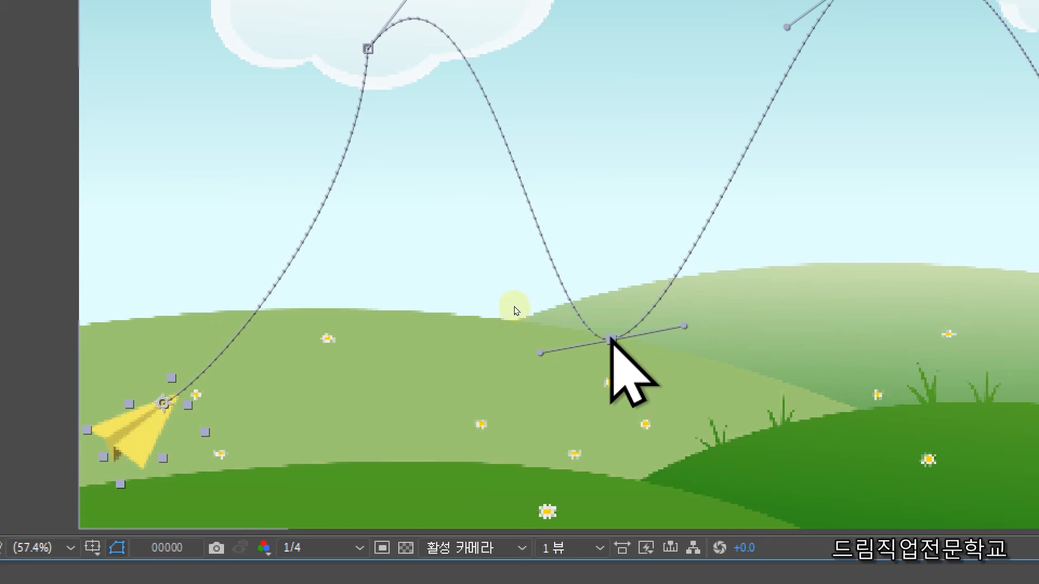
drag(612, 341, 617, 150)
drag(616, 185, 591, 403)
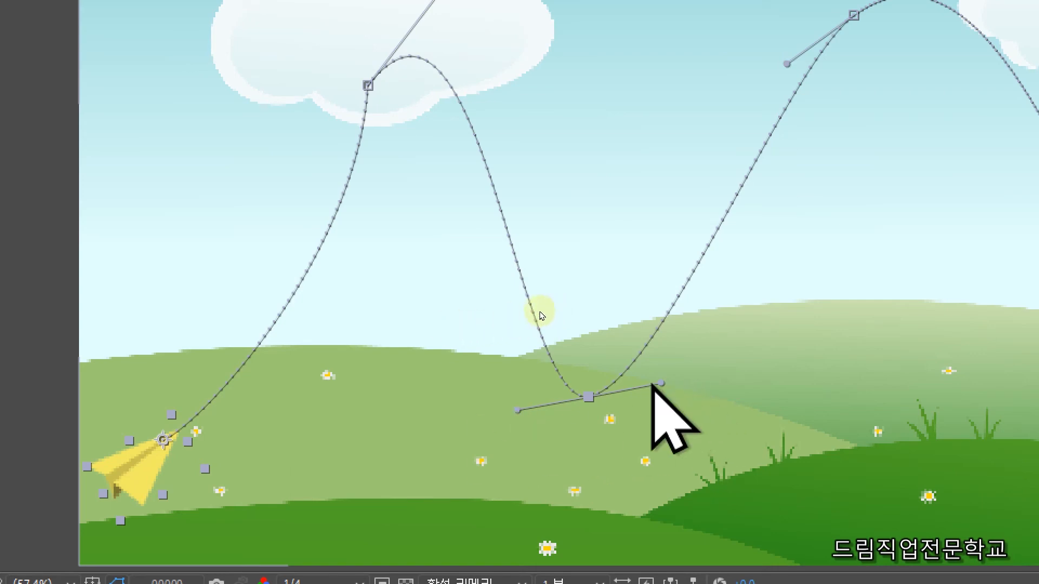
Reshape the path at the valley keyframe, angling its incoming handle up and left and its outgoing handle up and to the right
drag(518, 411, 538, 344)
drag(726, 376, 605, 118)
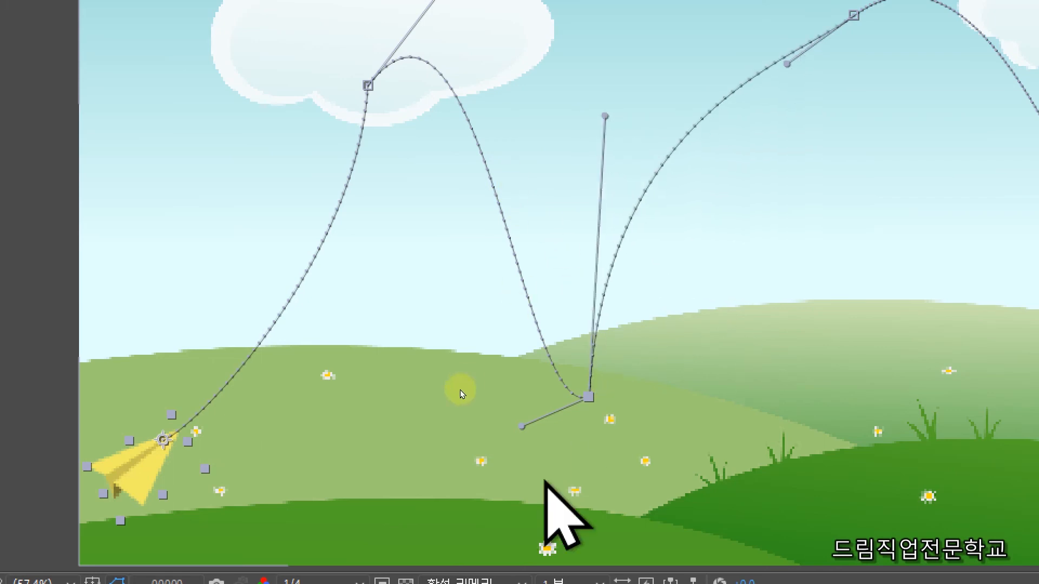
drag(522, 427, 428, 329)
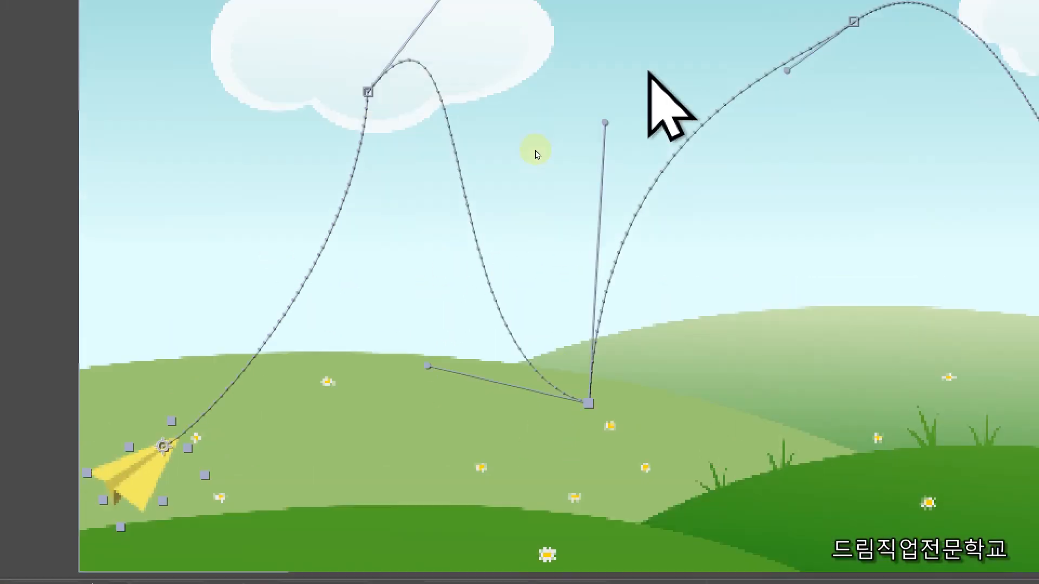
drag(628, 122, 940, 247)
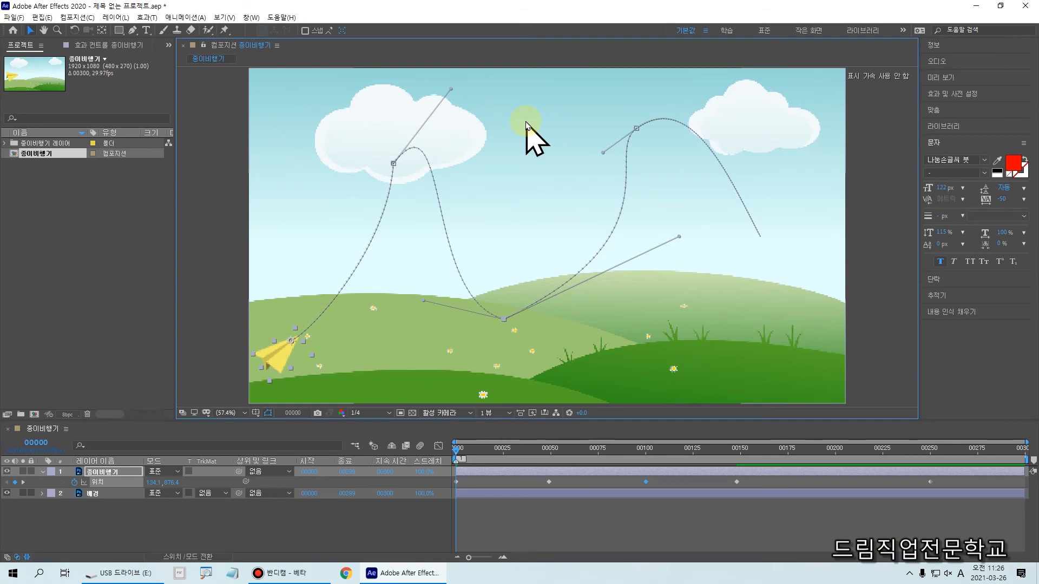
Collapse the paper airplane layer's properties and delete the layer, leaving only the background in the composition
click(279, 364)
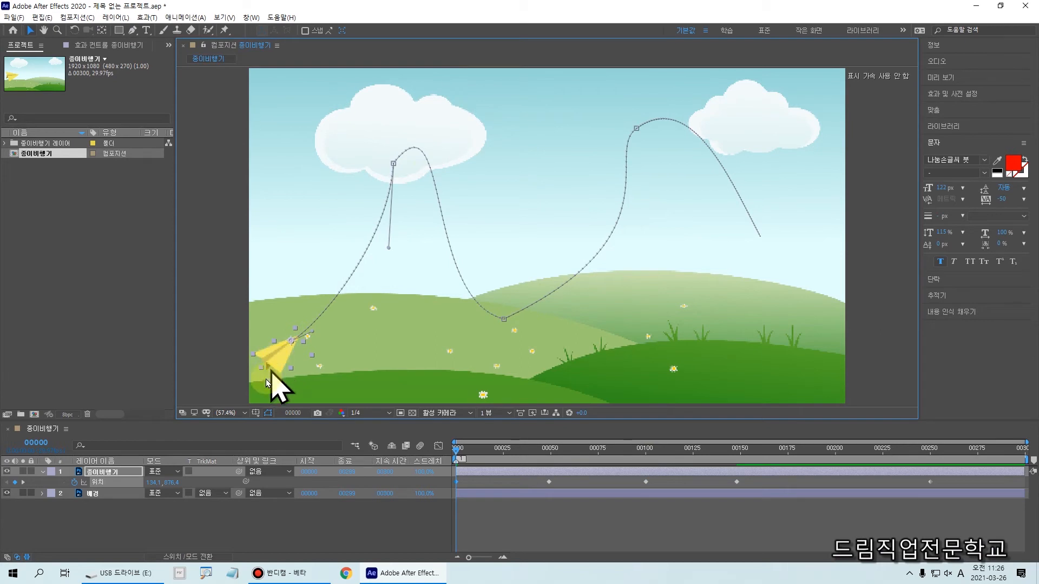
click(129, 532)
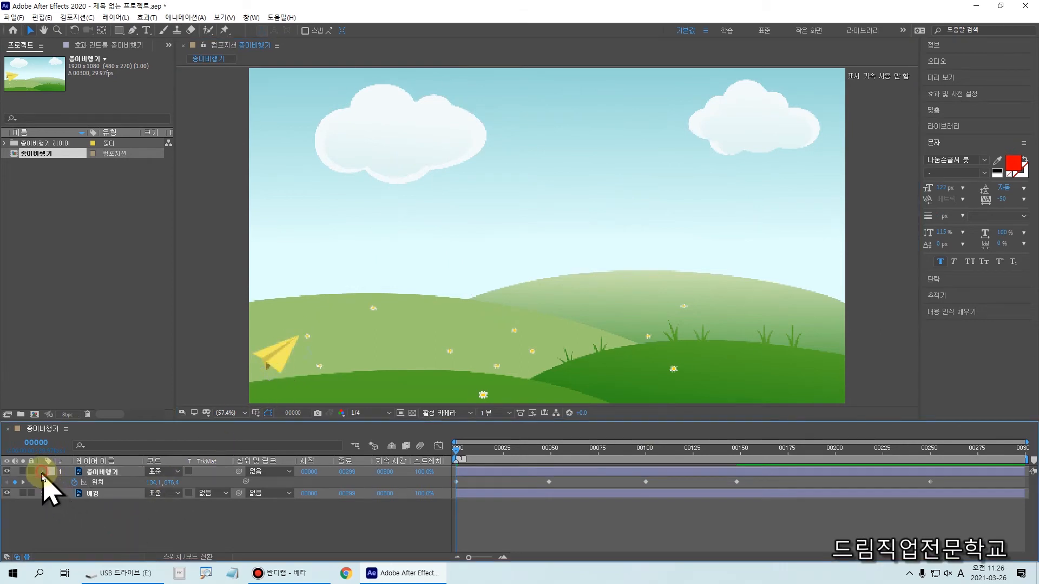
click(42, 472)
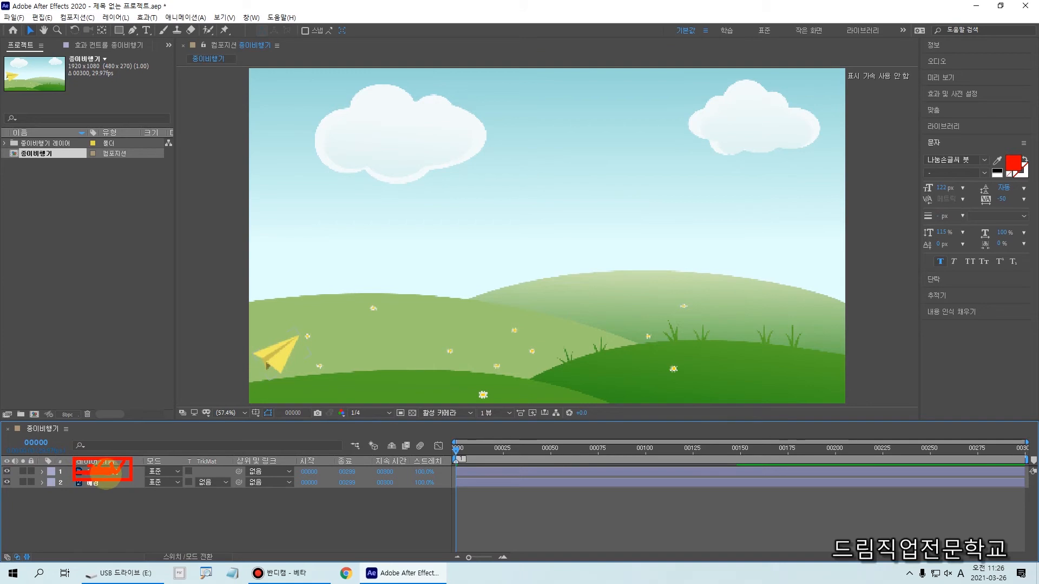
click(99, 474)
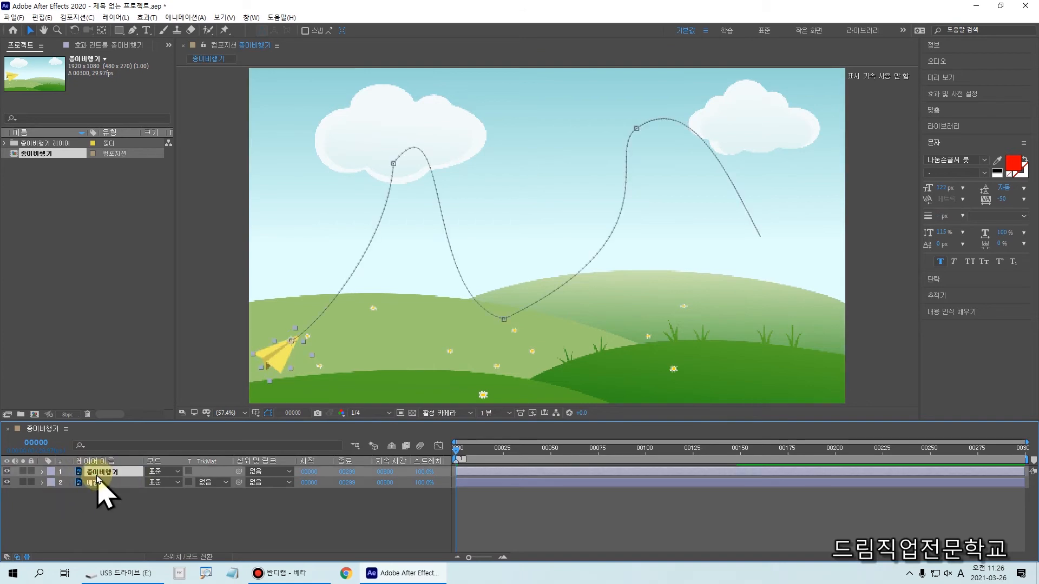
key(Delete)
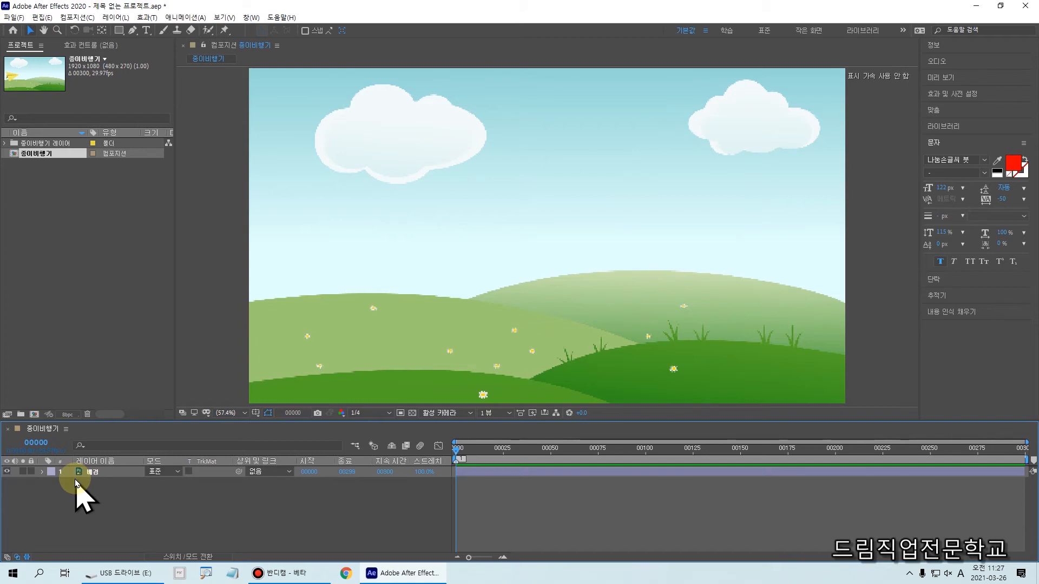
Import ball.png as footage from the 2주차 folder and add it to the composition above the background layer
key(ctrl+i)
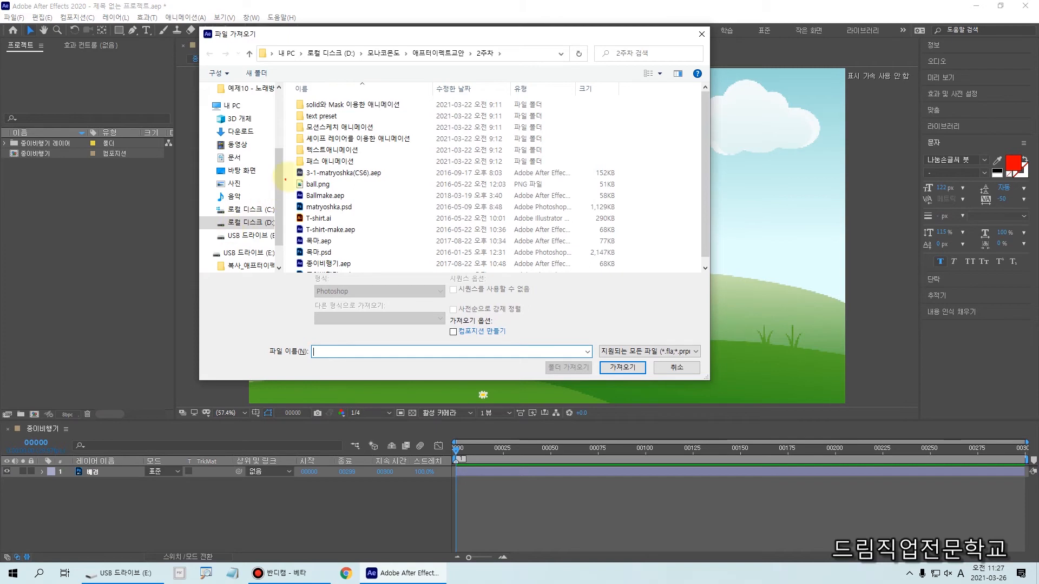
drag(297, 191, 353, 193)
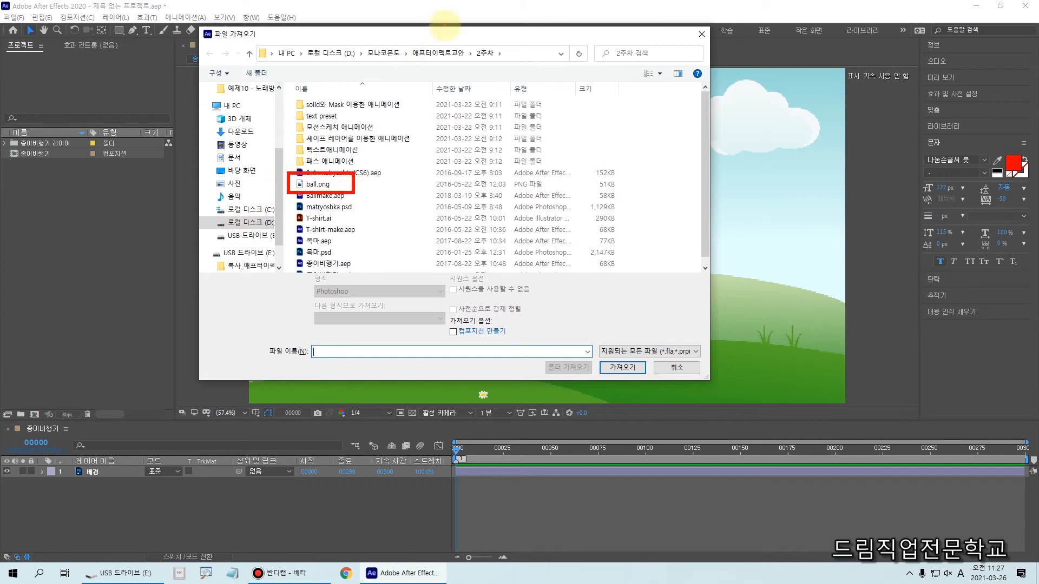
drag(403, 47, 529, 70)
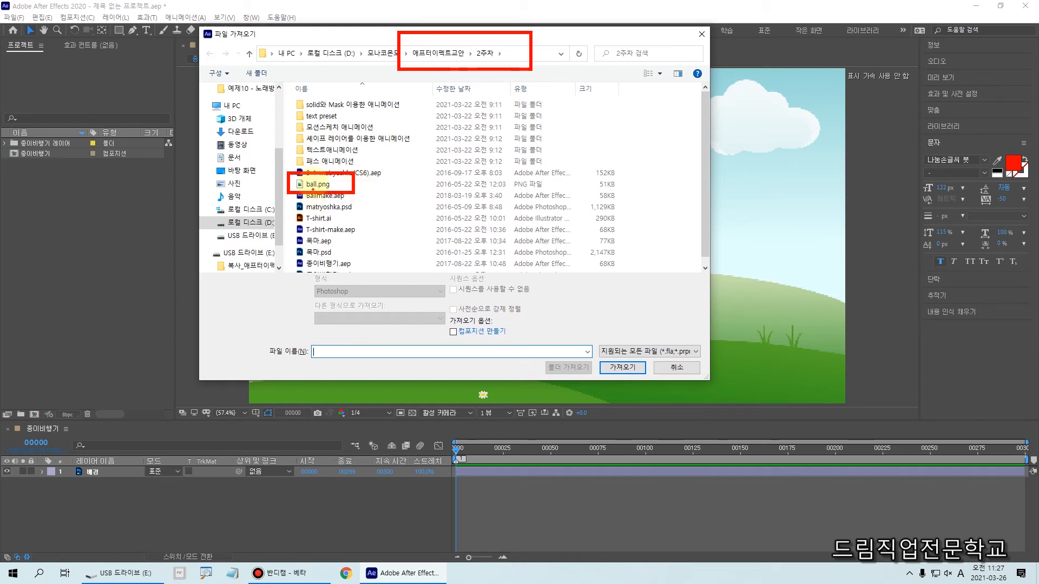
click(318, 185)
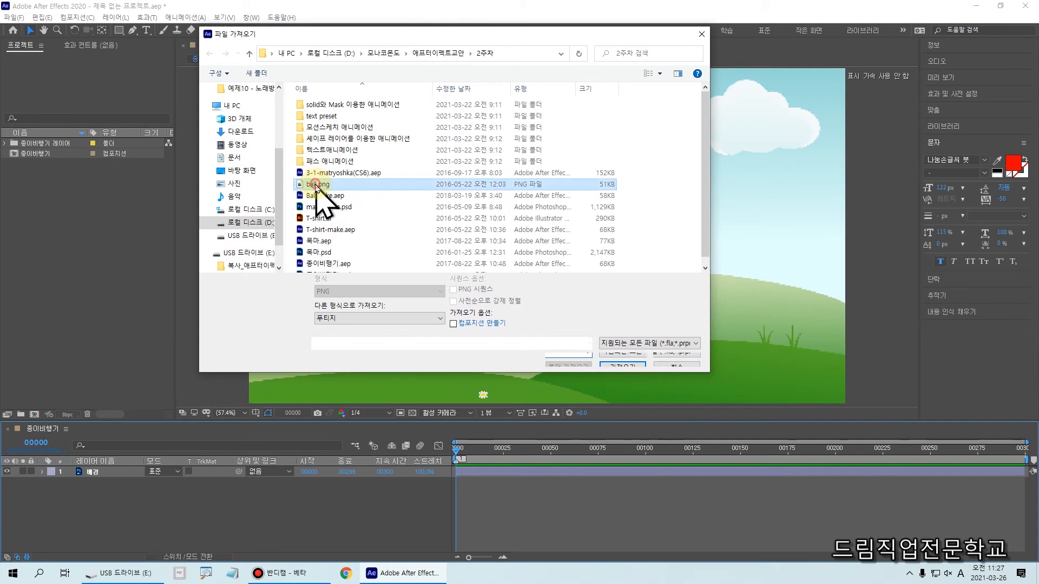
click(617, 360)
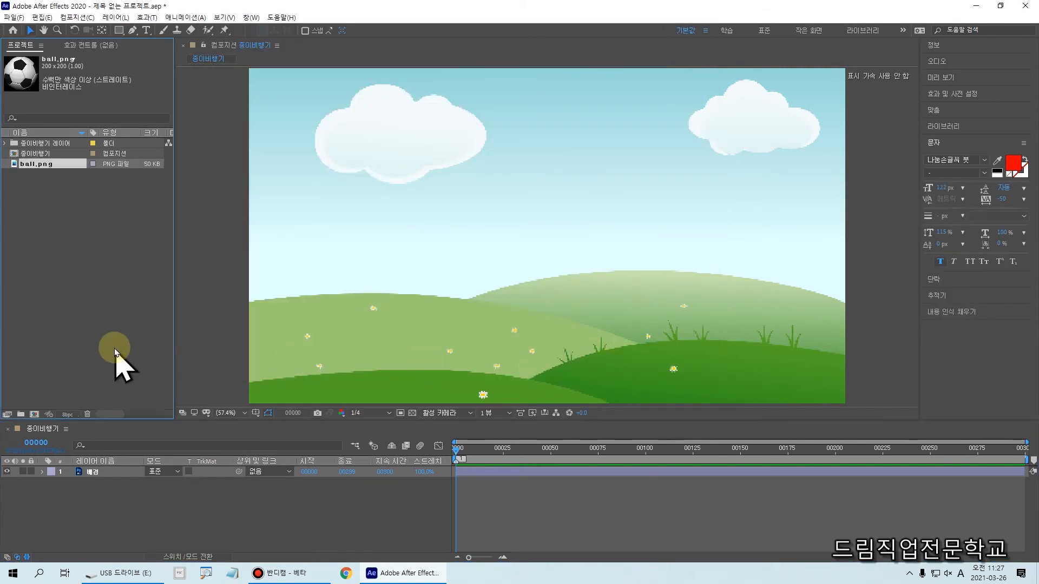
drag(40, 158, 62, 144)
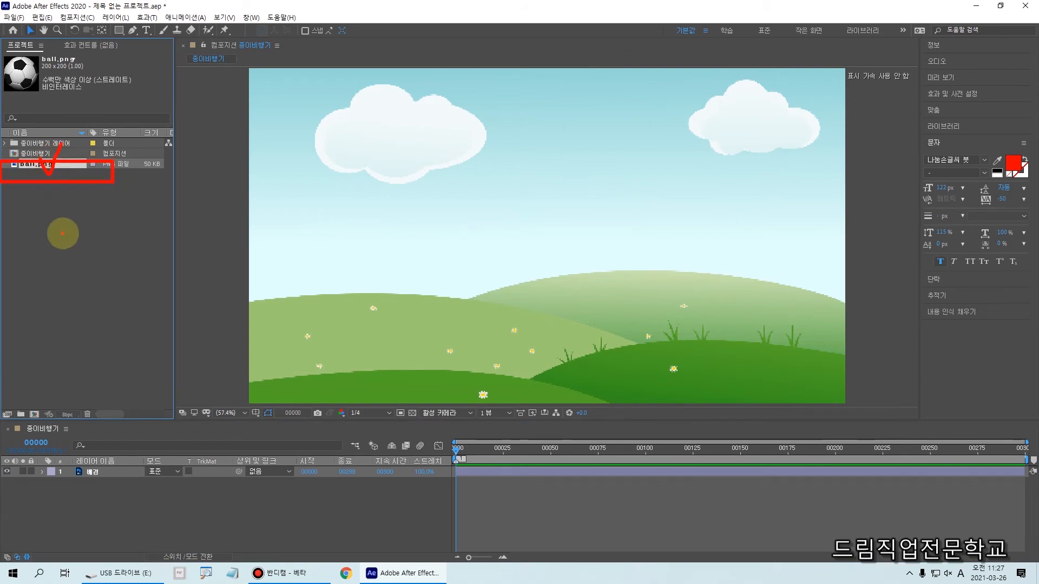
drag(17, 165, 90, 474)
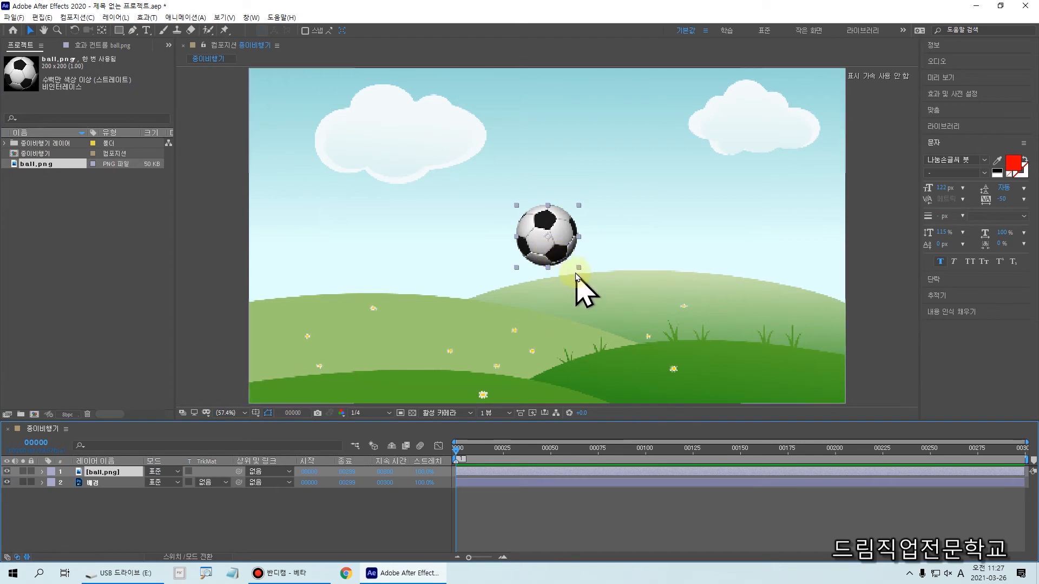
Try enlarging the ball, then scale it below its original size and place it on the grass at the scene's lower-left corner
drag(579, 268, 637, 324)
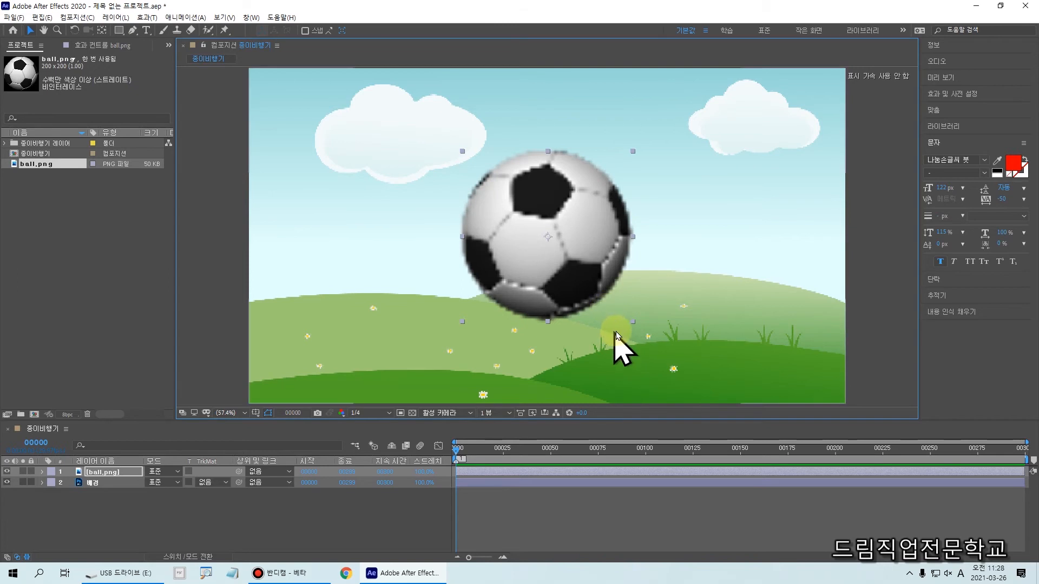
click(556, 234)
drag(632, 312, 305, 123)
click(312, 157)
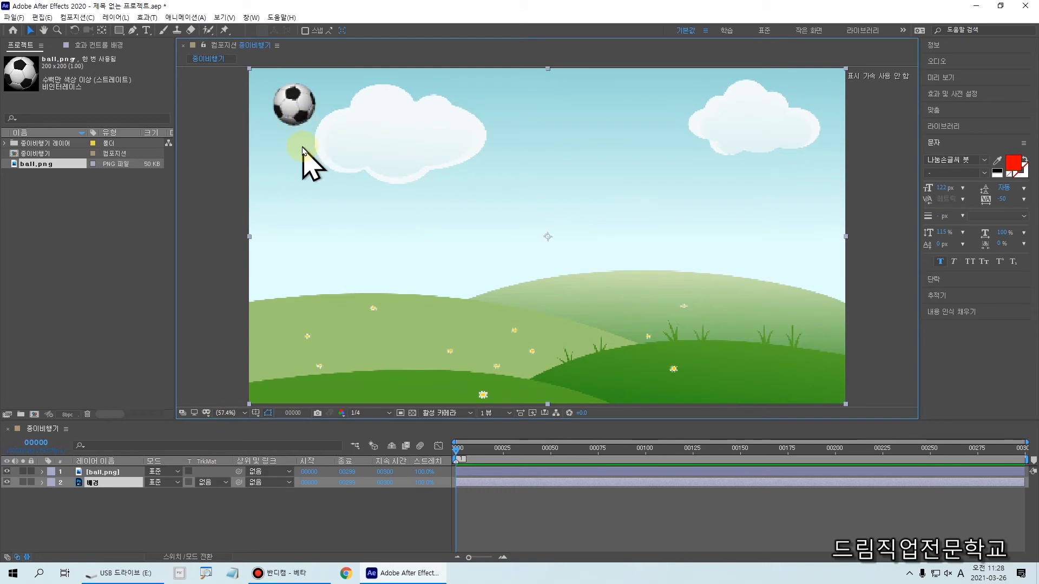
click(317, 111)
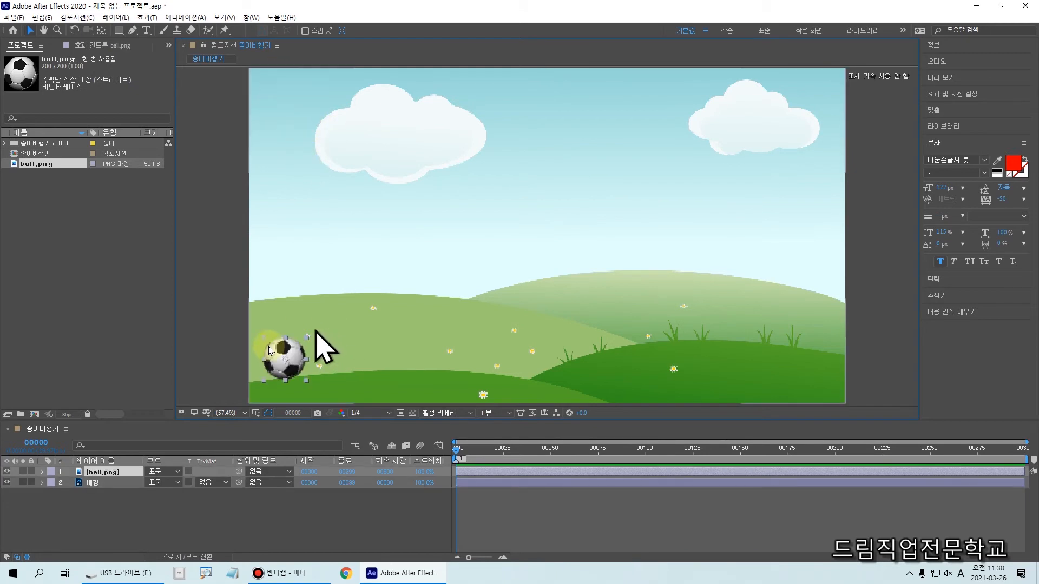
click(68, 521)
Duplicate the ball.png layer four times to make five ball layers
click(97, 472)
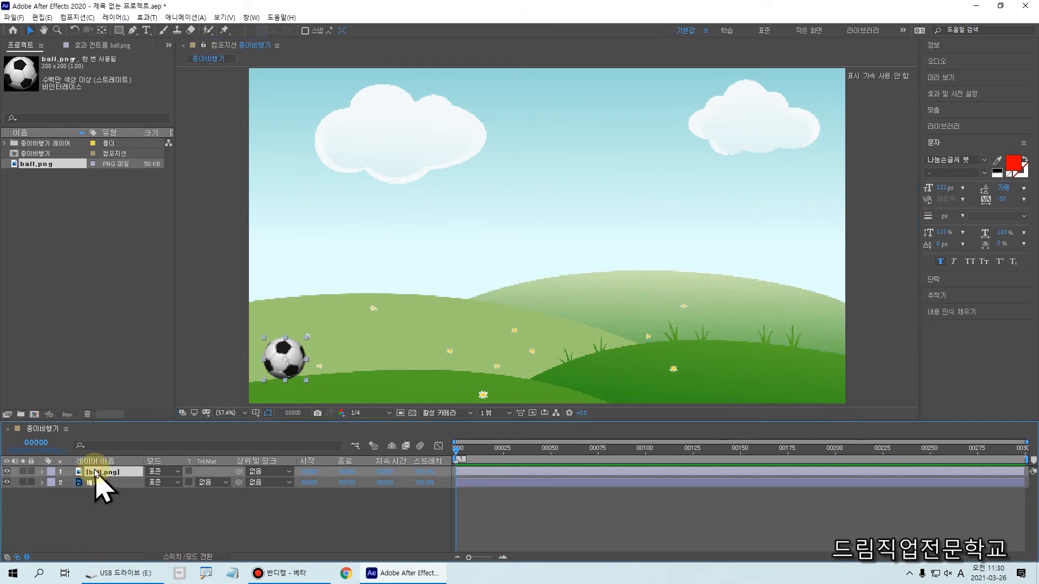
key(ctrl+d)
key(ctrl+d)
key(ctrl+d)
key(ctrl+d)
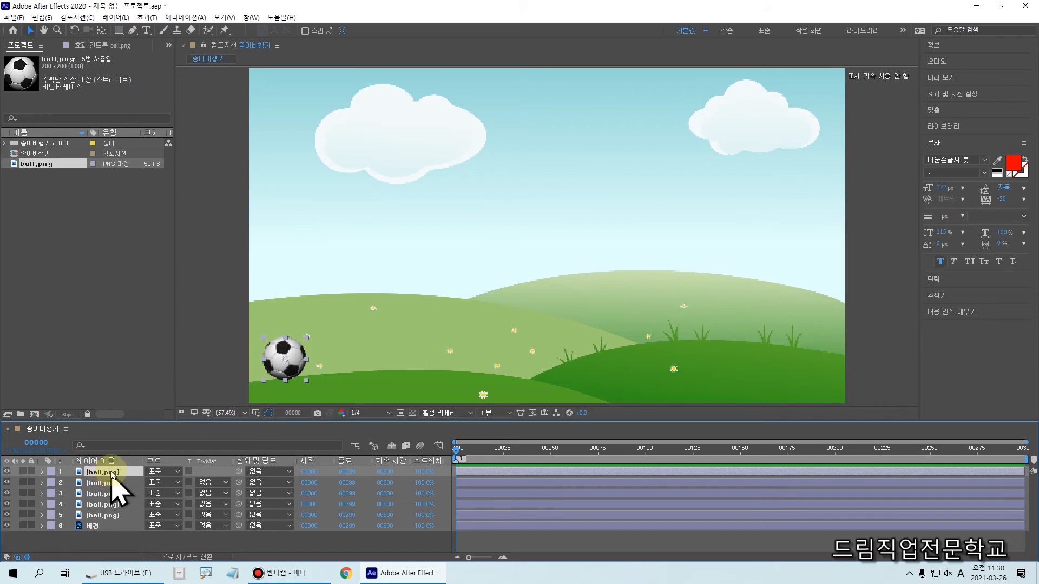
Spread the stacked ball copies straight up into a vertical column along the scene's left edge, layer 1's ball highest
mouse_move(117, 489)
mouse_down()
mouse_move(128, 487)
mouse_move(117, 466)
mouse_up()
mouse_move(276, 329)
mouse_down()
mouse_move(280, 380)
mouse_move(307, 335)
mouse_up()
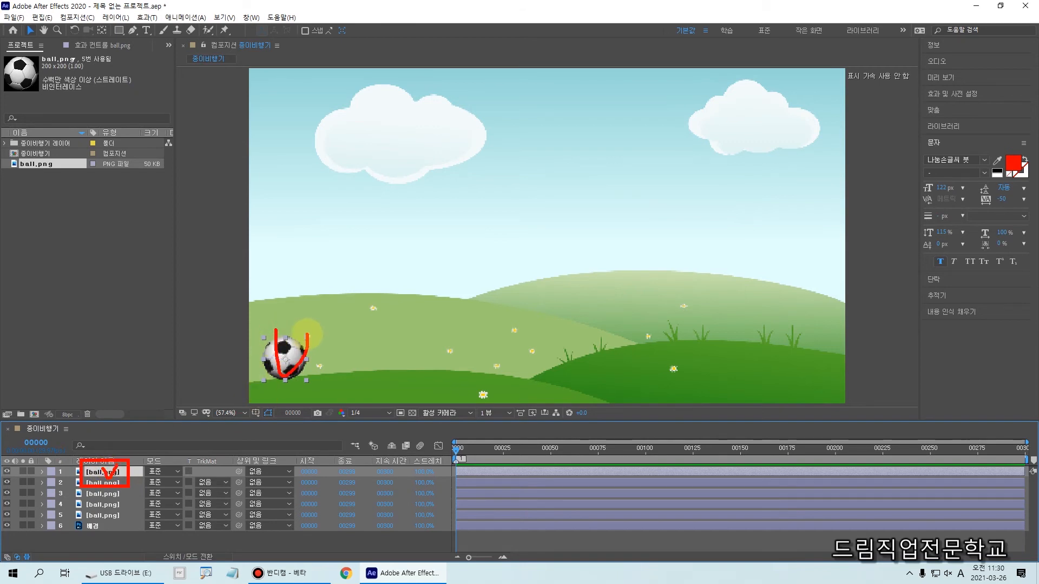
mouse_move(302, 364)
mouse_down()
mouse_move(314, 139)
mouse_move(299, 120)
mouse_move(297, 176)
mouse_move(301, 106)
mouse_up()
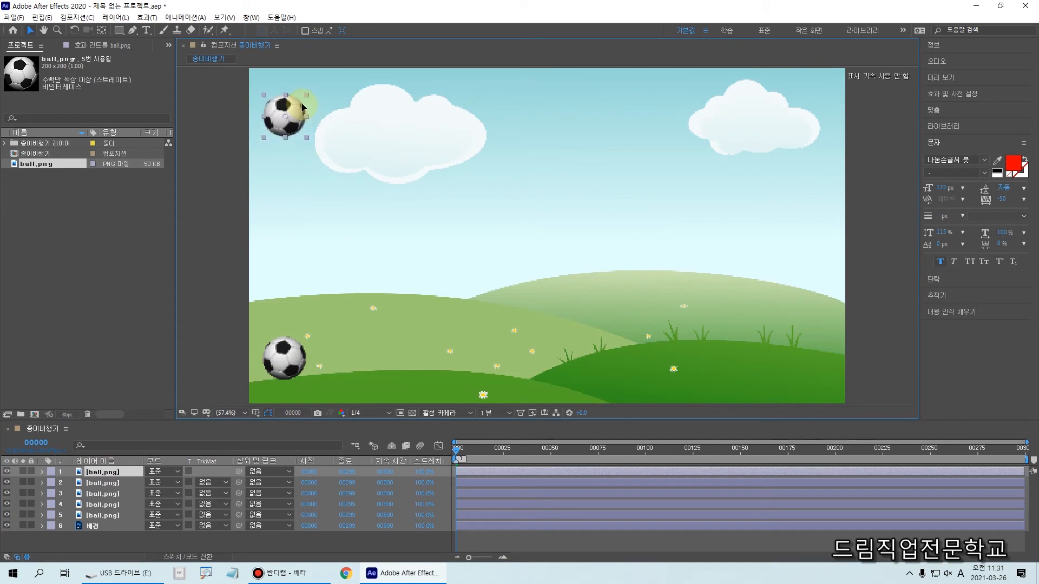
click(285, 363)
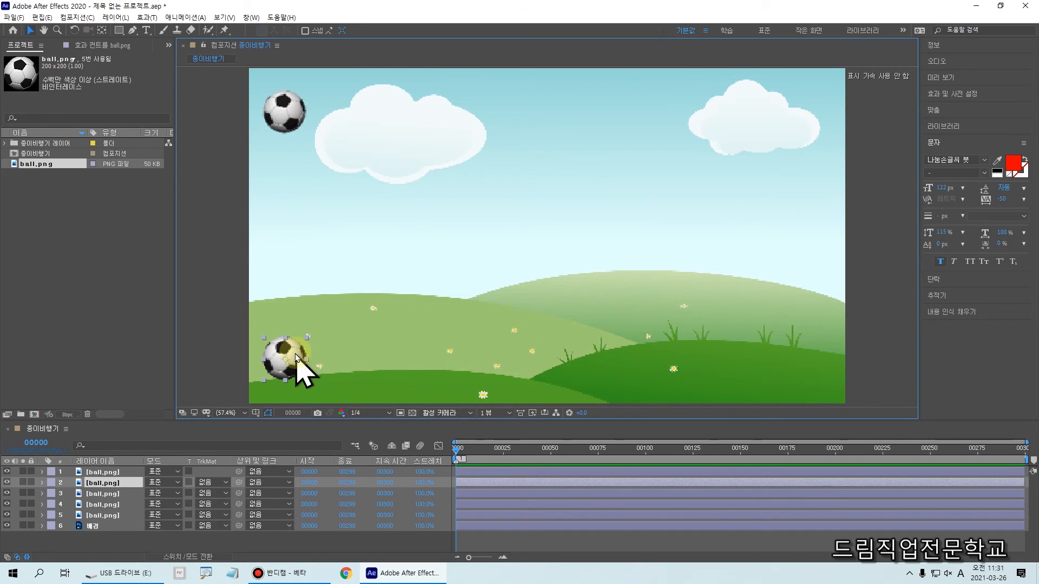
drag(297, 358, 294, 175)
drag(284, 352, 299, 302)
drag(299, 254, 300, 242)
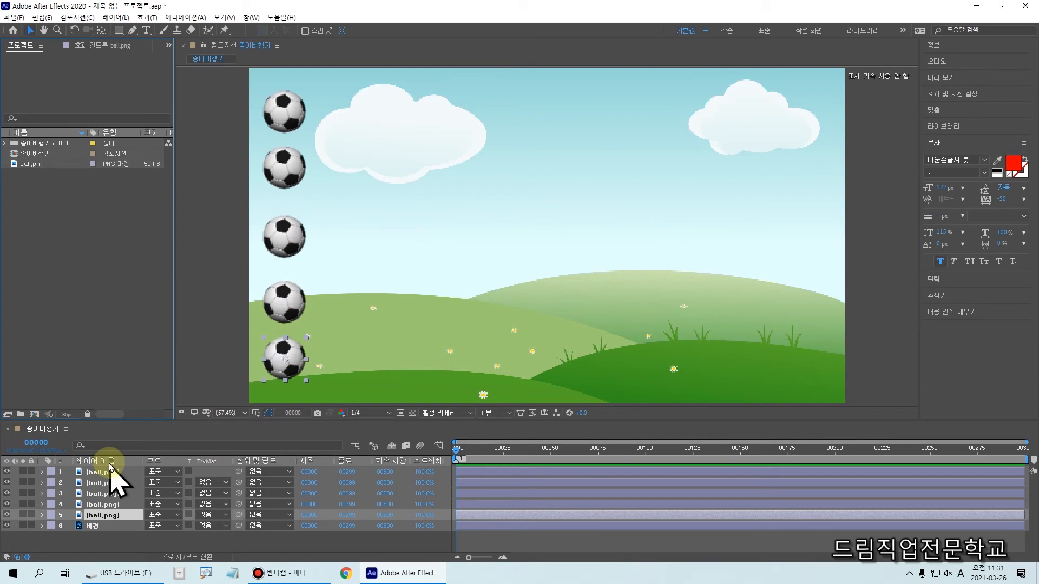
Toggle the visibility of the first ball layer off and on to identify which ball it controls
click(109, 463)
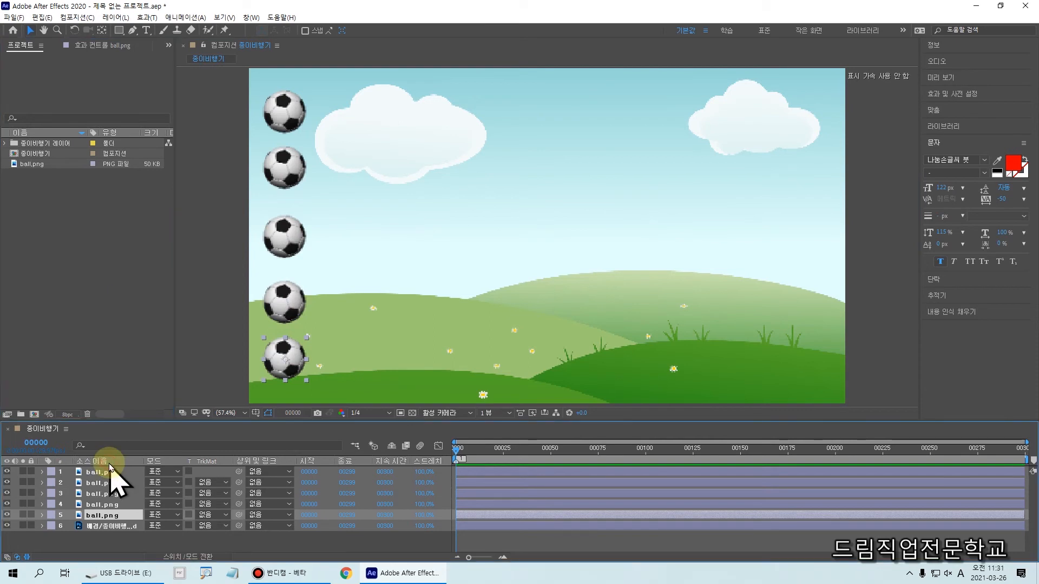
click(113, 473)
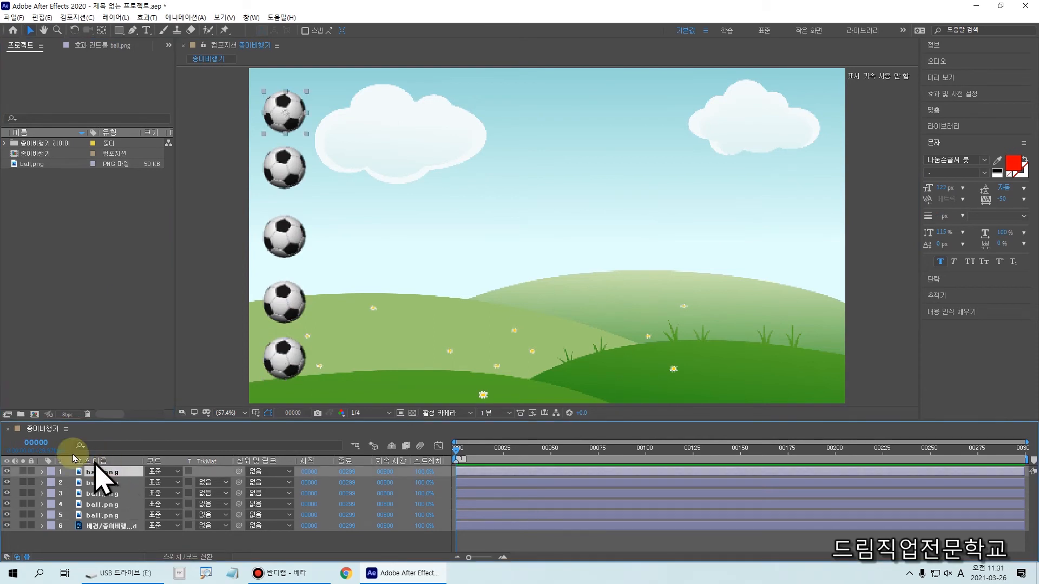
click(7, 472)
click(7, 473)
click(7, 472)
click(6, 473)
click(6, 473)
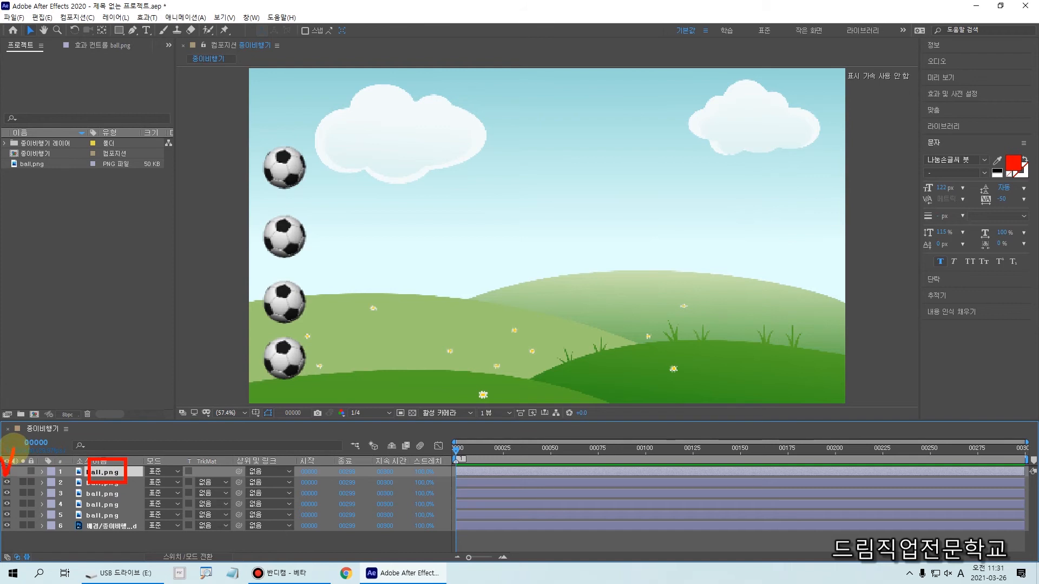
click(6, 472)
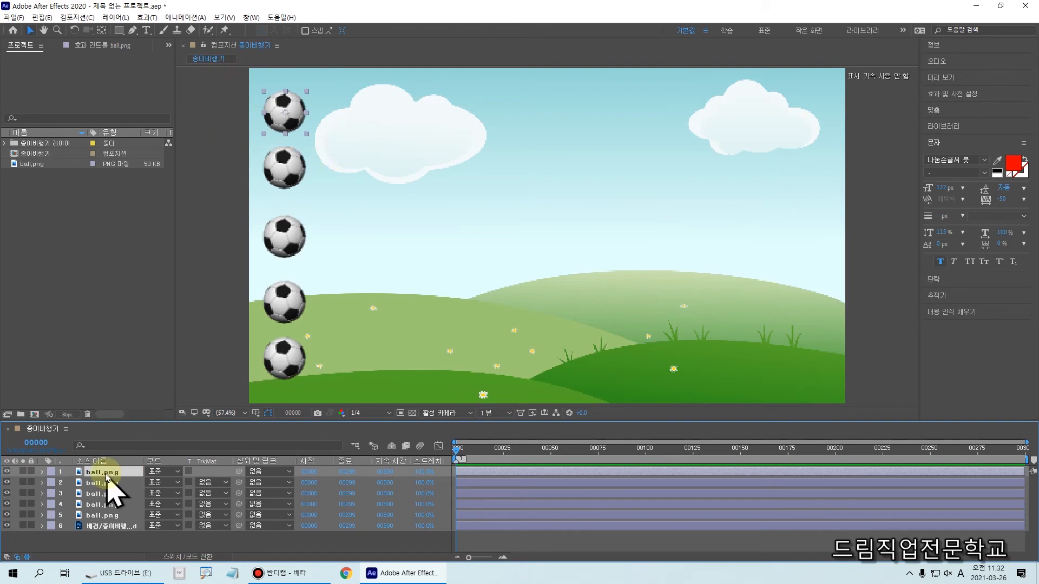
Rename the first ball layer as 기본
key(Return)
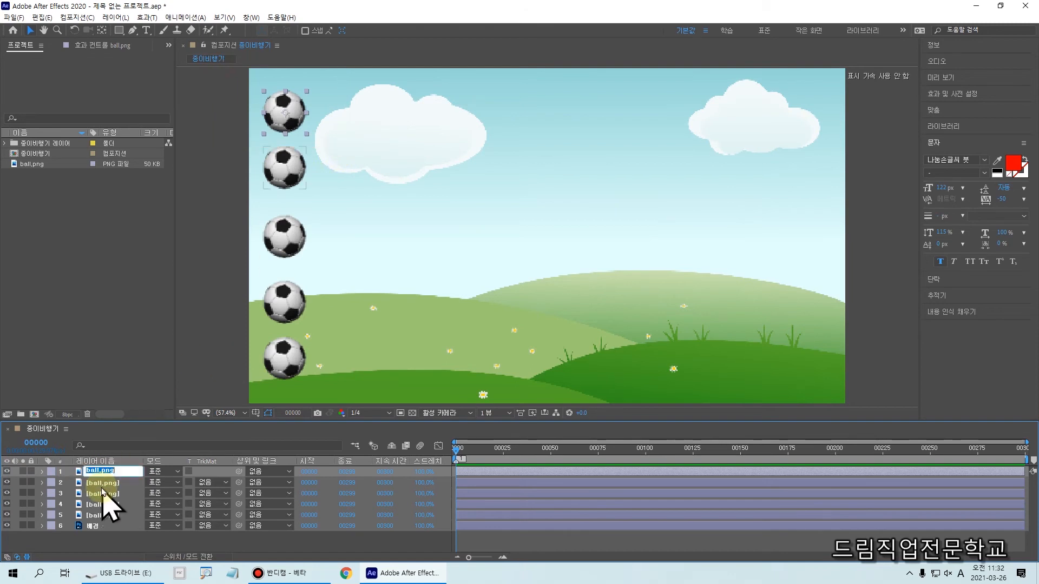
text(ㄱ)
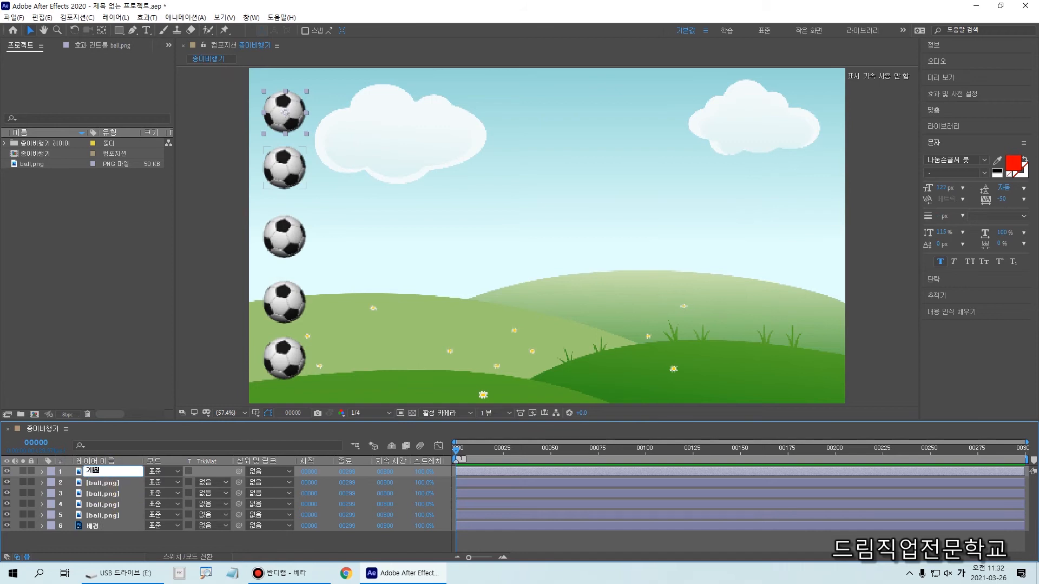
click(102, 491)
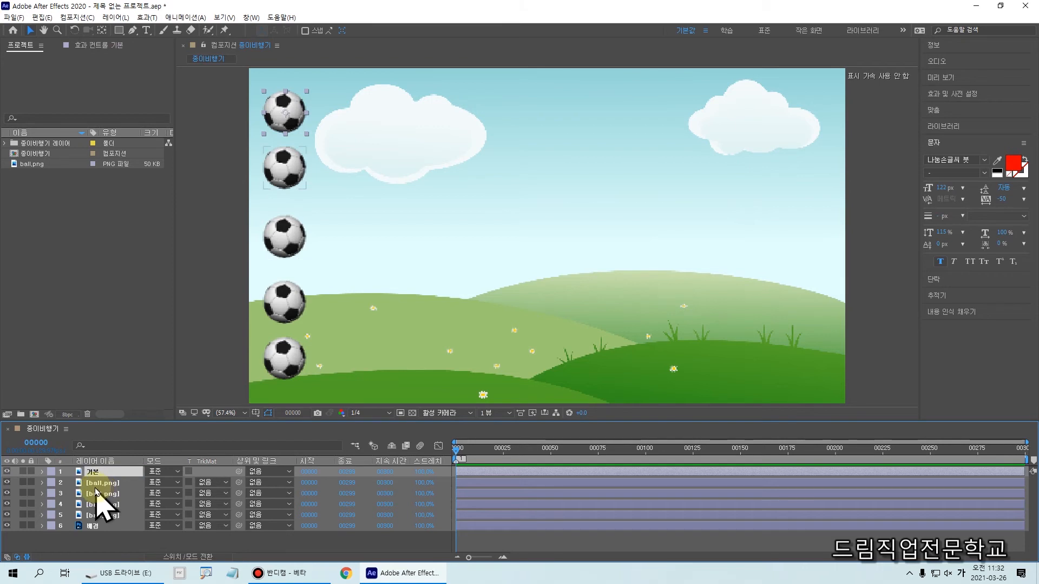
Select the second ball layer and toggle its visibility off and on to identify its ball
click(95, 483)
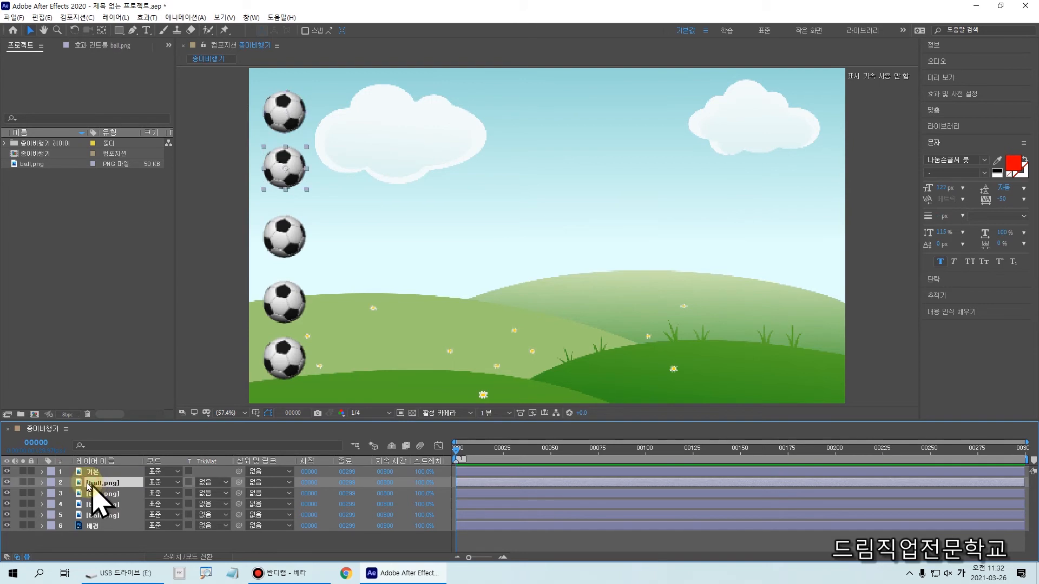
click(7, 483)
click(7, 482)
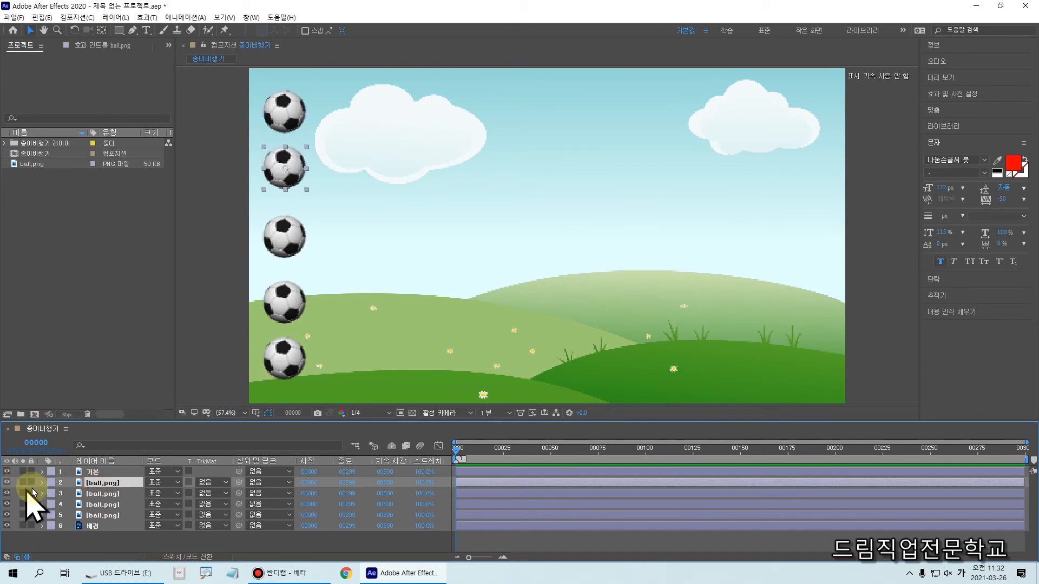
drag(250, 136, 341, 200)
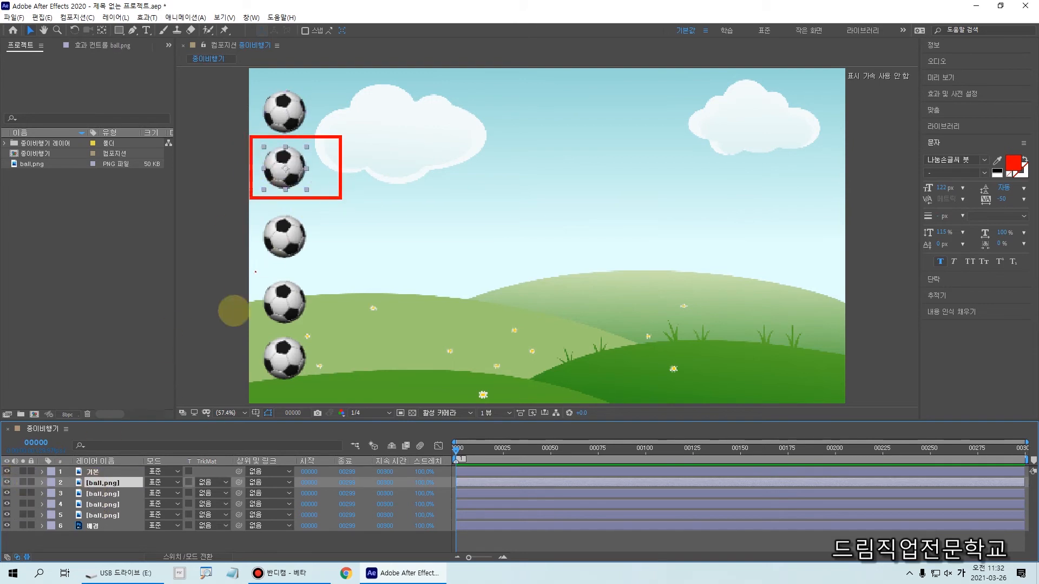
drag(76, 477, 127, 491)
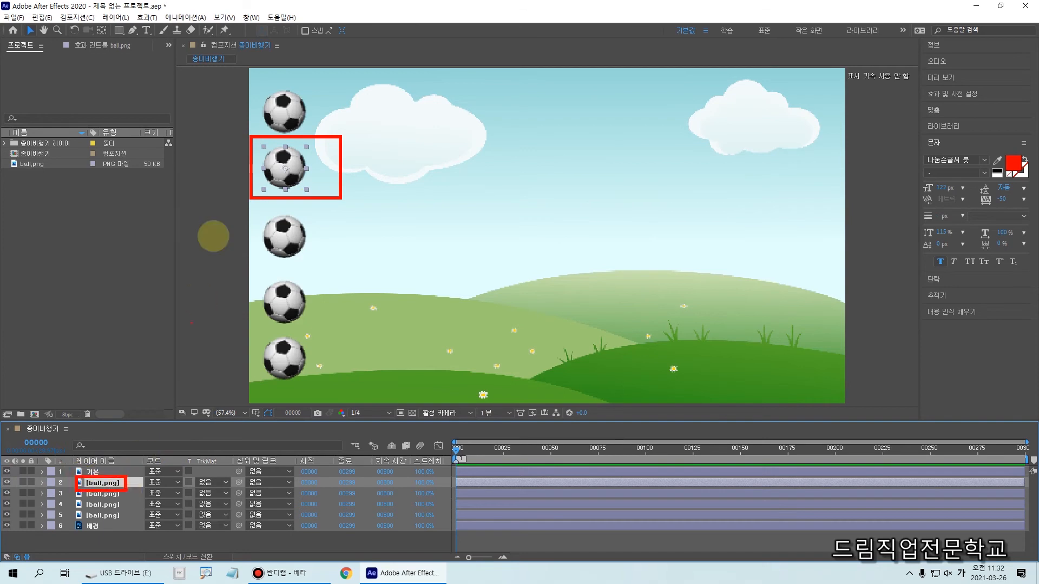
drag(277, 157, 297, 156)
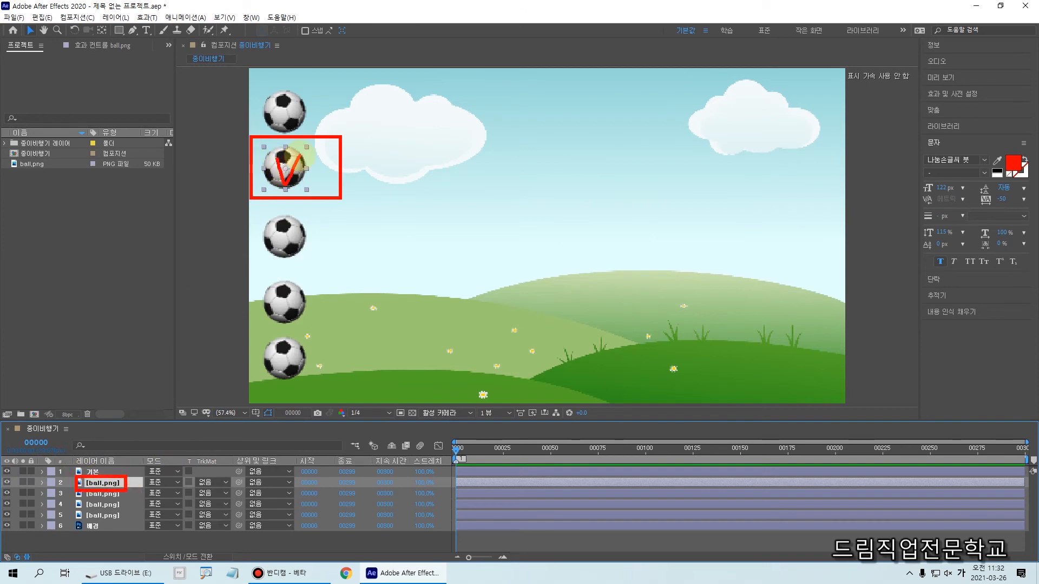
key(Escape)
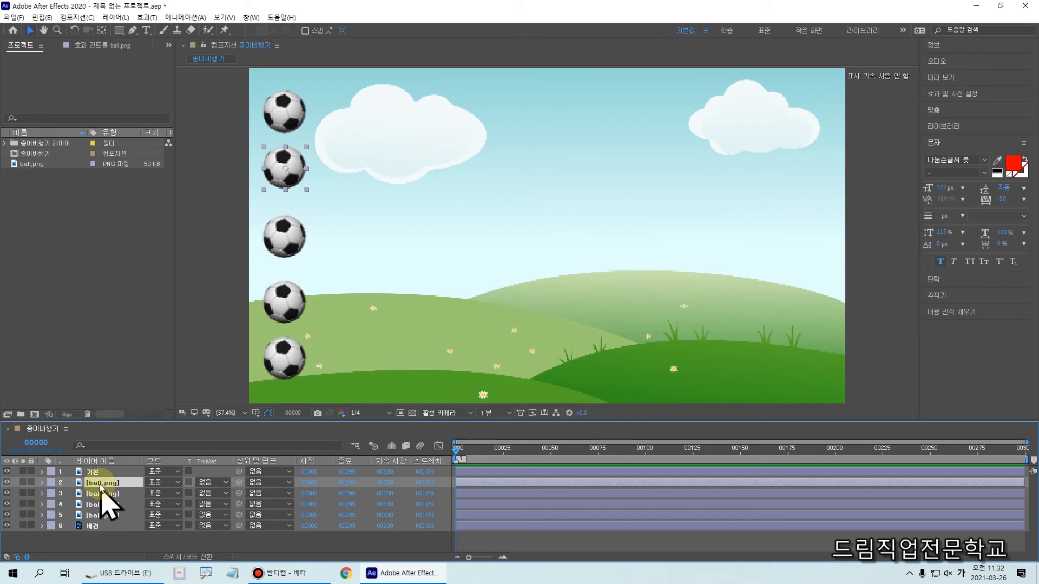
Rename the second ball layer as 천천히나타내기
key(Return)
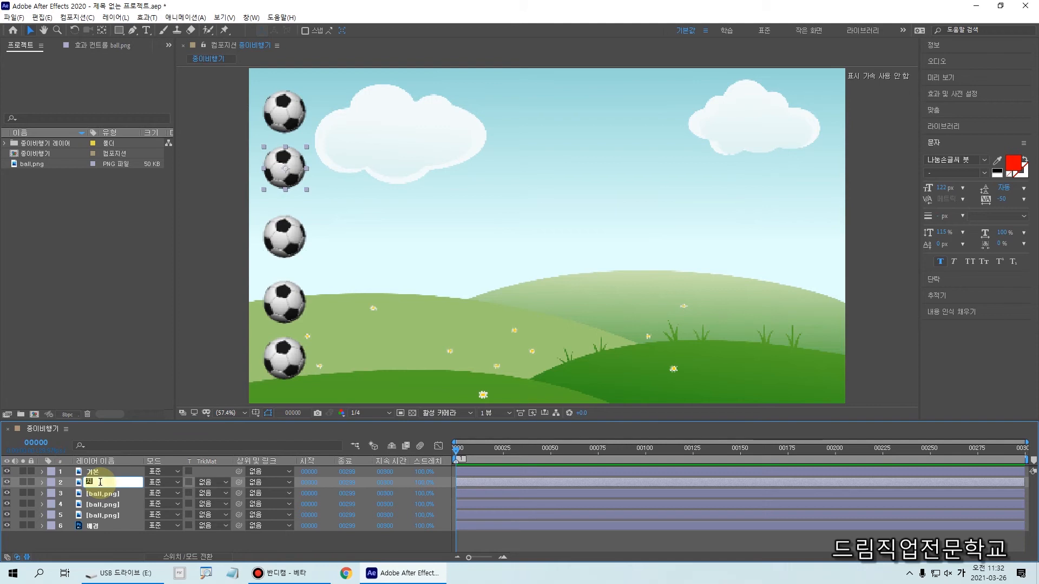
text(천체)
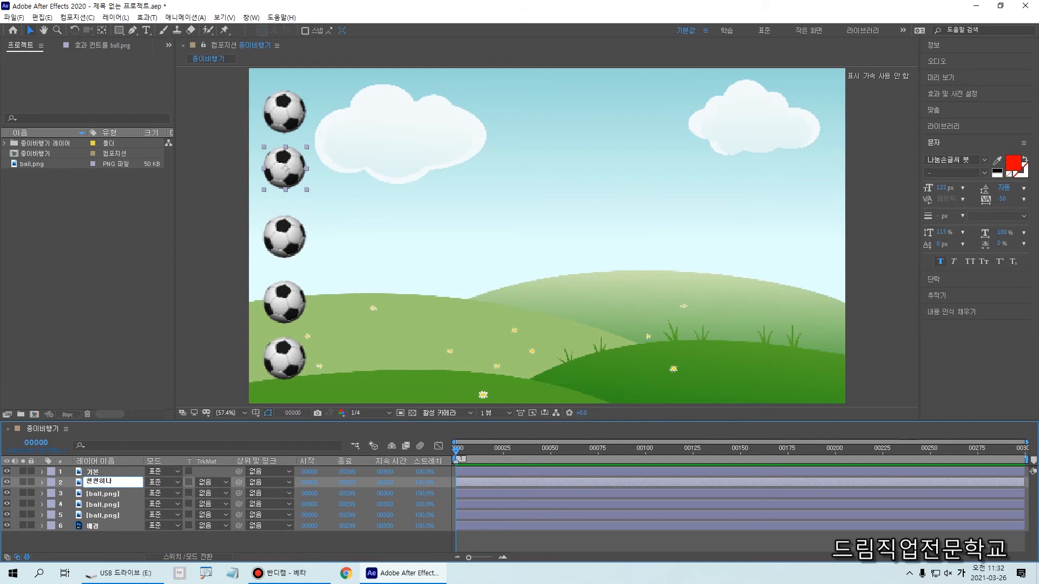
text(히나타내기)
key(Return)
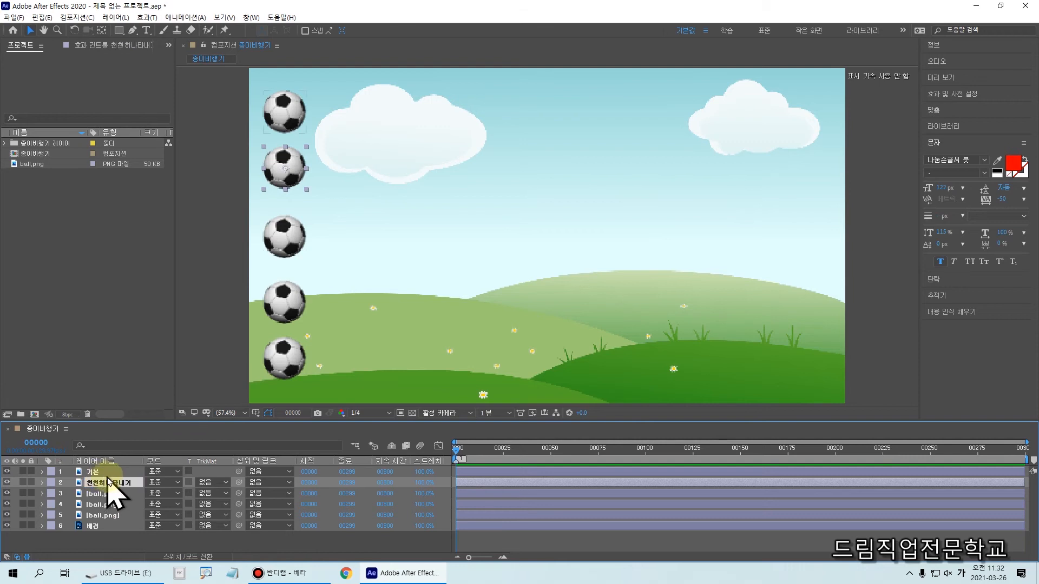
Toggle the third ball layer's visibility off and on to identify its ball, and rename the layer as 천천히나가기
click(111, 496)
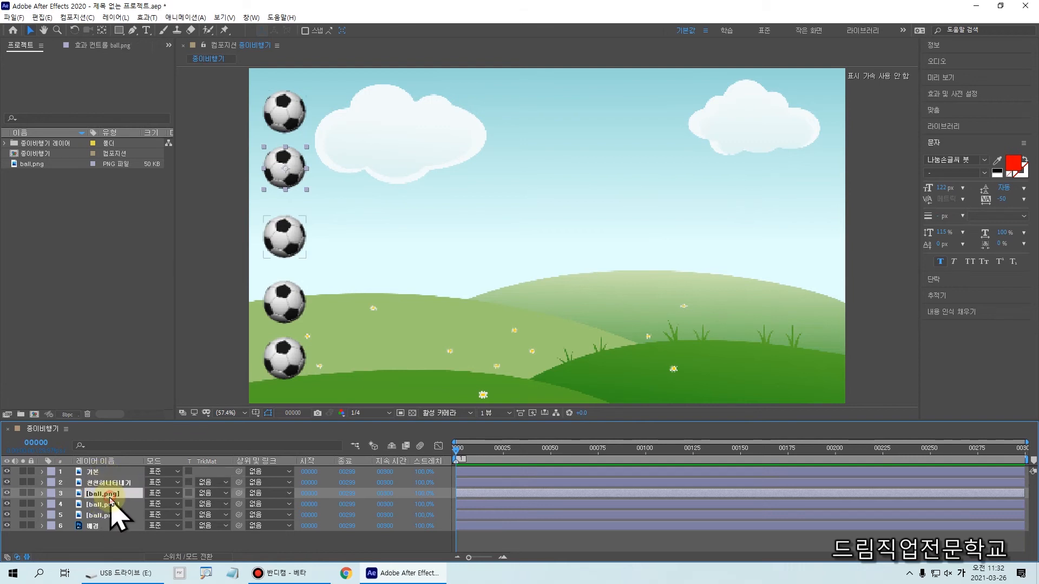
click(6, 493)
click(6, 494)
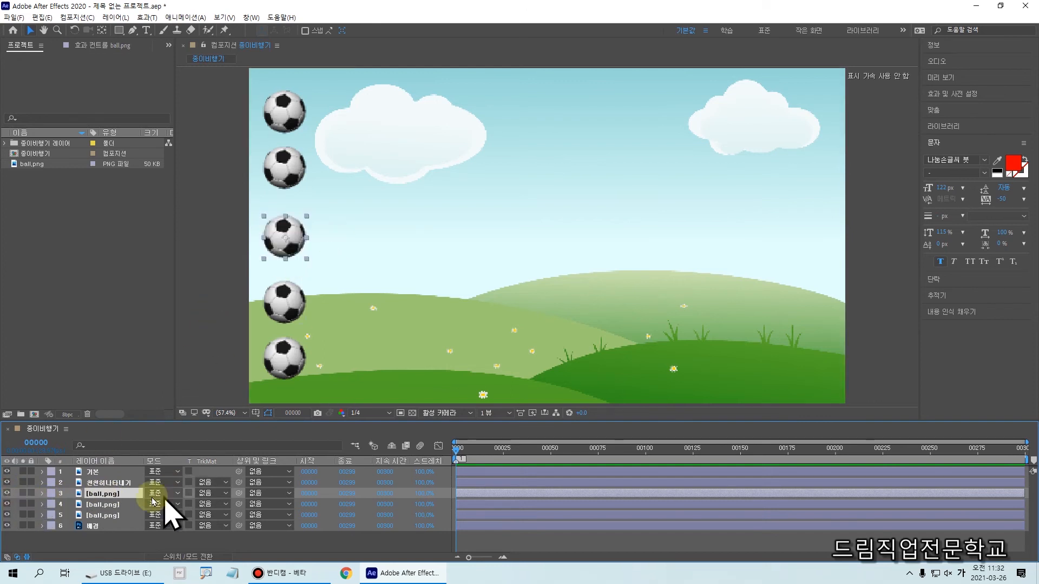
key(Return)
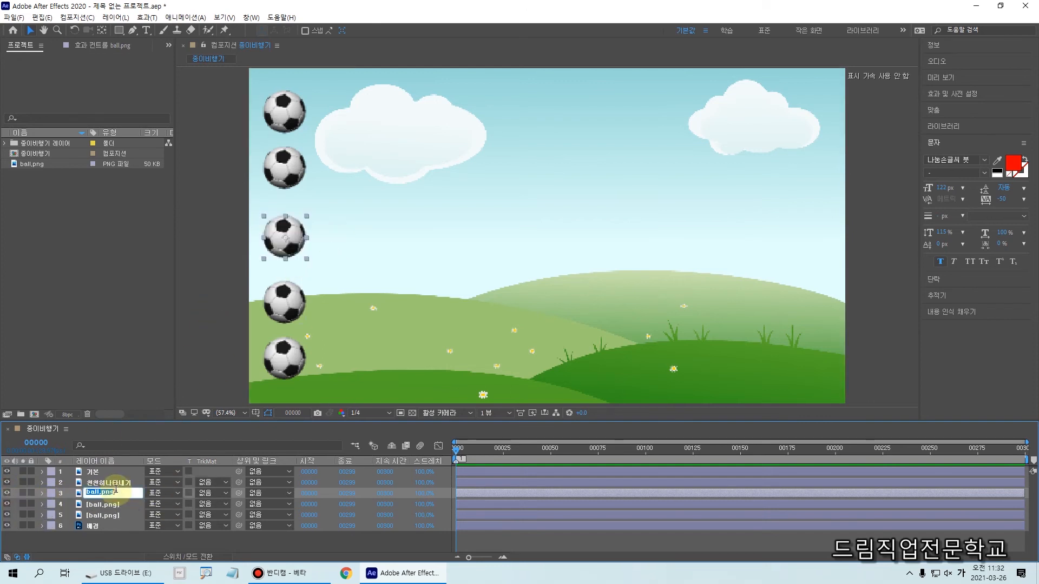
text(천천히)
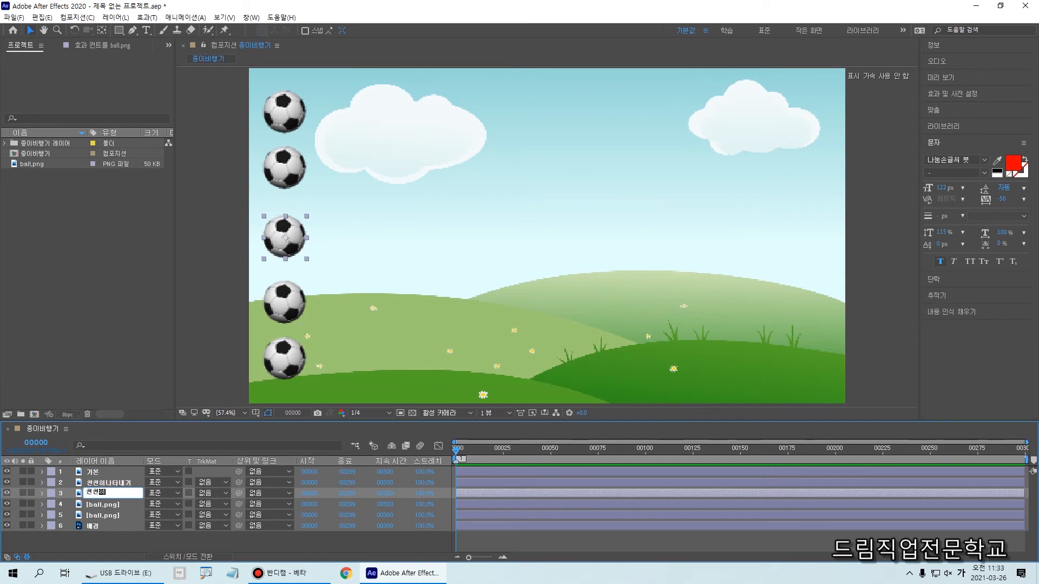
text(나가기)
key(Return)
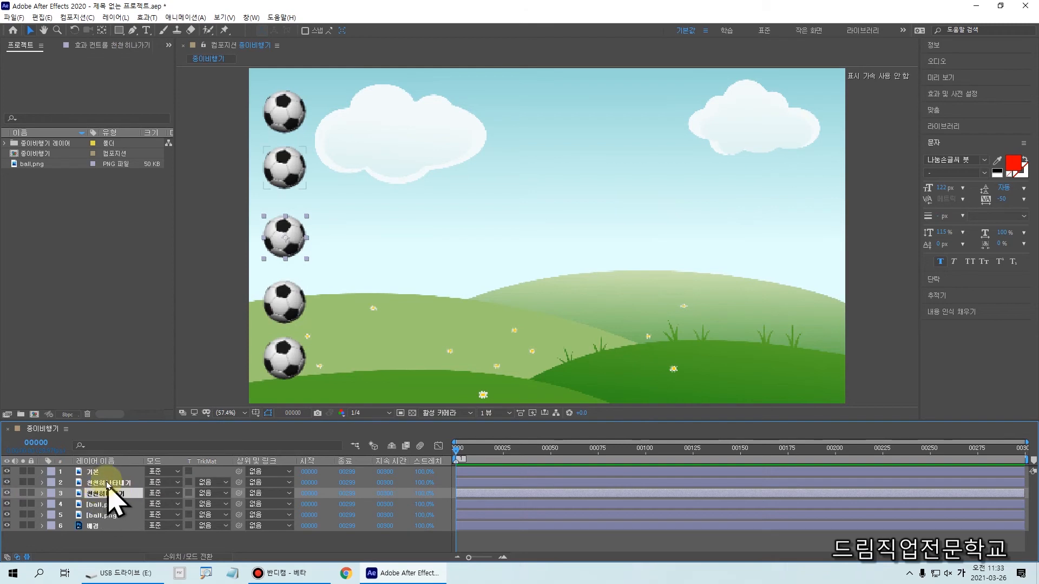
Rename the second ball layer as 천천히들어오기
click(118, 483)
click(108, 493)
click(108, 484)
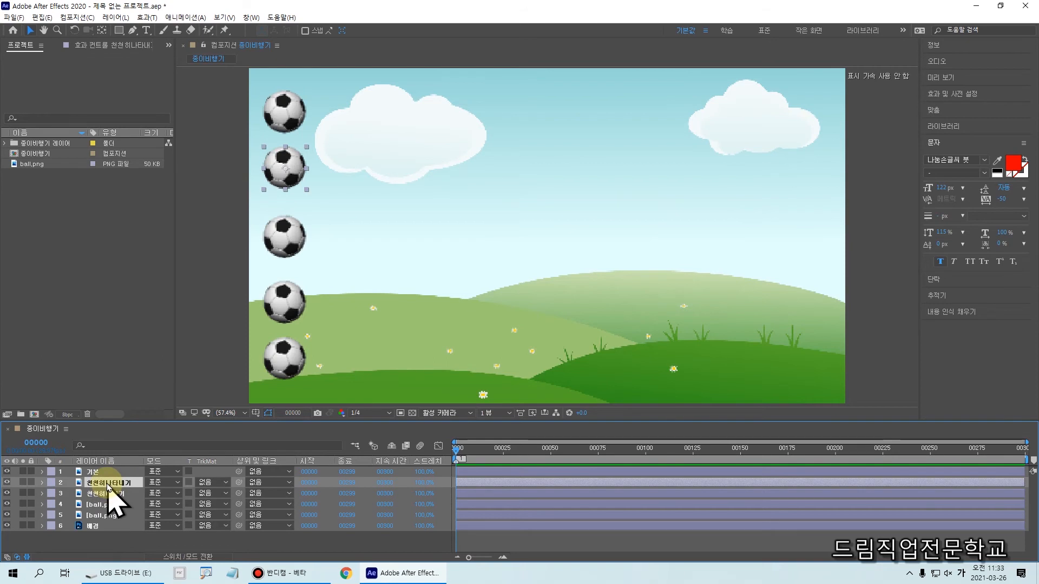
key(Return)
text(천처)
text(히들어)
text(오)
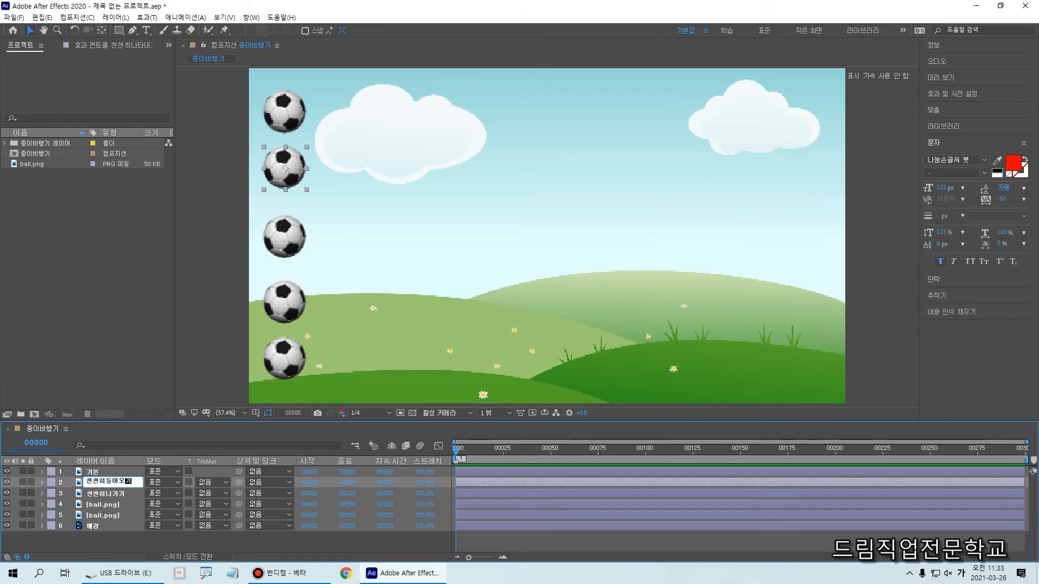
text(기)
key(Return)
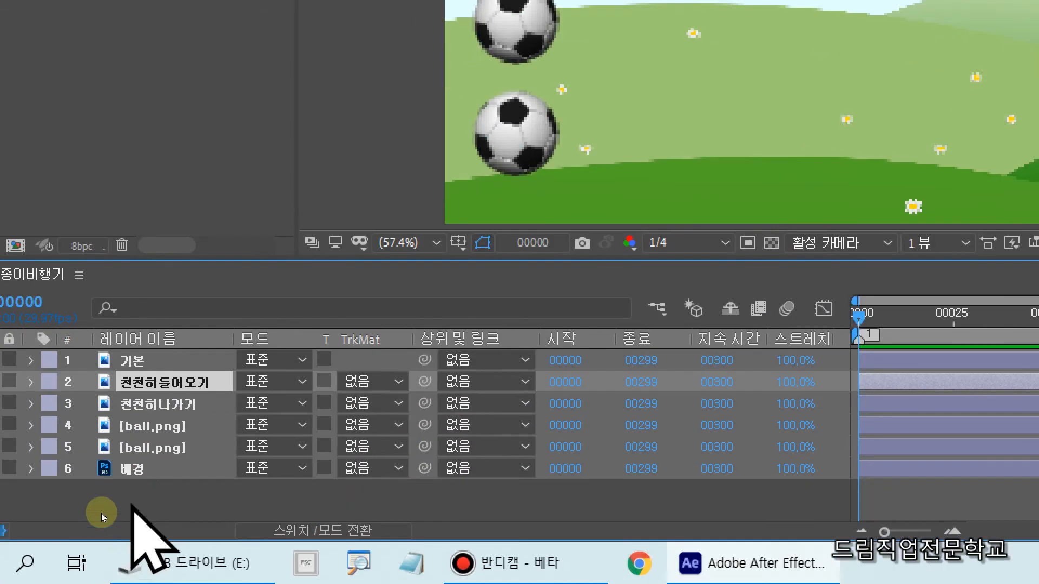
Rename the fourth ball layer as 둘다
click(93, 468)
key(ctrl+Down)
key(ctrl+Down)
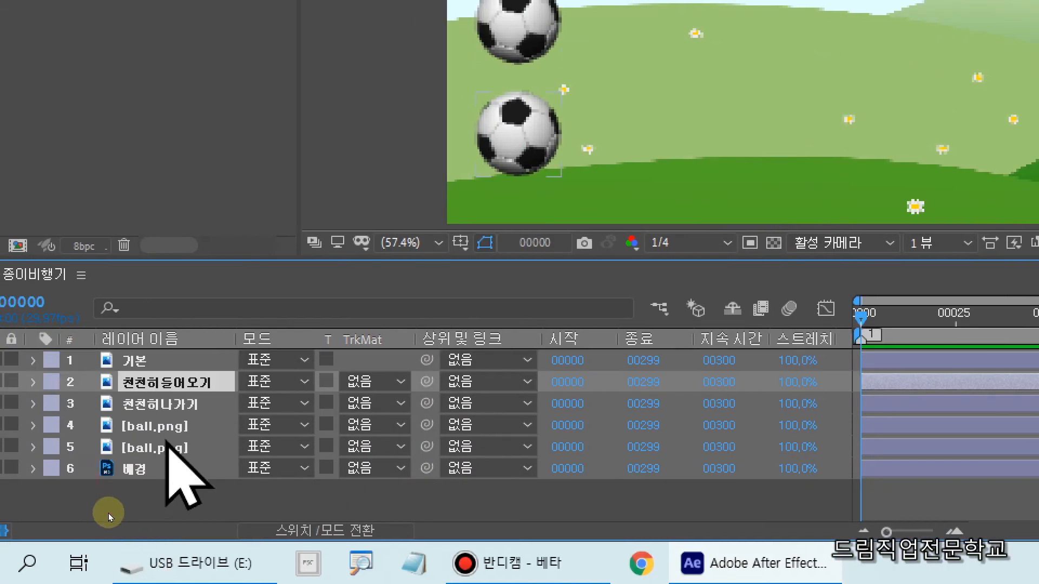
key(ctrl+Down)
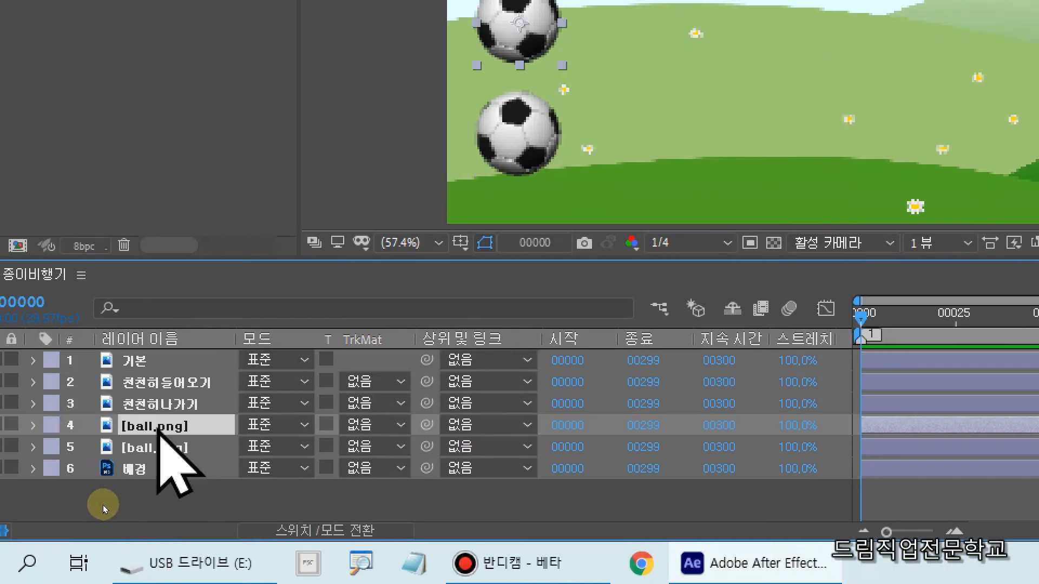
key(Return)
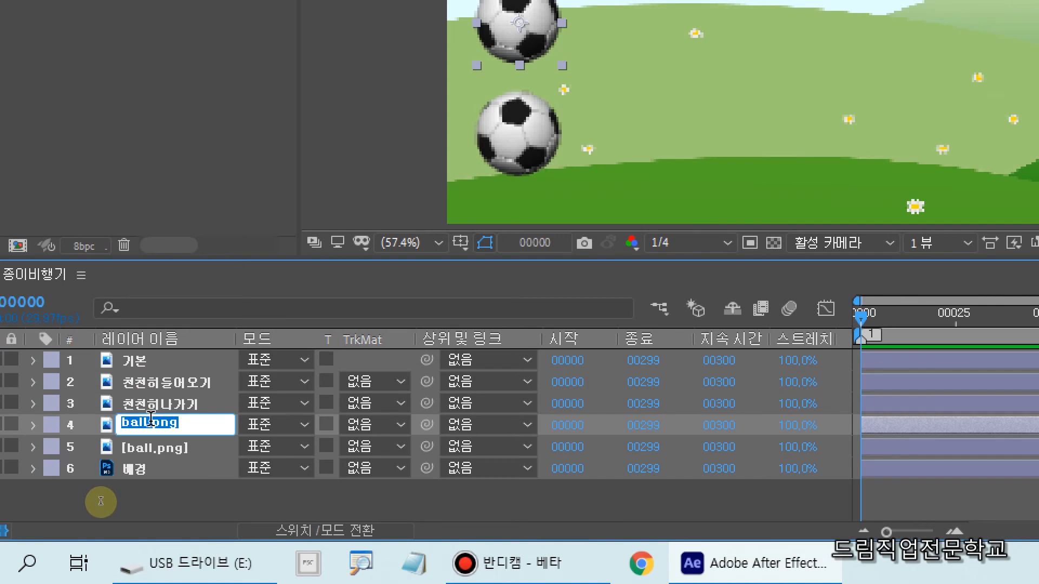
text(둘다)
key(Return)
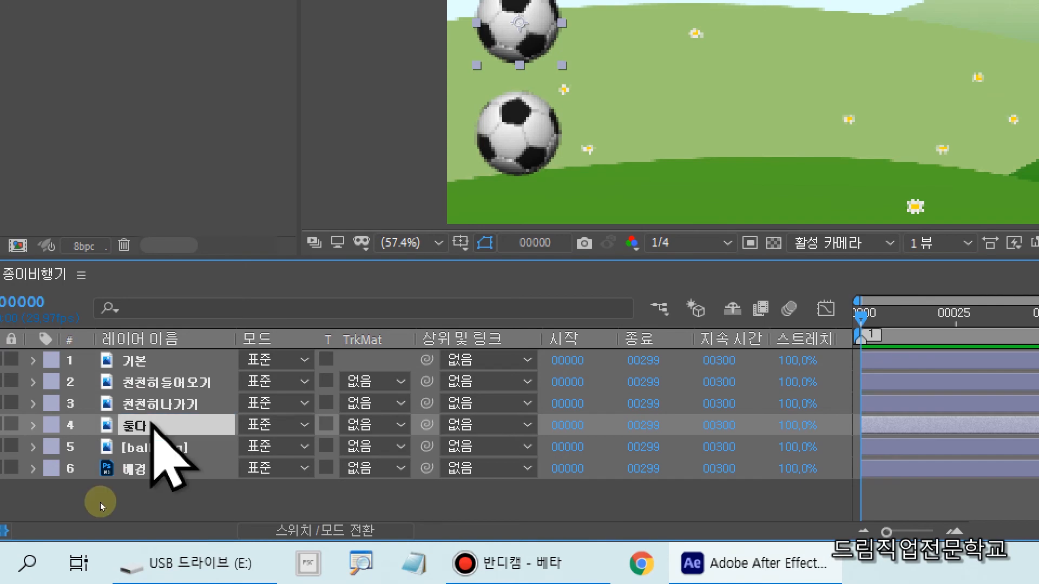
Rename the fifth ball layer as 고정드러내기
key(ctrl+Down)
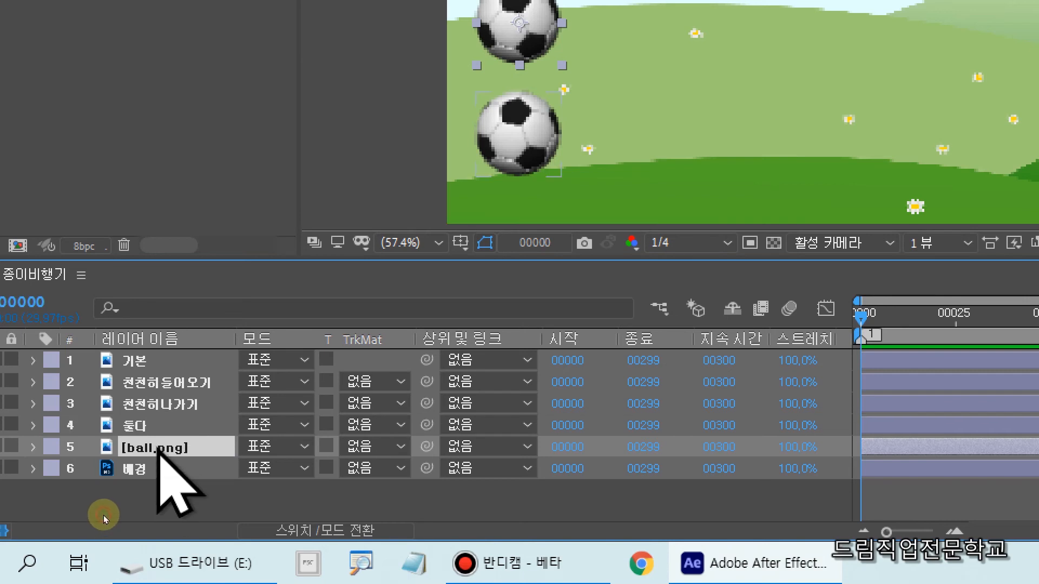
key(Return)
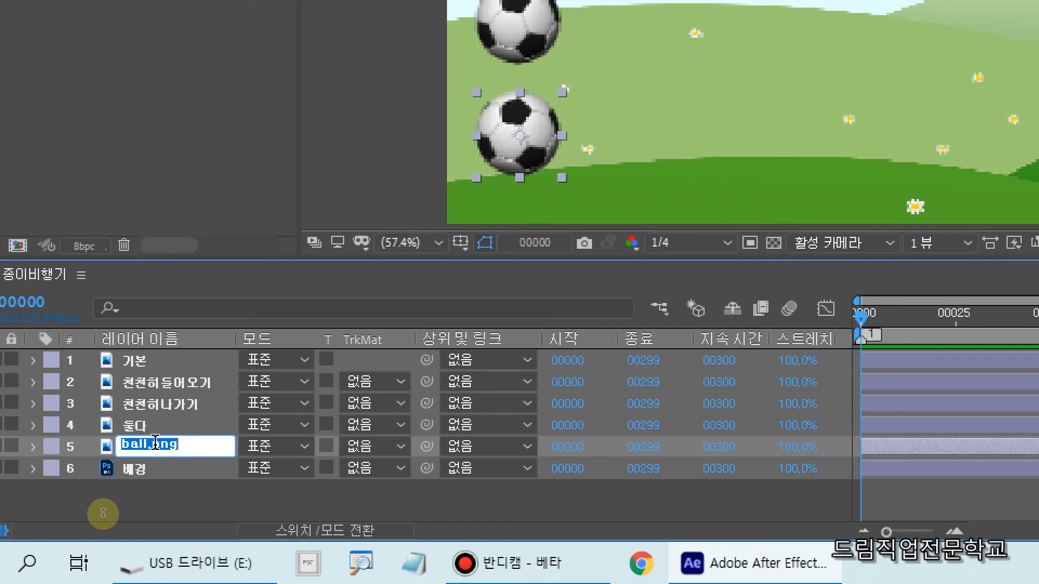
text(고정)
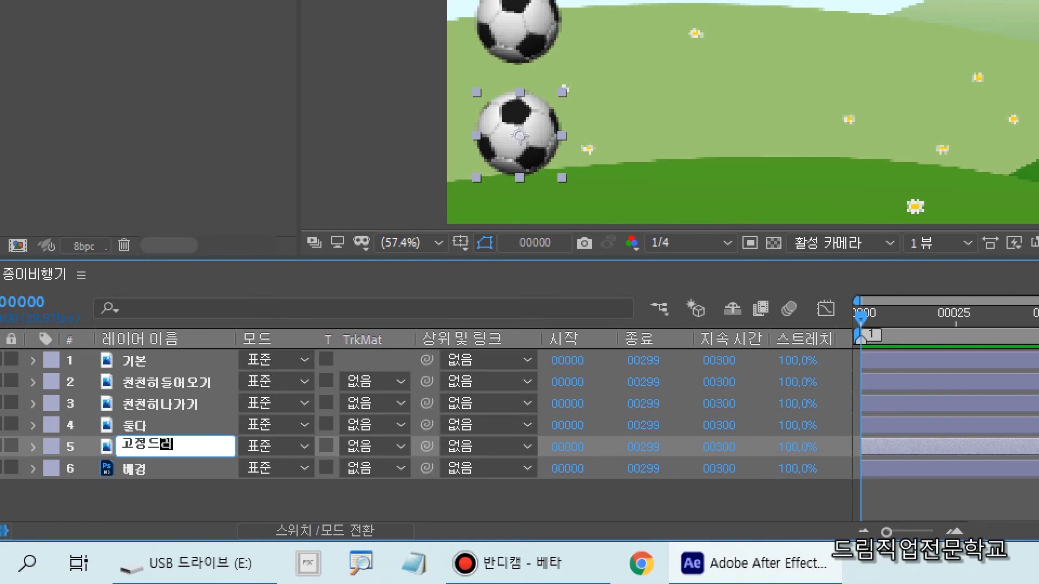
text(드러내기)
click(104, 517)
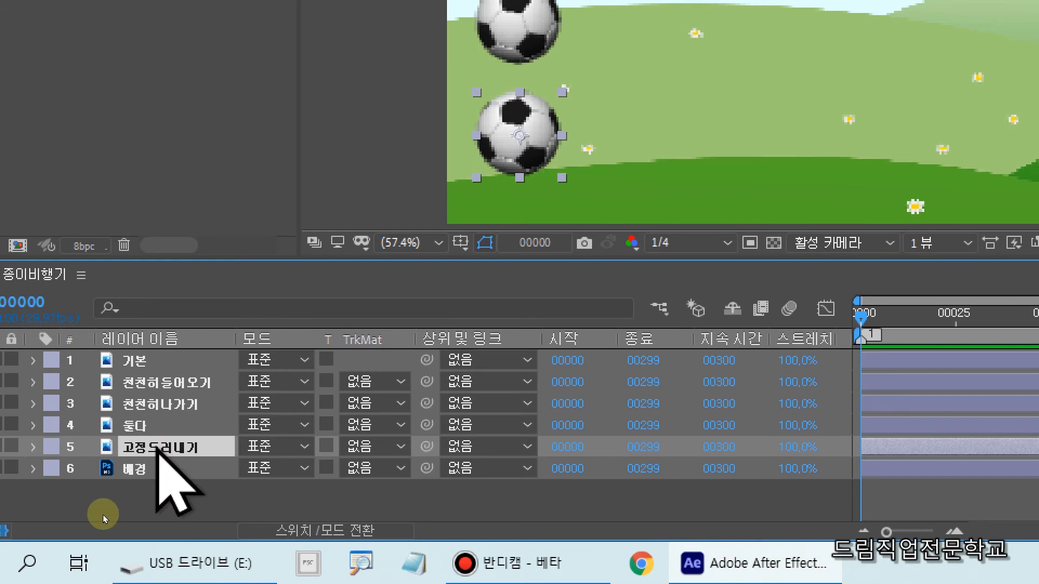
Rename the fifth ball layer as 순간이동하기
click(144, 453)
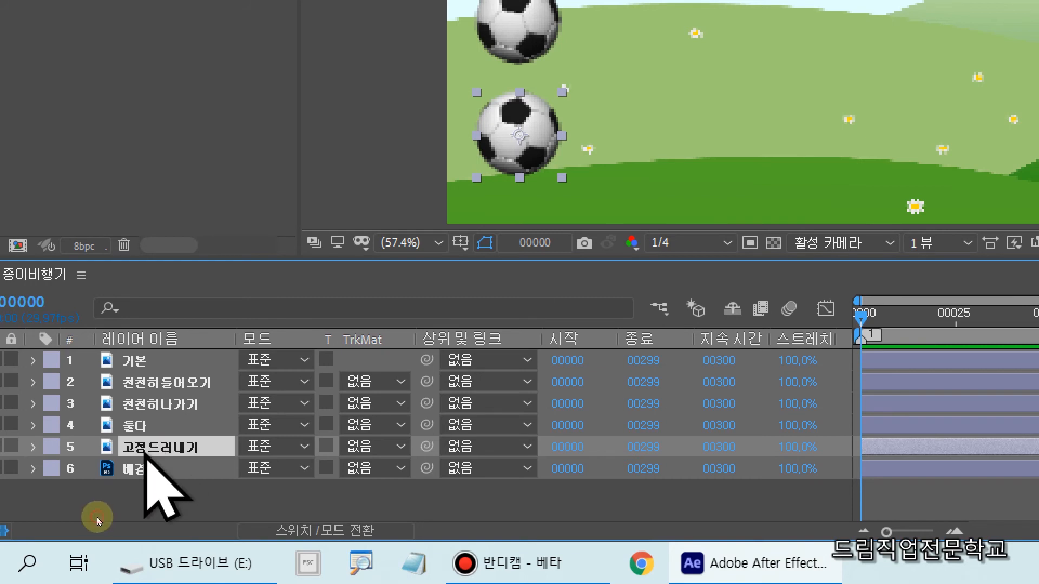
key(Return)
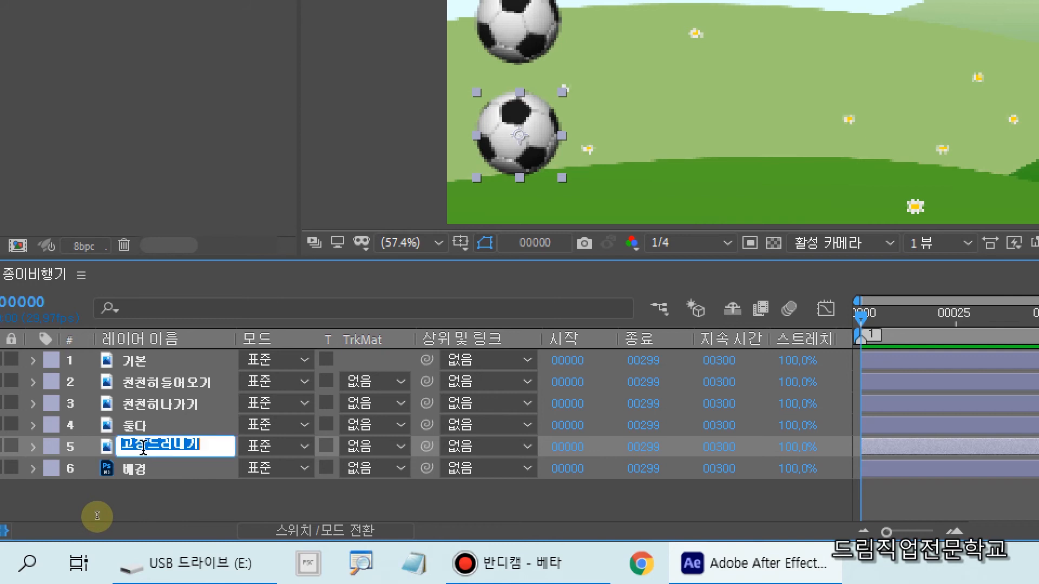
text(준)
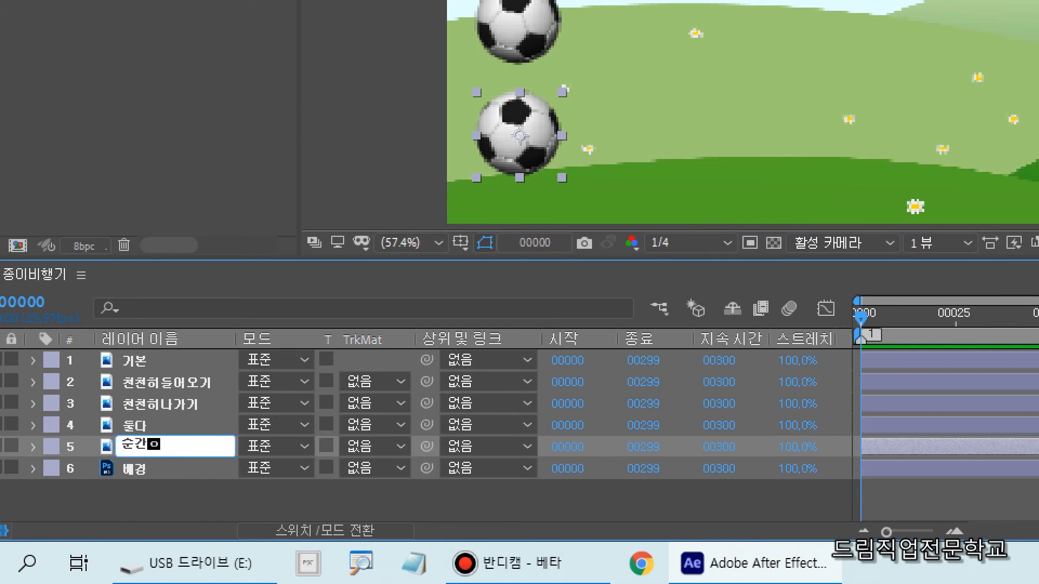
text(간이동하기)
key(Return)
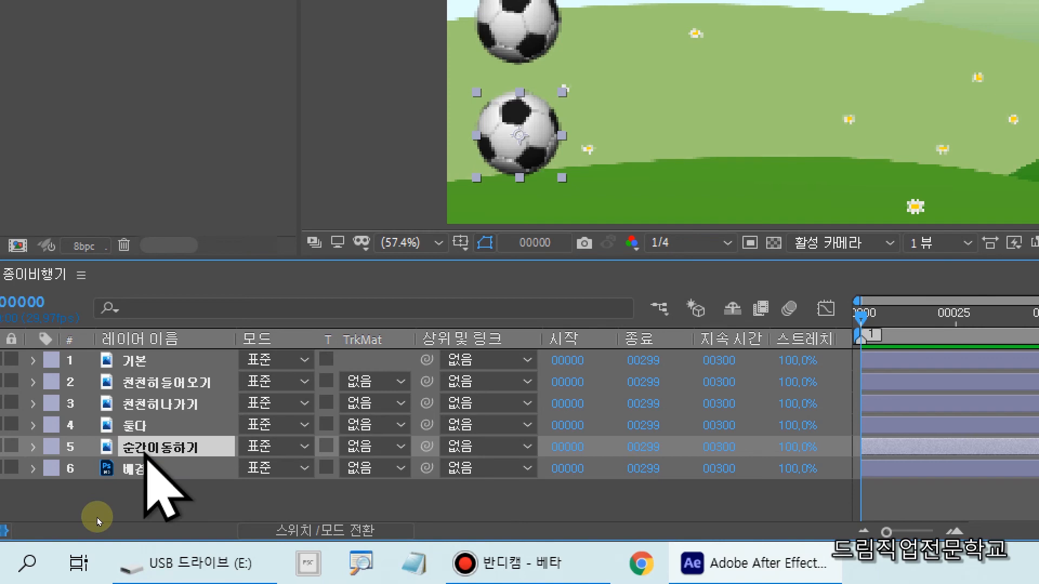
key(ctrl+2)
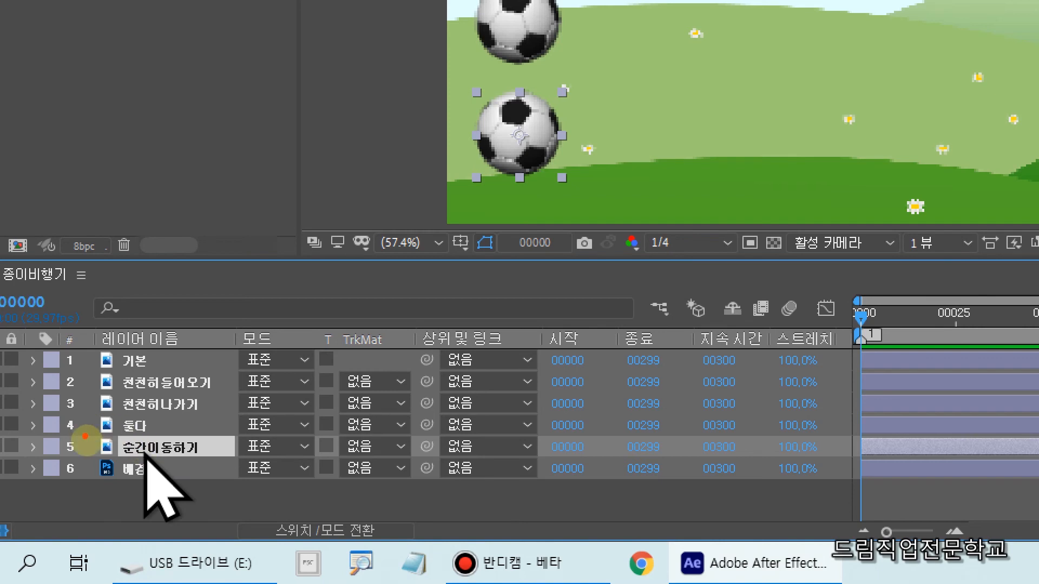
mouse_move(106, 345)
mouse_down()
mouse_move(209, 476)
mouse_move(245, 481)
mouse_up()
drag(114, 344, 223, 397)
drag(111, 400, 225, 411)
mouse_move(131, 427)
mouse_down()
mouse_move(191, 429)
mouse_move(202, 454)
mouse_move(223, 453)
mouse_up()
key(Escape)
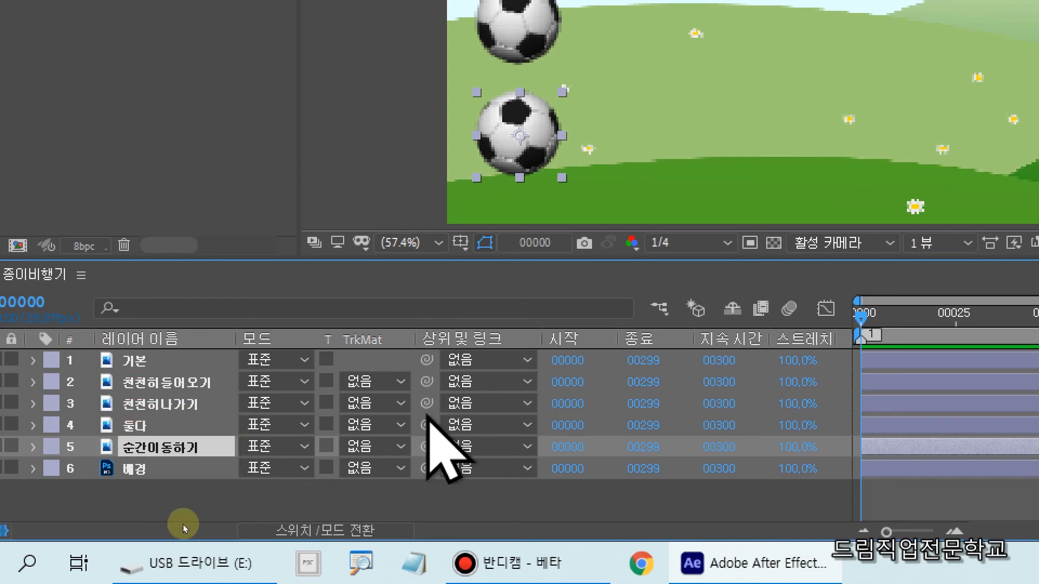
Deselect all layers and hide the timeline's in, out, duration and stretch columns to widen the time area
click(139, 499)
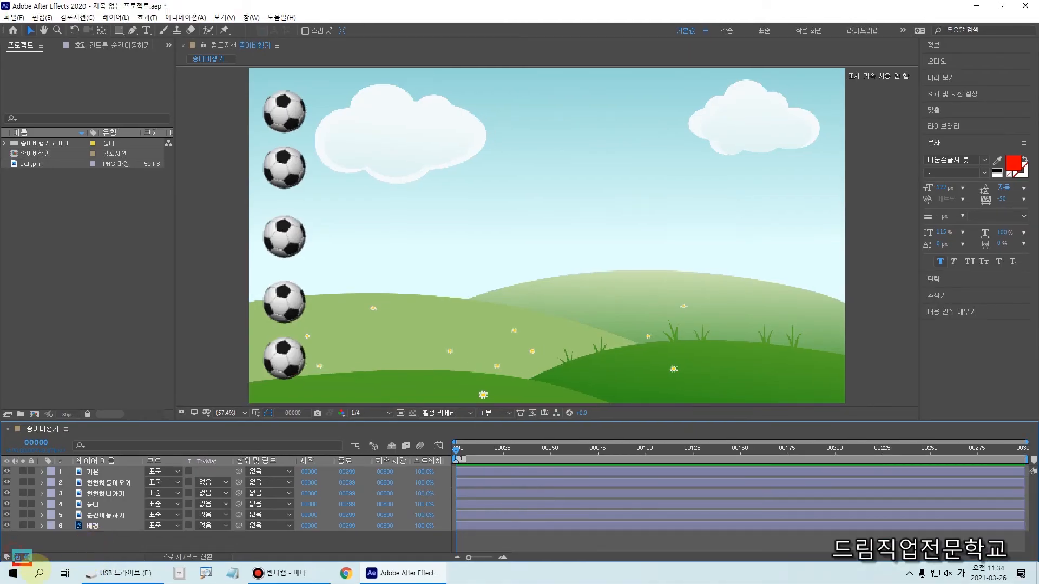
click(27, 558)
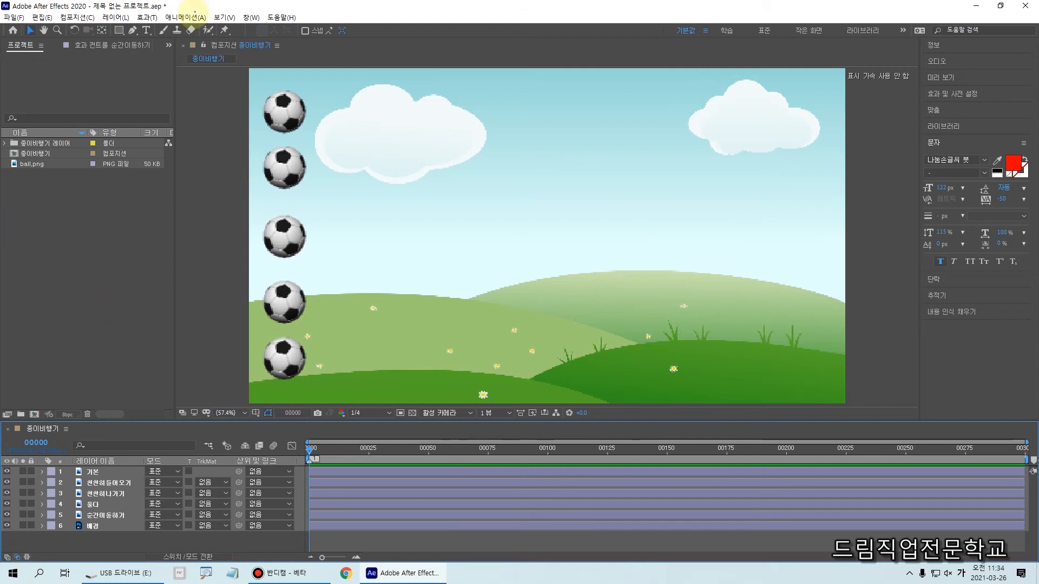
mouse_move(301, 123)
mouse_down()
mouse_move(288, 82)
mouse_move(295, 123)
mouse_move(278, 108)
mouse_move(389, 121)
mouse_move(809, 126)
mouse_up()
drag(299, 74, 277, 398)
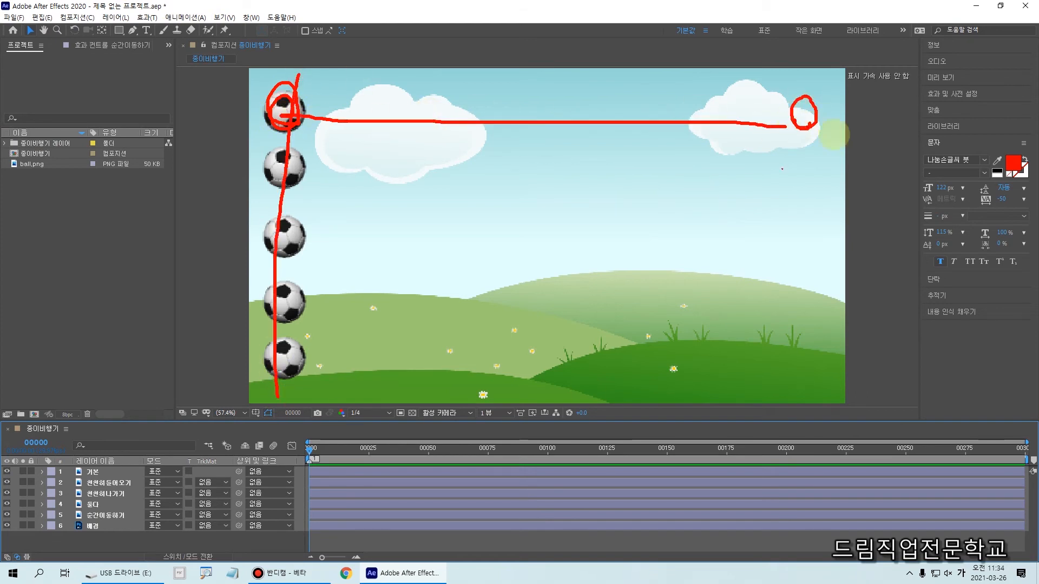
drag(789, 61, 792, 425)
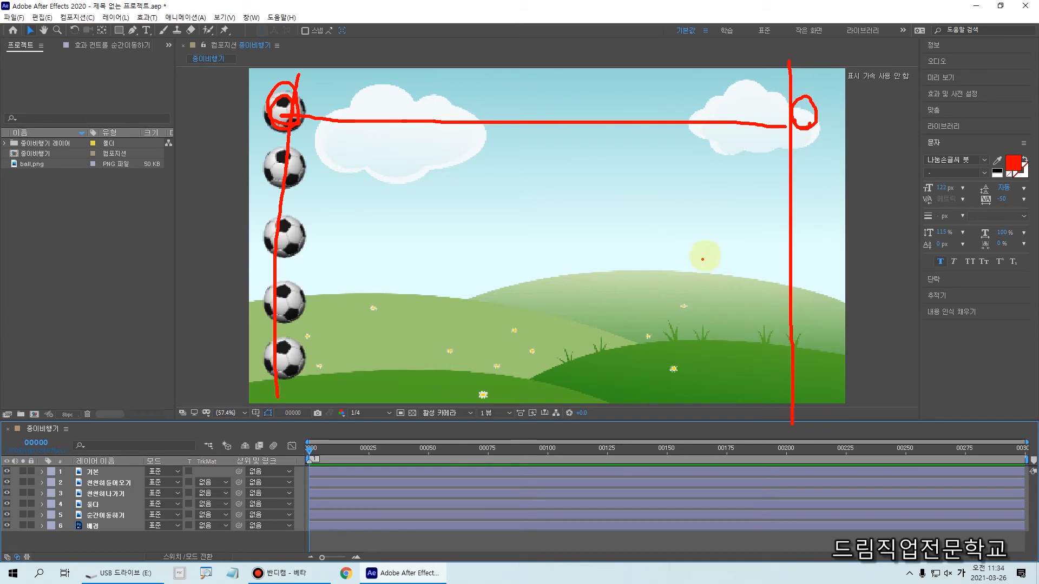
drag(778, 130, 798, 116)
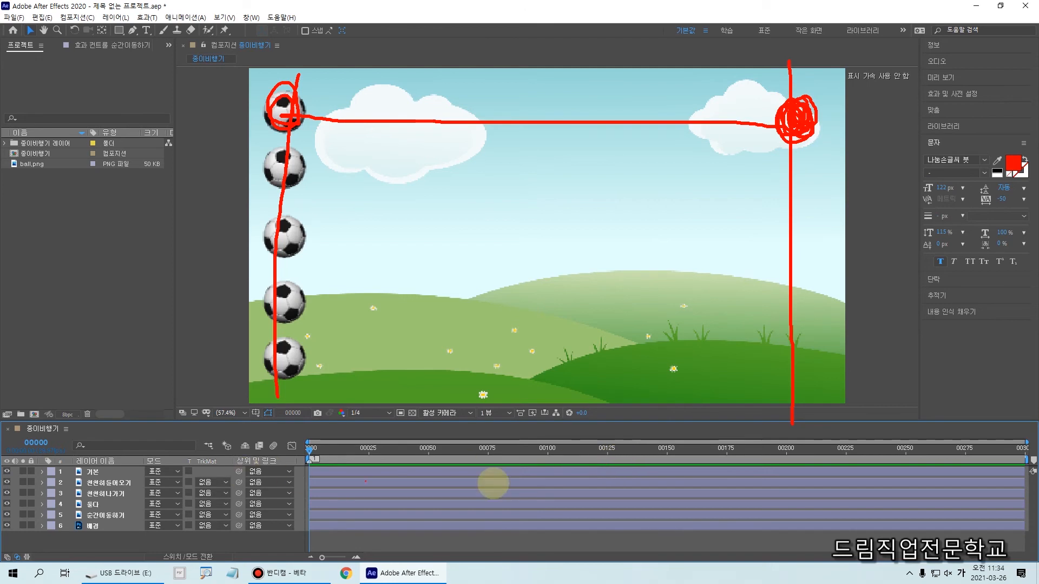
mouse_move(670, 441)
mouse_down()
mouse_move(664, 515)
mouse_move(652, 461)
mouse_move(651, 545)
mouse_move(662, 435)
mouse_move(671, 521)
mouse_move(652, 549)
mouse_up()
key(Escape)
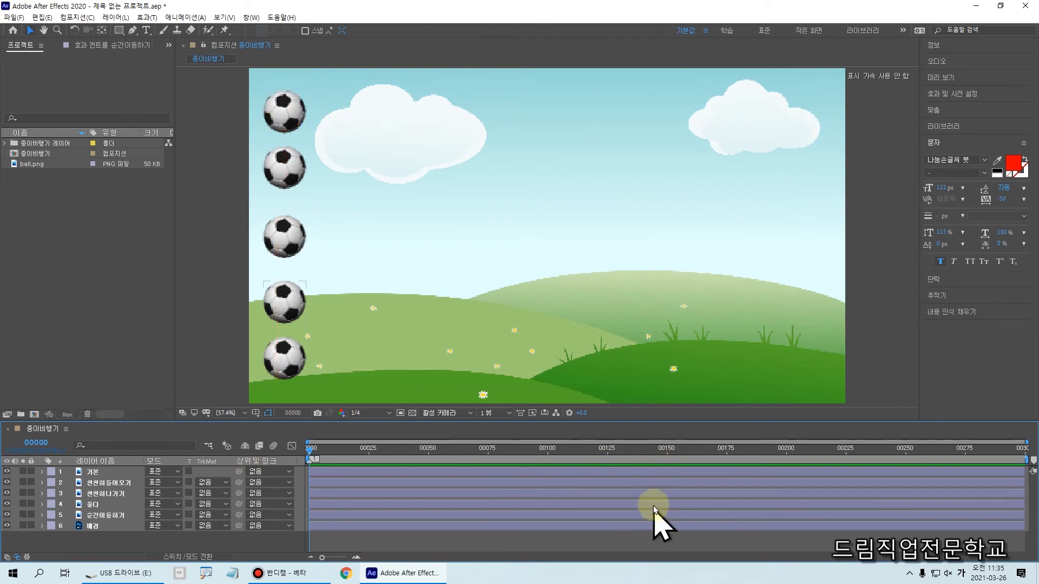
Reveal the 기본 layer's position property and start its position animation with a keyframe at frame 0
click(94, 472)
key(ctrl+2)
mouse_move(80, 464)
mouse_down()
mouse_move(118, 480)
mouse_move(104, 464)
mouse_up()
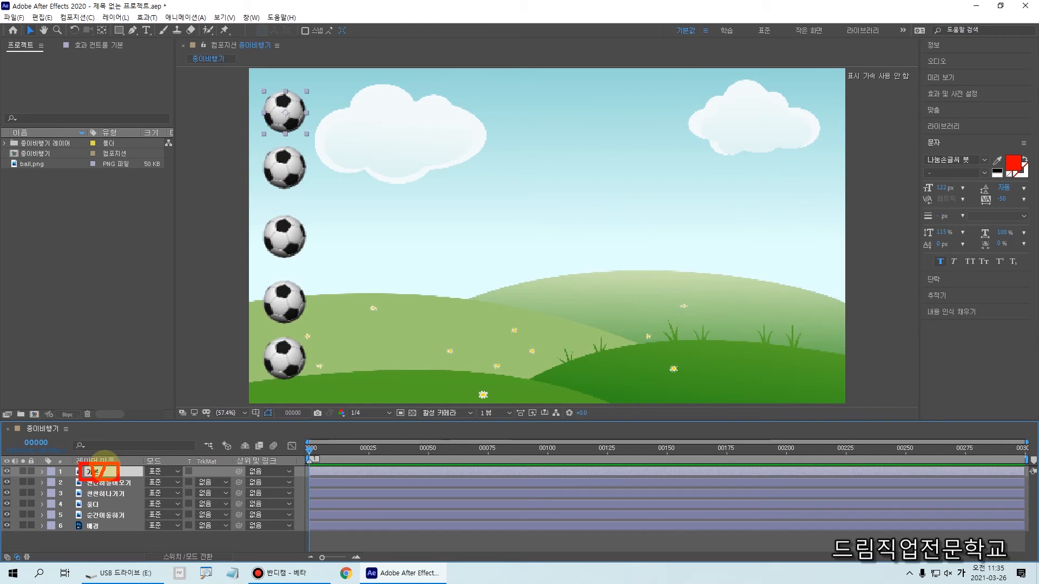
key(ctrl+2)
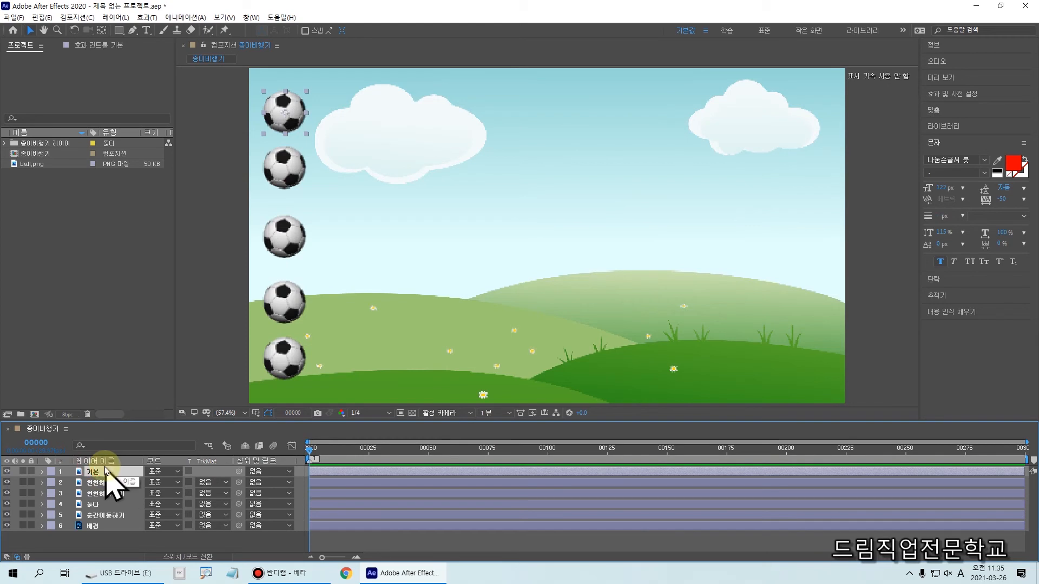
key(p)
key(ctrl+2)
drag(68, 460, 149, 477)
drag(66, 475, 139, 492)
key(ctrl+2)
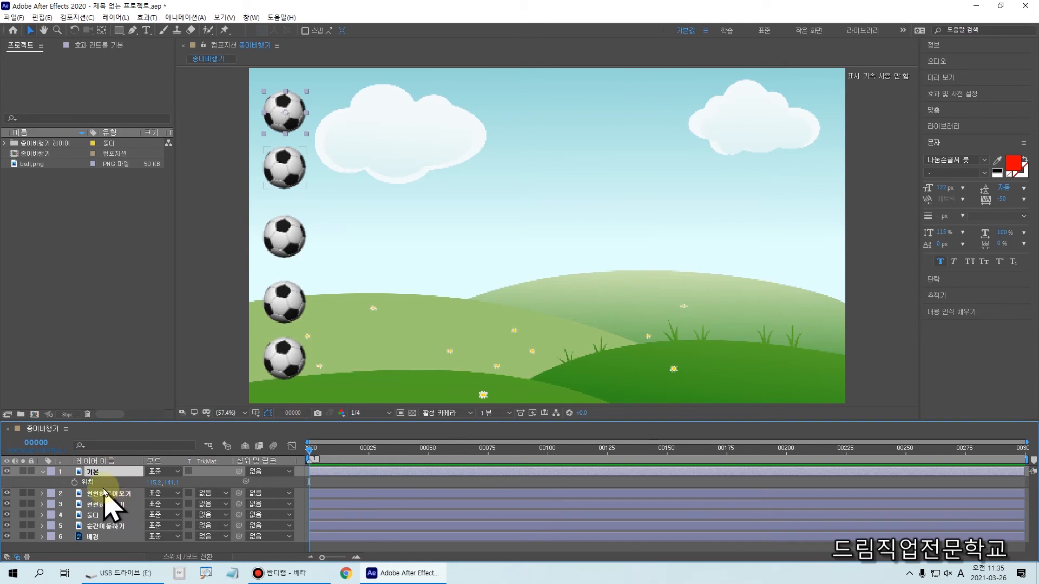
mouse_move(310, 453)
mouse_down()
mouse_move(344, 456)
mouse_move(306, 456)
mouse_up()
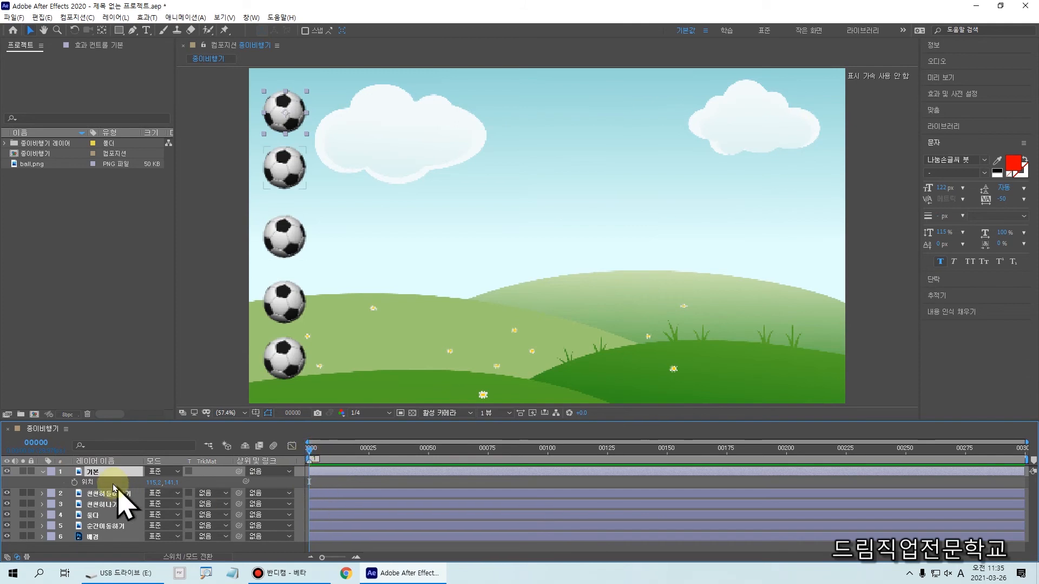
click(74, 482)
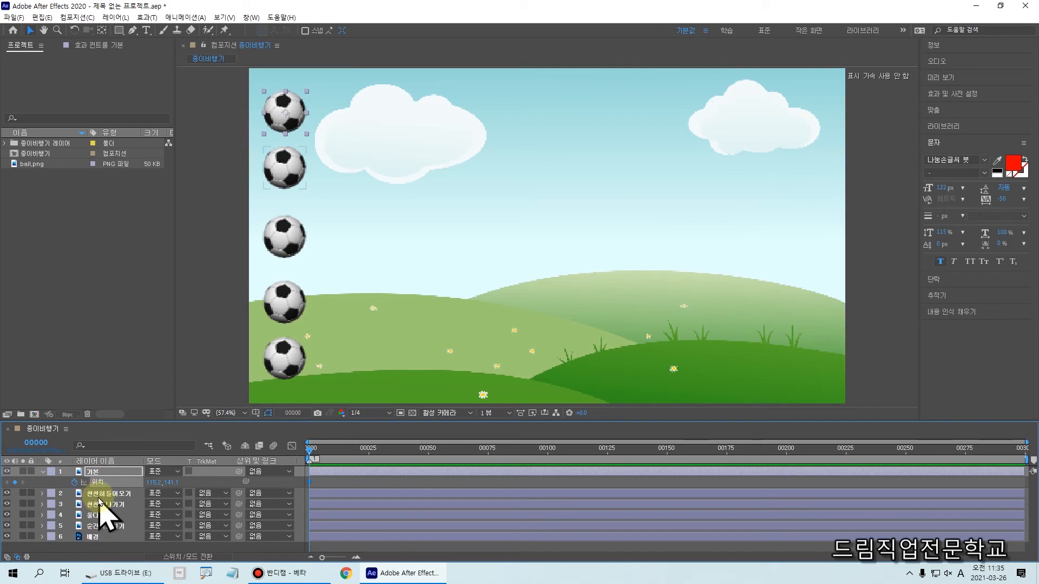
At frame 150, move the 기본 ball straight across to the scene's far right, at about x 1726, y 141
mouse_move(310, 448)
mouse_down()
mouse_move(668, 478)
mouse_move(666, 449)
mouse_move(667, 552)
mouse_up()
drag(667, 399, 667, 426)
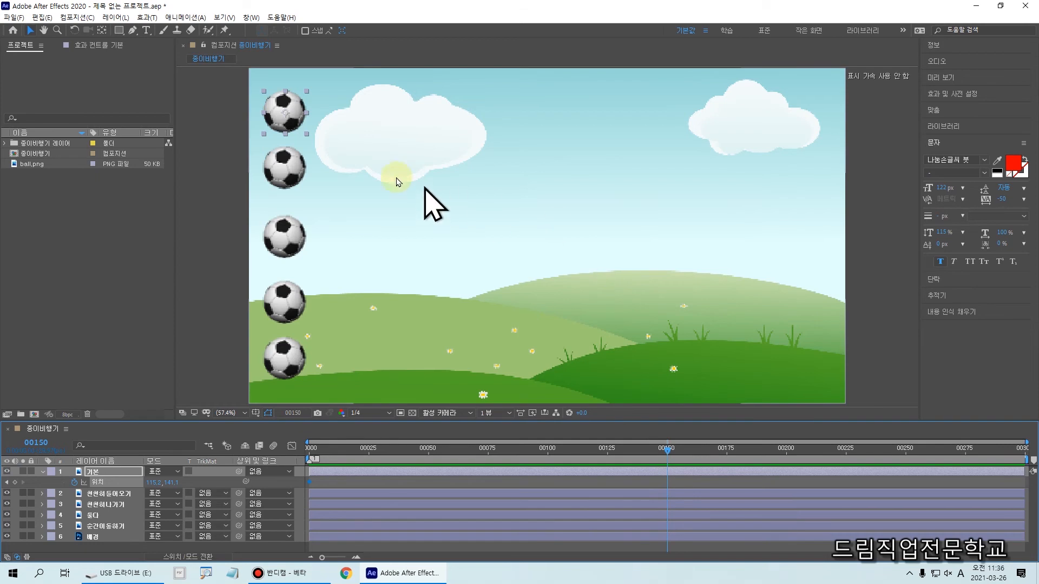
drag(292, 112, 792, 120)
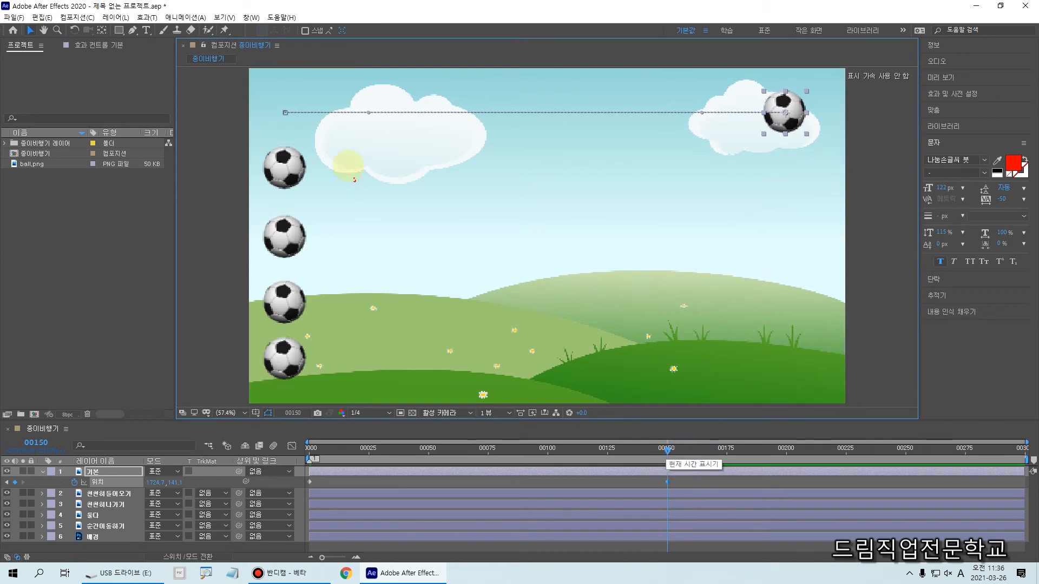
drag(347, 112, 778, 114)
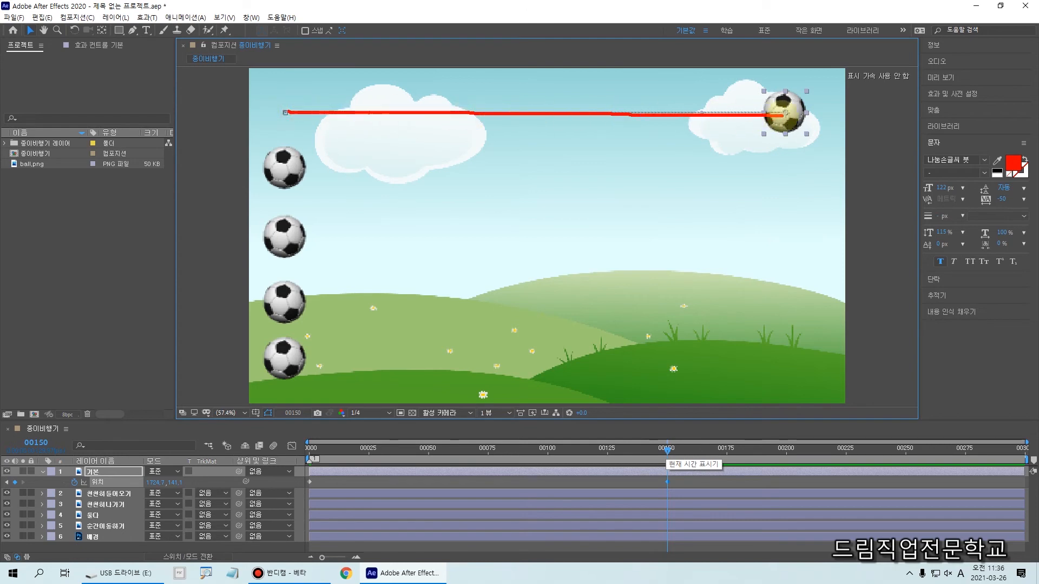
key(Escape)
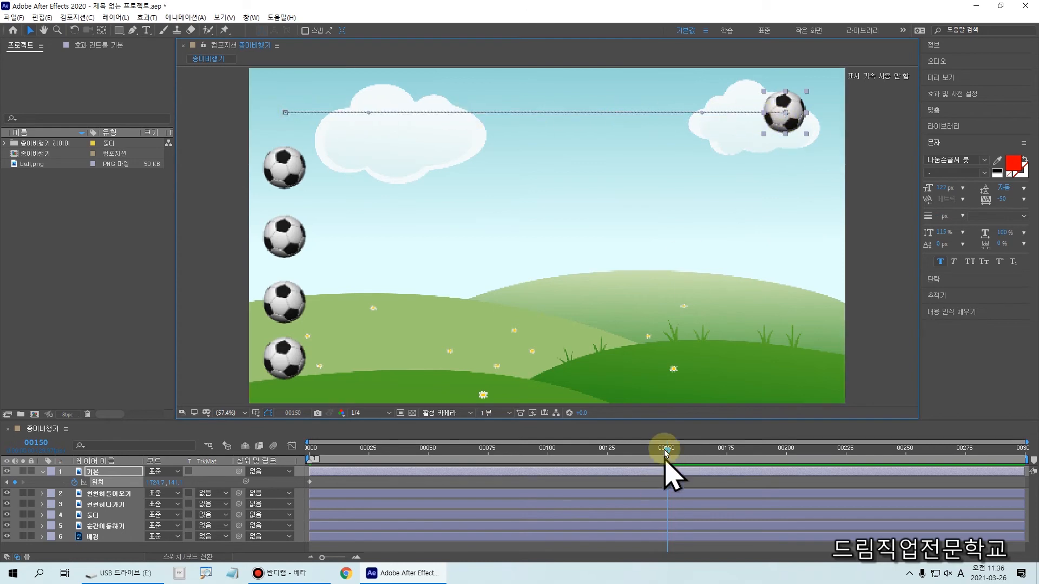
Preview the 기본 ball's motion from frame 0, stop playback and return to frame 0
drag(670, 450, 274, 448)
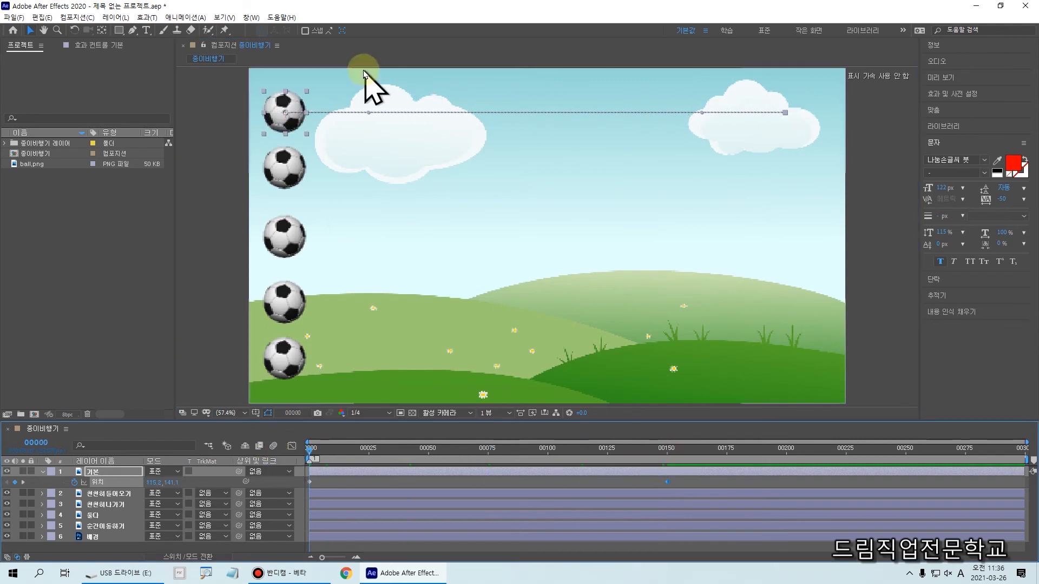
mouse_move(309, 445)
mouse_down()
mouse_move(701, 437)
mouse_move(303, 433)
mouse_up()
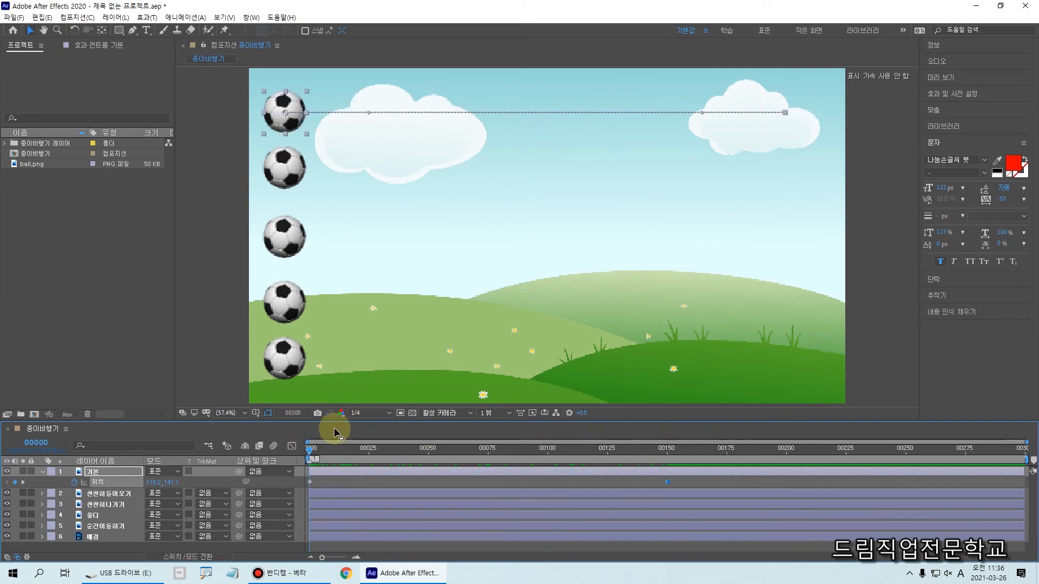
key(space)
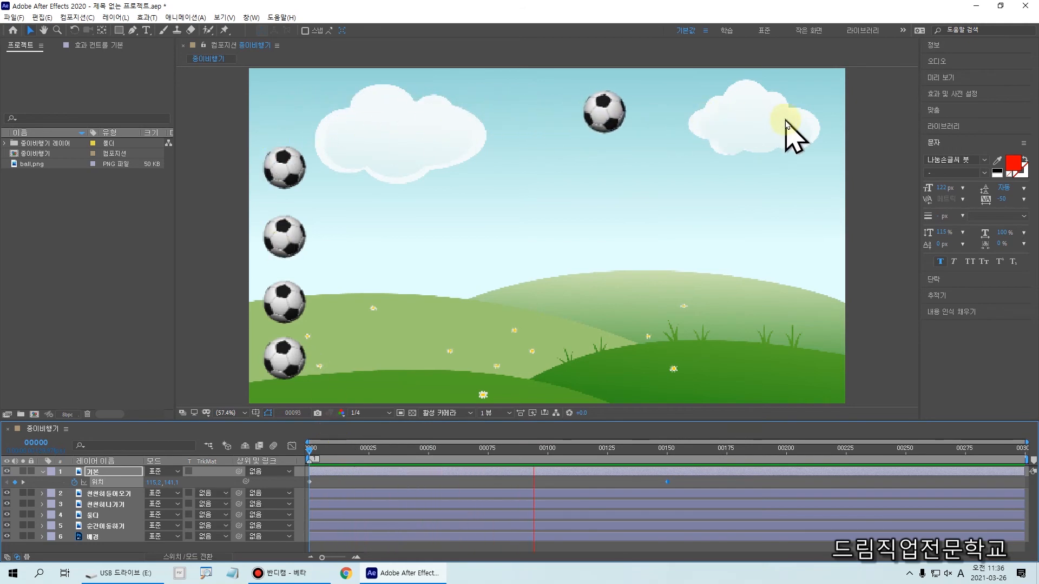
key(space)
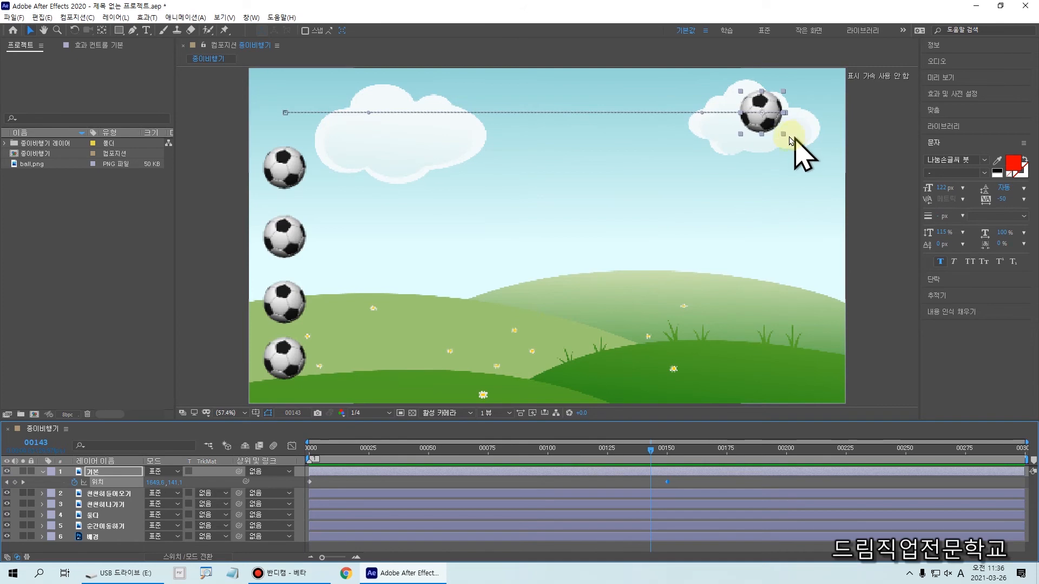
drag(658, 451, 265, 436)
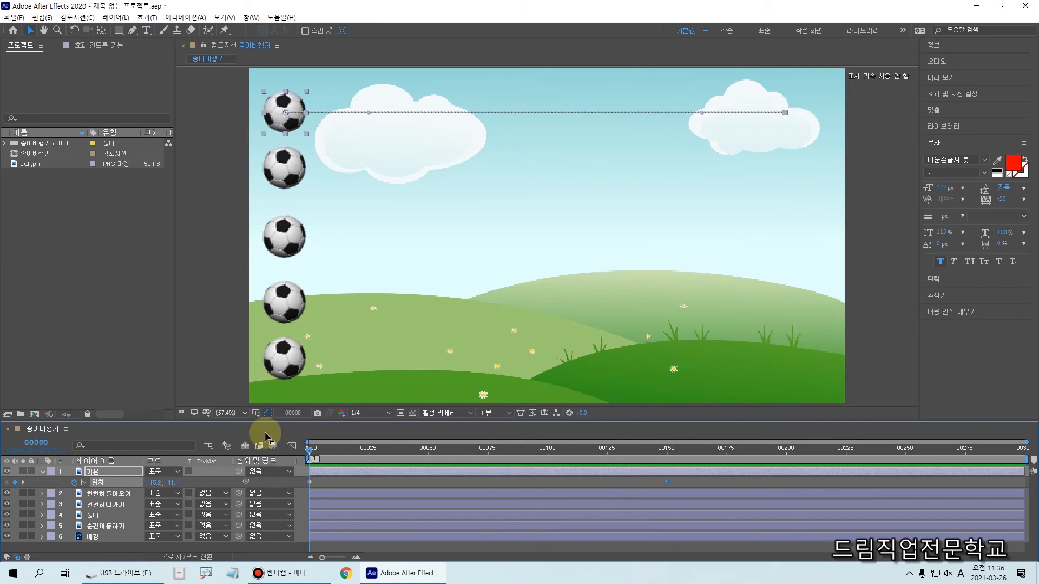
Select the second ball, 천천히들어오기, and reveal its position property
click(285, 167)
mouse_move(260, 147)
mouse_down()
mouse_move(285, 186)
mouse_move(310, 194)
mouse_up()
drag(255, 99, 433, 112)
drag(502, 113, 800, 99)
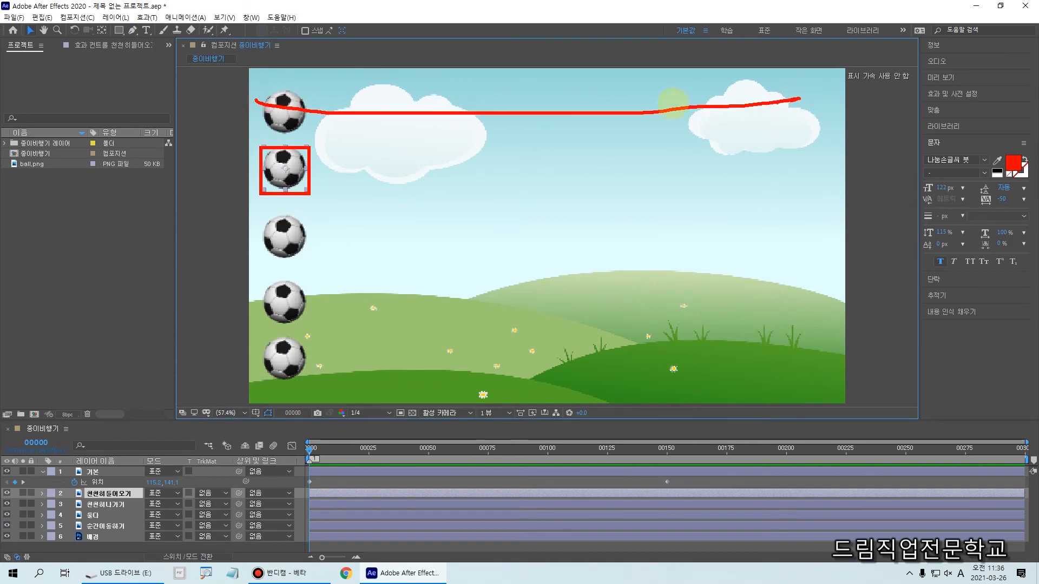
drag(541, 100, 570, 129)
drag(667, 101, 654, 128)
mouse_move(653, 102)
mouse_down()
mouse_move(654, 127)
mouse_move(681, 116)
mouse_up()
mouse_move(387, 84)
mouse_down()
mouse_move(420, 86)
mouse_move(439, 71)
mouse_move(448, 39)
mouse_move(437, 64)
mouse_move(460, 83)
mouse_up()
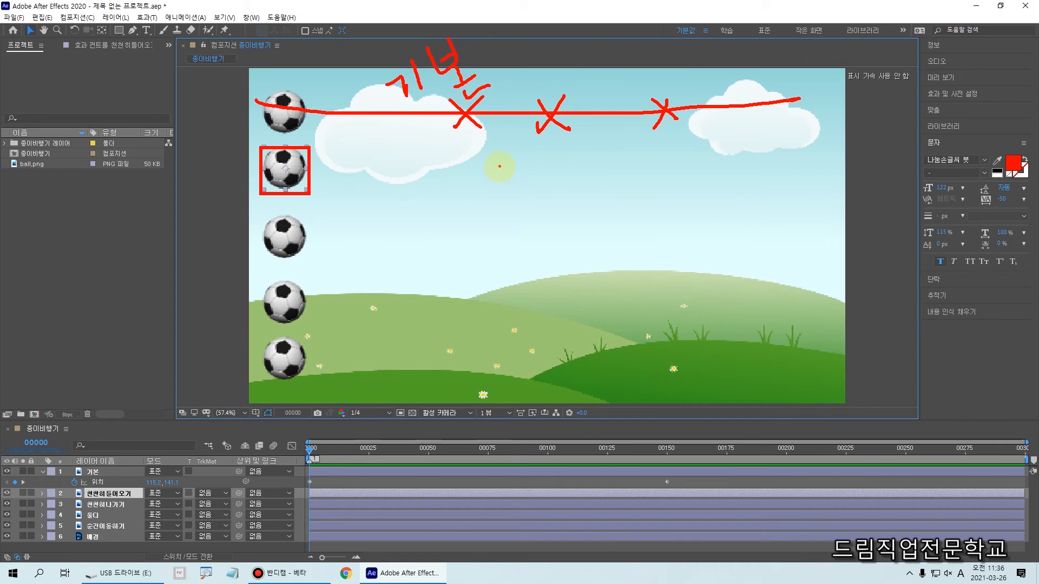
key(Escape)
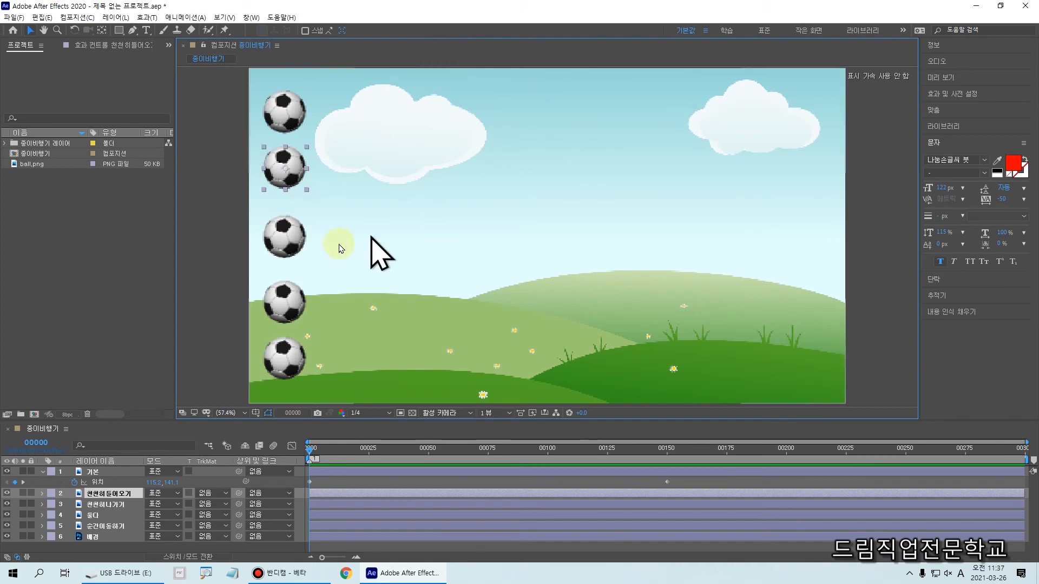
key(ctrl+2)
mouse_move(262, 154)
mouse_down()
mouse_move(319, 197)
mouse_move(292, 184)
mouse_move(306, 158)
mouse_up()
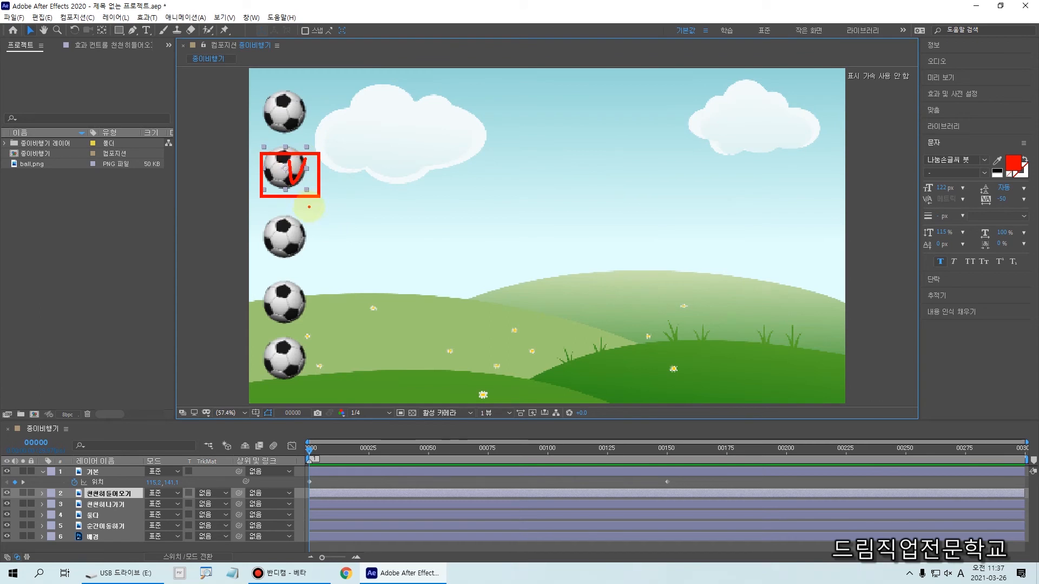
mouse_move(76, 488)
mouse_down()
mouse_move(140, 505)
mouse_move(124, 489)
mouse_up()
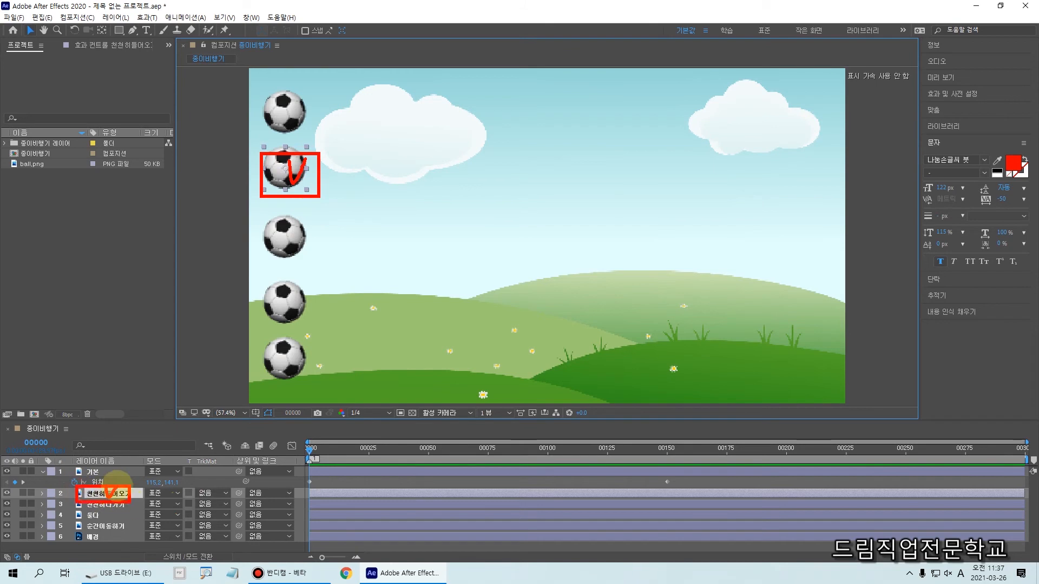
key(Escape)
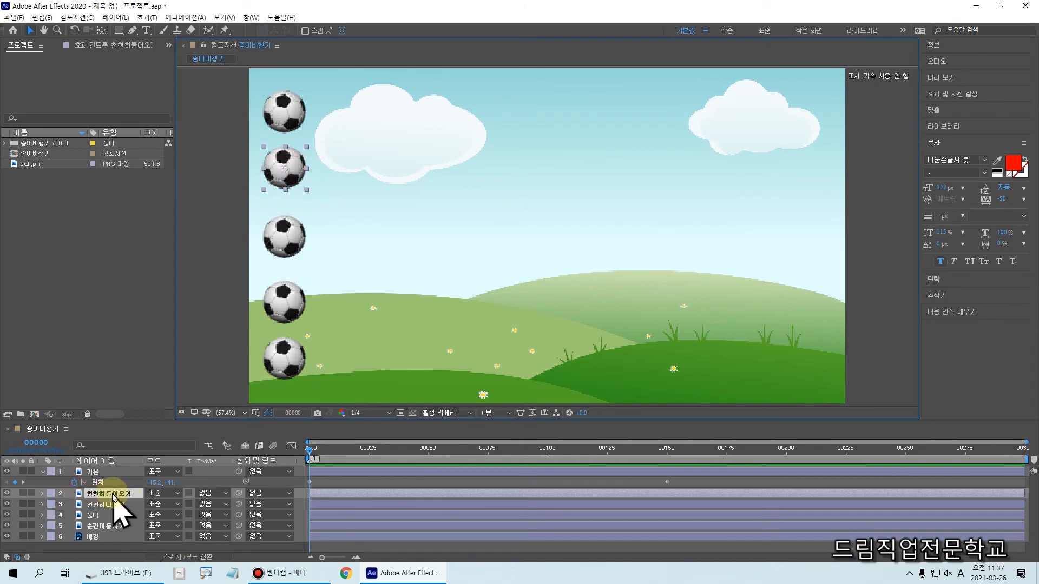
key(p)
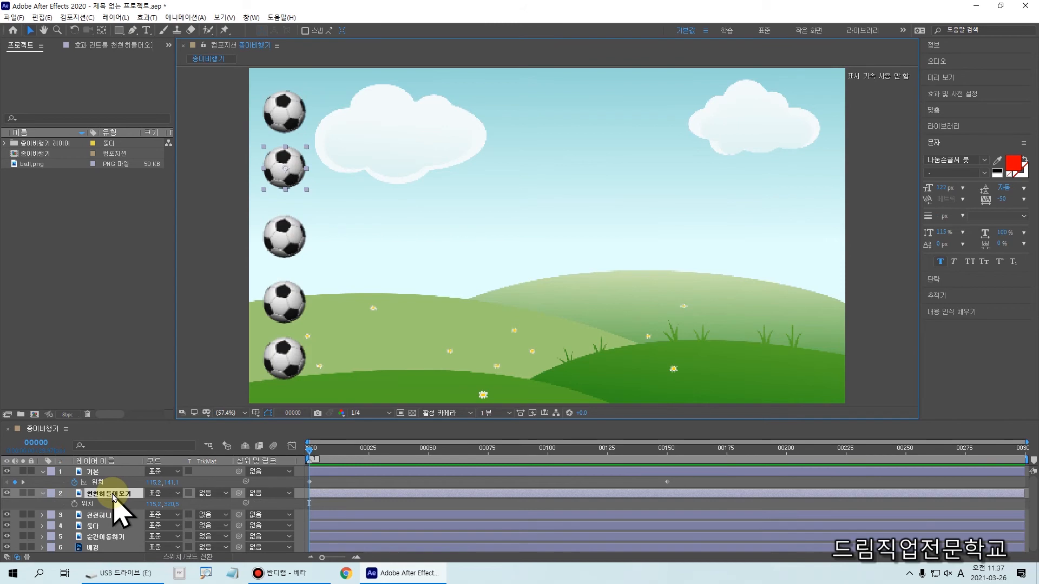
Start the 천천히들어오기 layer's position animation with a keyframe at frame 0
click(310, 450)
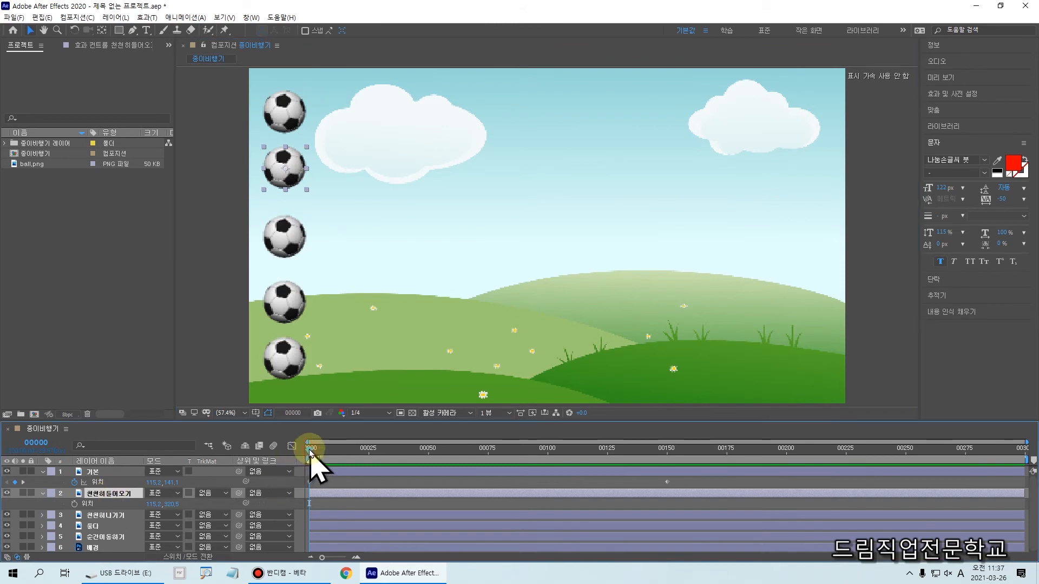
key(ctrl+2)
drag(307, 440, 309, 544)
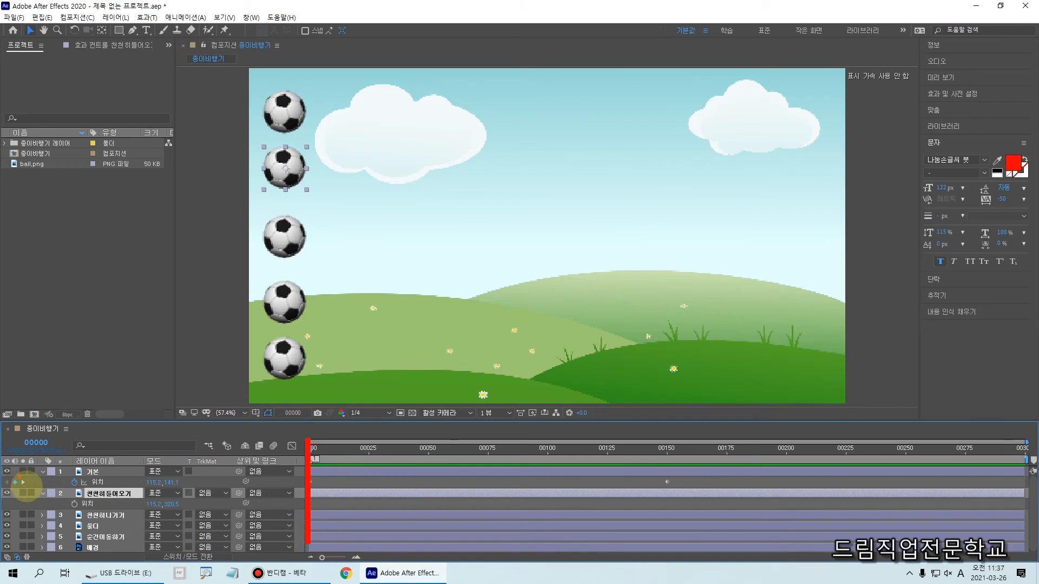
drag(75, 497, 86, 497)
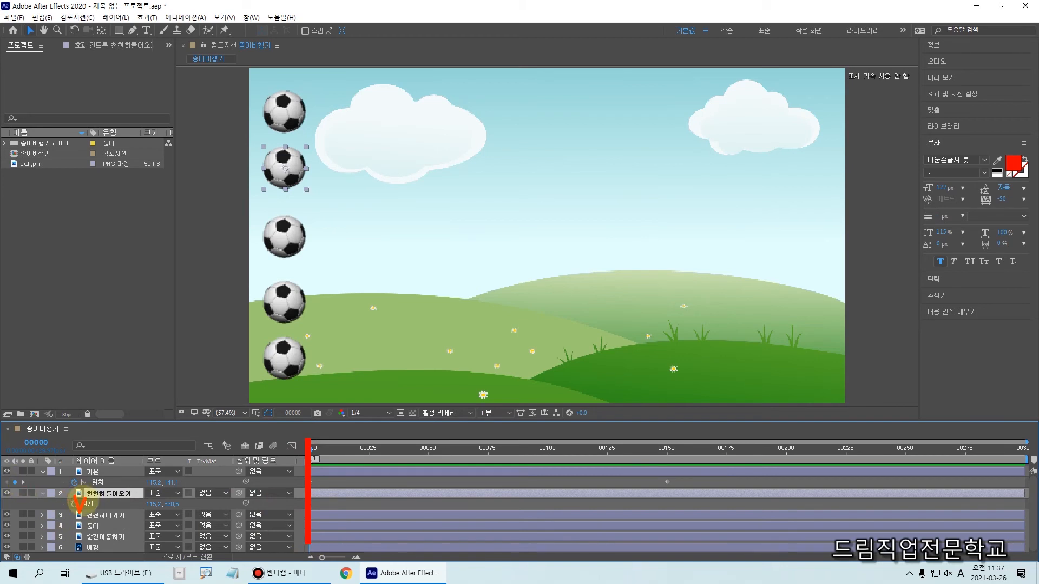
key(ctrl+2)
click(74, 504)
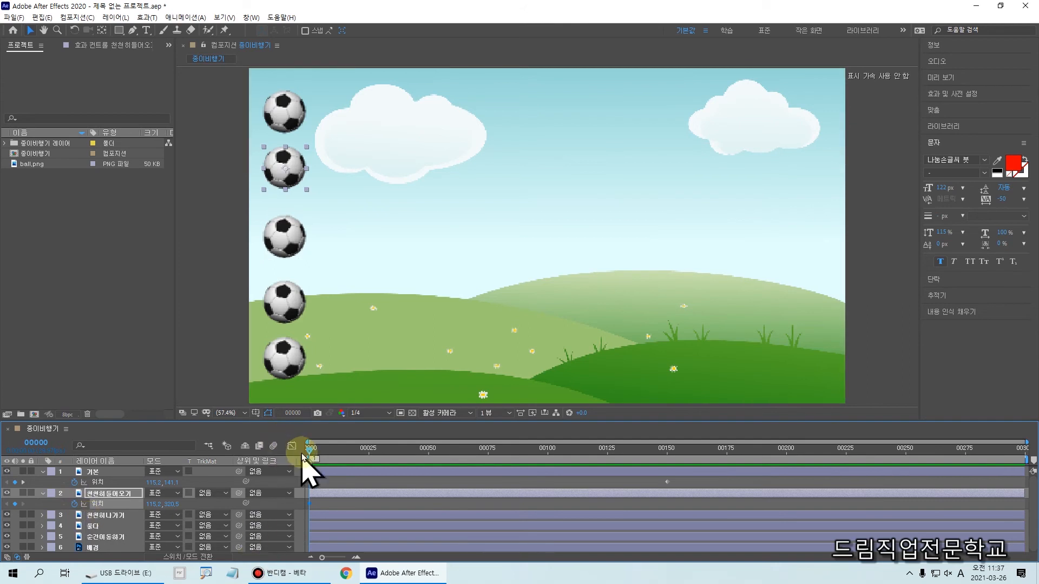
At frame 150, move the 천천히들어오기 ball straight across beneath the first ball, at about x 1726, y 320
drag(312, 453, 670, 493)
drag(667, 443, 669, 554)
drag(287, 166, 790, 172)
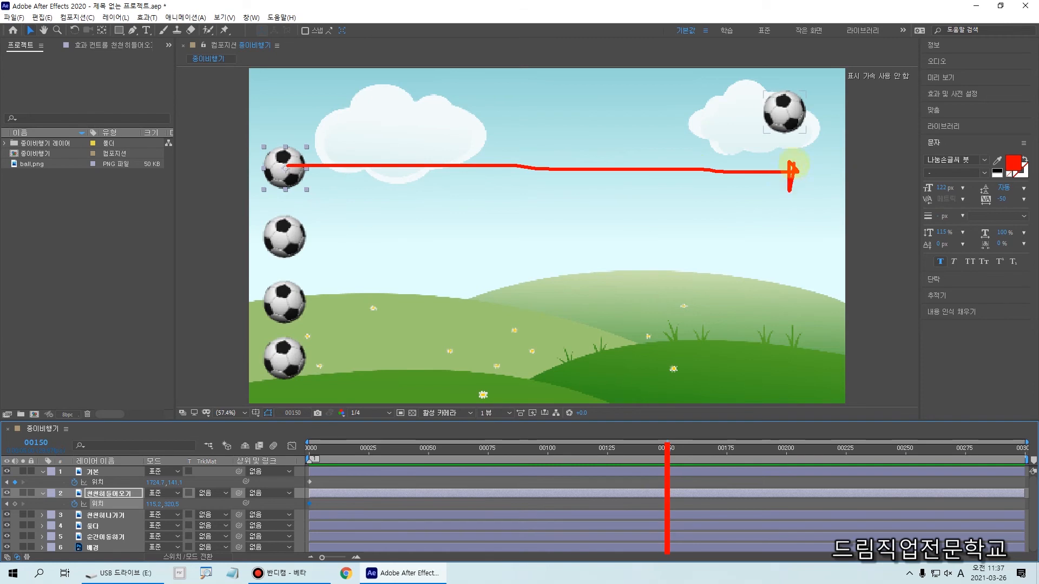
key(Escape)
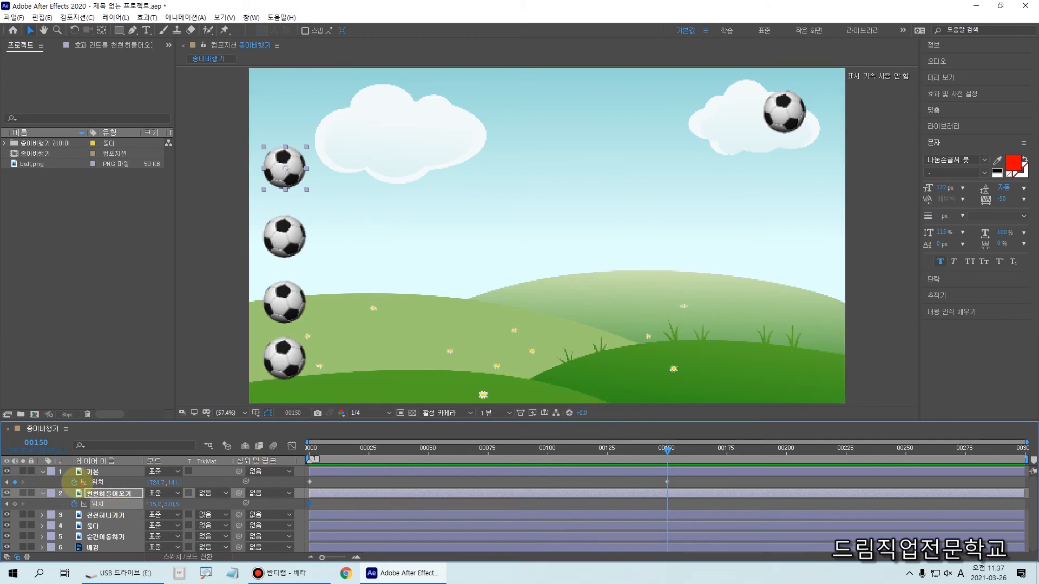
mouse_move(70, 482)
mouse_down()
mouse_move(150, 509)
mouse_move(147, 476)
mouse_up()
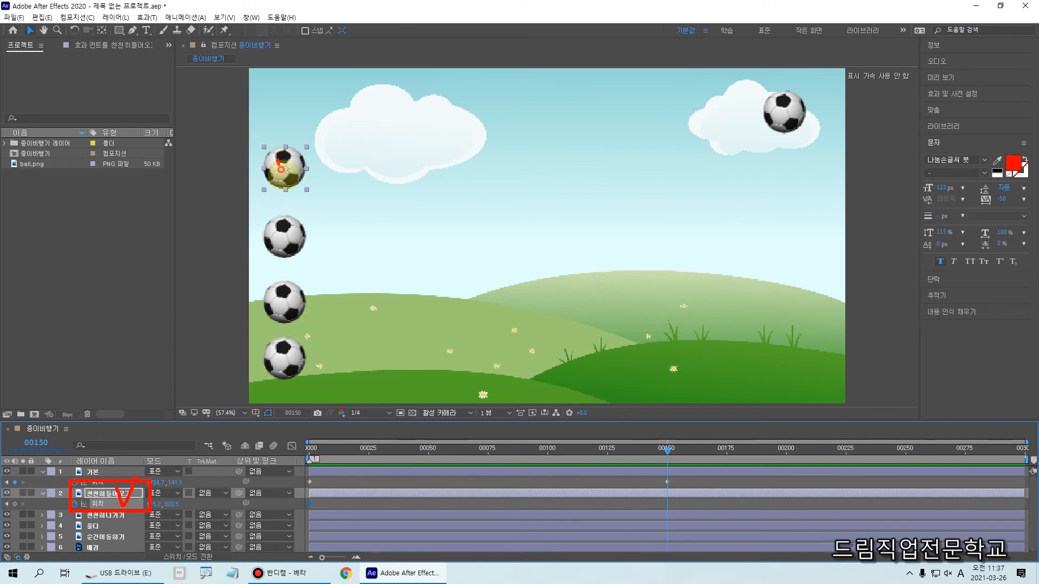
key(Escape)
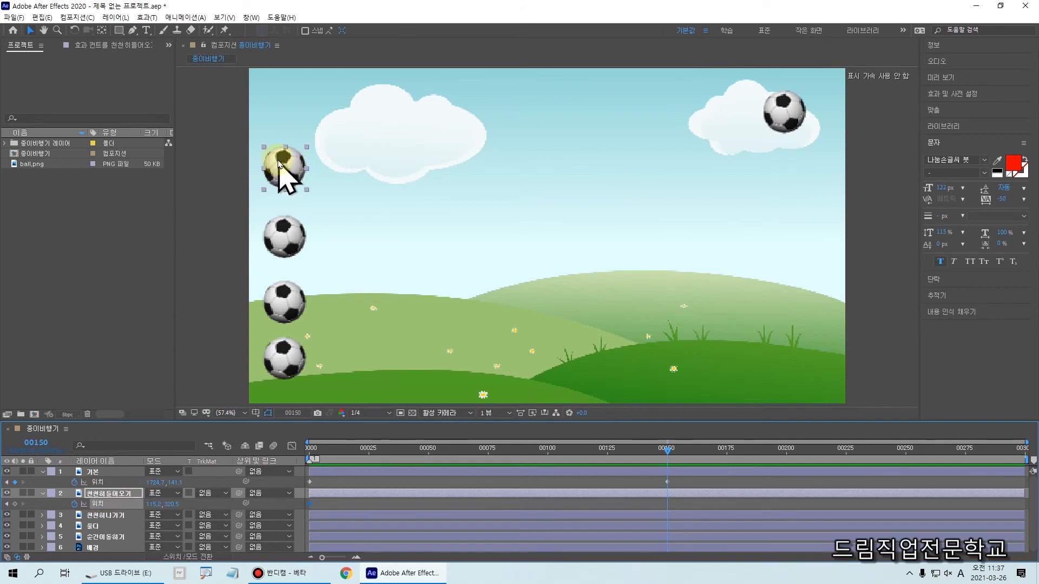
drag(280, 165, 786, 172)
drag(778, 84, 778, 206)
key(Escape)
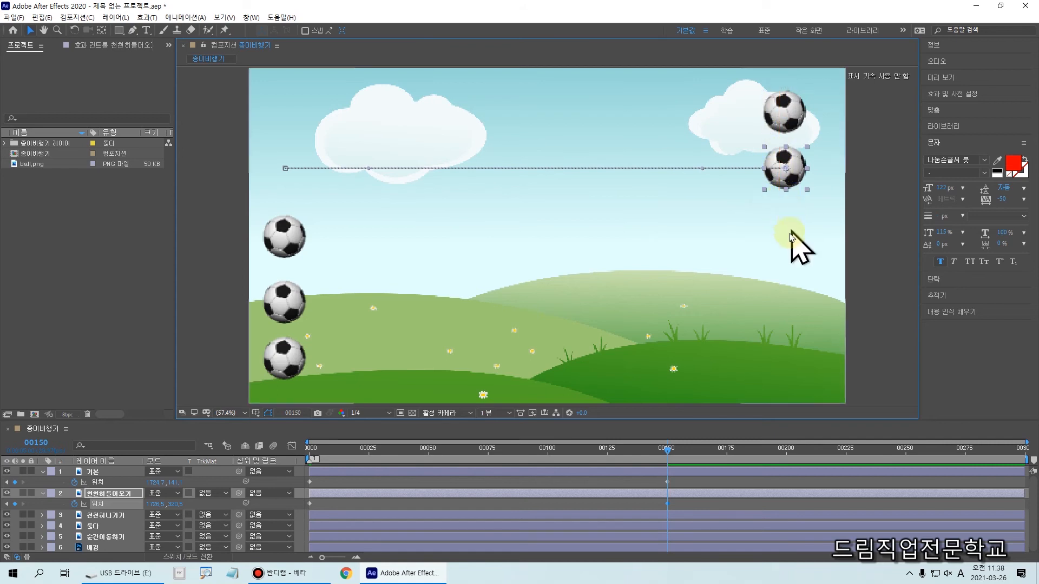
mouse_move(667, 450)
mouse_down()
mouse_move(368, 449)
mouse_move(552, 448)
mouse_move(328, 439)
mouse_move(582, 432)
mouse_move(392, 436)
mouse_move(608, 441)
mouse_move(658, 445)
mouse_move(668, 456)
mouse_move(672, 447)
mouse_up()
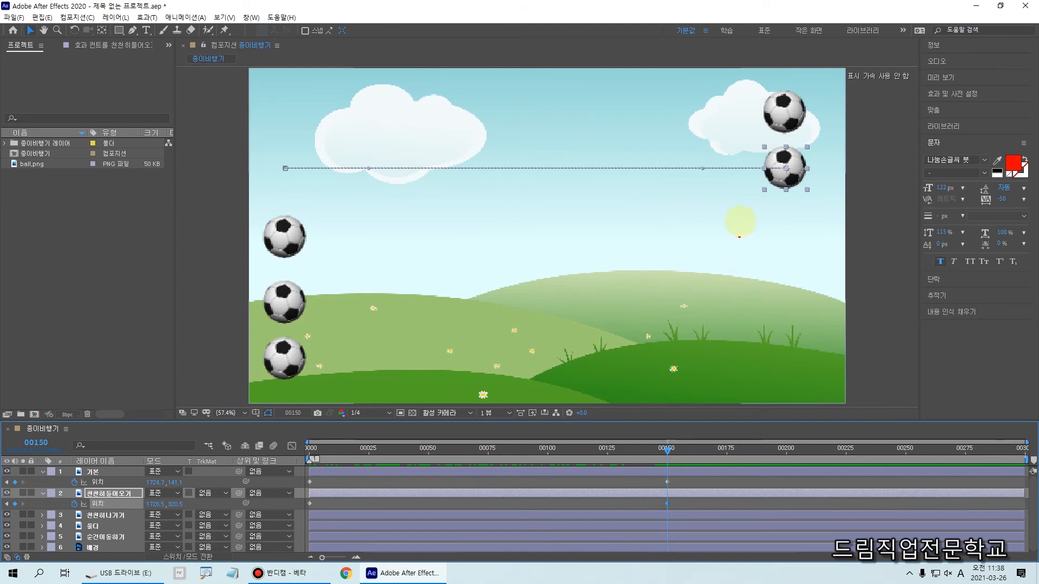
drag(750, 141, 823, 201)
drag(776, 153, 790, 144)
mouse_move(71, 485)
mouse_down()
mouse_move(162, 497)
mouse_move(124, 493)
mouse_up()
key(Escape)
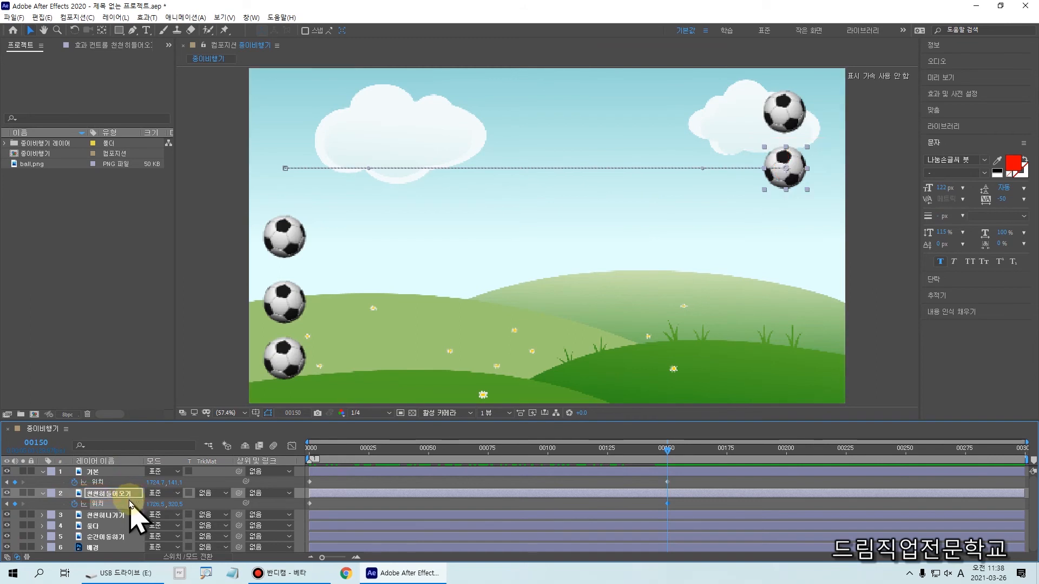
At frame 0, examine the Keyframe Assistant easing options for the 천천히들어오기 layer's first position keyframe
mouse_move(667, 450)
mouse_down()
mouse_move(174, 459)
mouse_move(273, 522)
mouse_move(304, 493)
mouse_move(324, 520)
mouse_move(315, 495)
mouse_up()
key(Escape)
click(310, 505)
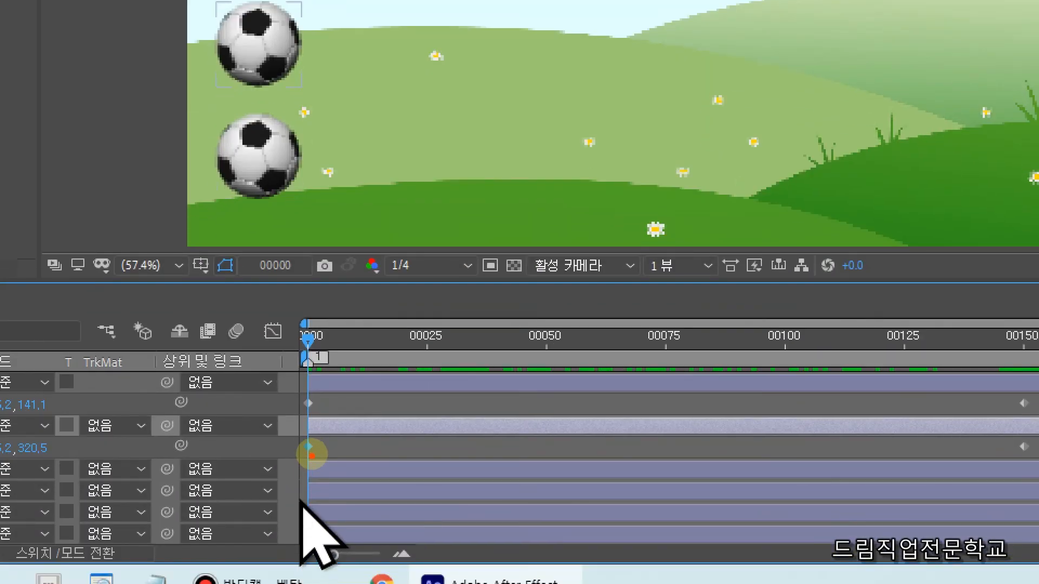
click(308, 447)
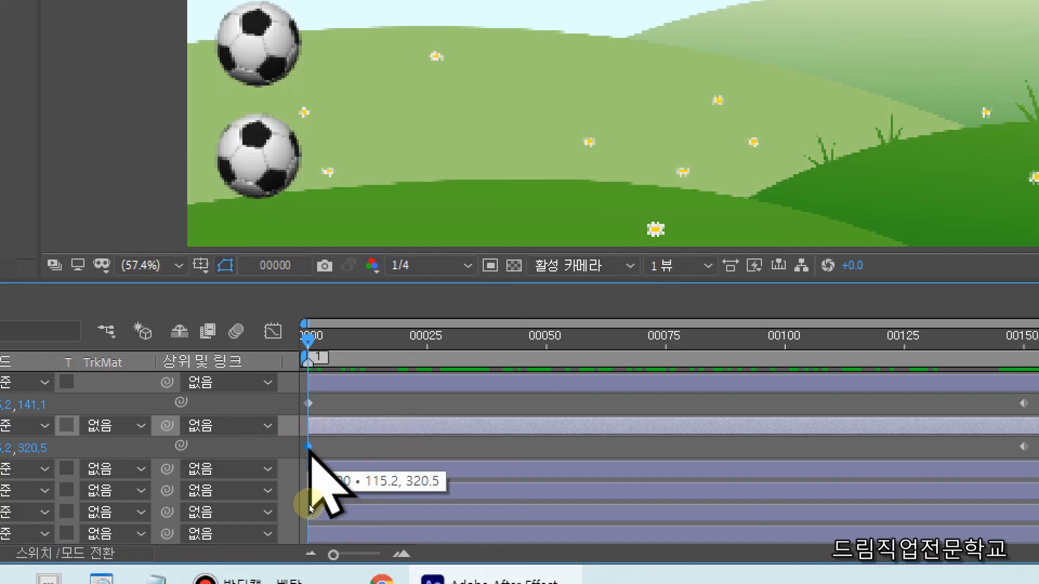
right_click(309, 448)
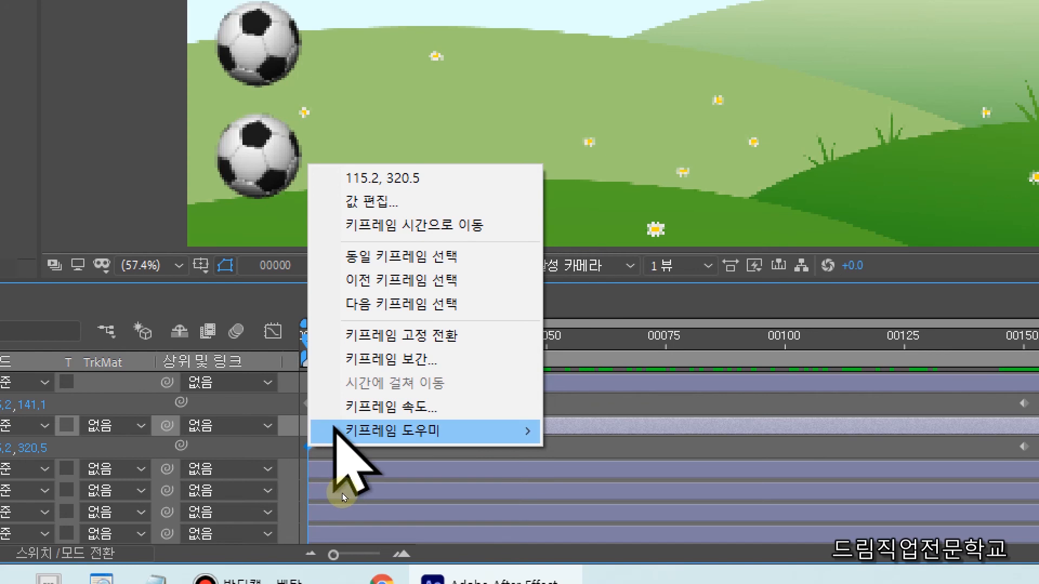
mouse_move(377, 431)
drag(331, 414, 470, 446)
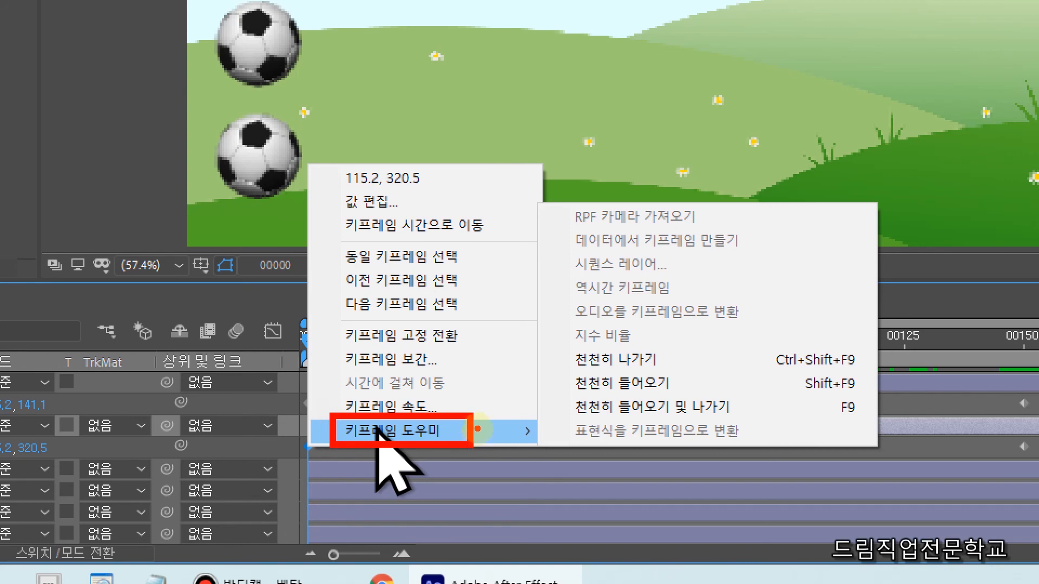
mouse_move(572, 391)
mouse_down()
mouse_move(683, 392)
mouse_move(611, 372)
mouse_up()
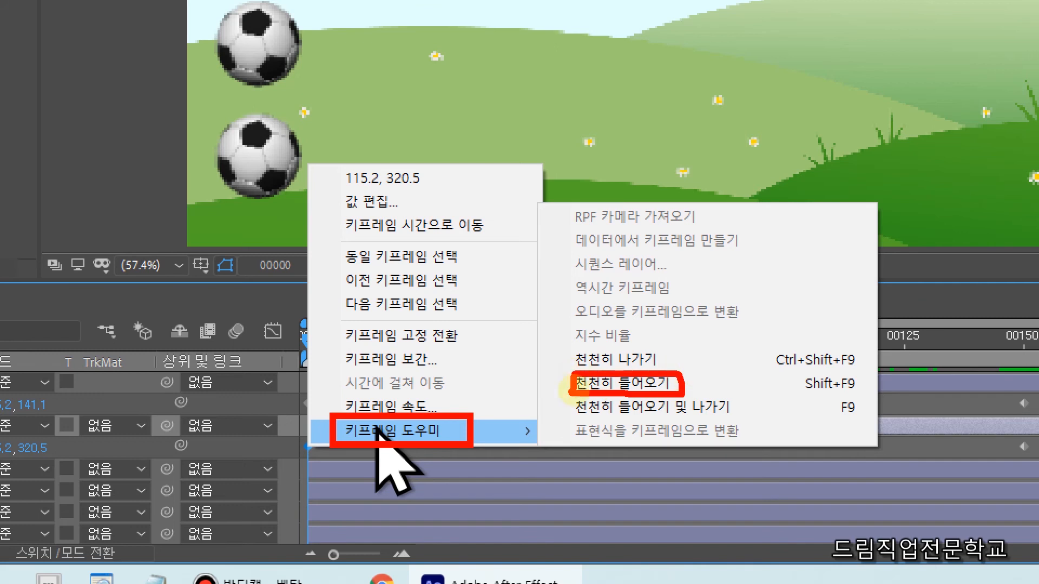
key(Escape)
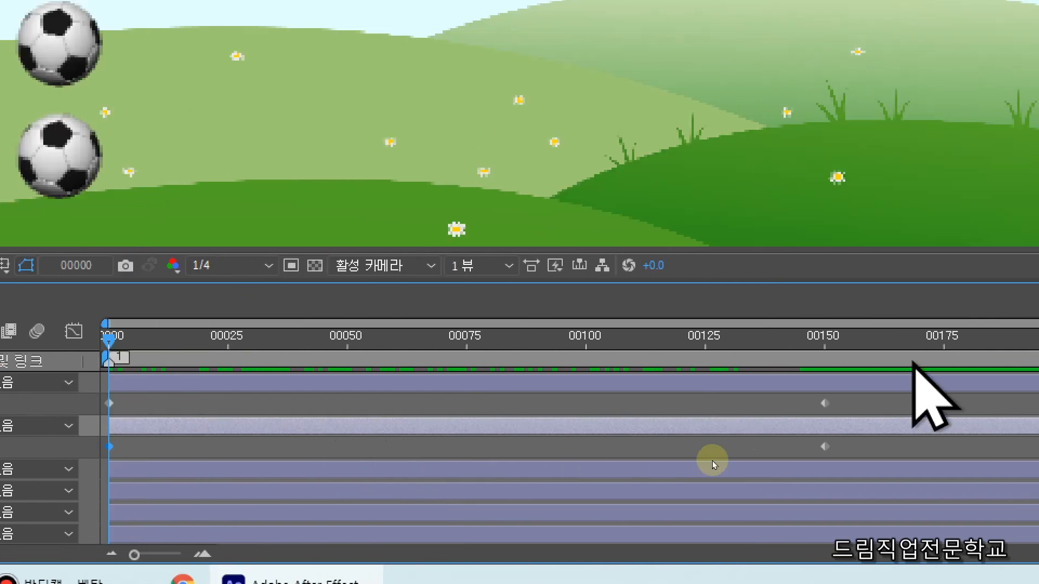
Apply the 천천히 들어오기 (Easy Ease In) keyframe assistant to the 천천히들어오기 layer's position keyframe at frame 150
click(868, 447)
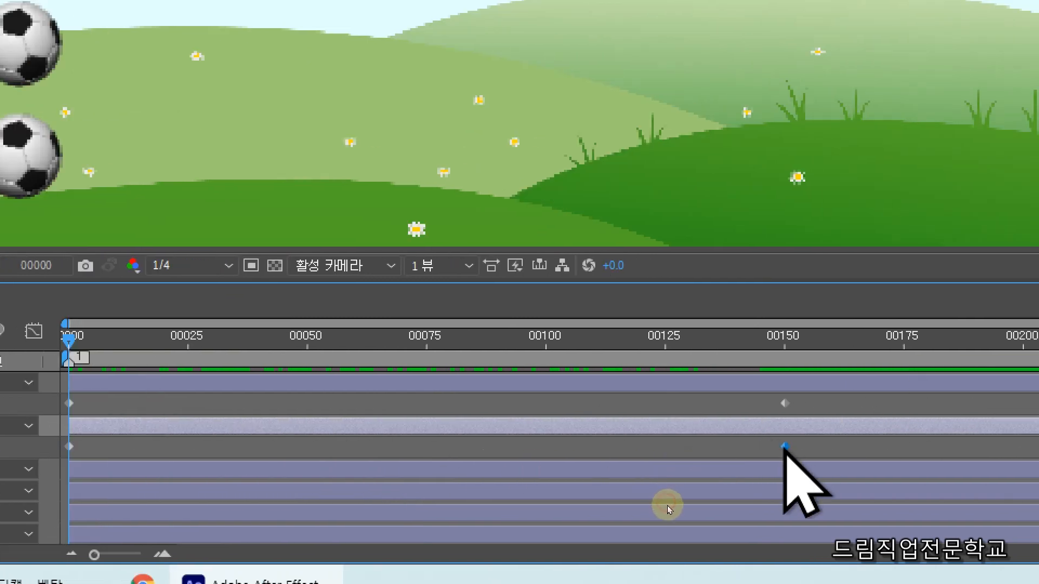
click(789, 335)
drag(789, 335, 784, 336)
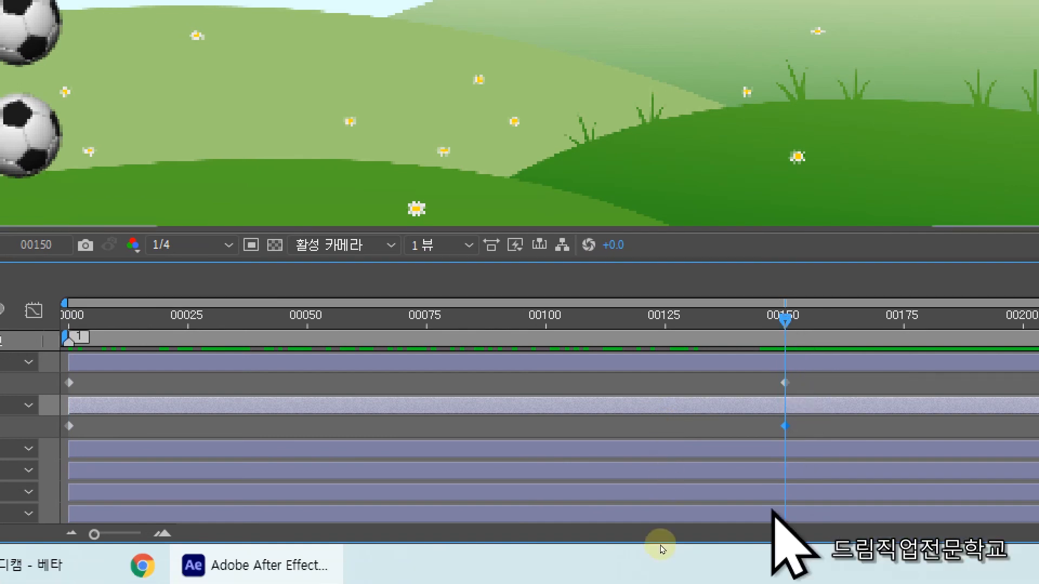
drag(786, 420, 790, 422)
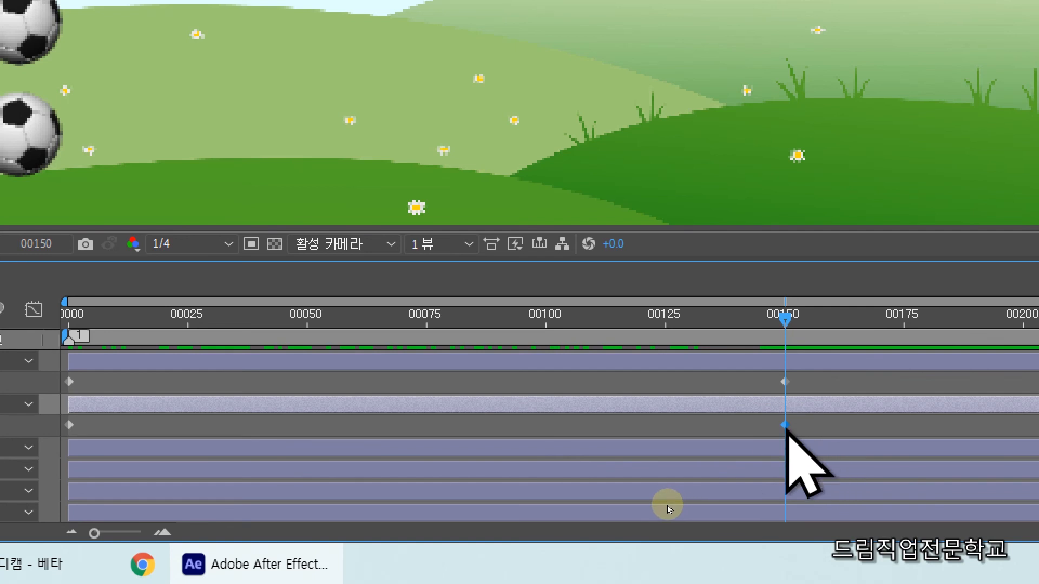
right_click(784, 426)
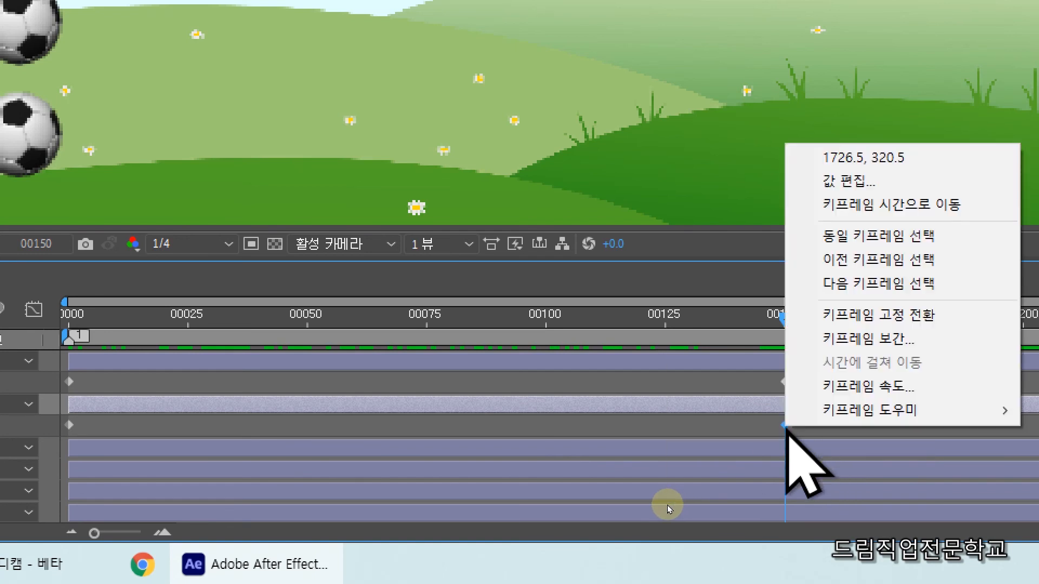
mouse_move(850, 411)
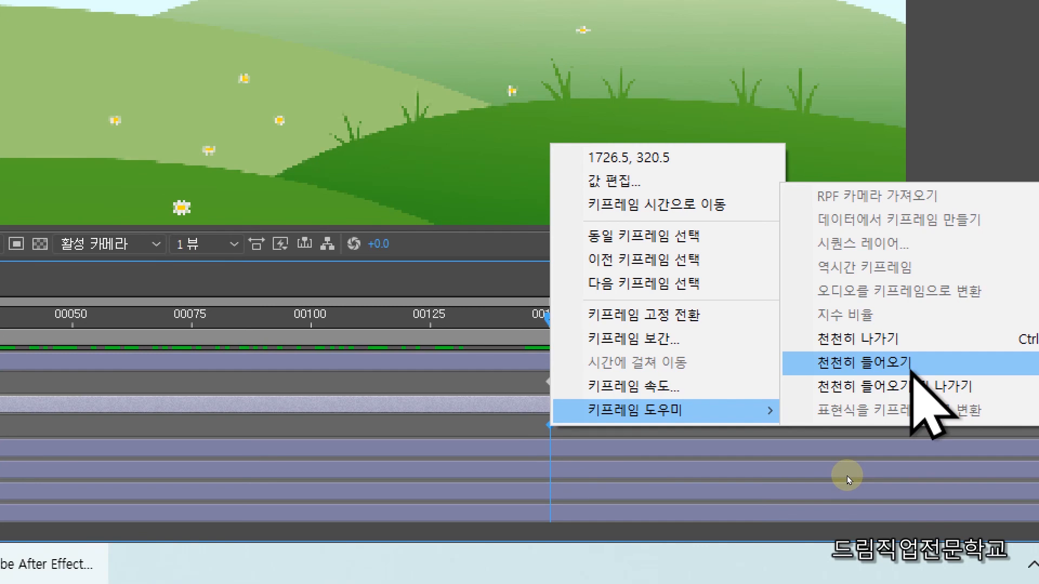
click(912, 372)
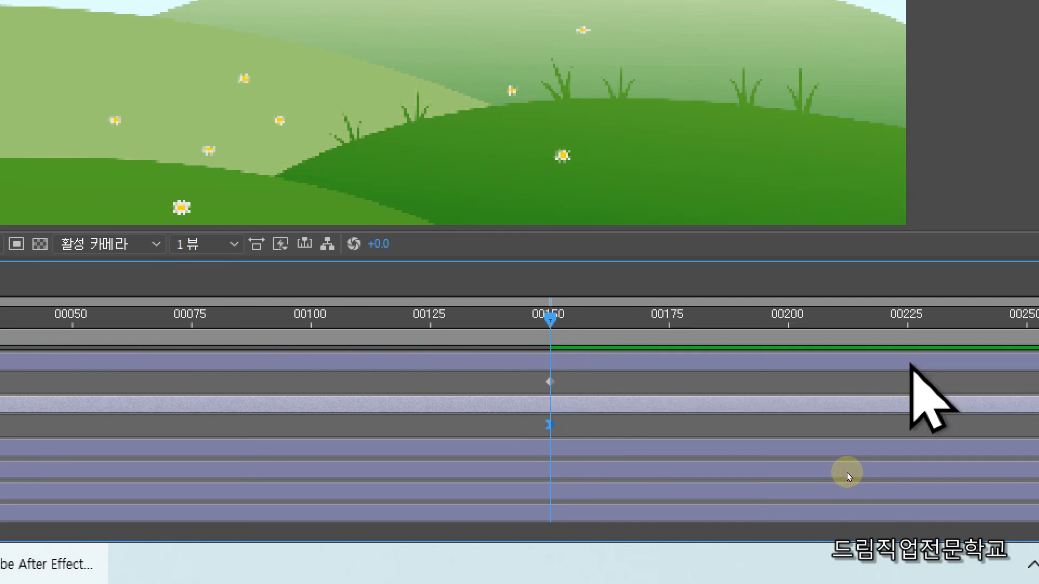
key(ctrl+2)
drag(532, 402, 570, 445)
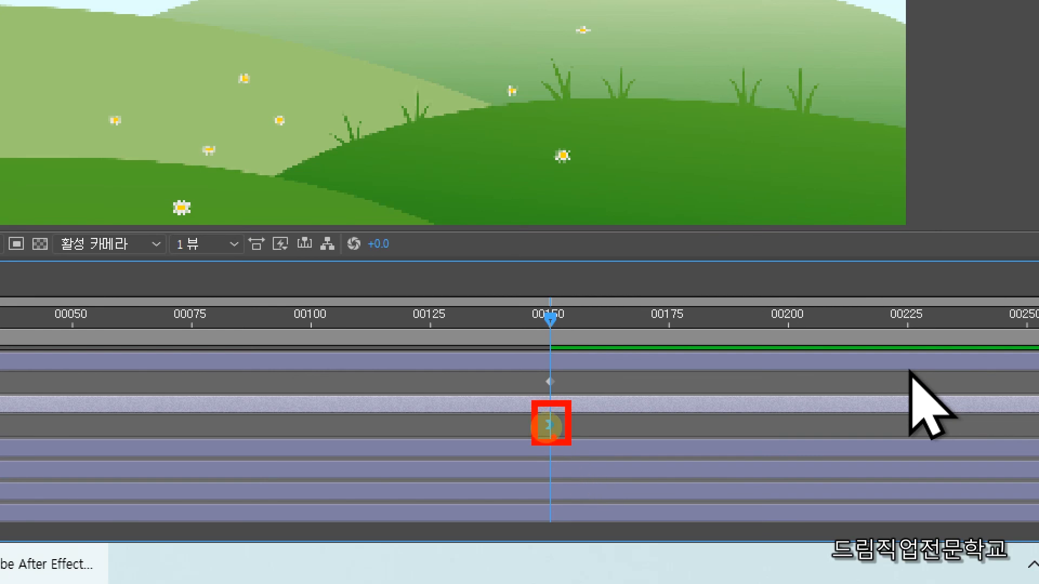
drag(543, 417, 556, 411)
key(Escape)
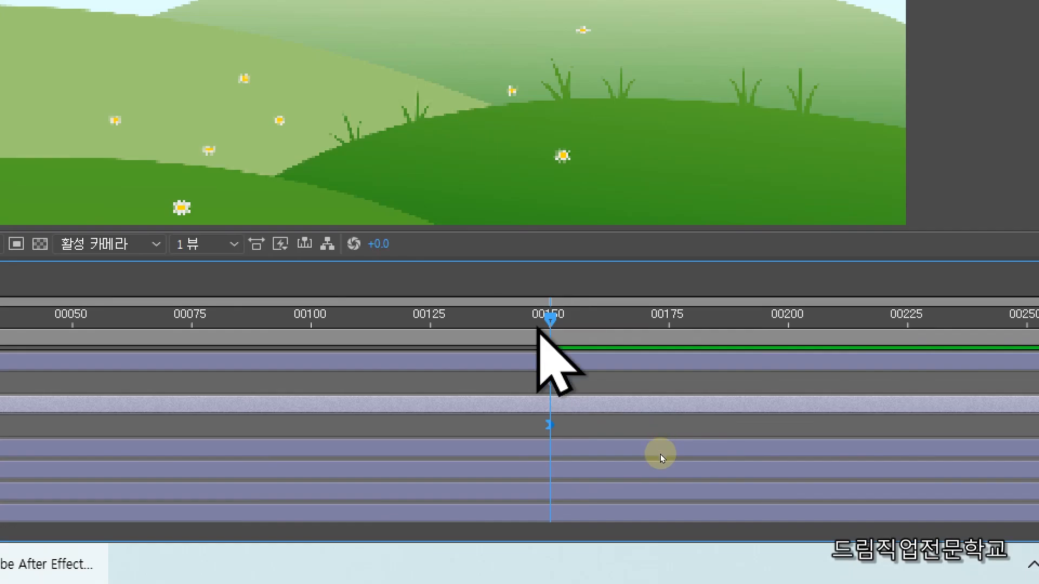
key(ctrl+4)
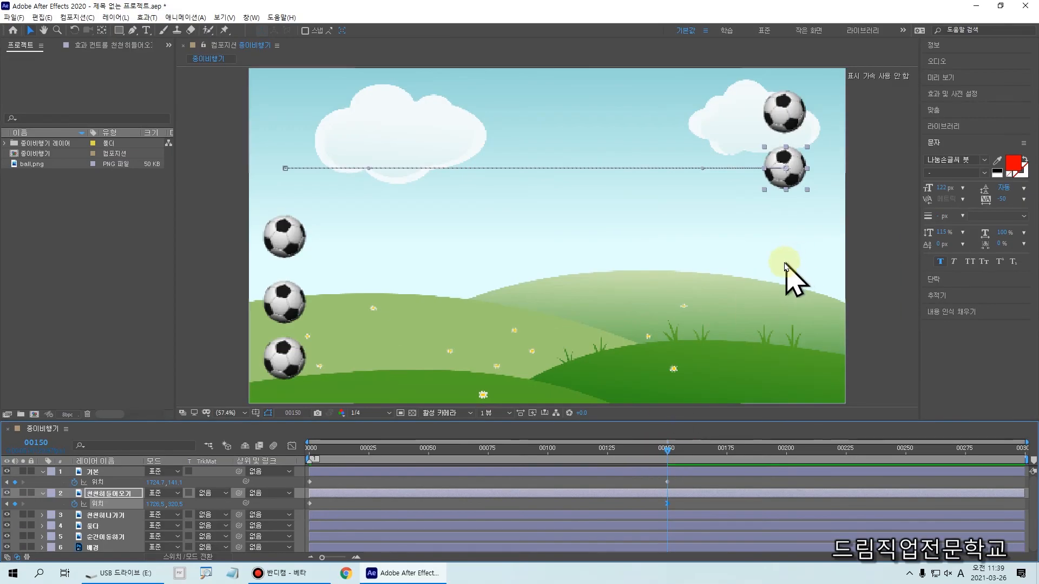
drag(756, 135, 834, 195)
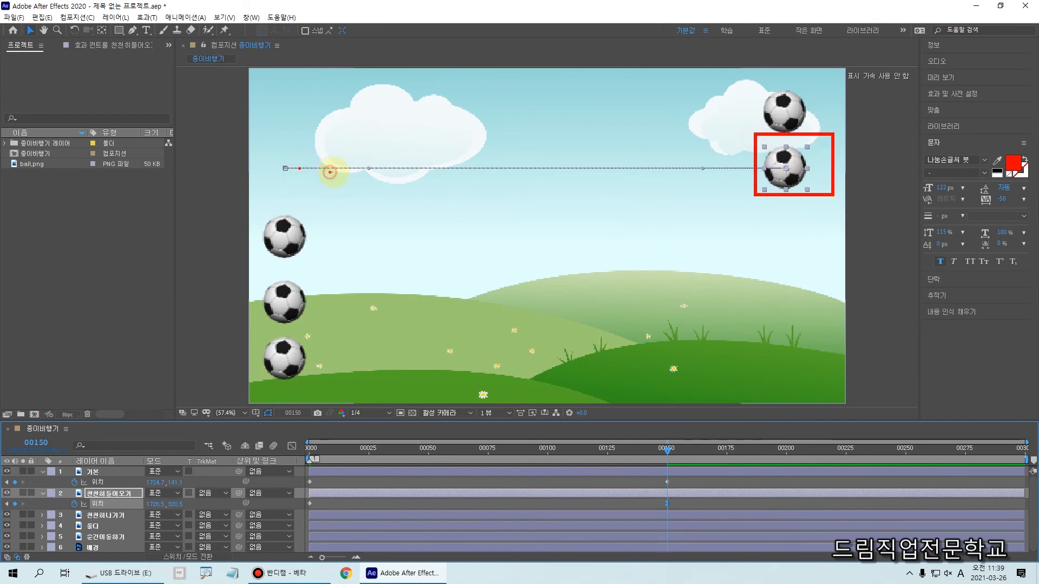
click(449, 177)
click(492, 175)
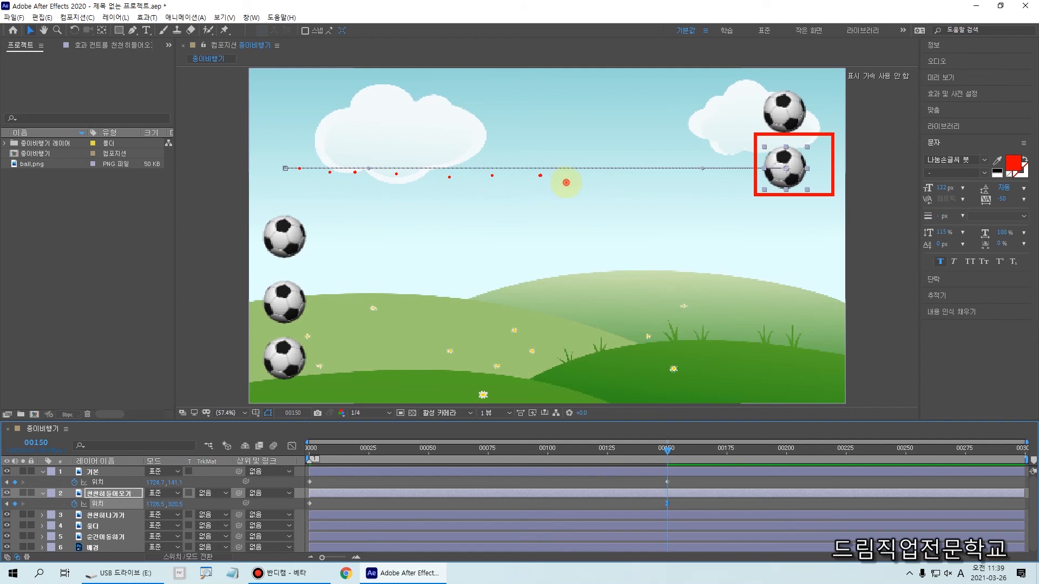
mouse_move(778, 174)
mouse_down()
mouse_move(783, 162)
mouse_move(778, 180)
mouse_up()
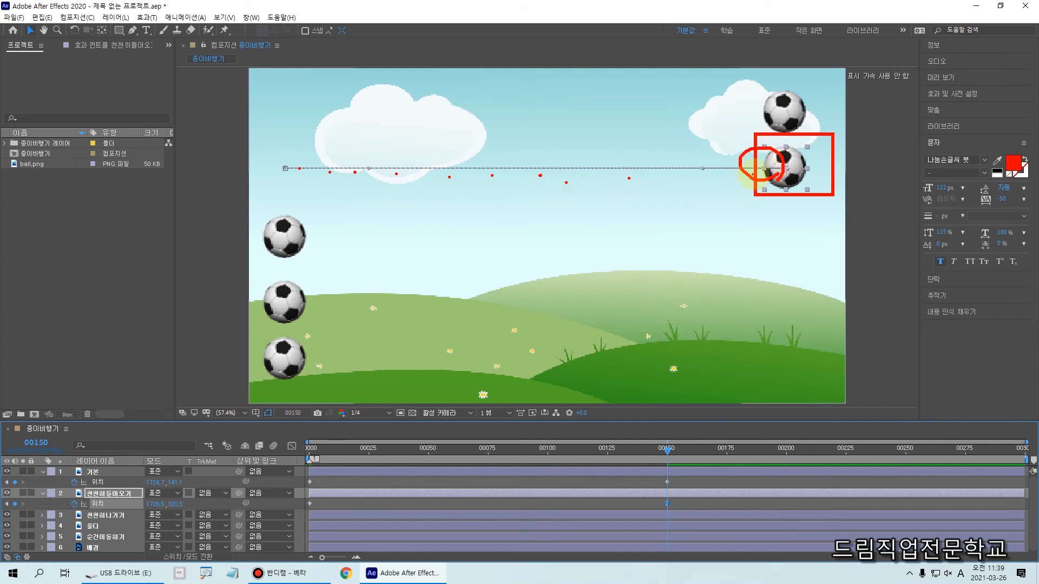
key(Escape)
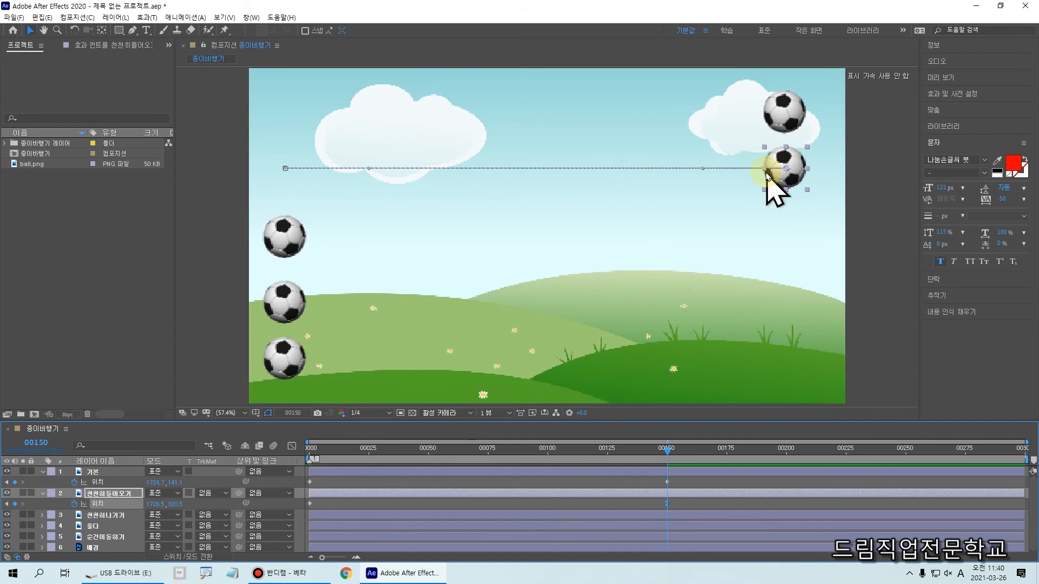
key(ctrl+1)
click(670, 159)
drag(714, 160, 775, 161)
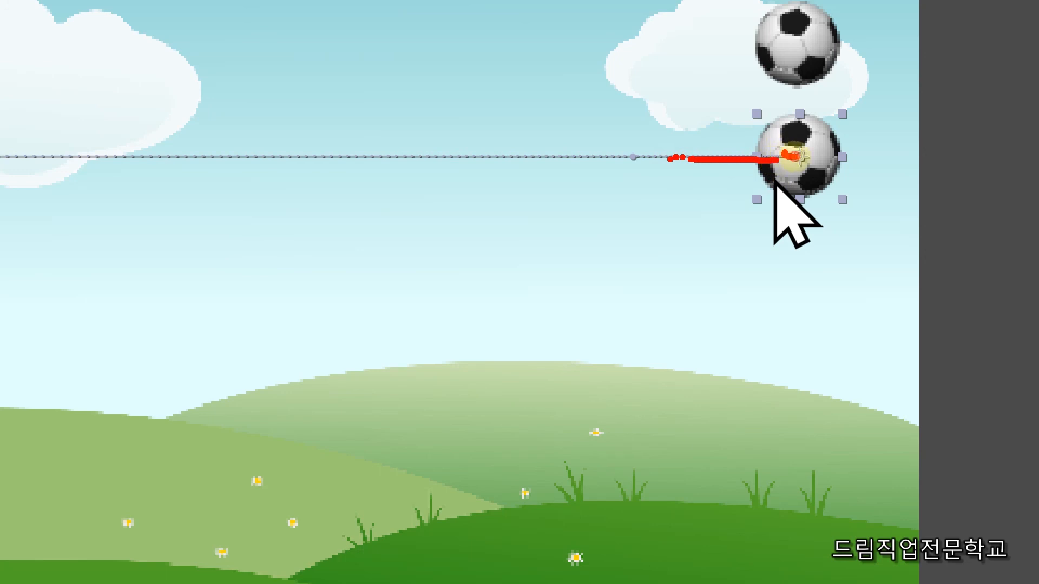
click(791, 185)
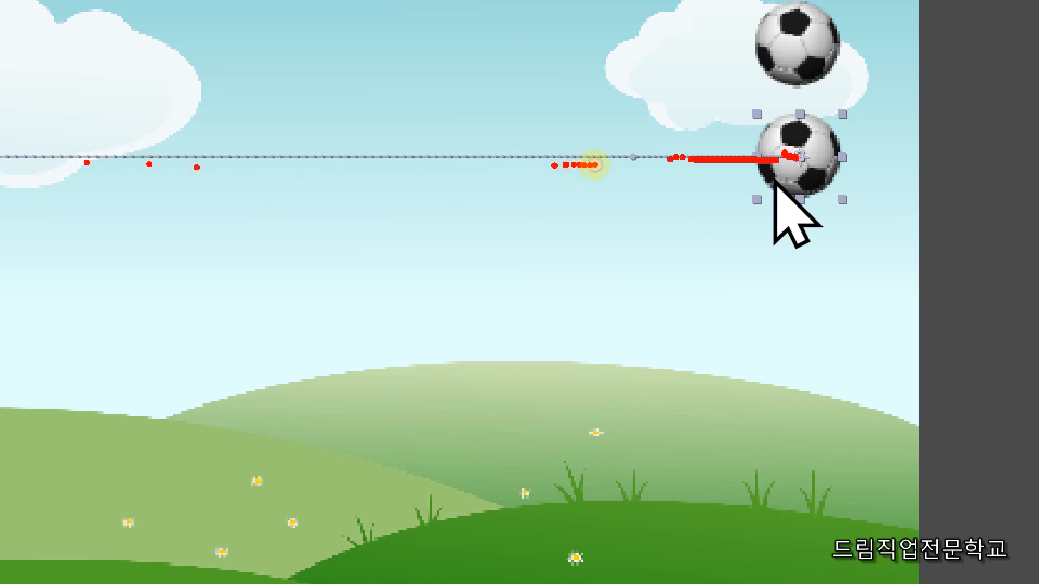
mouse_move(595, 197)
mouse_down()
mouse_move(531, 145)
mouse_move(582, 200)
mouse_up()
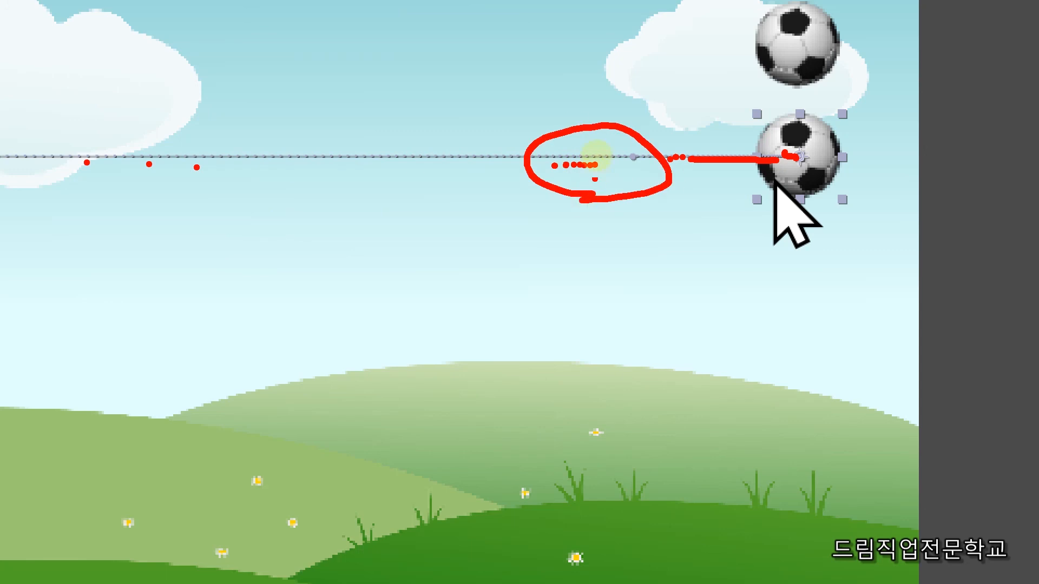
drag(612, 117, 634, 148)
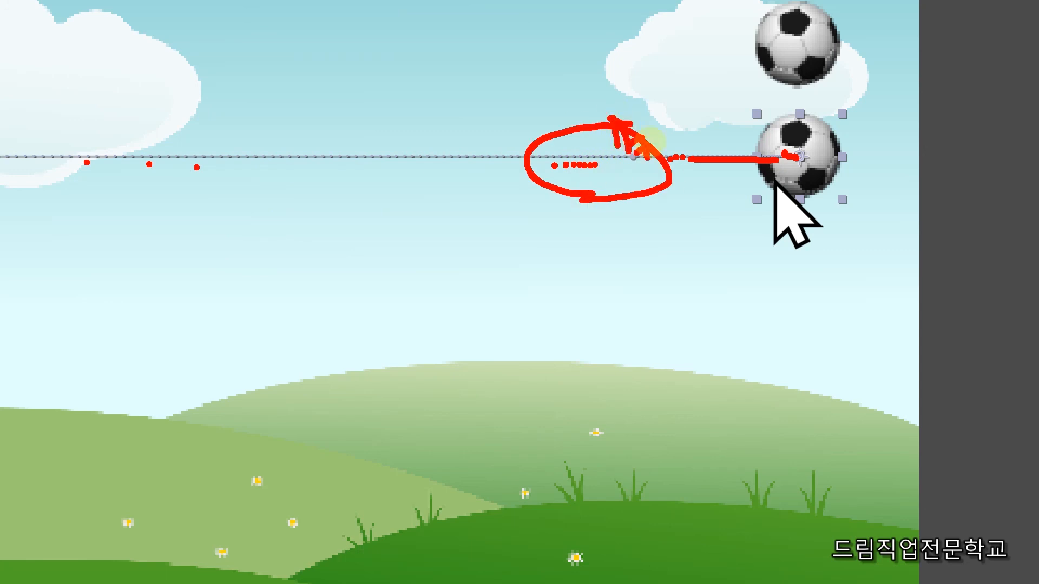
key(Escape)
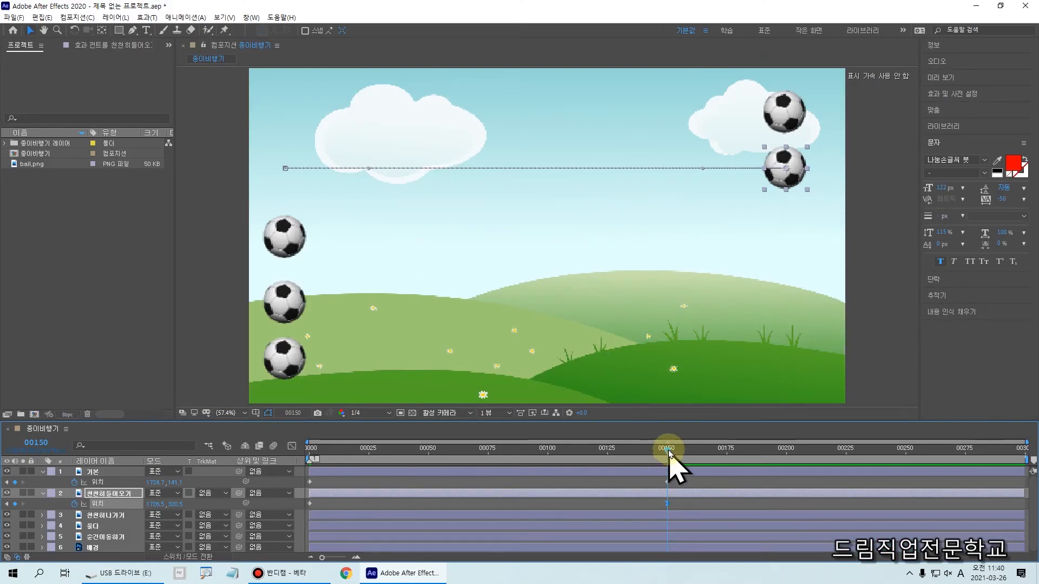
Preview the first two balls' motion from frame 0 to compare their easing, and stop playback
click(308, 444)
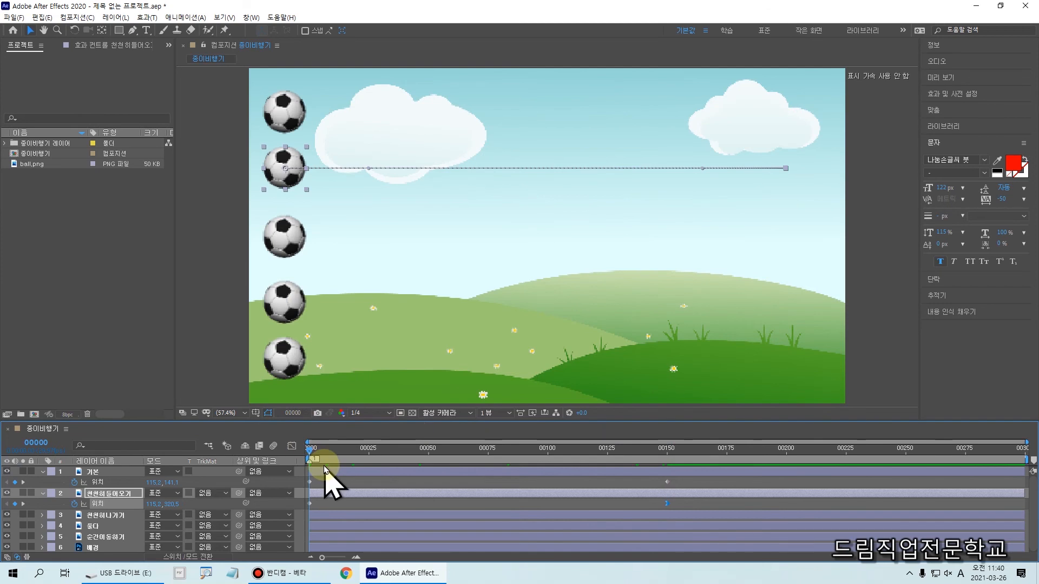
drag(313, 525, 310, 524)
drag(284, 80, 283, 186)
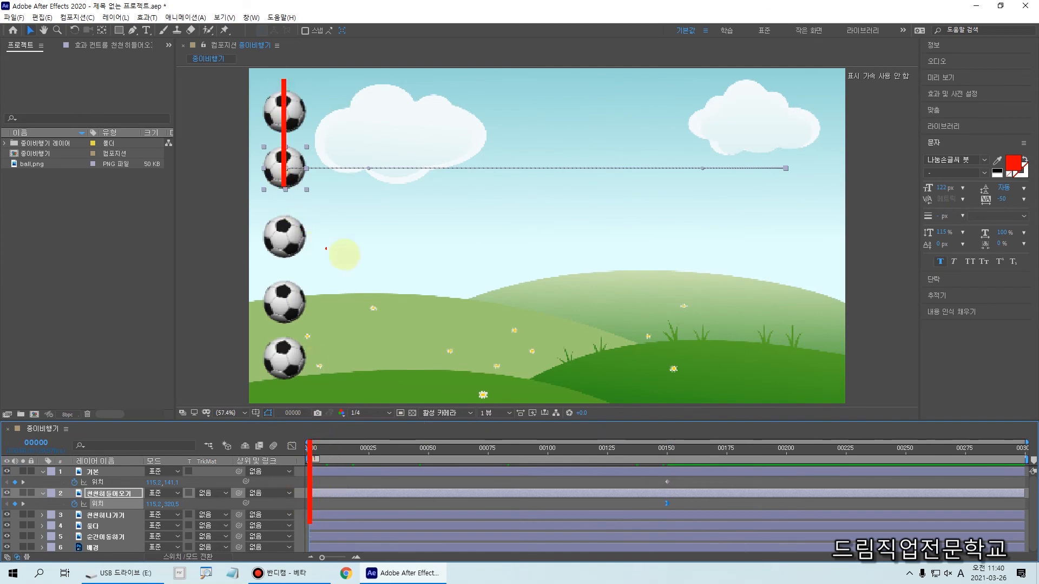
key(space)
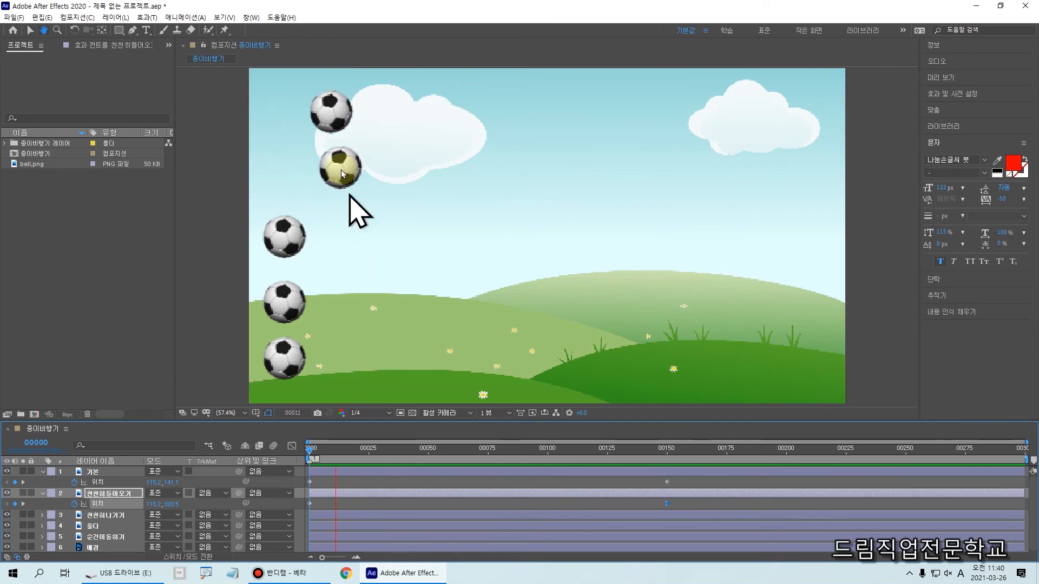
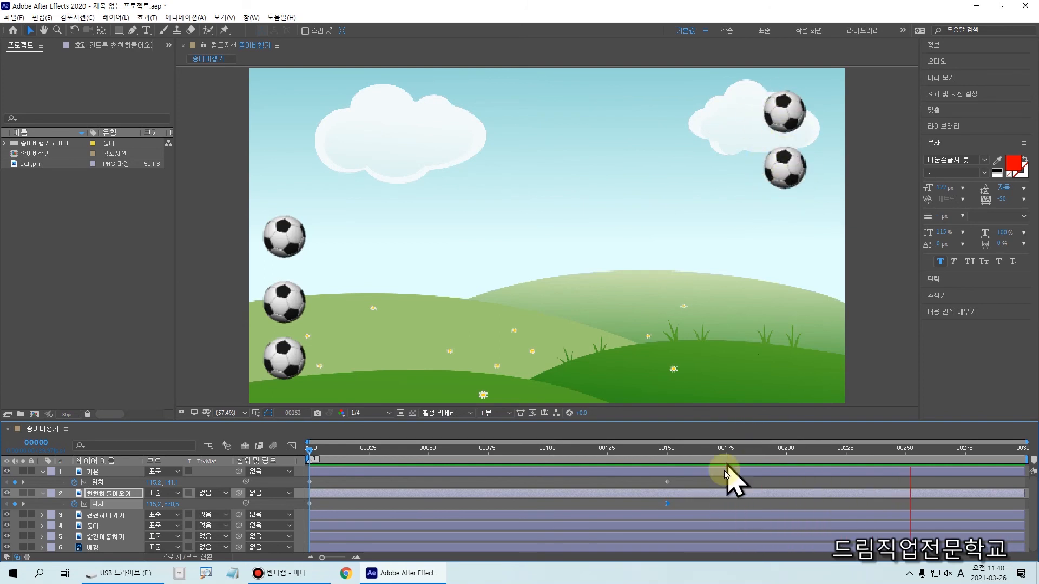
key(space)
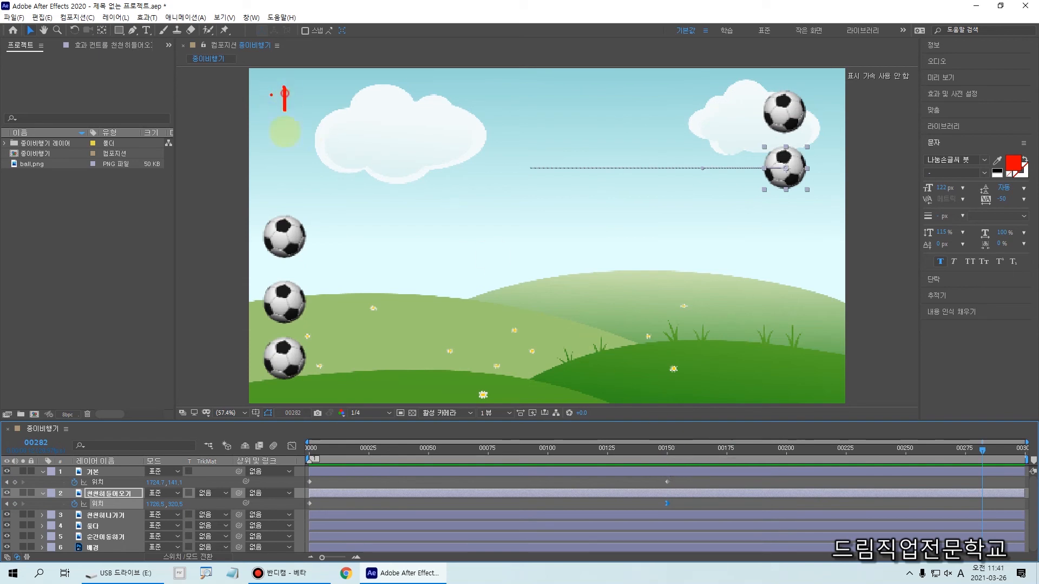
mouse_move(288, 103)
mouse_down()
mouse_move(798, 99)
mouse_move(782, 139)
mouse_up()
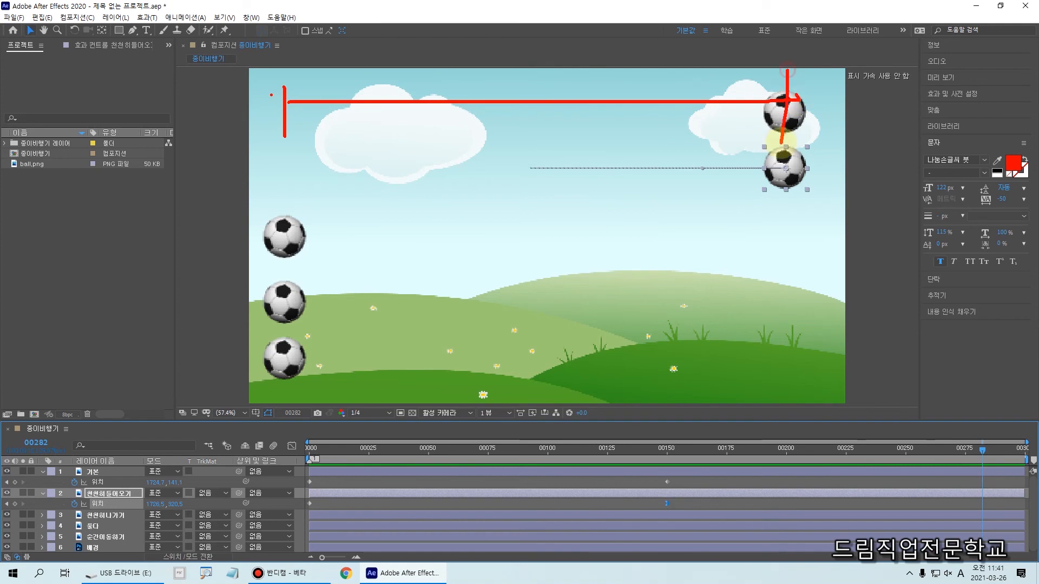
click(459, 80)
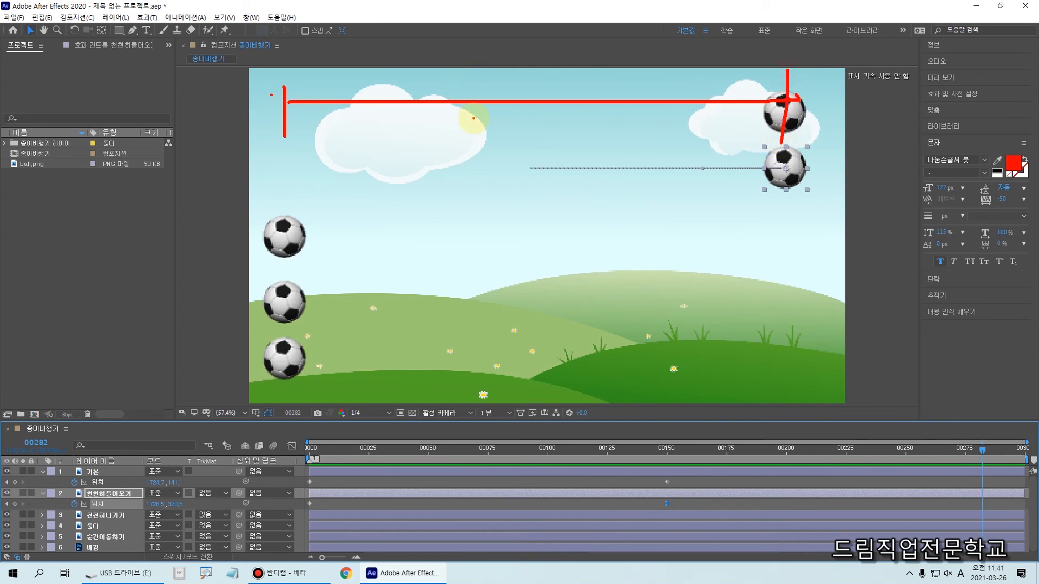
mouse_move(294, 171)
mouse_down()
mouse_move(653, 163)
mouse_move(771, 184)
mouse_move(730, 150)
mouse_move(742, 190)
mouse_move(792, 150)
mouse_move(771, 187)
mouse_up()
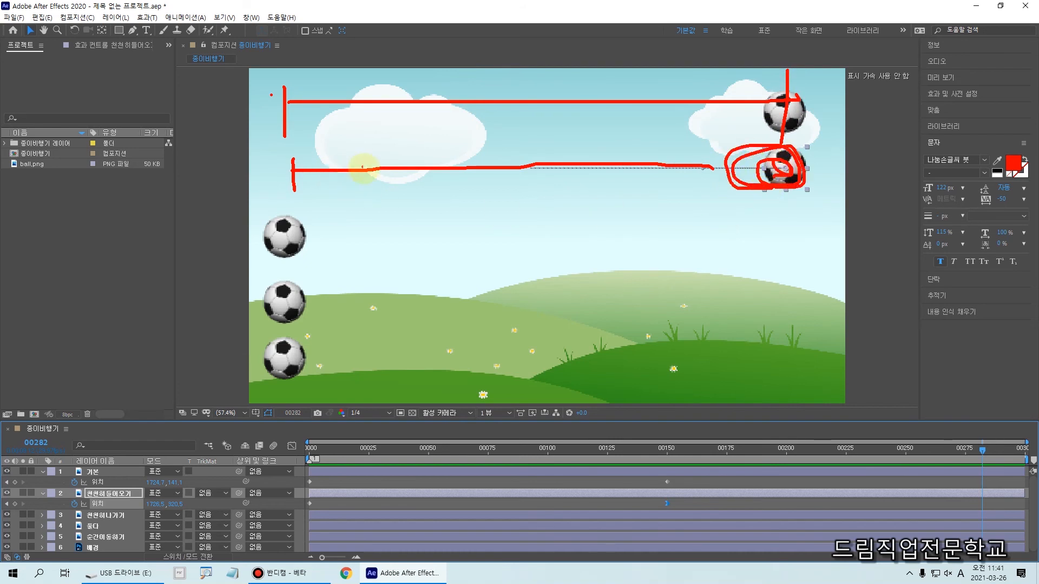
mouse_move(380, 194)
mouse_down()
mouse_move(331, 186)
mouse_move(371, 141)
mouse_up()
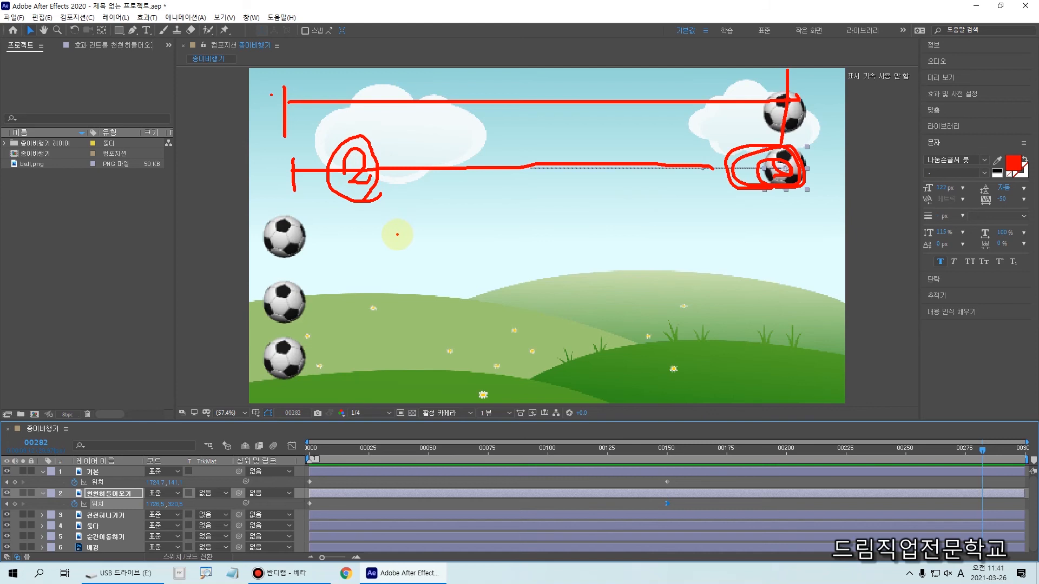
Select the third ball's 천천히나가기 layer and reveal only its Position property in the timeline
click(295, 242)
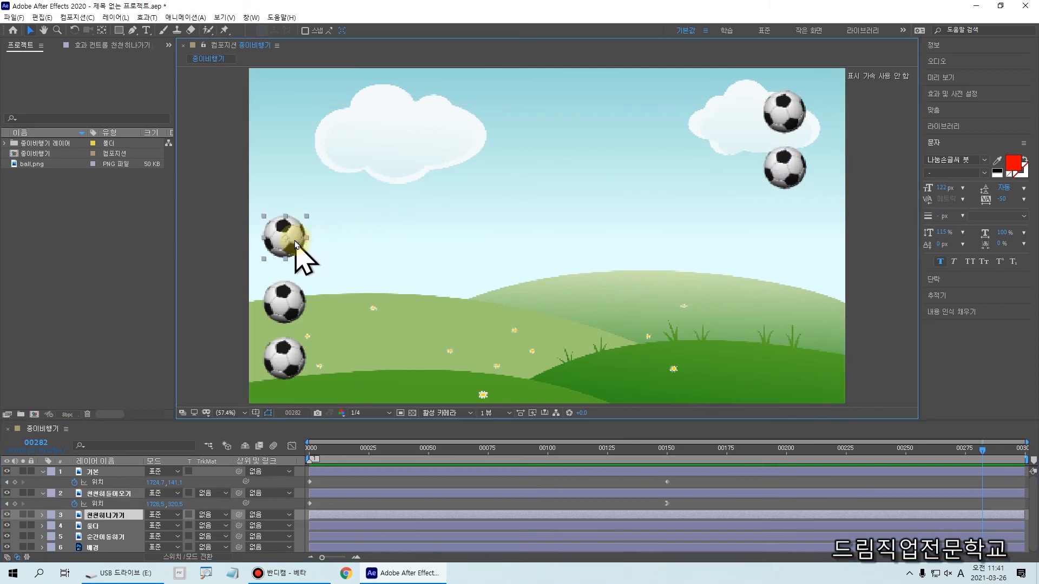
drag(259, 205, 315, 272)
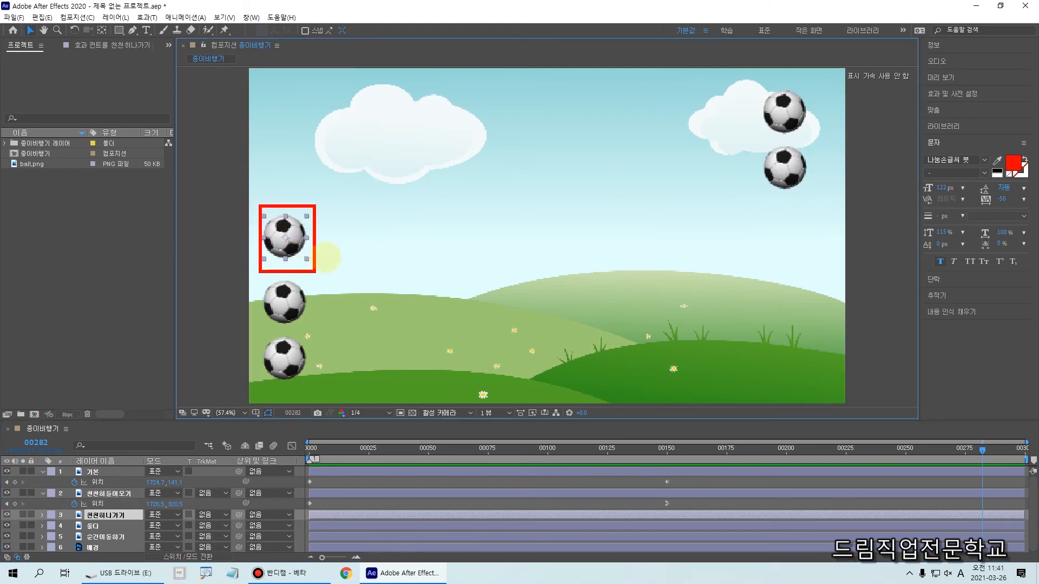
key(Escape)
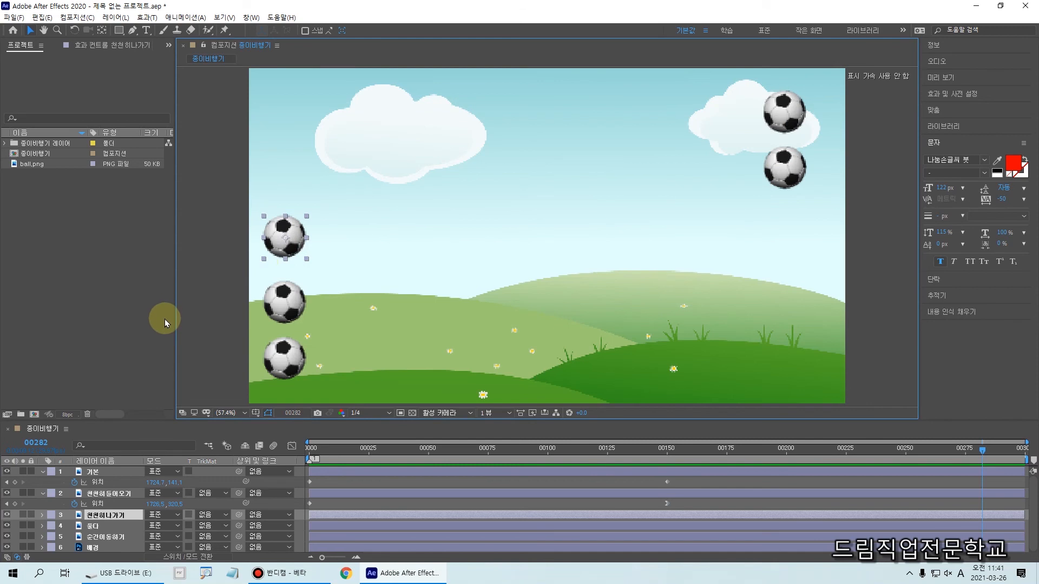
click(89, 516)
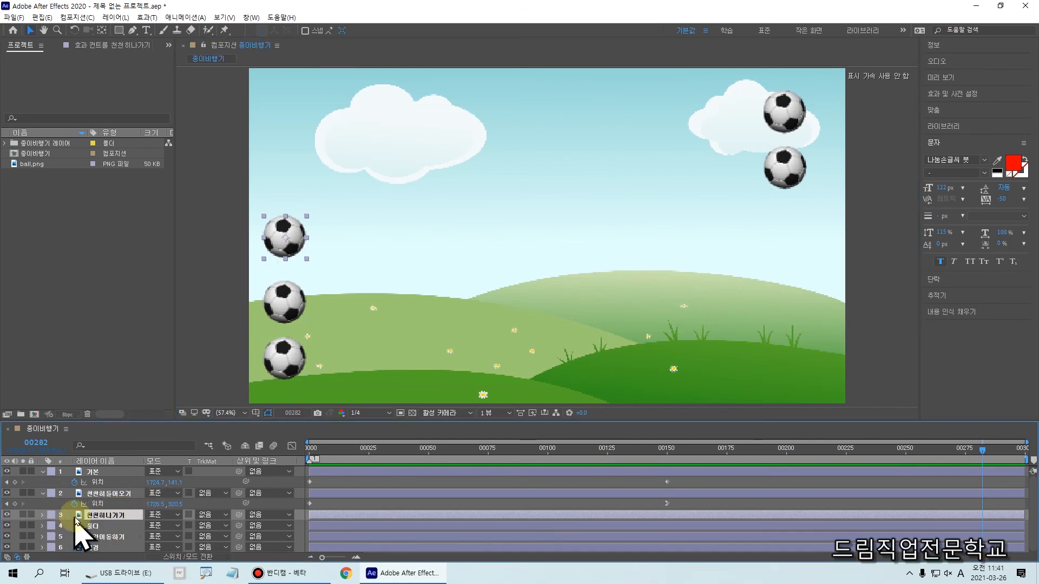
mouse_move(84, 511)
mouse_down()
mouse_move(140, 522)
mouse_move(146, 509)
mouse_up()
key(Escape)
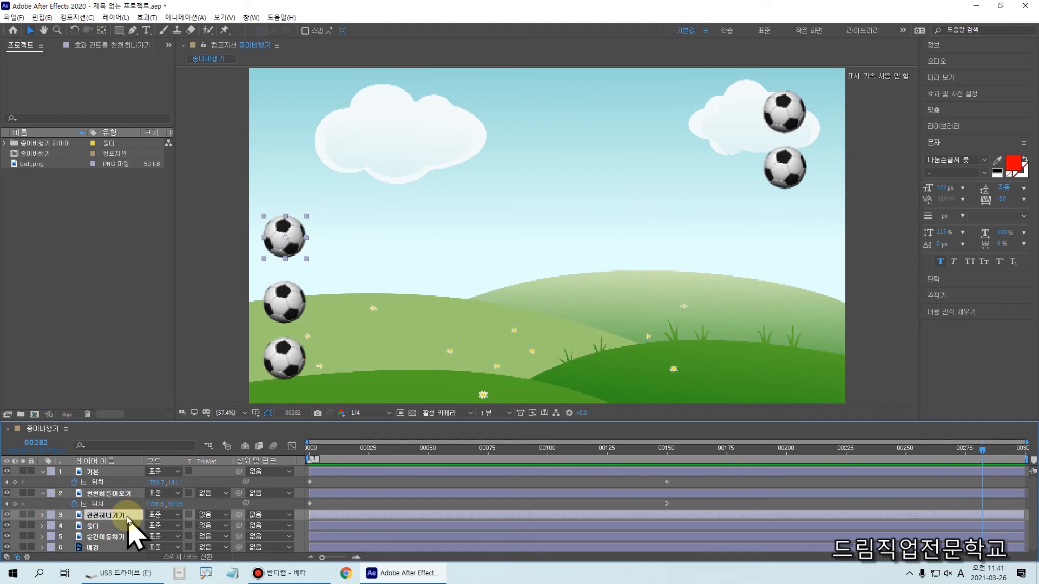
key(p)
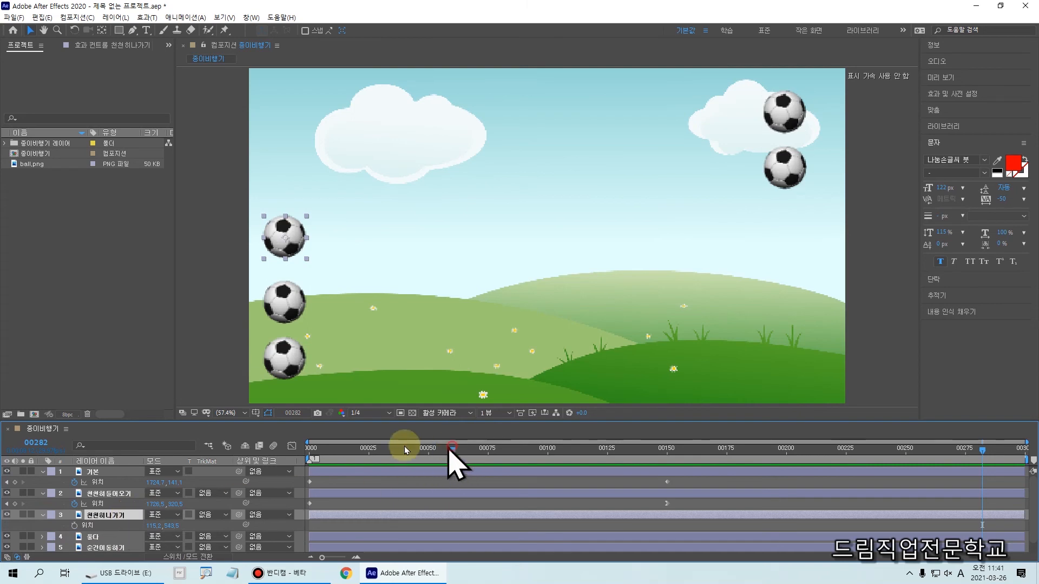
At frame 0, start position keyframing for the 천천히나가기 layer
key(Home)
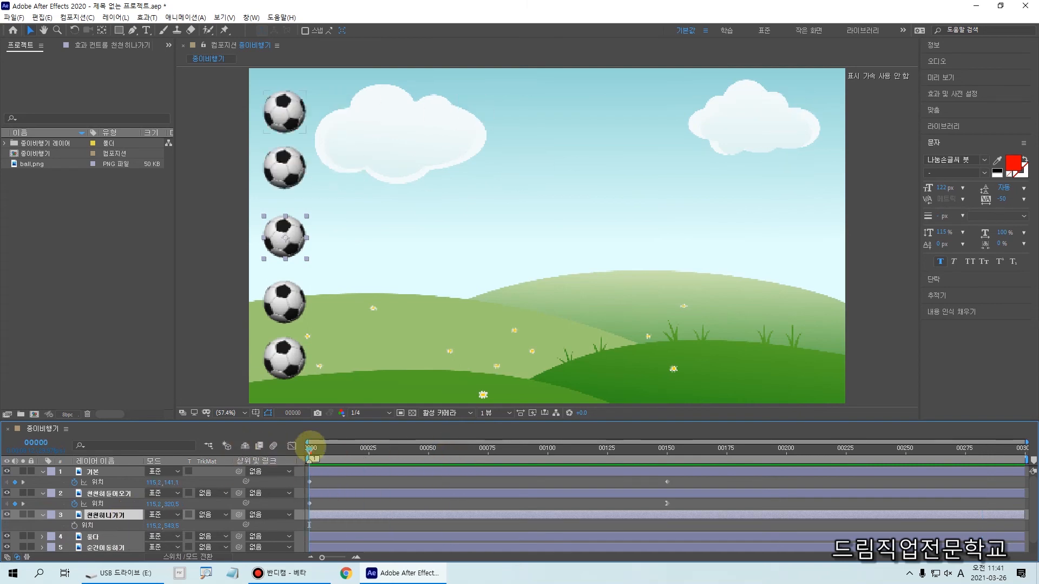
drag(309, 548, 311, 549)
mouse_move(313, 410)
mouse_down()
mouse_move(311, 444)
mouse_move(323, 432)
mouse_up()
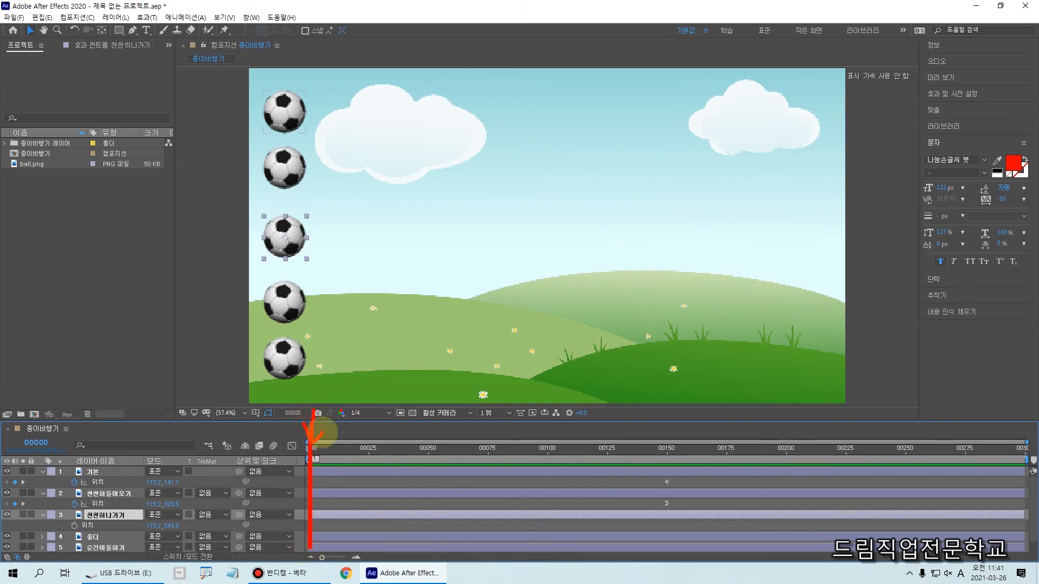
mouse_move(22, 507)
mouse_down()
mouse_move(43, 527)
mouse_move(162, 533)
mouse_up()
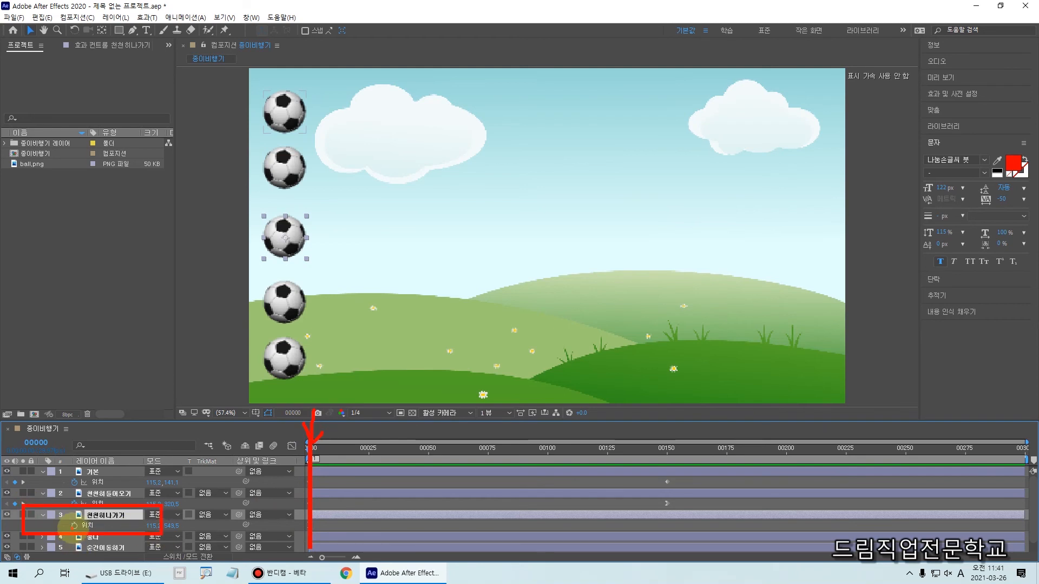
drag(66, 523, 78, 518)
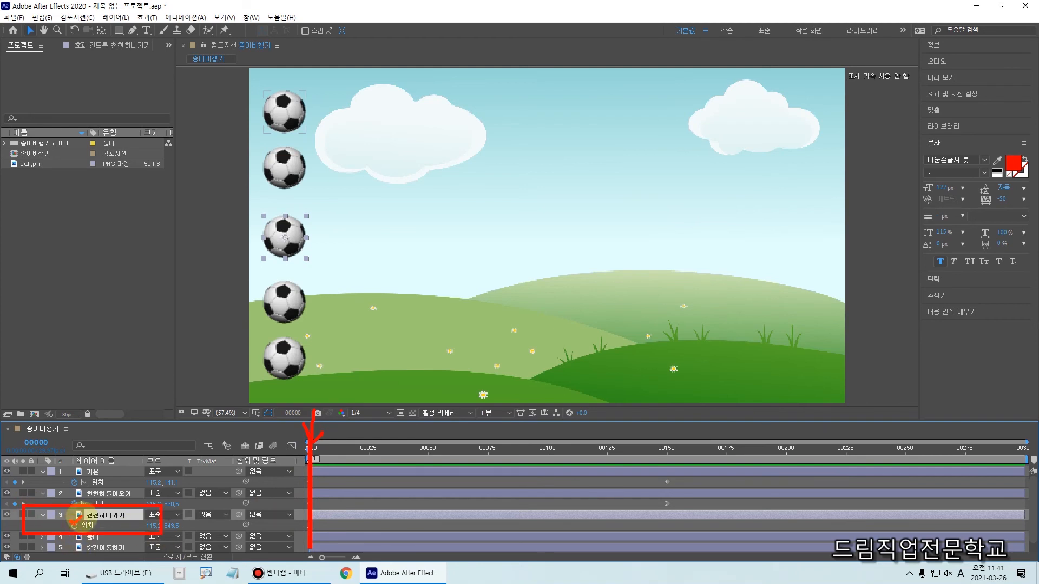
click(75, 526)
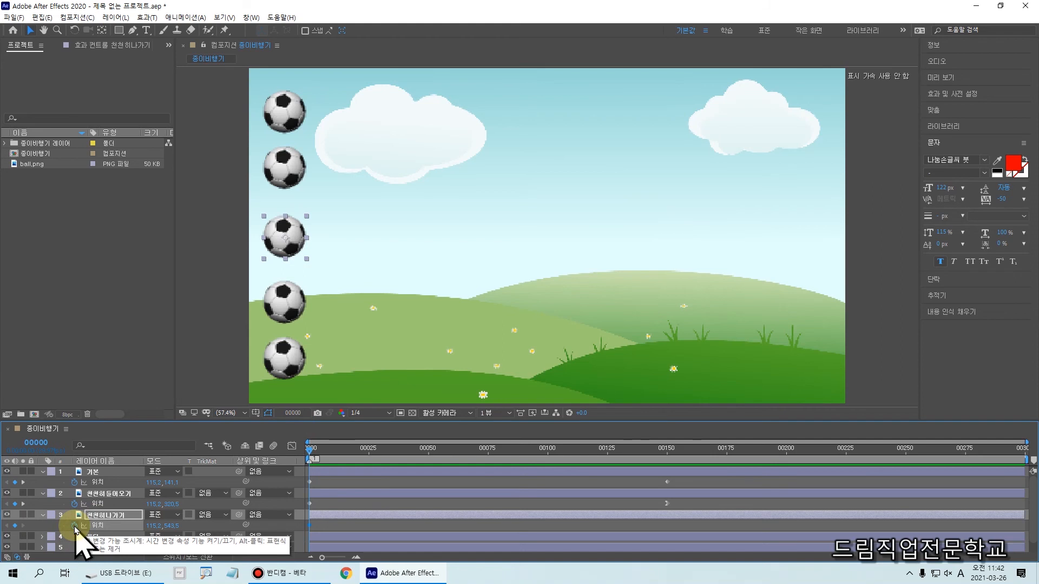
At frame 150, move the 천천히나가기 ball straight across beneath the first two balls, at about x 1726, y 543.5
drag(339, 453, 671, 471)
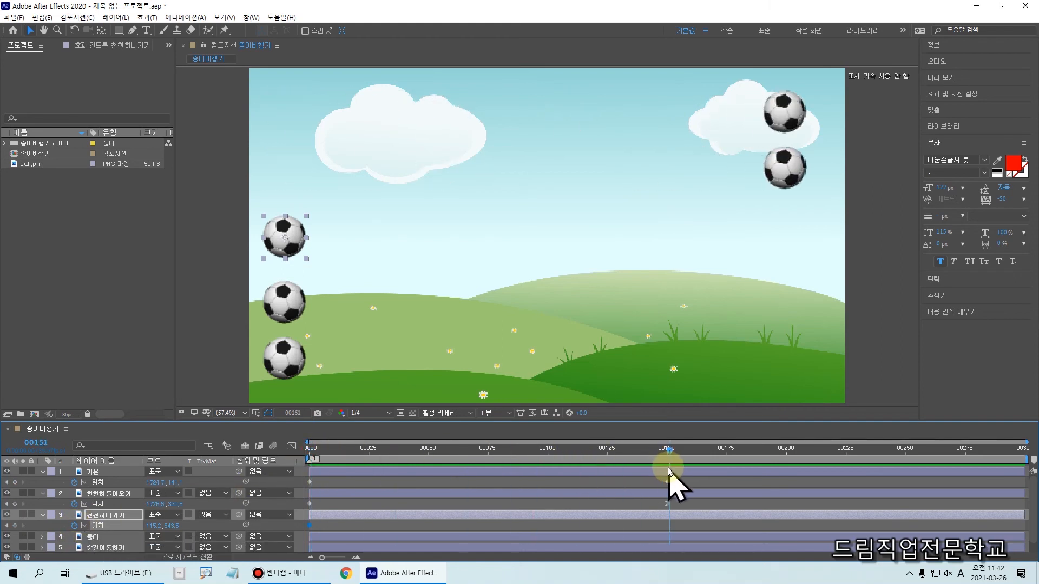
click(666, 504)
click(667, 460)
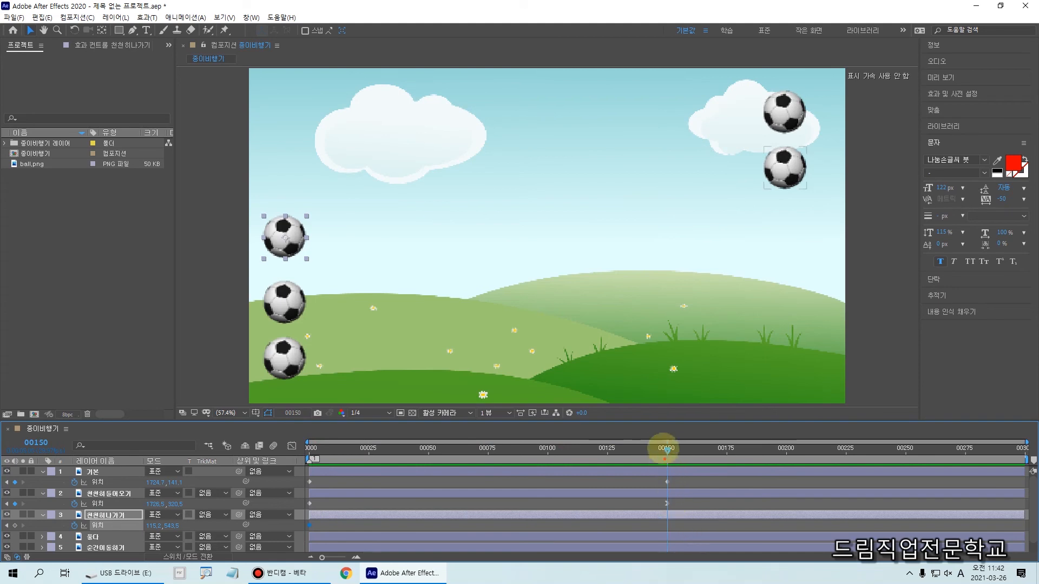
drag(666, 439, 667, 542)
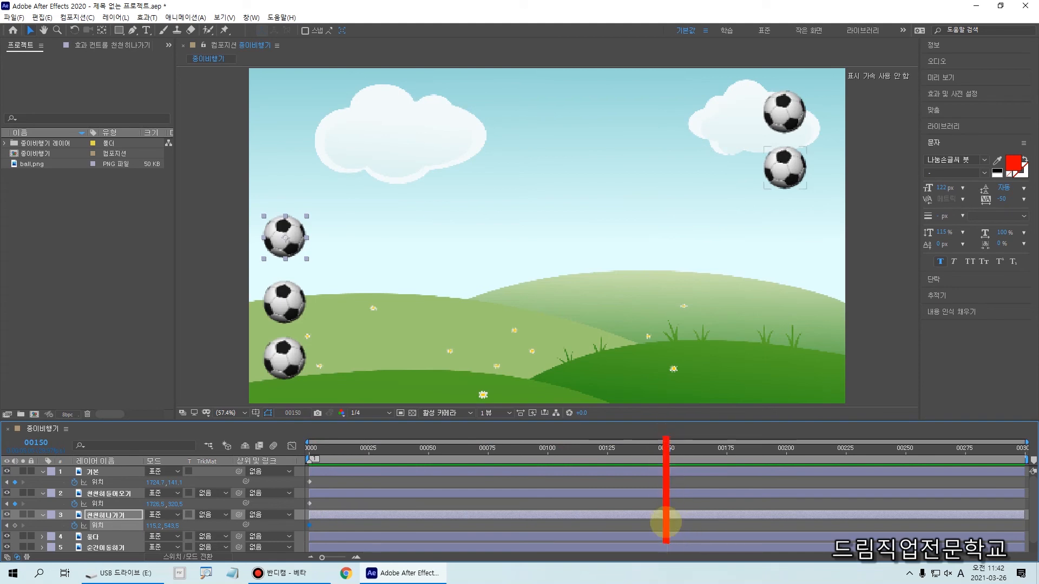
drag(293, 235, 686, 231)
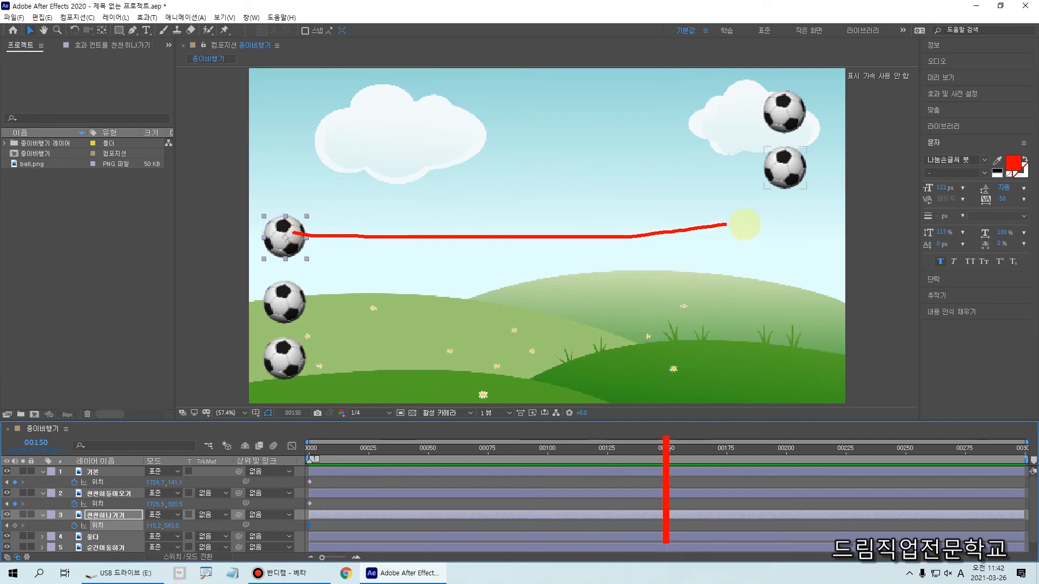
mouse_move(788, 225)
mouse_down()
mouse_move(763, 248)
mouse_move(813, 255)
mouse_move(800, 255)
mouse_move(779, 246)
mouse_up()
mouse_move(290, 231)
mouse_down()
mouse_move(499, 231)
mouse_move(497, 214)
mouse_move(550, 234)
mouse_move(797, 234)
mouse_up()
drag(788, 99, 783, 248)
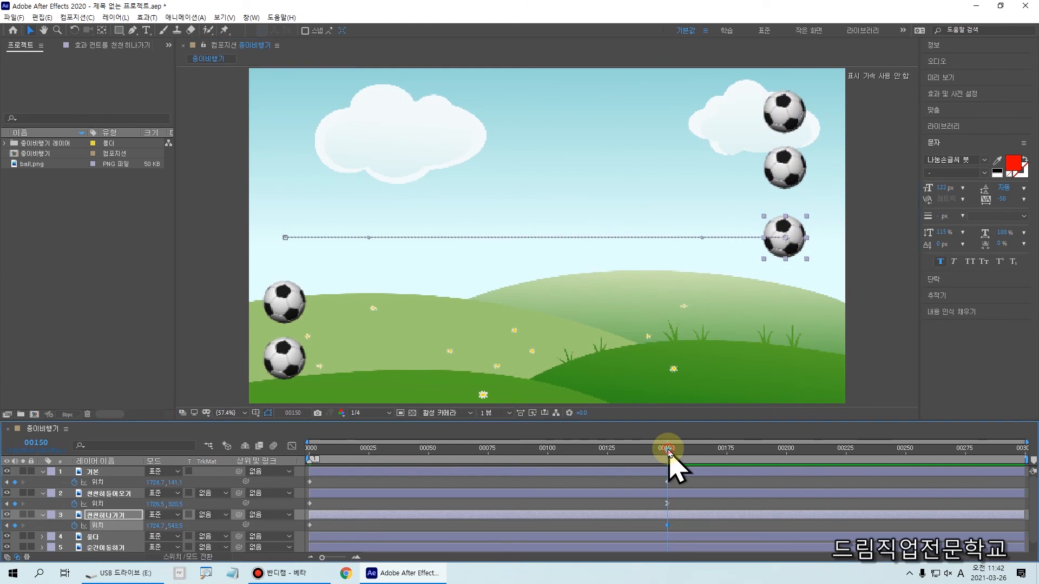
Scrub back through the animation to frame 0 and enlarge the timeline area to show all six layers
drag(668, 450, 533, 450)
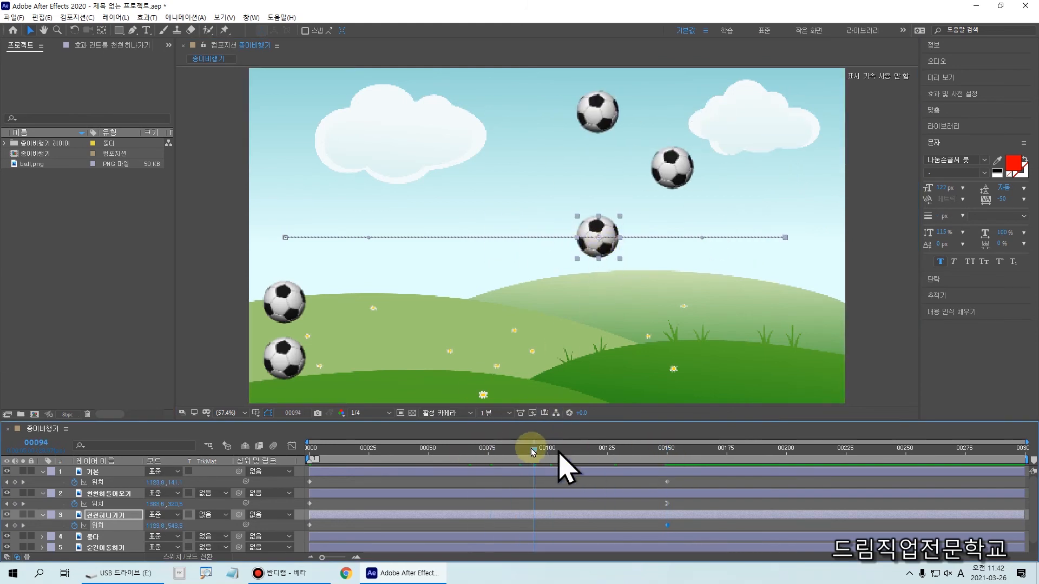
drag(535, 452, 226, 477)
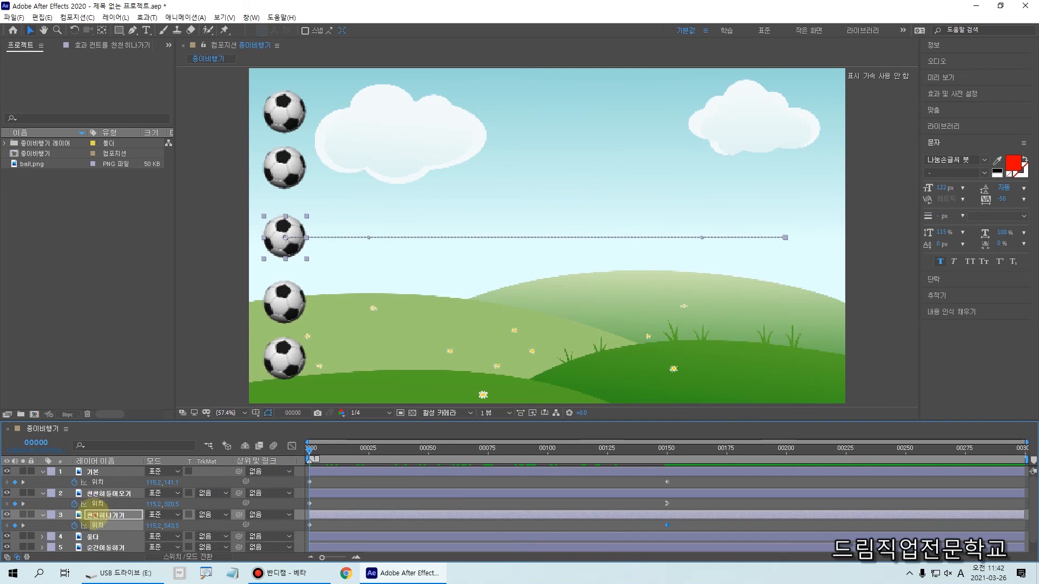
drag(63, 510, 152, 525)
key(Escape)
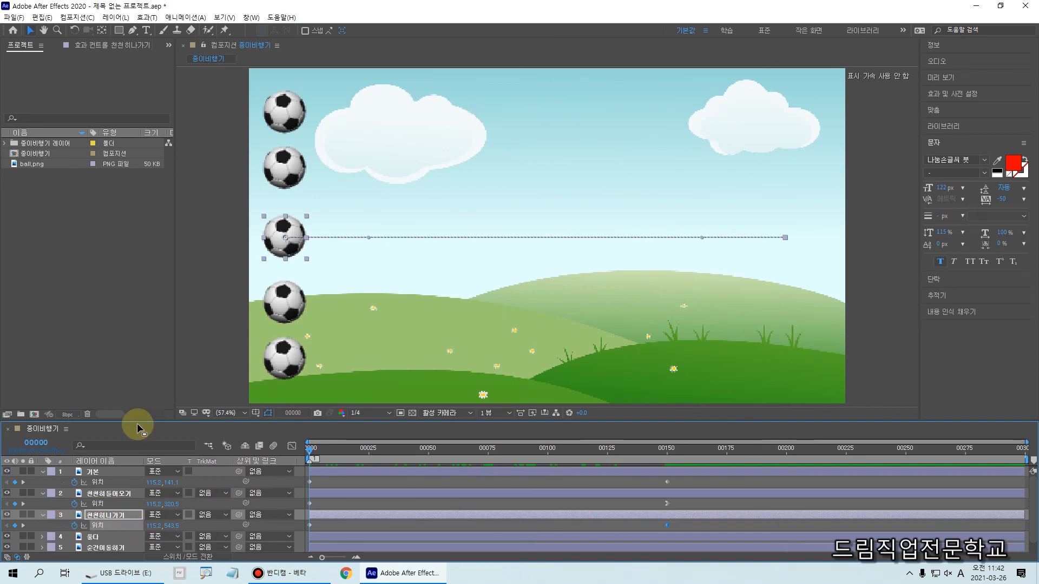
drag(138, 421, 154, 368)
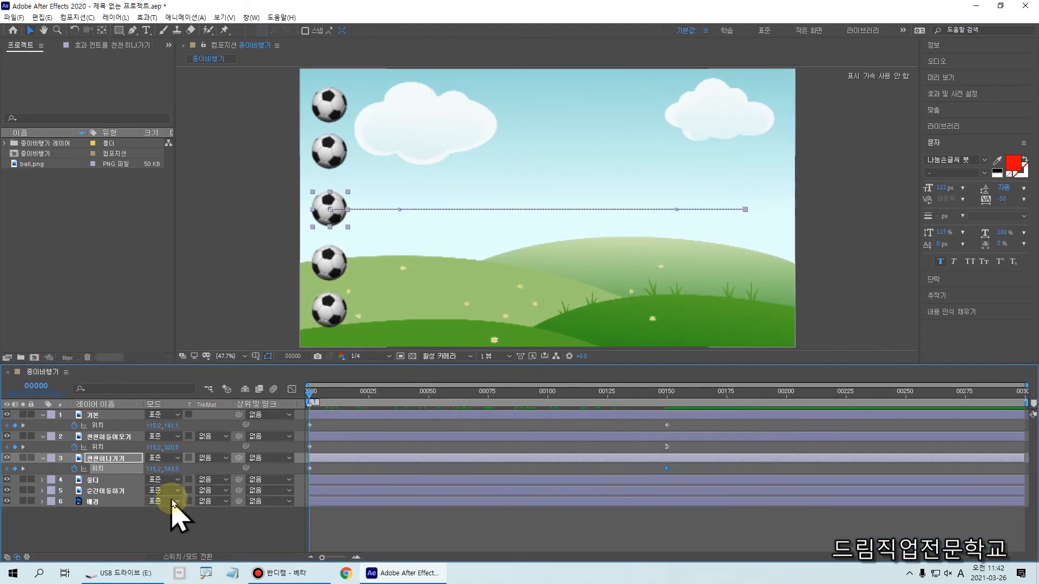
mouse_move(58, 451)
mouse_down()
mouse_move(134, 490)
mouse_move(109, 464)
mouse_up()
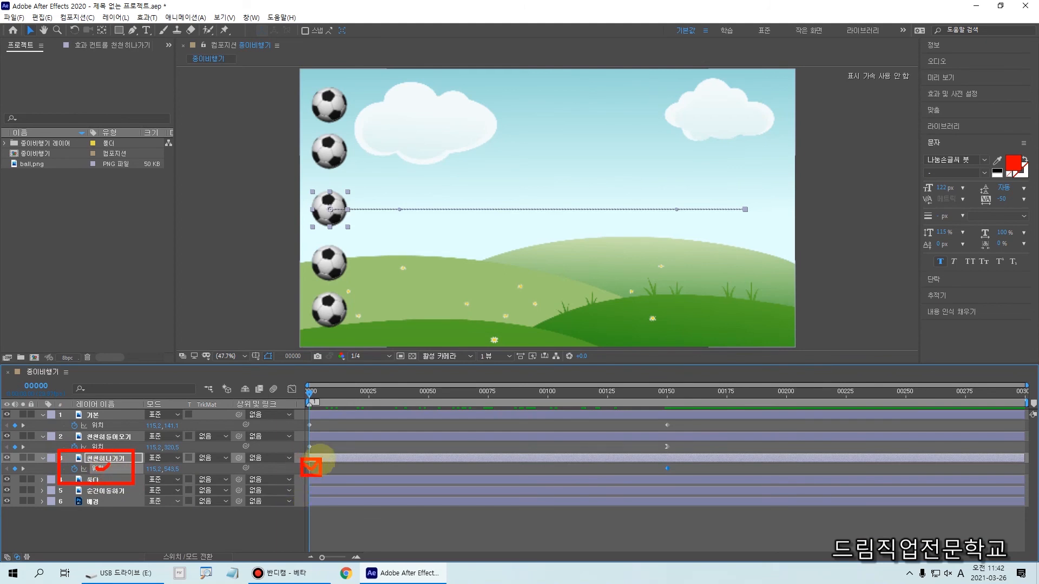
key(Escape)
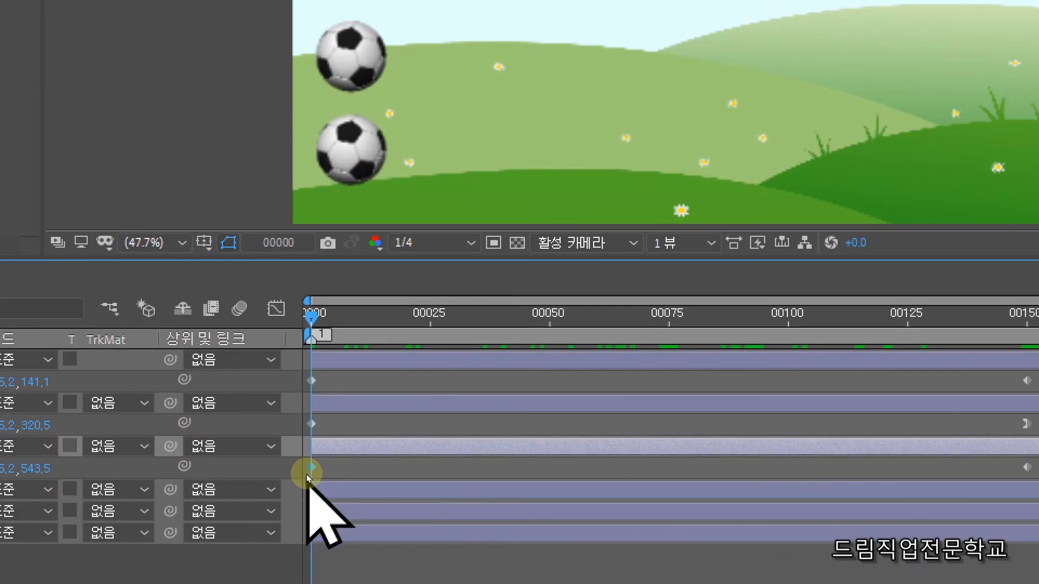
Apply the 천천히 나가기 (Easy Ease Out) keyframe assistant to the 천천히나가기 layer's position keyframe at frame 0
click(307, 474)
drag(299, 453, 328, 487)
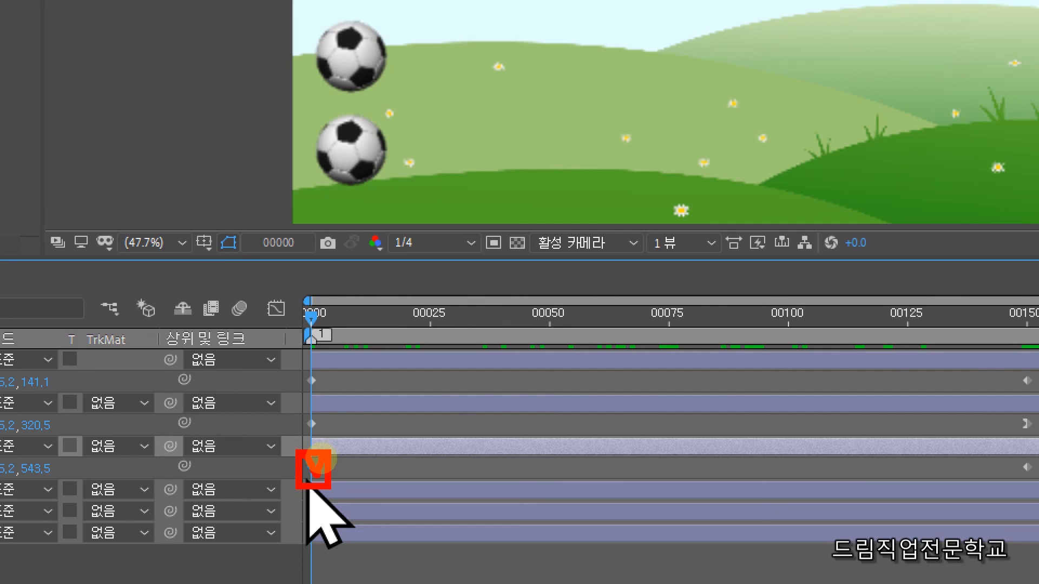
key(Escape)
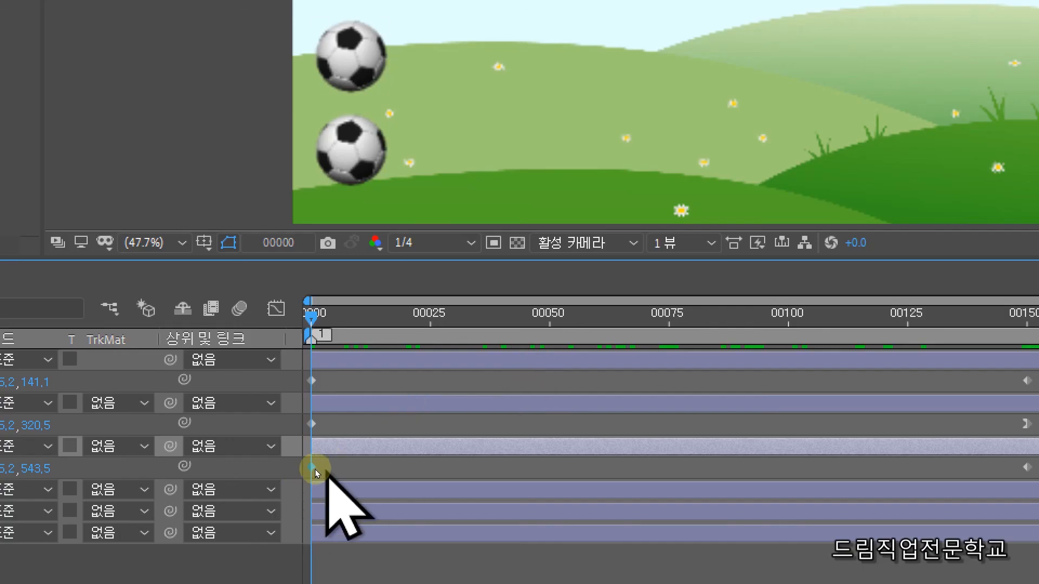
right_click(309, 469)
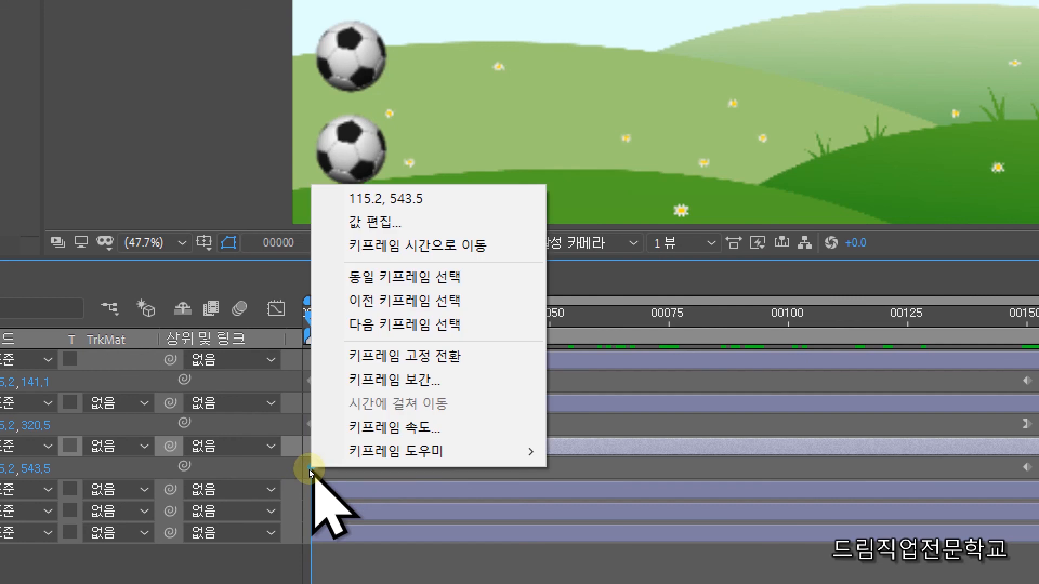
mouse_move(359, 459)
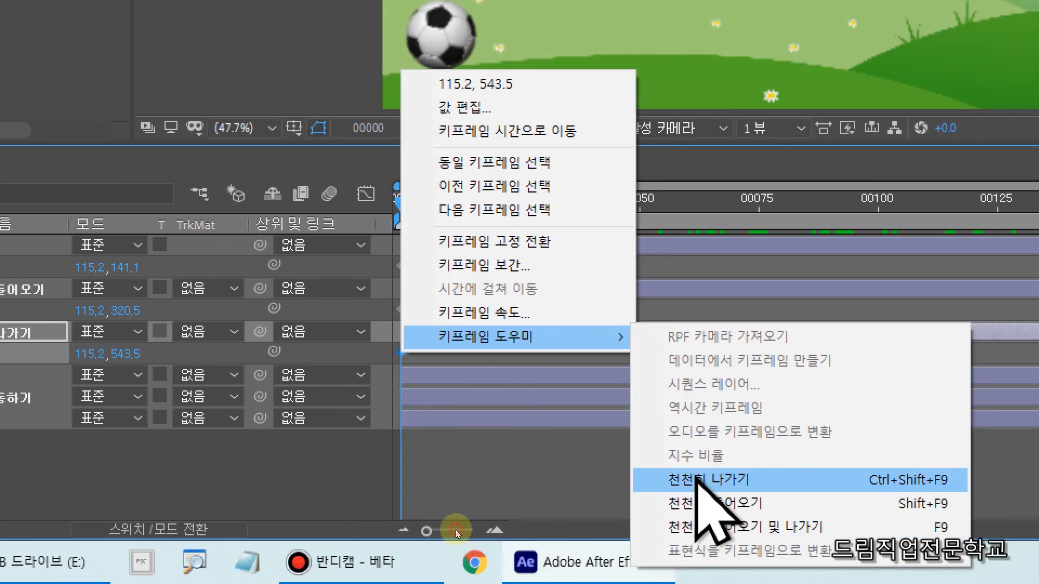
click(698, 480)
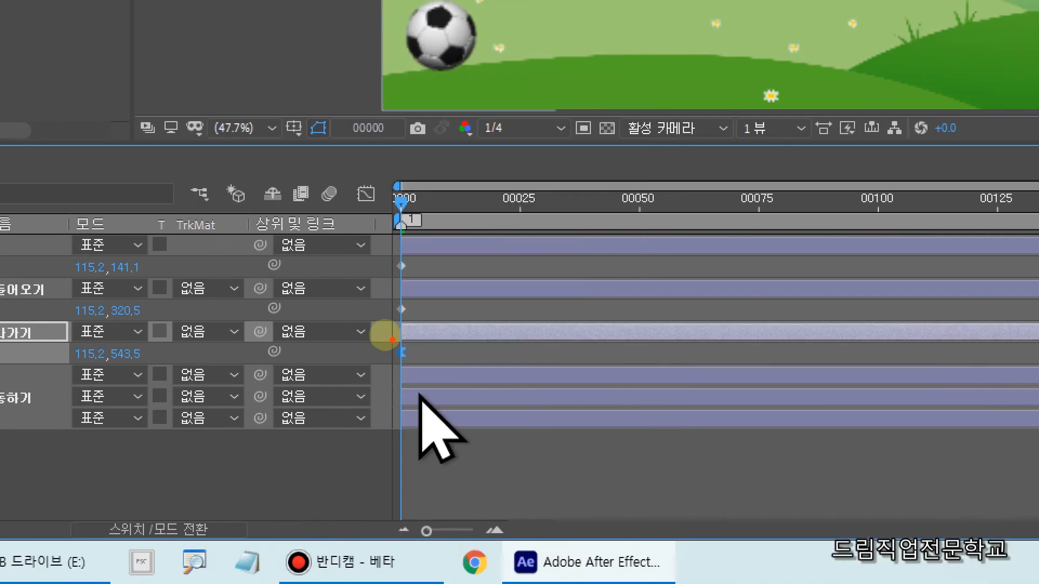
click(400, 349)
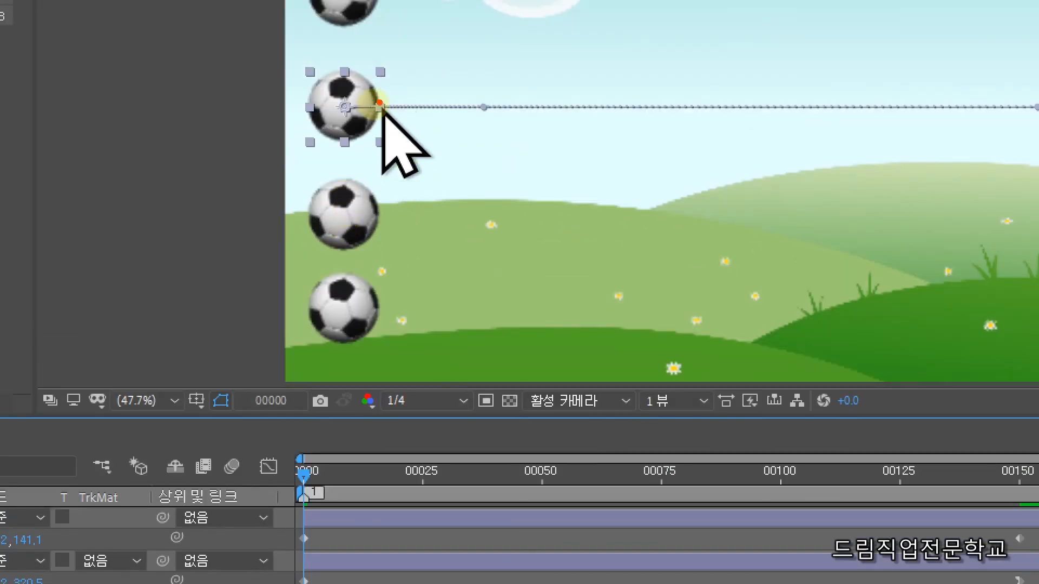
click(356, 106)
drag(355, 105, 828, 116)
drag(889, 113, 915, 113)
drag(994, 108, 1038, 106)
drag(1027, 97, 1027, 119)
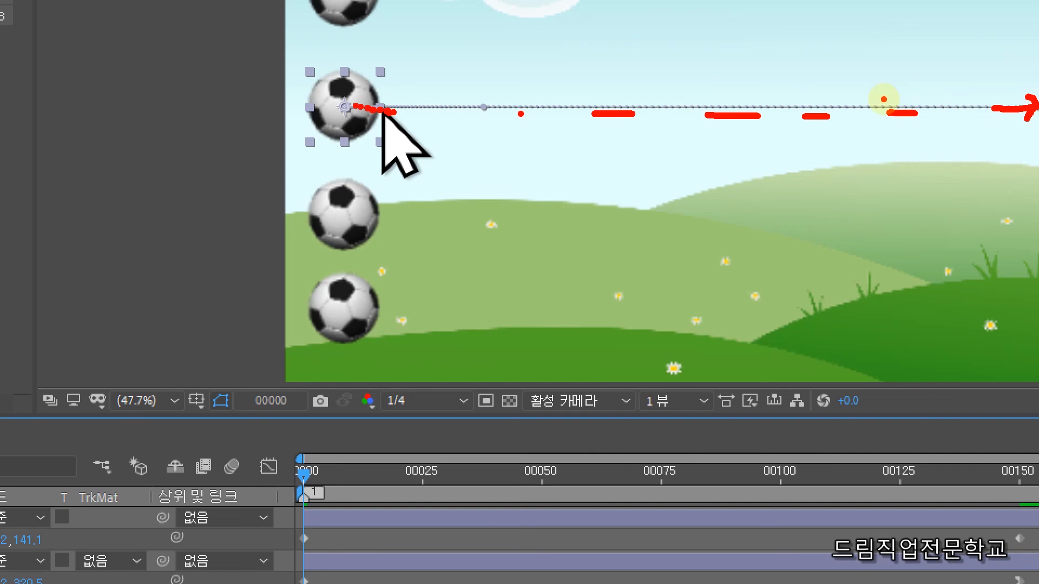
key(Escape)
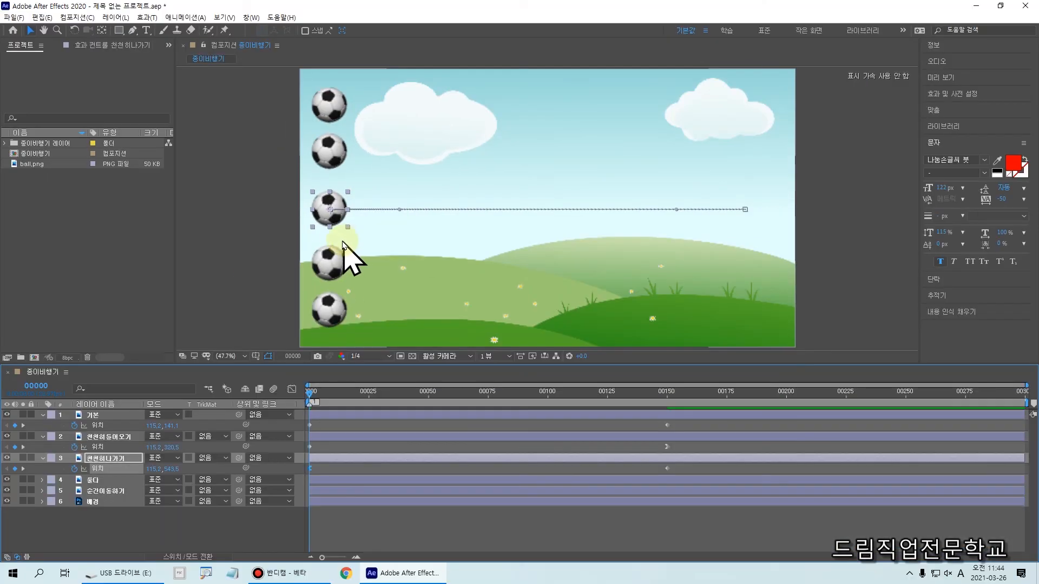
Preview the first three balls' motion from frame 0 to compare their easing, and stop playback
key(space)
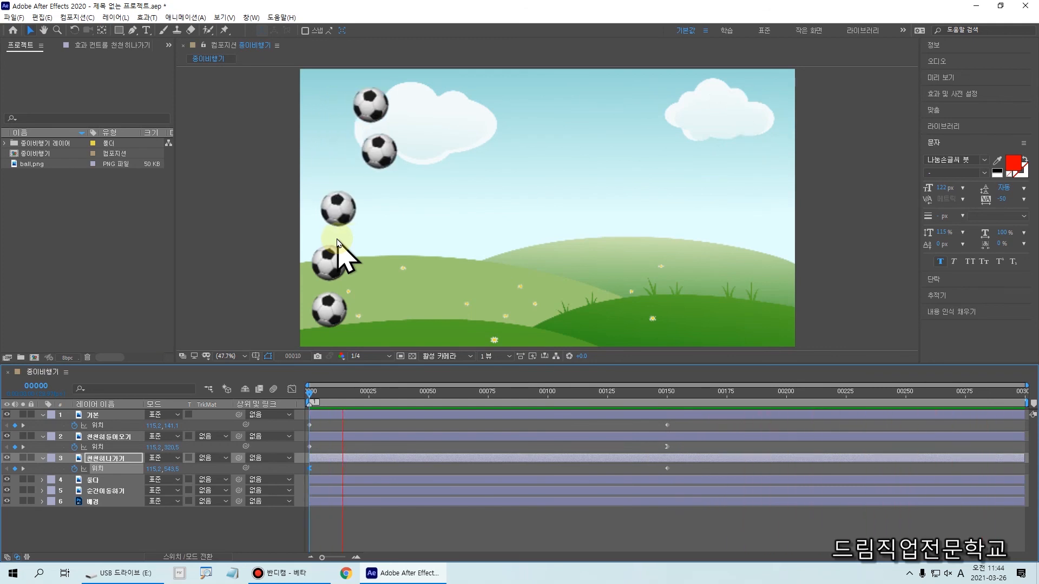
key(space)
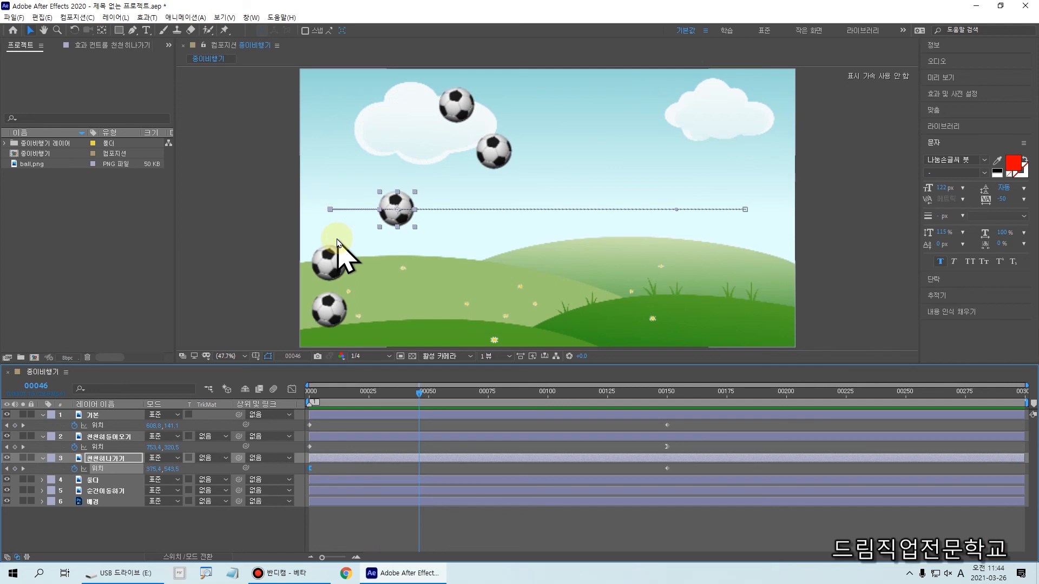
Select the fourth ball's layer, 둘다, and reveal its Position property
click(322, 275)
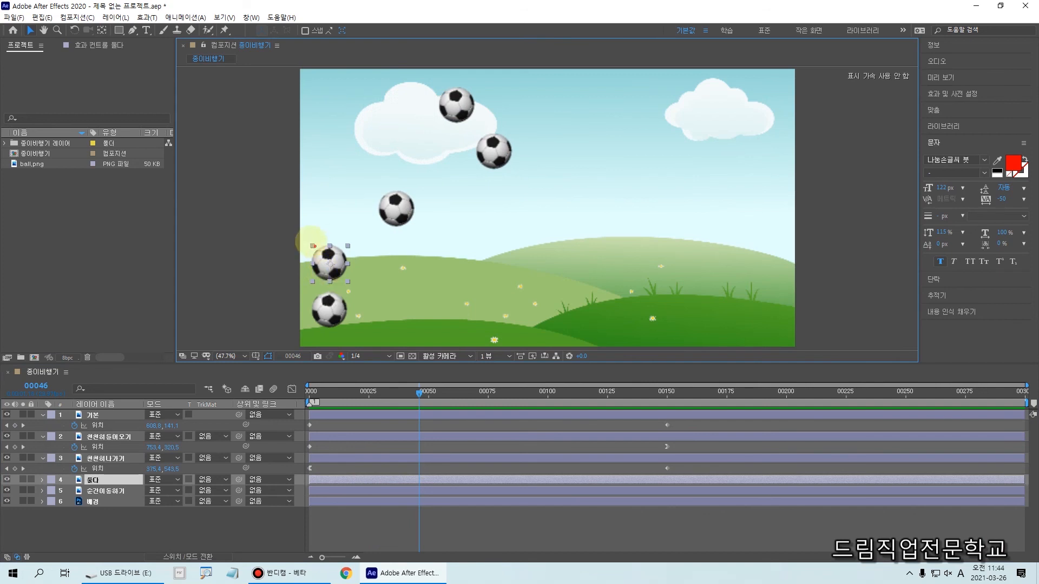
drag(325, 253, 348, 227)
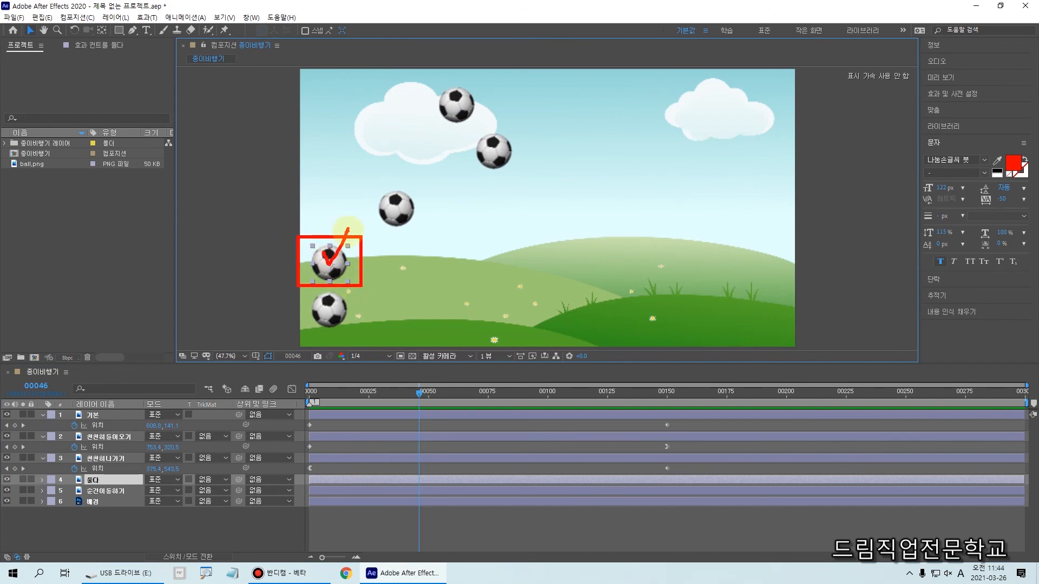
drag(50, 471, 125, 491)
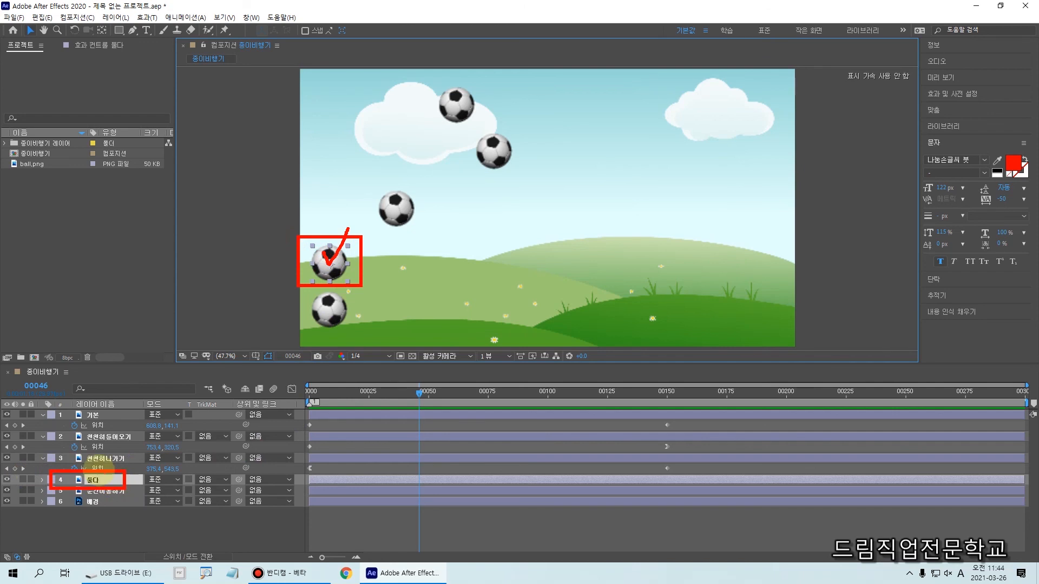
mouse_move(119, 474)
mouse_down()
mouse_move(192, 419)
mouse_move(459, 342)
mouse_move(448, 338)
mouse_move(459, 342)
mouse_move(439, 387)
mouse_up()
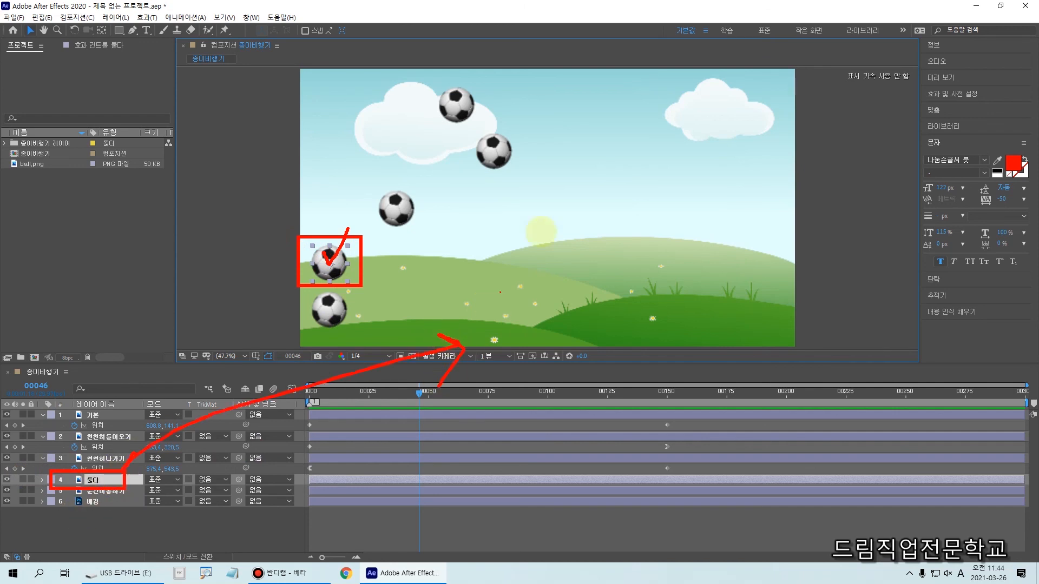
mouse_move(459, 295)
mouse_down()
mouse_move(489, 283)
mouse_move(458, 332)
mouse_move(471, 306)
mouse_move(500, 305)
mouse_move(503, 328)
mouse_up()
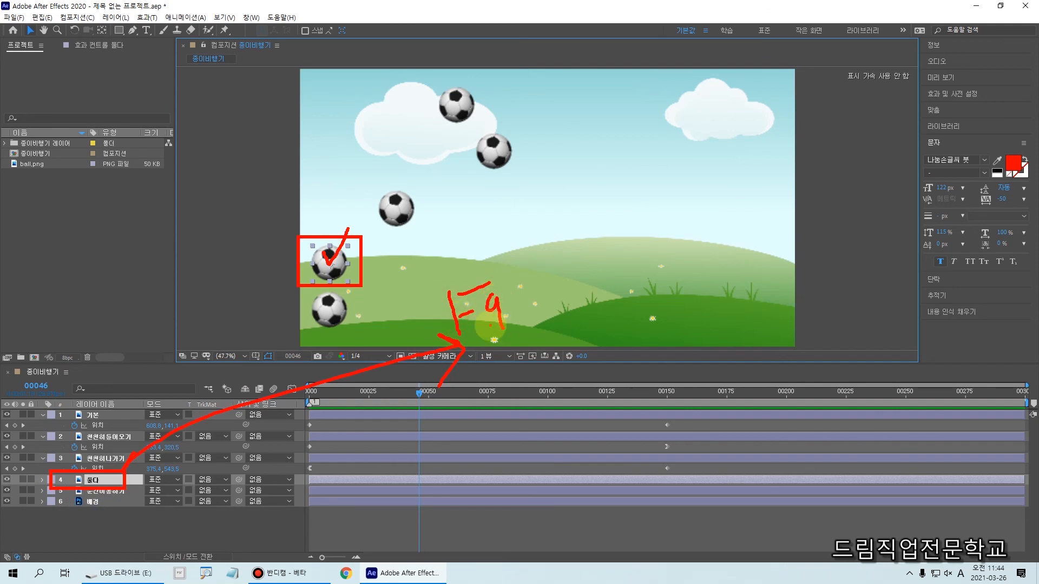
key(Escape)
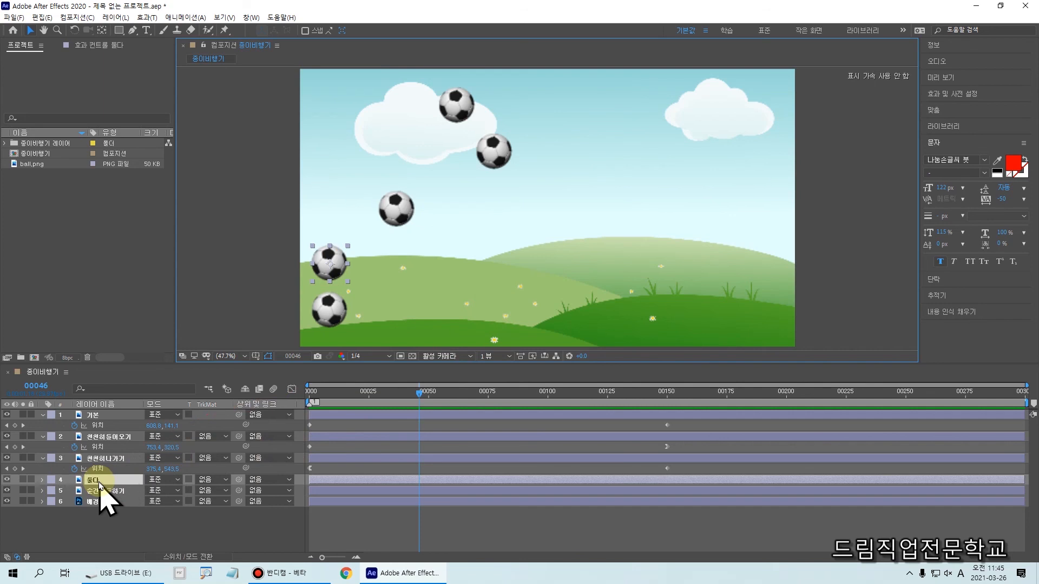
key(p)
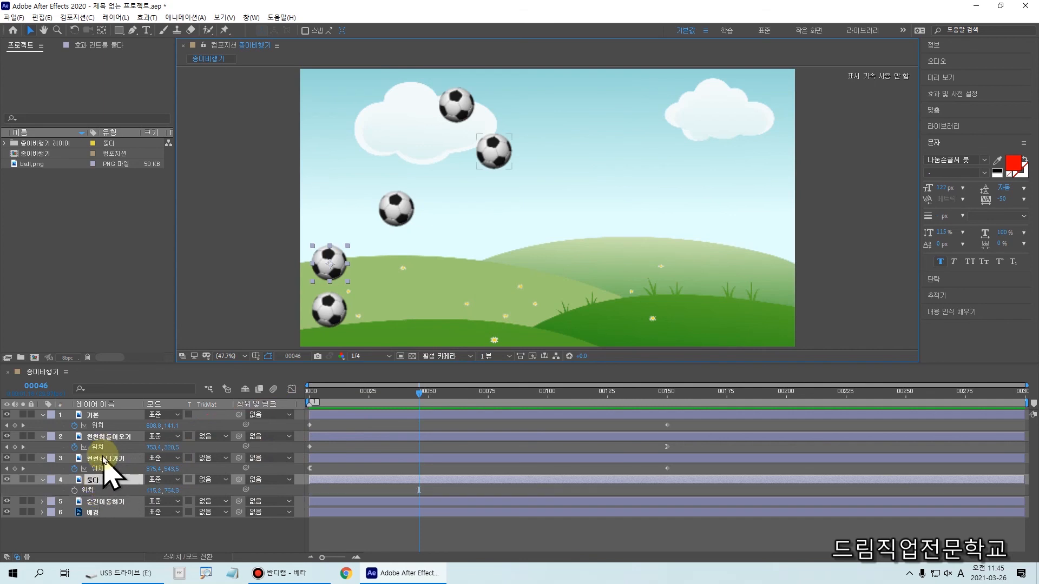
Collapse the keyframed properties of the 기본, 천천히들어오기 and 천천히나가기 layers, and reselect the 둘다 layer
click(104, 459)
click(103, 437)
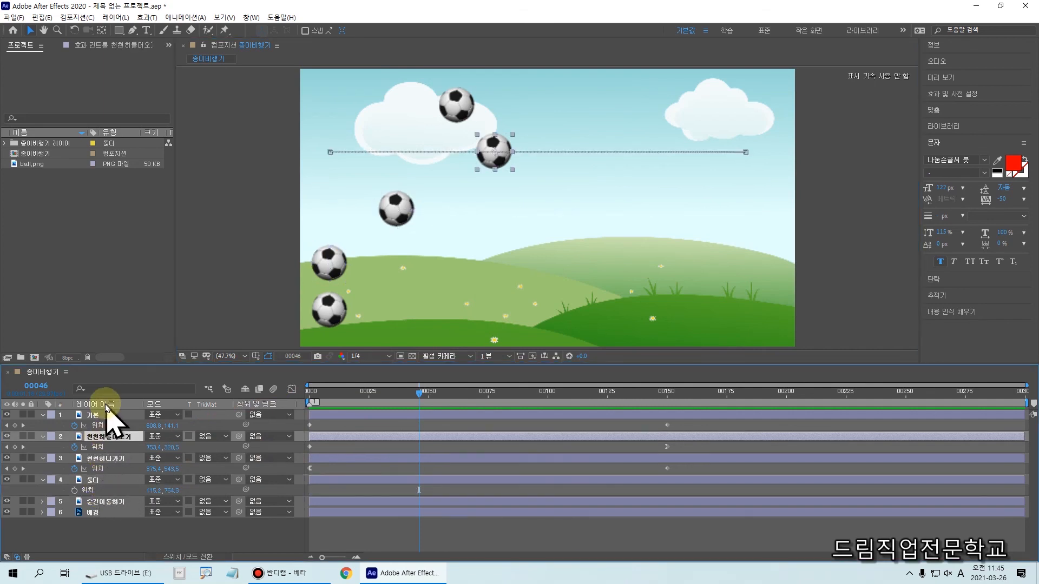
click(103, 415)
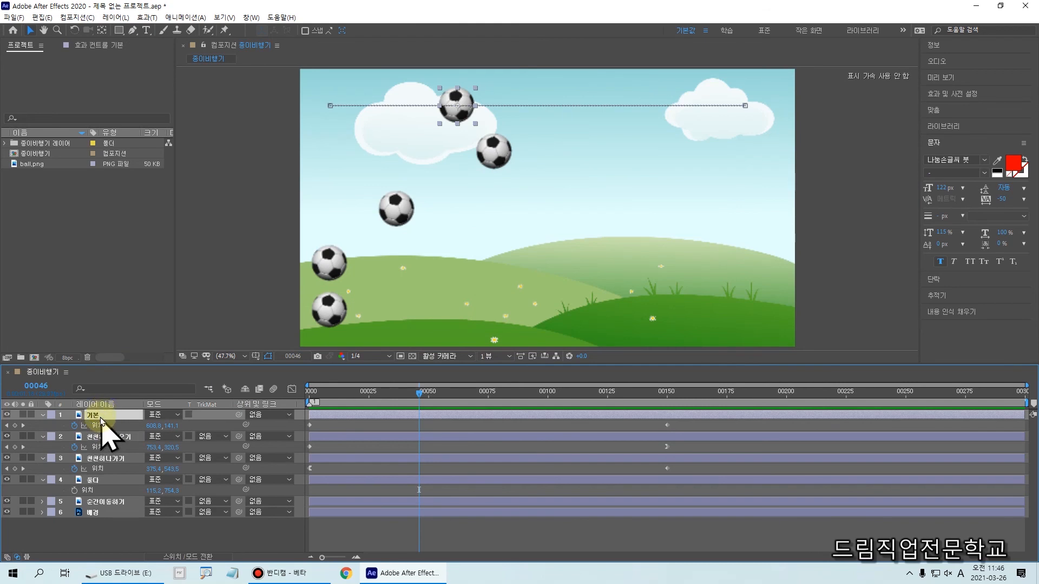
key(u)
click(103, 426)
key(u)
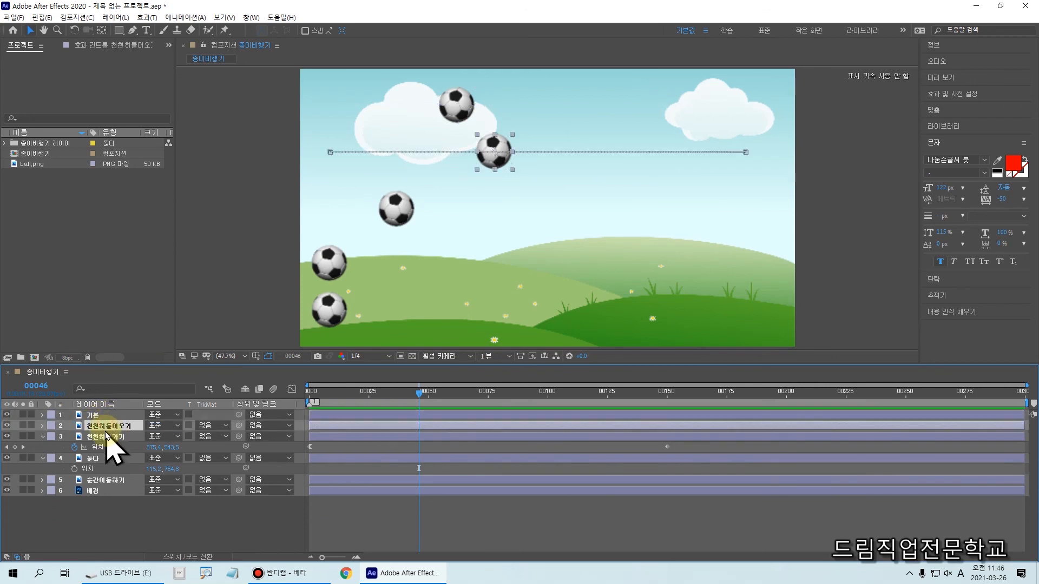
click(105, 438)
key(u)
click(102, 448)
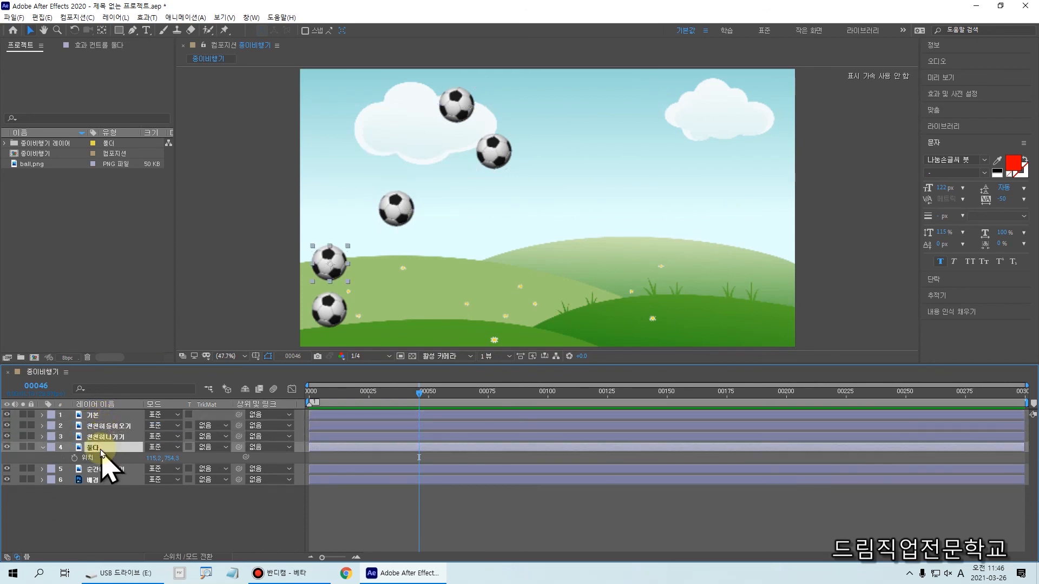
Turn on position keyframing for the 둘다 layer at frame 0
drag(44, 440, 142, 467)
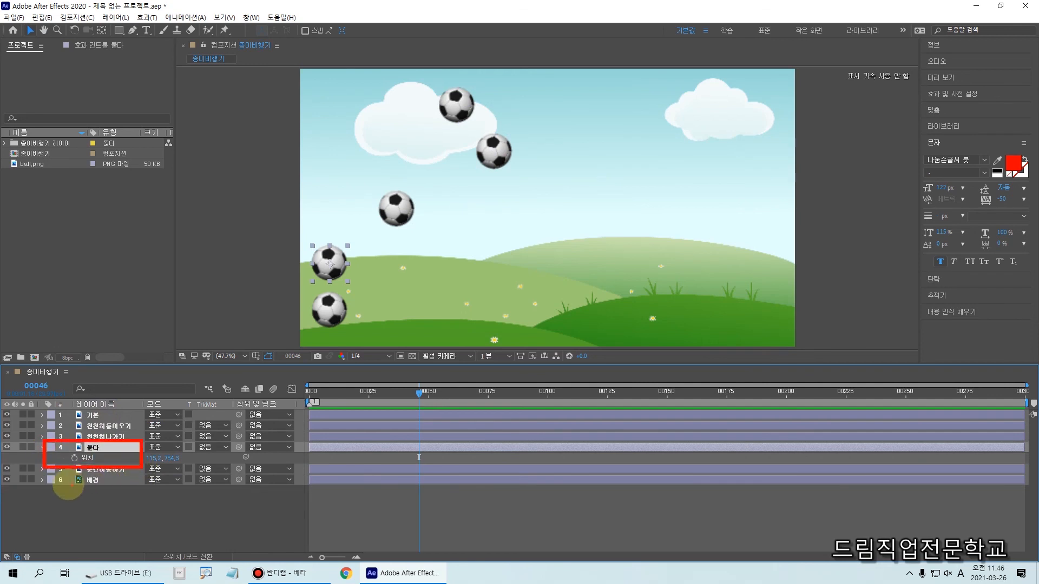
mouse_move(420, 392)
mouse_down()
mouse_move(292, 385)
mouse_move(307, 397)
mouse_move(303, 389)
mouse_move(309, 458)
mouse_up()
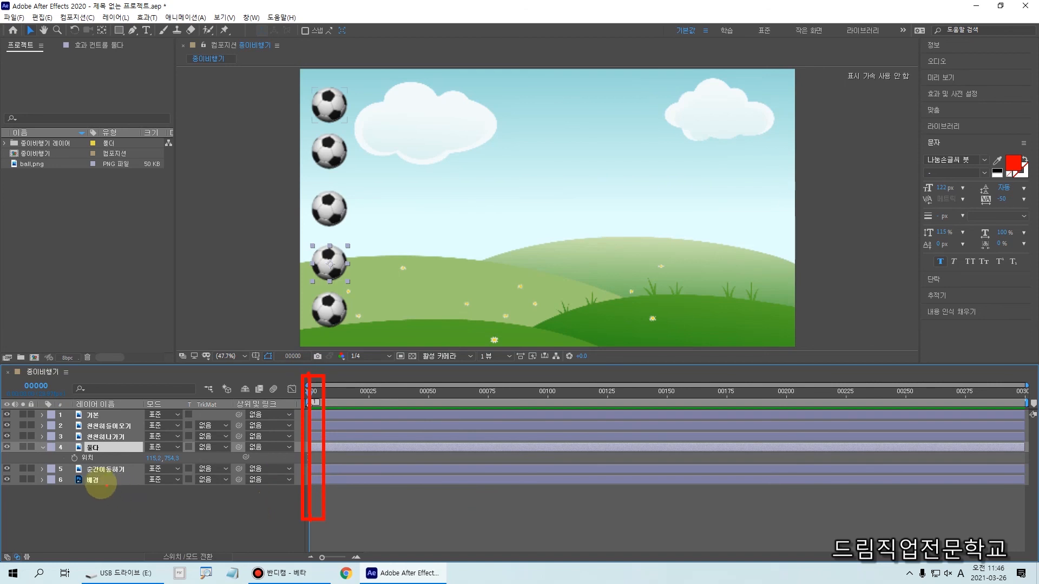
click(74, 457)
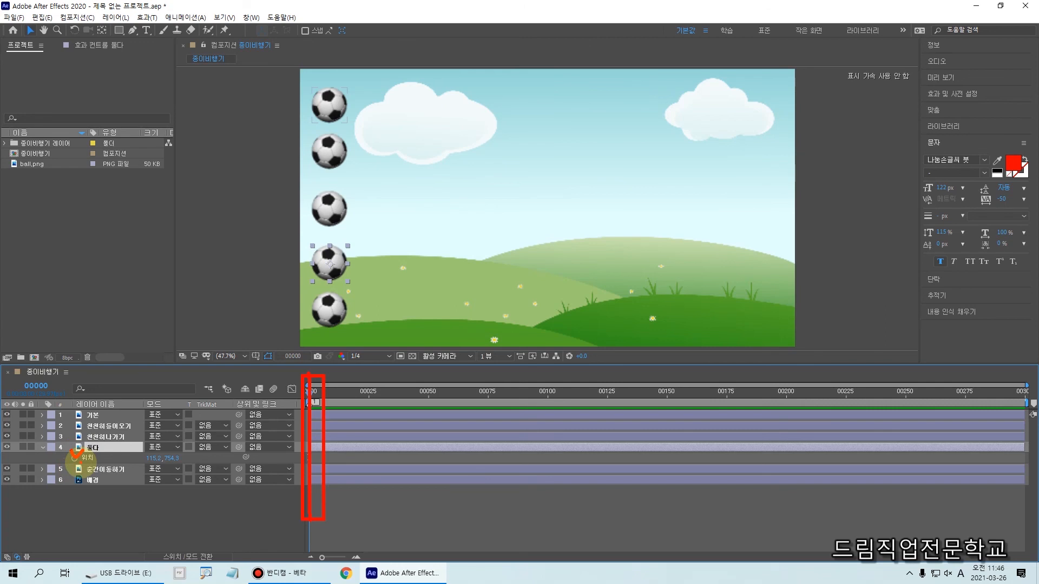
click(74, 457)
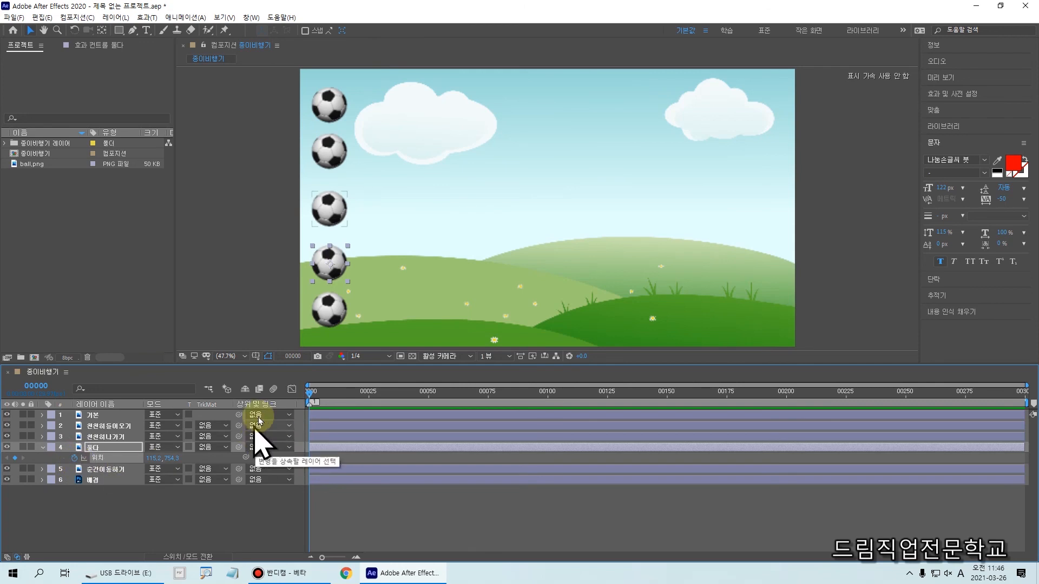
mouse_move(308, 234)
mouse_down()
mouse_move(352, 300)
mouse_move(359, 291)
mouse_up()
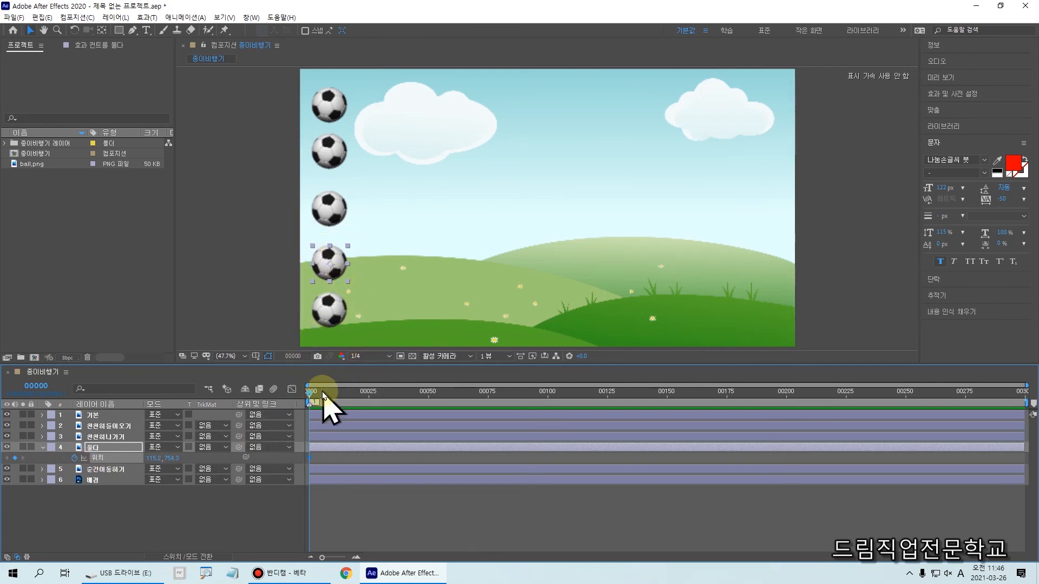
At frame 150, move the 둘다 ball straight across beneath the first three balls, at about x 1719.4, y 754.3
mouse_move(311, 393)
mouse_down()
mouse_move(675, 394)
mouse_move(670, 536)
mouse_up()
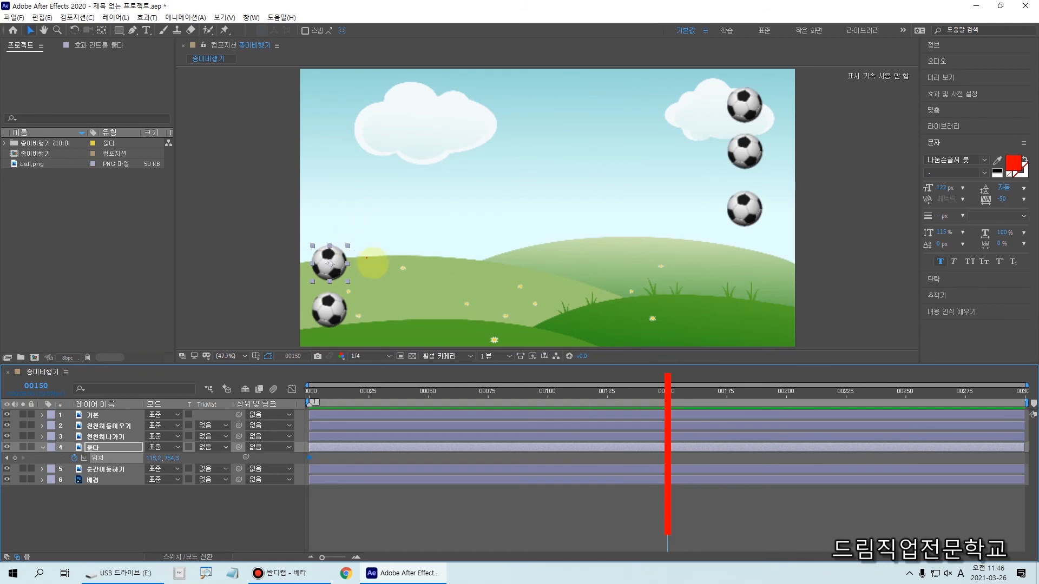
mouse_move(343, 256)
mouse_down()
mouse_move(684, 261)
mouse_move(691, 271)
mouse_move(705, 261)
mouse_up()
key(Escape)
drag(339, 265, 755, 262)
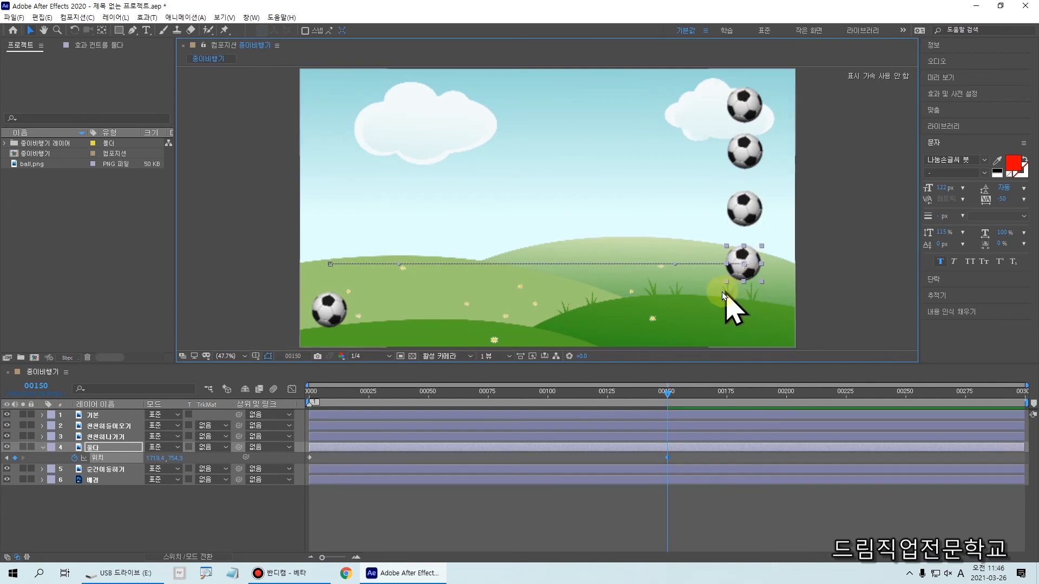
Return to frame 0 and apply the 천천히 들어오기 및 나가기 (Easy Ease) keyframe assistant to both of the 둘다 layer's position keyframes
drag(667, 395, 578, 403)
drag(579, 403, 308, 406)
click(379, 479)
mouse_move(314, 454)
mouse_down()
mouse_move(290, 463)
mouse_move(319, 467)
mouse_up()
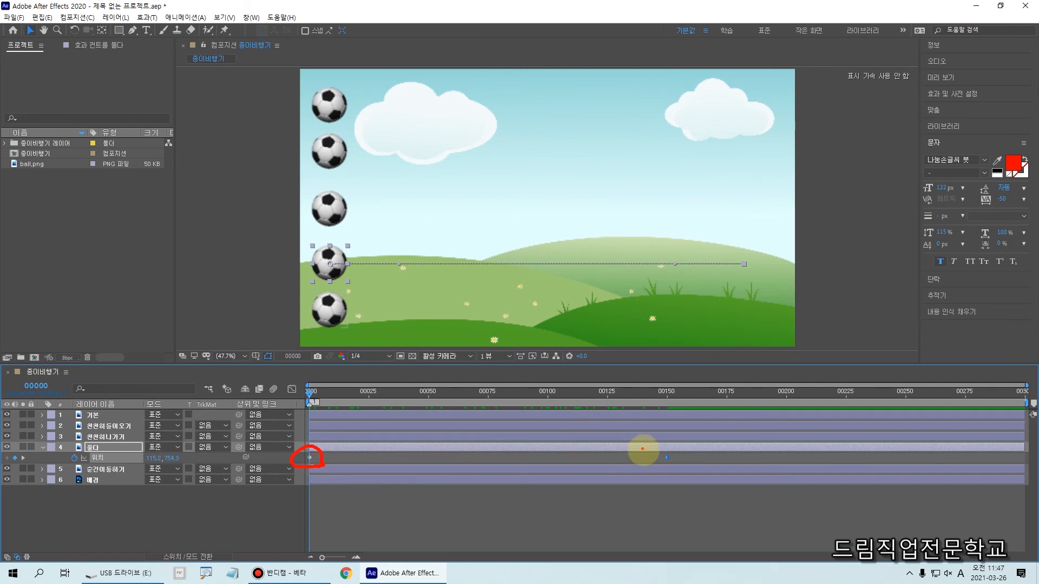
mouse_move(674, 441)
mouse_down()
mouse_move(664, 474)
mouse_move(678, 469)
mouse_up()
key(Escape)
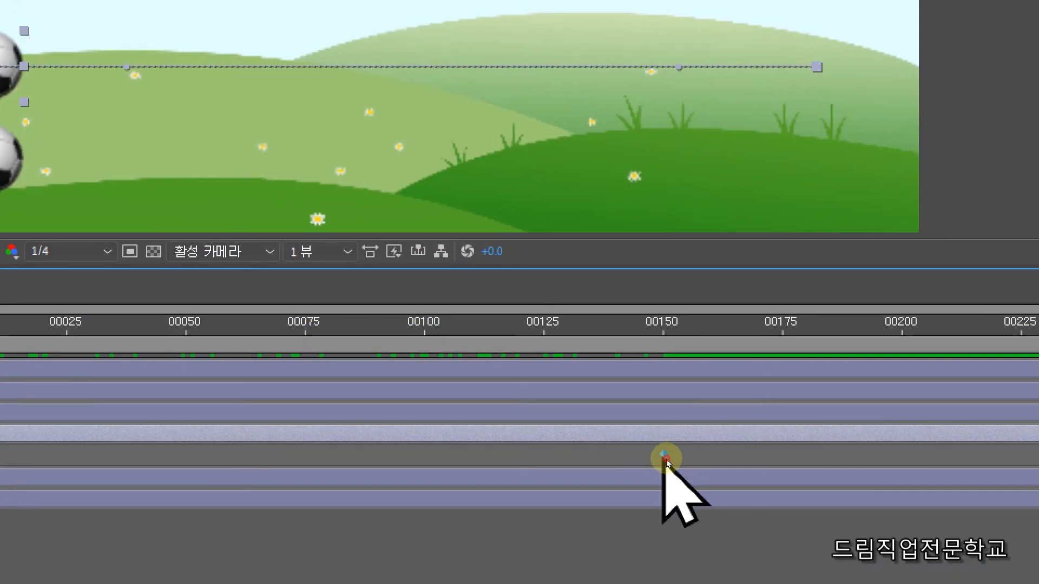
mouse_move(665, 459)
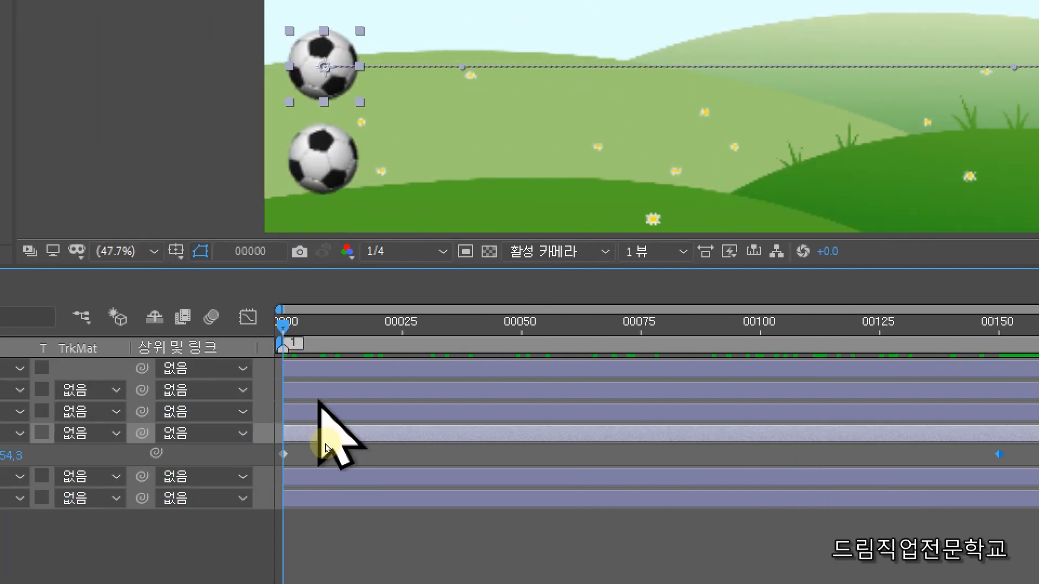
click(285, 455)
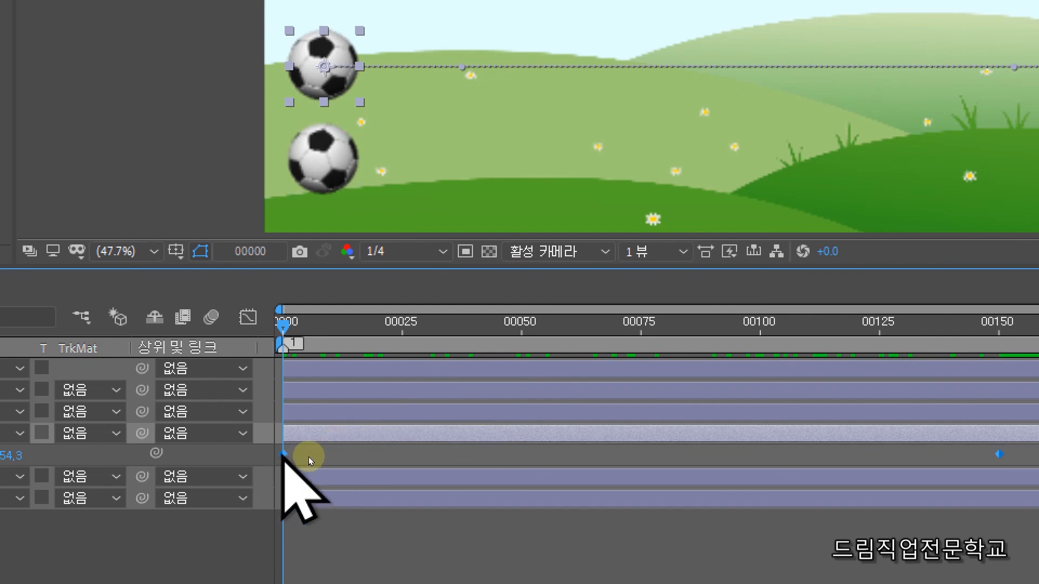
right_click(283, 455)
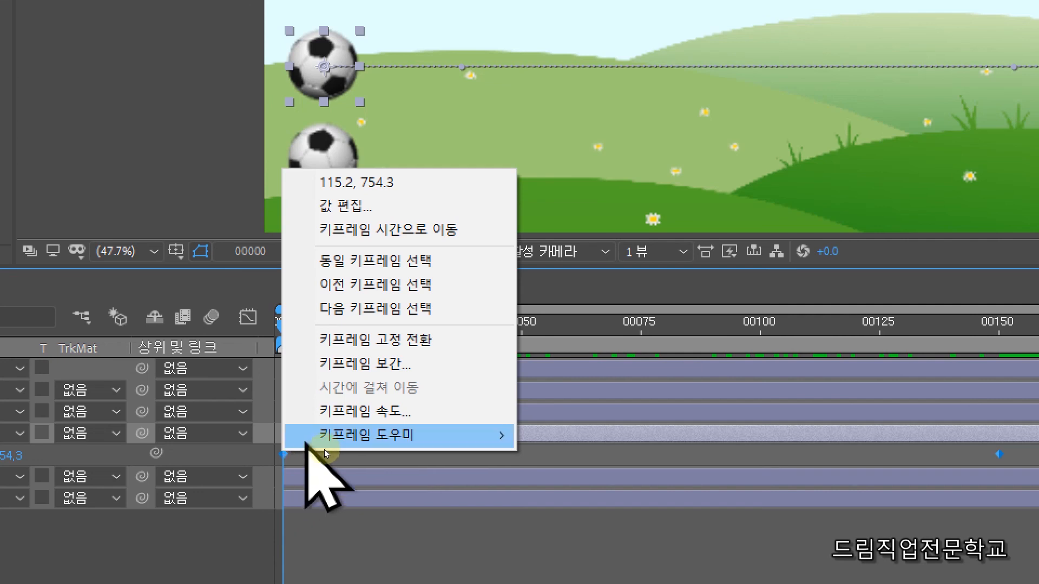
mouse_move(326, 451)
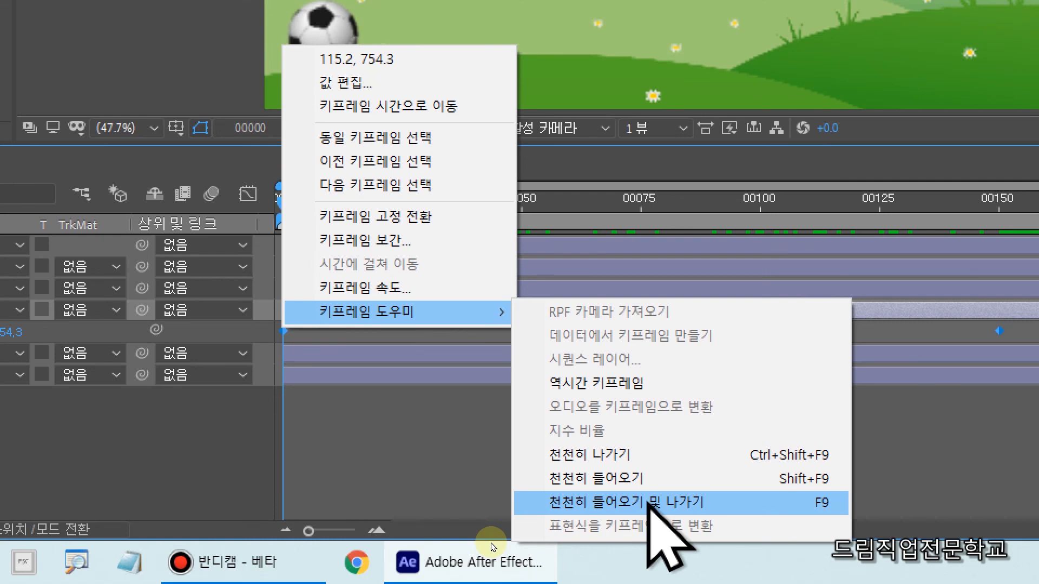
click(650, 503)
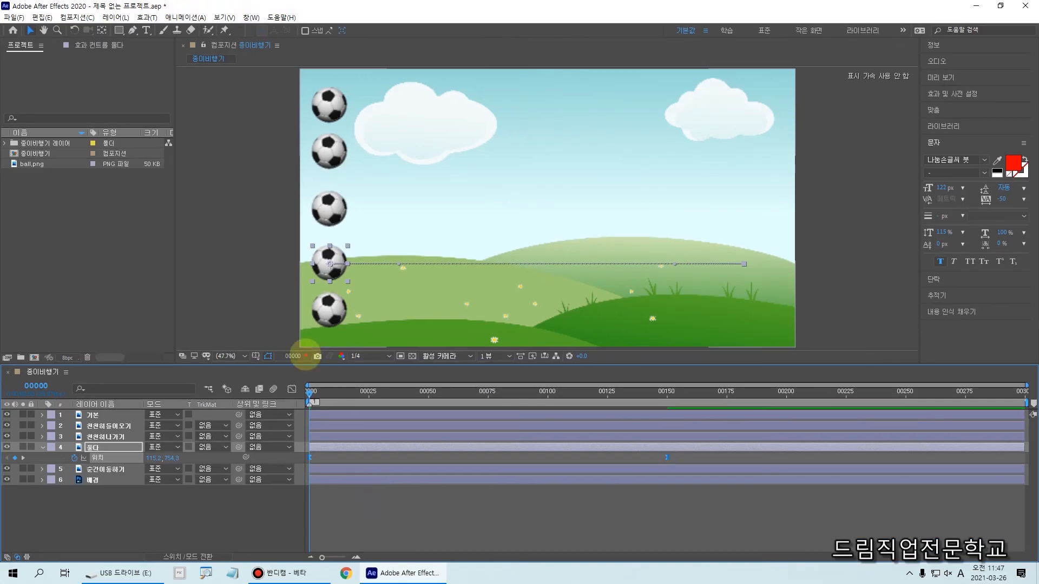
mouse_move(374, 277)
mouse_down()
mouse_move(325, 243)
mouse_move(386, 250)
mouse_move(375, 277)
mouse_up()
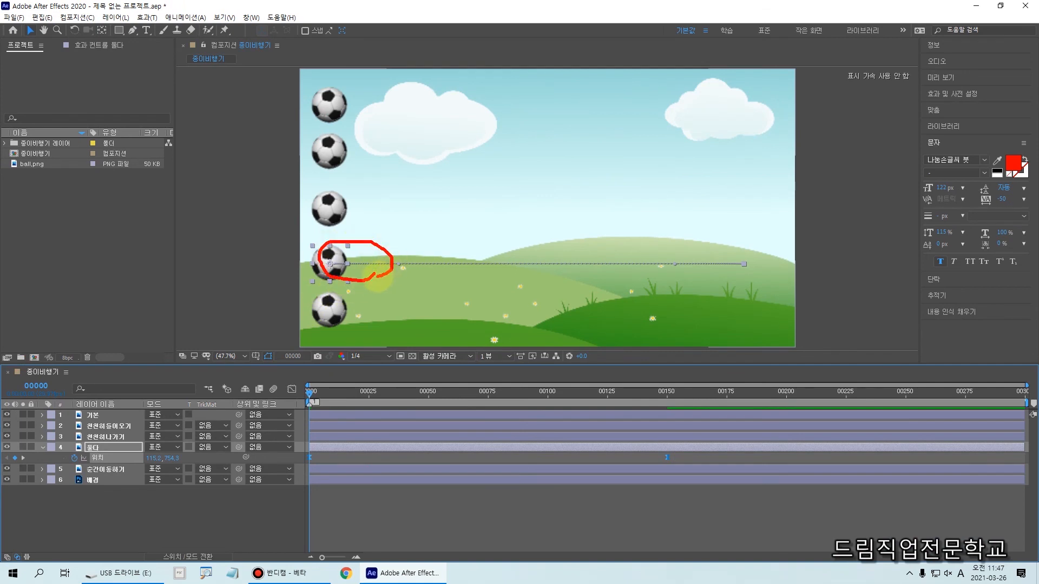
click(353, 264)
click(360, 265)
click(366, 265)
mouse_move(695, 285)
mouse_down()
mouse_move(734, 246)
mouse_move(755, 280)
mouse_up()
click(713, 262)
click(725, 263)
click(733, 263)
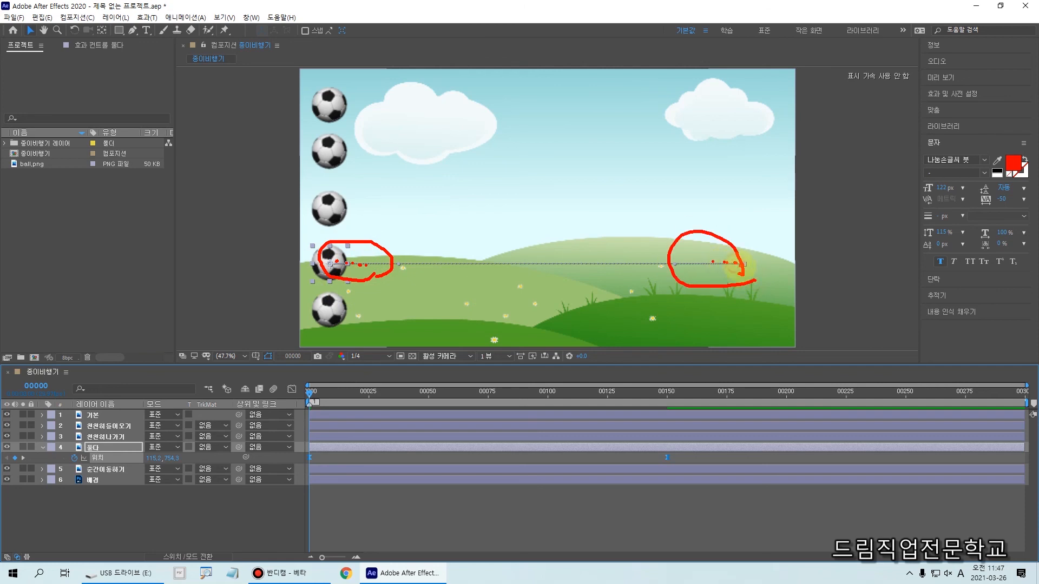
click(455, 269)
click(404, 264)
click(456, 261)
click(503, 261)
click(566, 264)
click(624, 261)
click(661, 267)
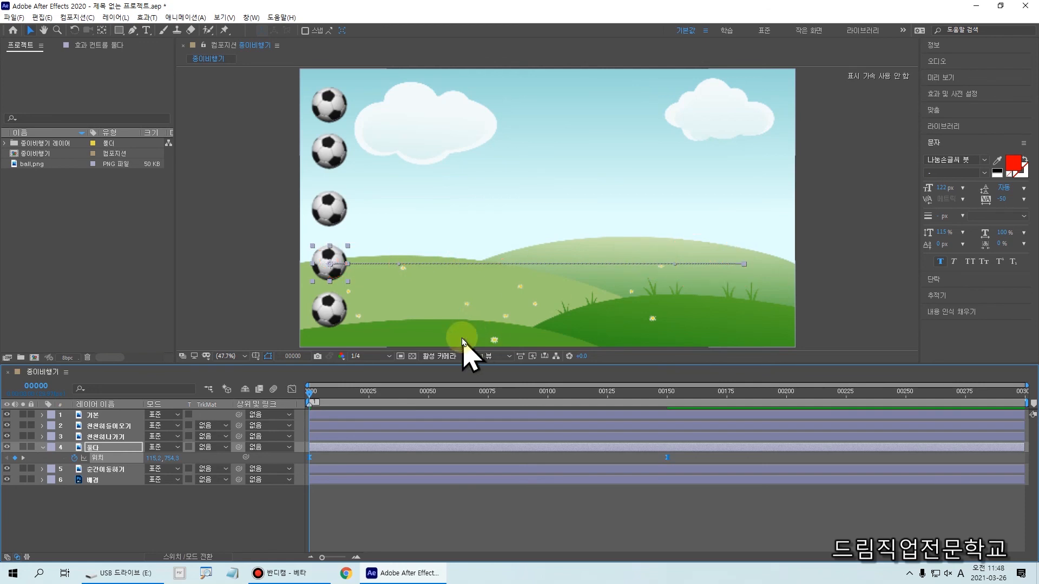
Preview the first four balls' motion from frame 0 to compare their easing, and stop playback
key(space)
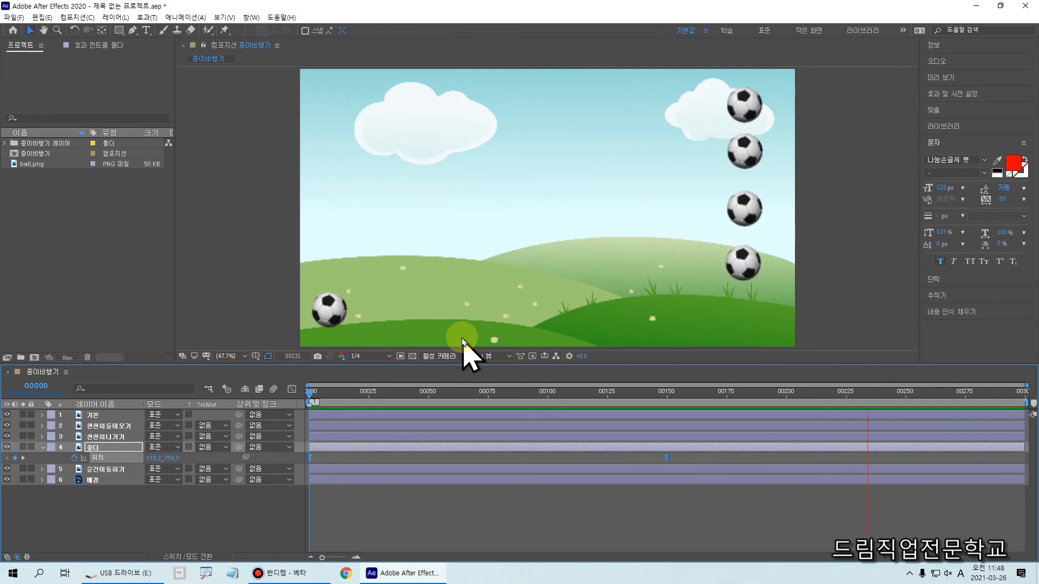
key(space)
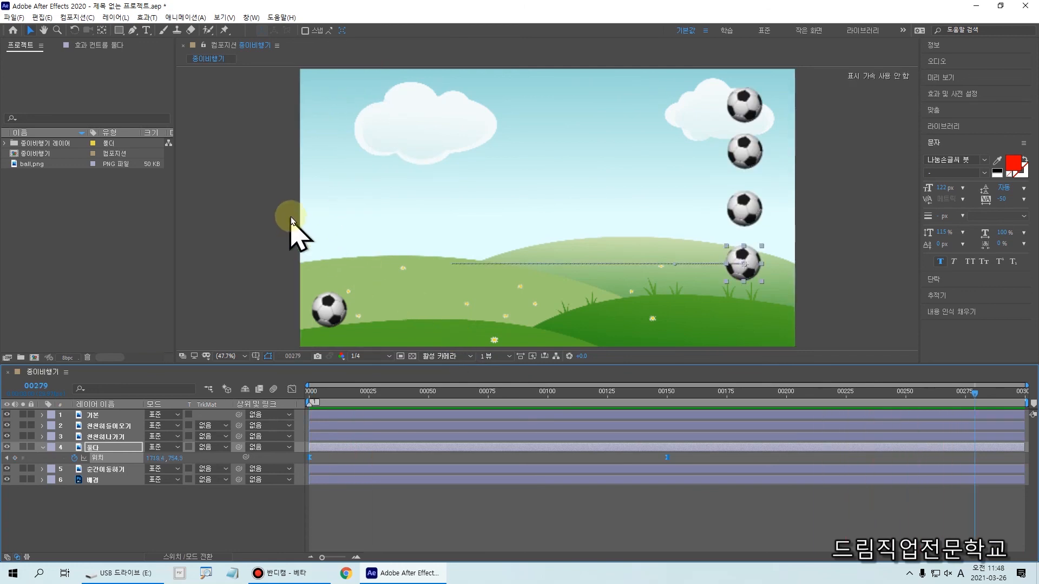
Select the fifth ball's layer, 순간이동하기, and reveal its Position property
drag(367, 336, 367, 335)
drag(70, 463, 147, 481)
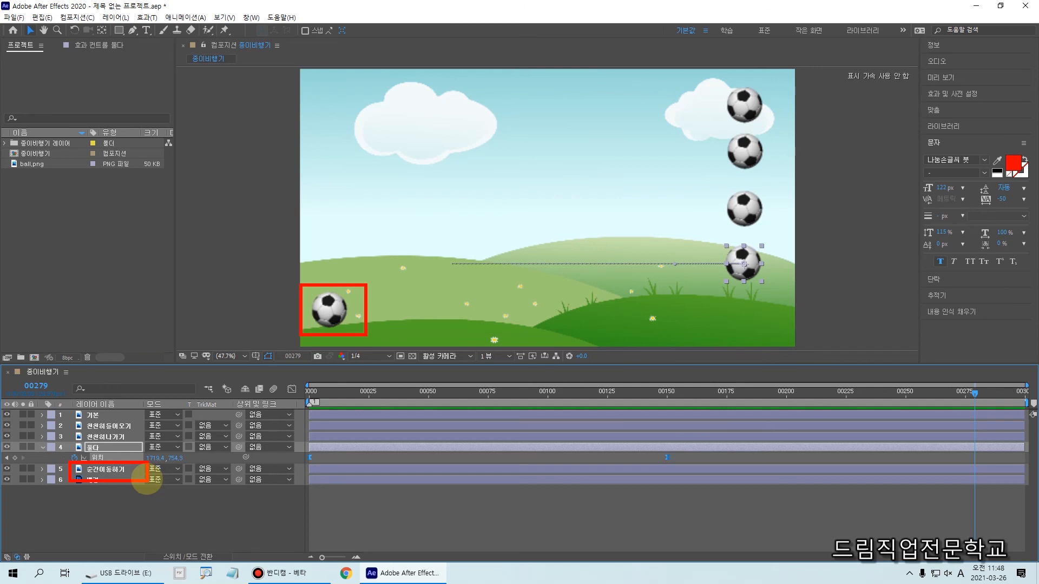
click(320, 315)
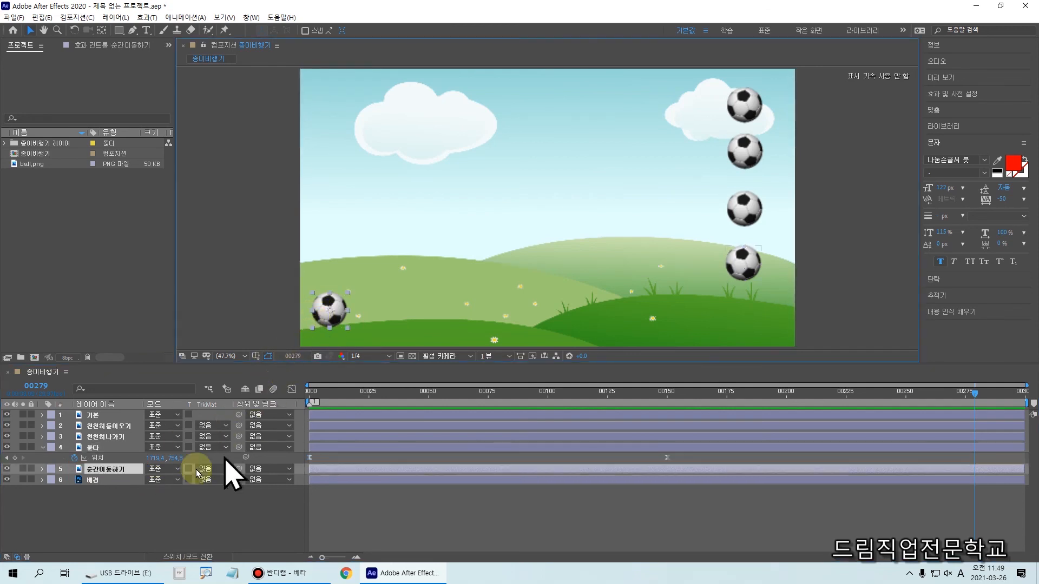
key(ctrl+2)
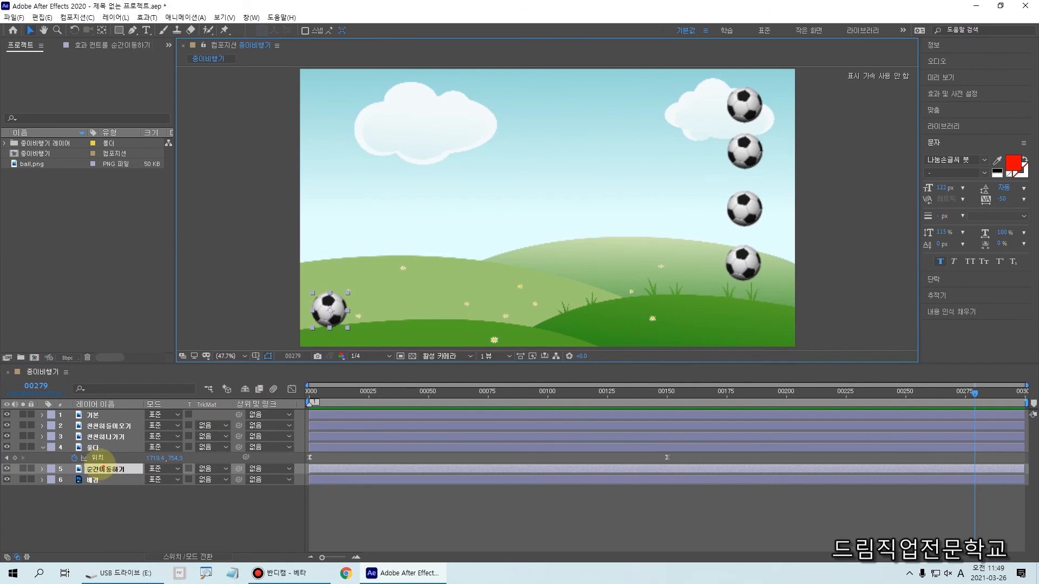
mouse_move(76, 460)
mouse_down()
mouse_move(143, 479)
mouse_move(127, 459)
mouse_up()
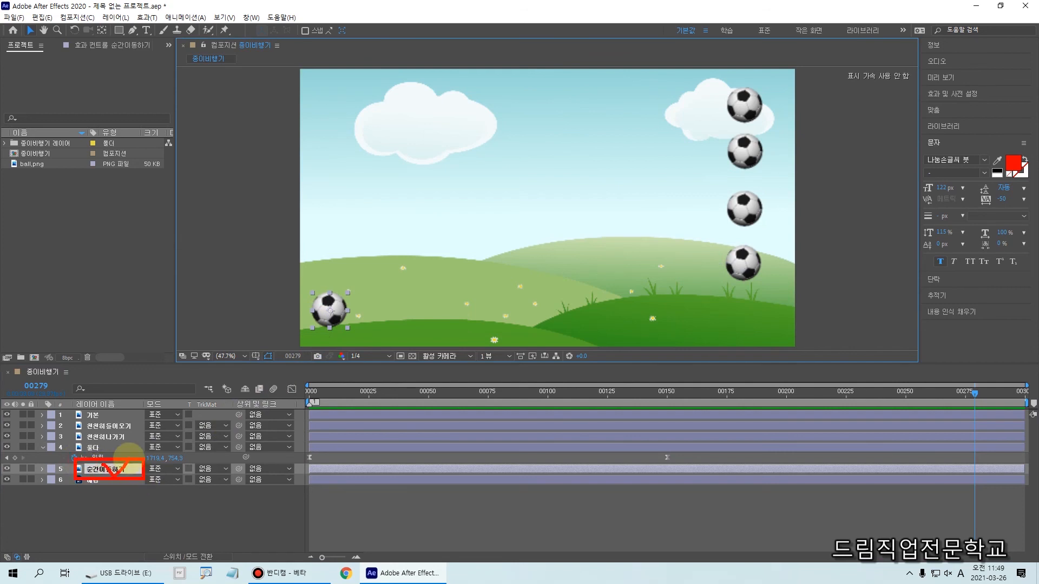
key(p)
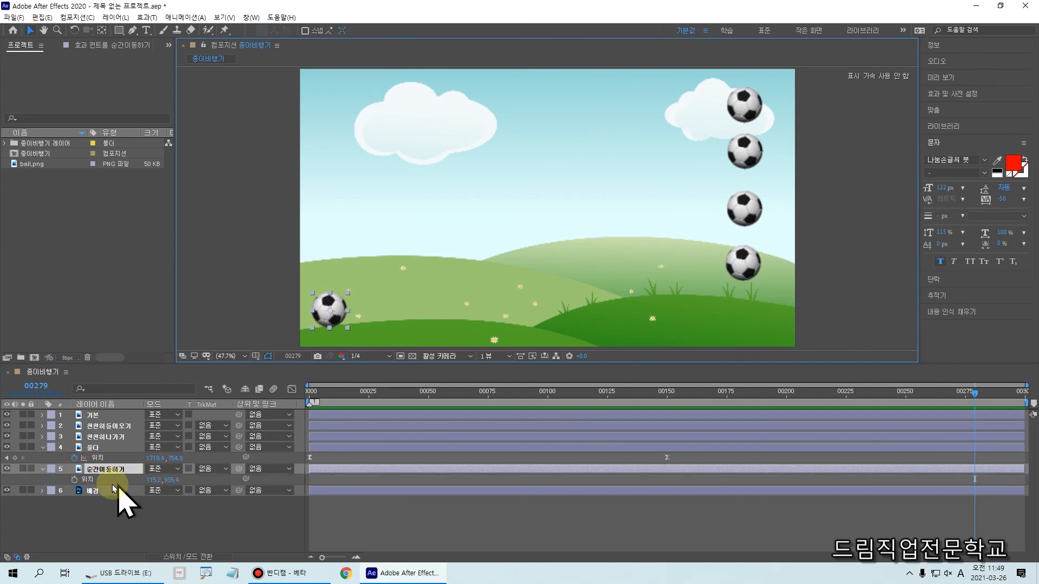
Set a starting Position keyframe for the 순간이동하기 ball at frame 0
click(97, 481)
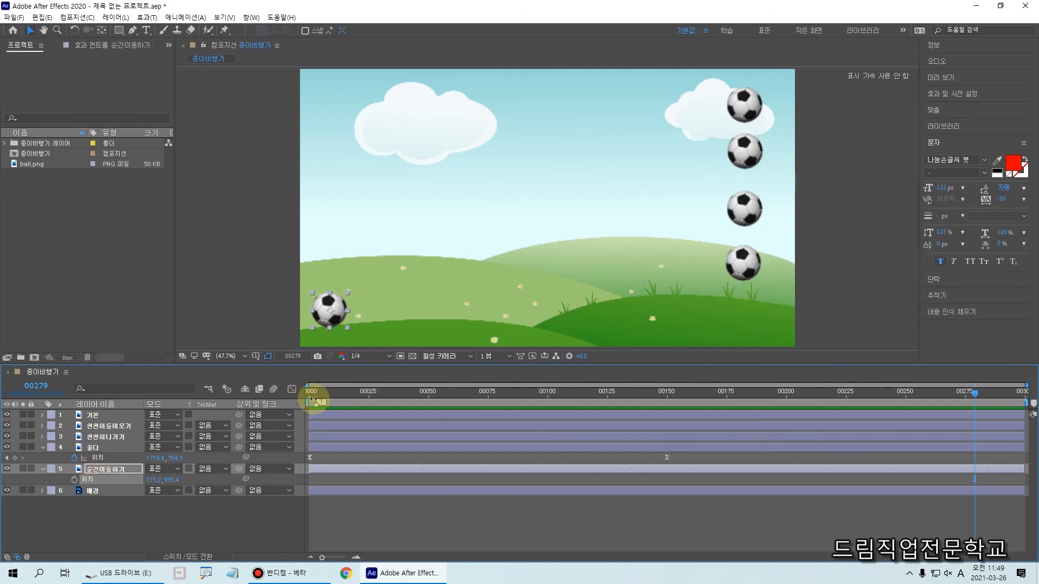
click(310, 392)
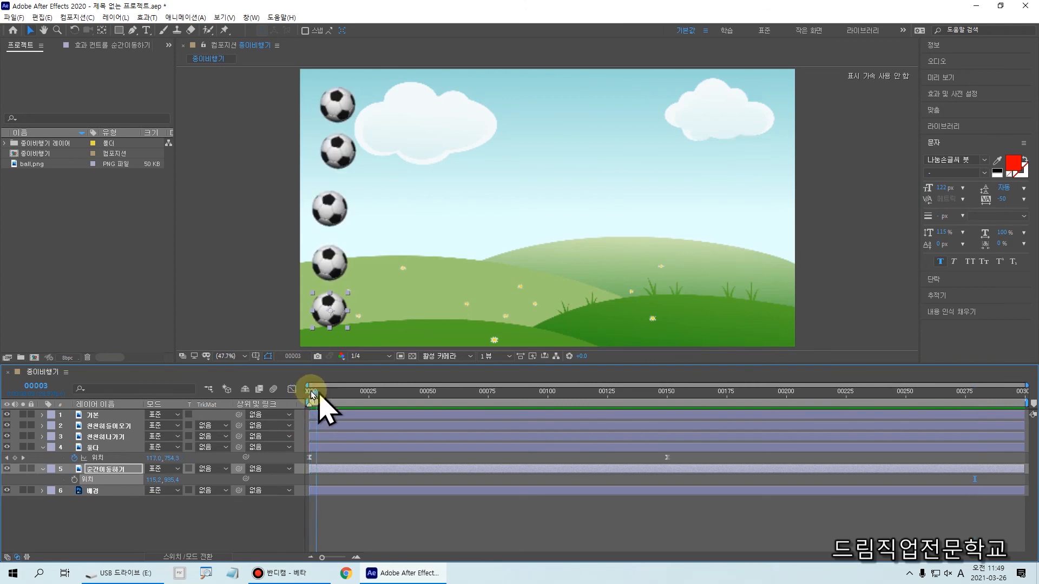
click(75, 479)
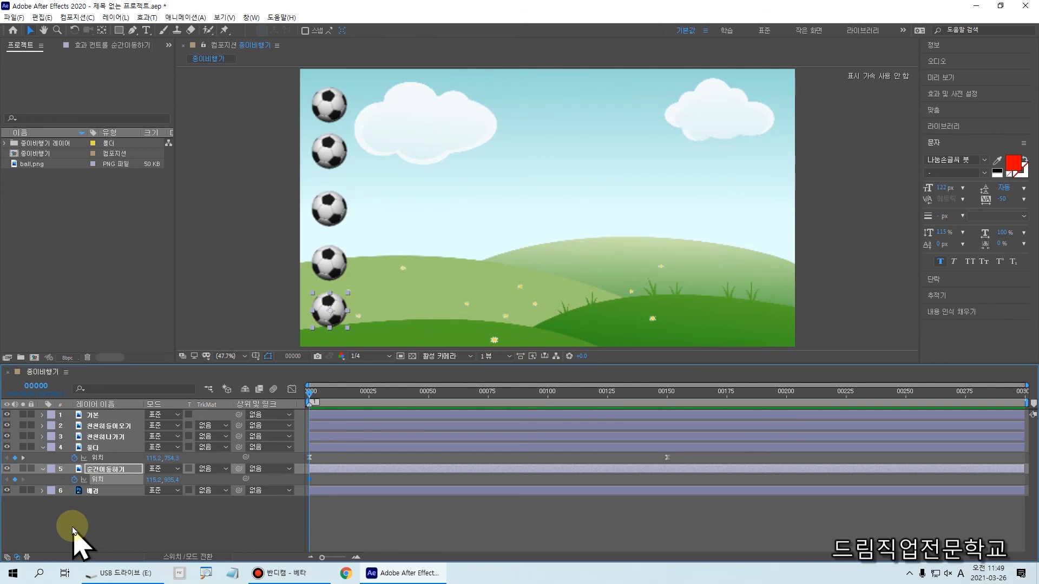
At frame 150, move the 순간이동하기 ball straight across beneath the other four balls, at about x 1729.9, y 935.4
drag(310, 393, 668, 425)
key(ctrl+2)
drag(665, 369, 668, 542)
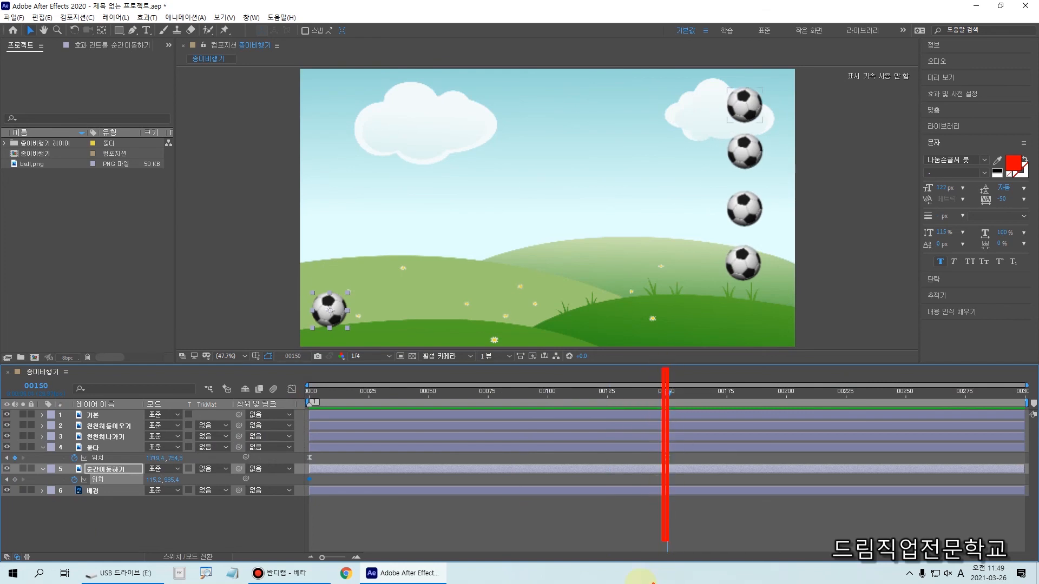
key(Escape)
drag(334, 307, 750, 319)
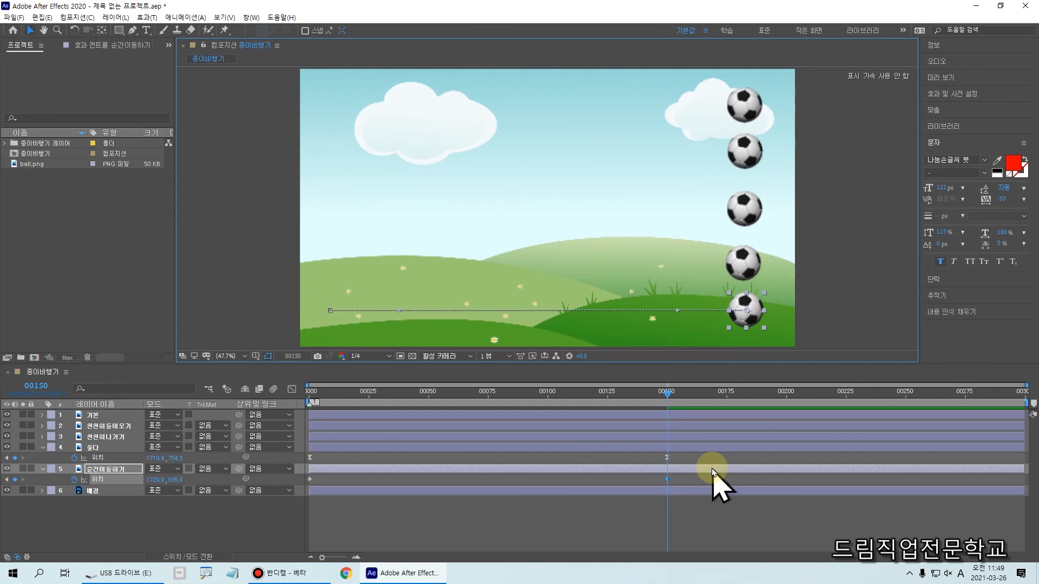
Apply 키프레임 고정 전환 (Toggle Hold Keyframe) to the 순간이동하기 layer's Position keyframe at frame 0
click(311, 480)
mouse_move(302, 479)
mouse_down()
mouse_move(327, 485)
mouse_move(318, 492)
mouse_up()
key(Escape)
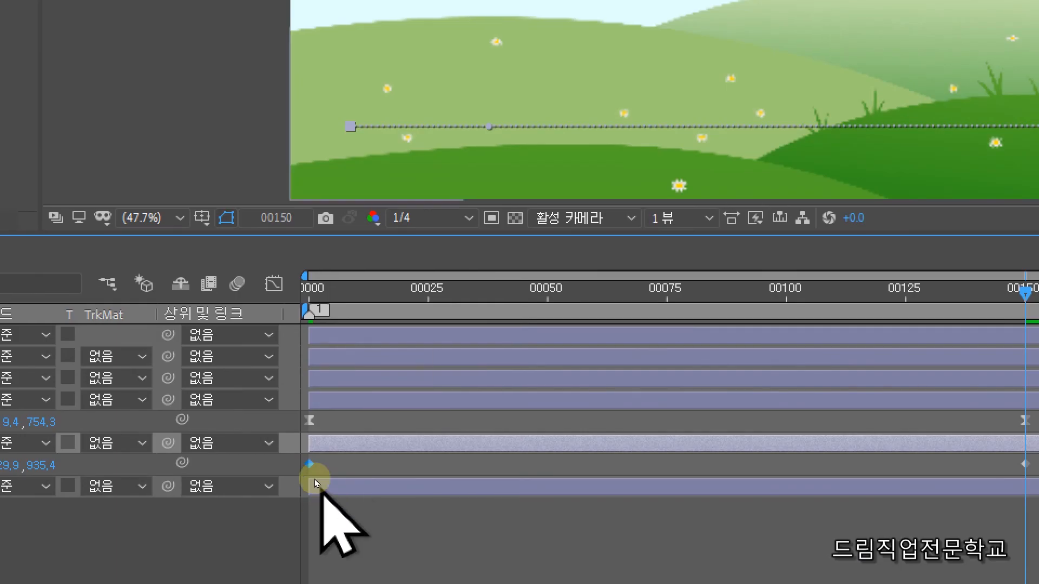
click(309, 466)
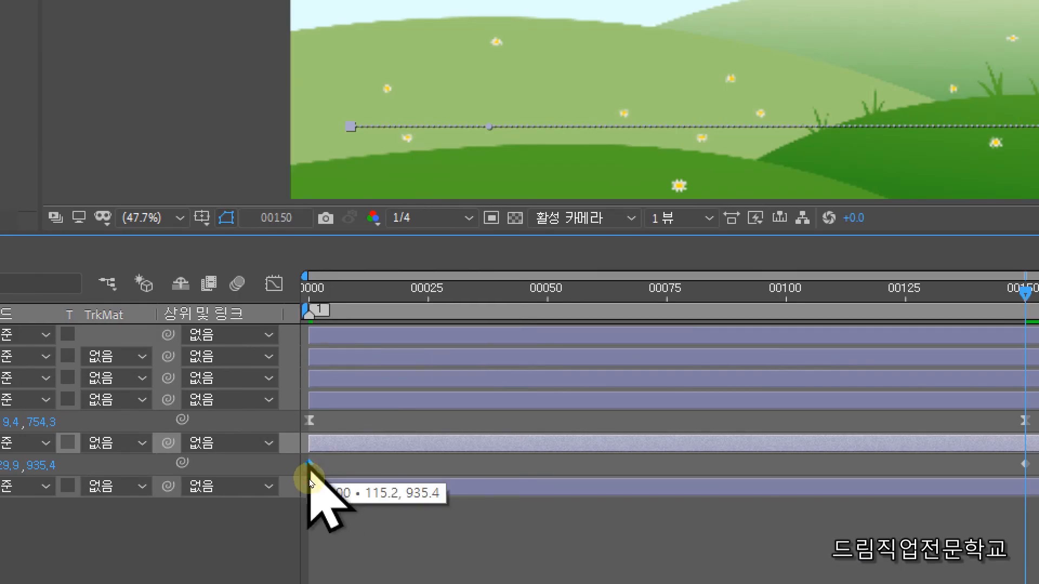
right_click(310, 474)
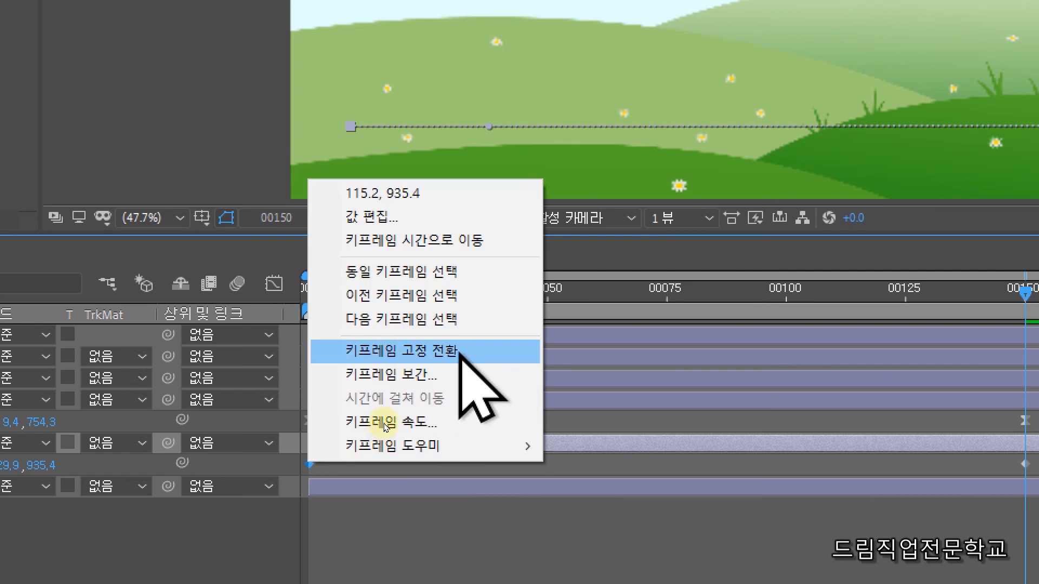
click(358, 341)
mouse_move(336, 337)
mouse_down()
mouse_move(484, 370)
mouse_move(538, 337)
mouse_up()
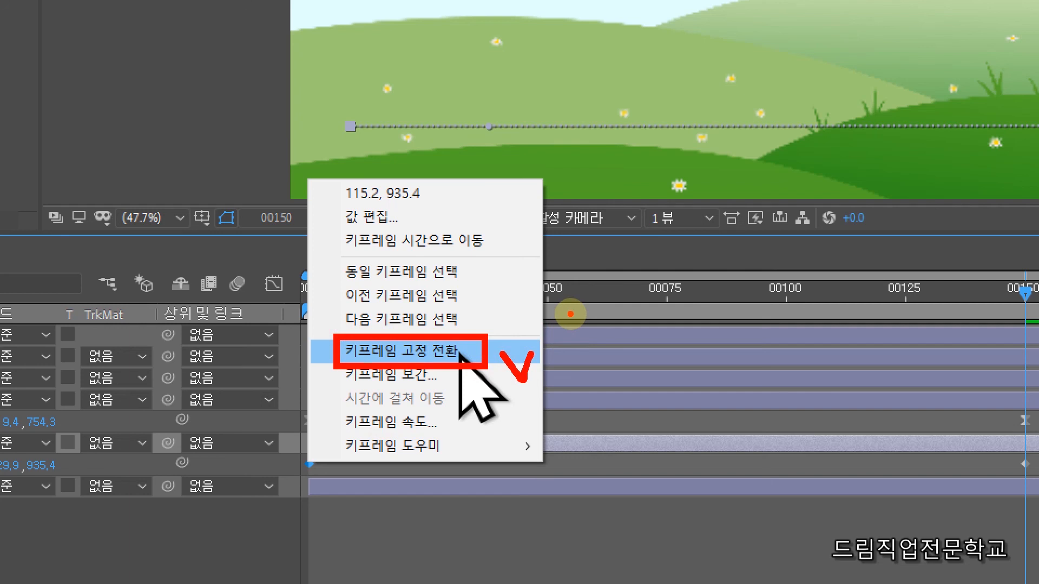
click(459, 353)
right_click(309, 465)
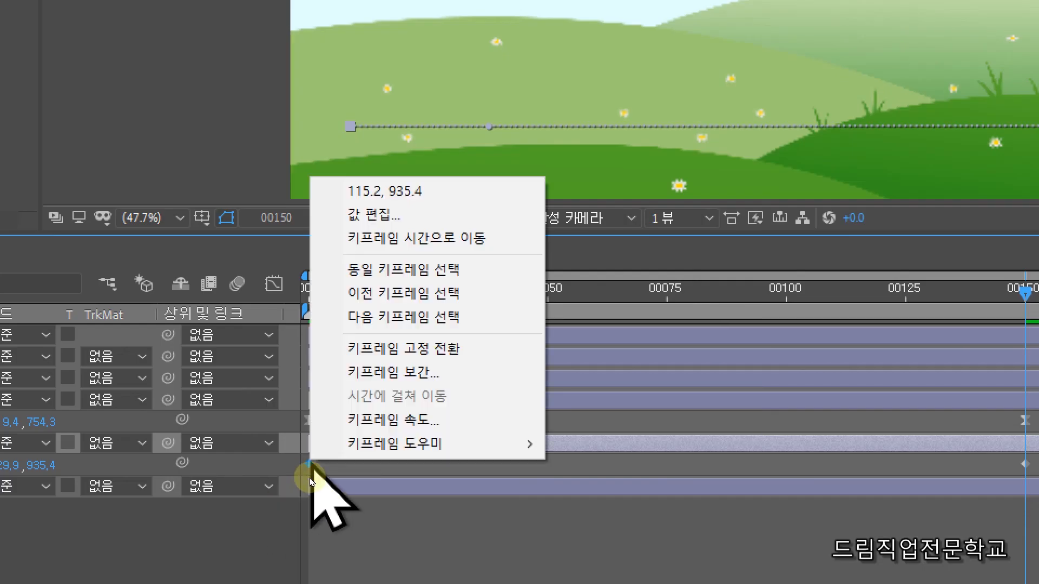
click(428, 348)
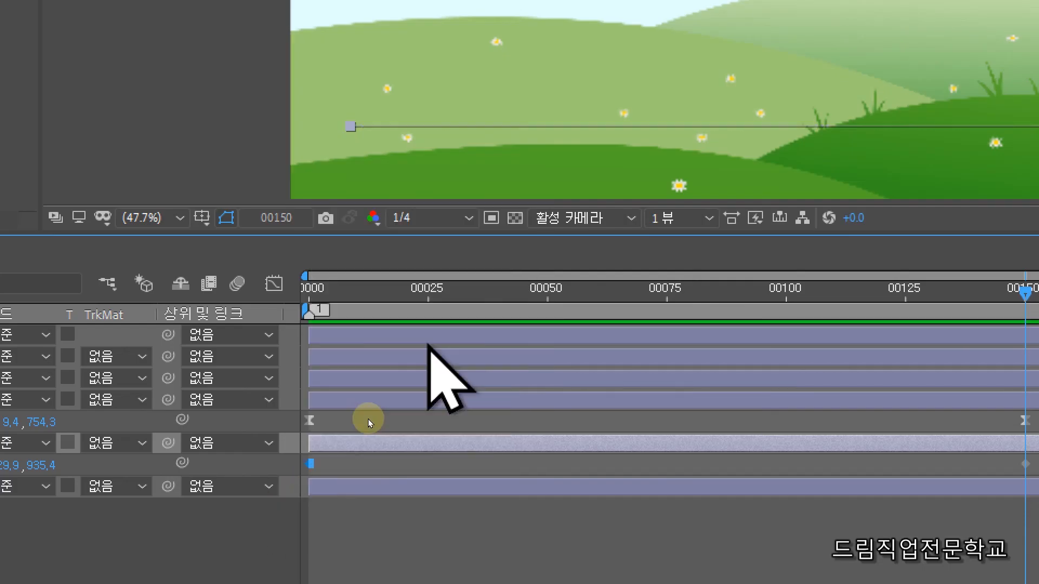
drag(391, 127, 488, 140)
drag(511, 136, 515, 142)
mouse_move(535, 96)
mouse_down()
mouse_move(529, 115)
mouse_move(506, 123)
mouse_up()
drag(496, 102, 527, 144)
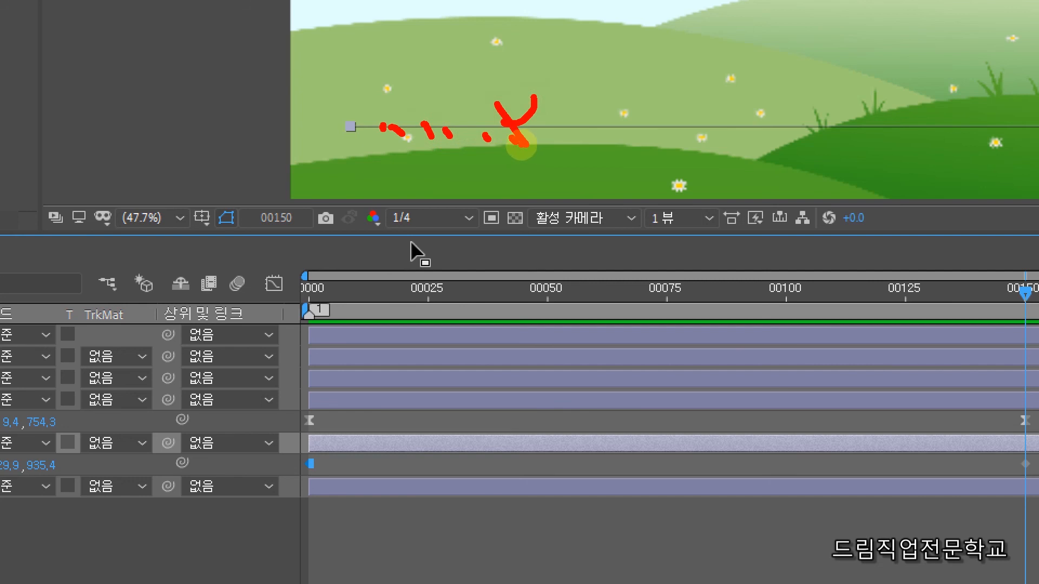
right_click(415, 394)
right_click(414, 394)
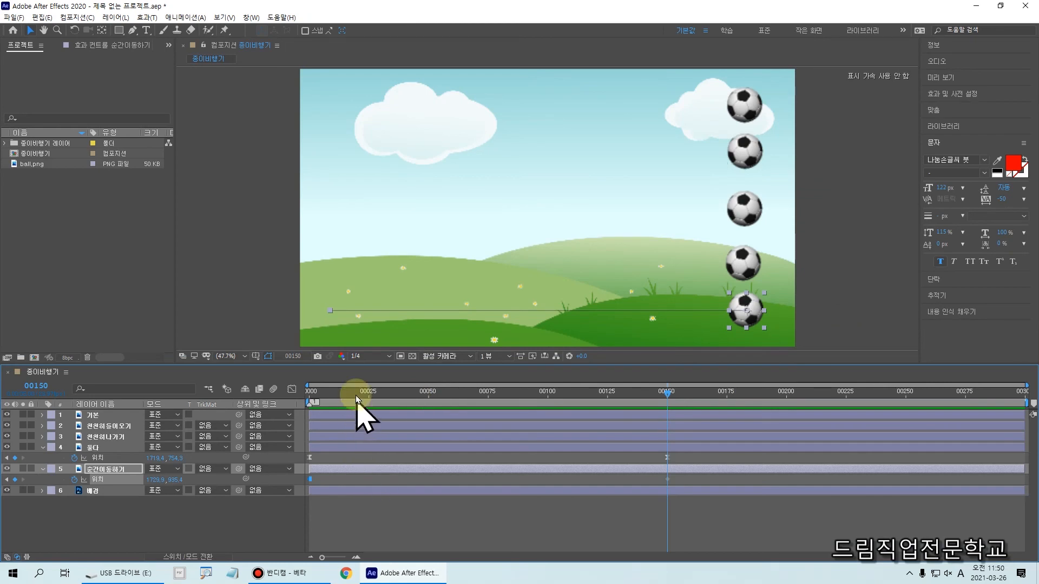
Preview all five balls' motion from frame 0 to compare their easing, and stop playback
key(Home)
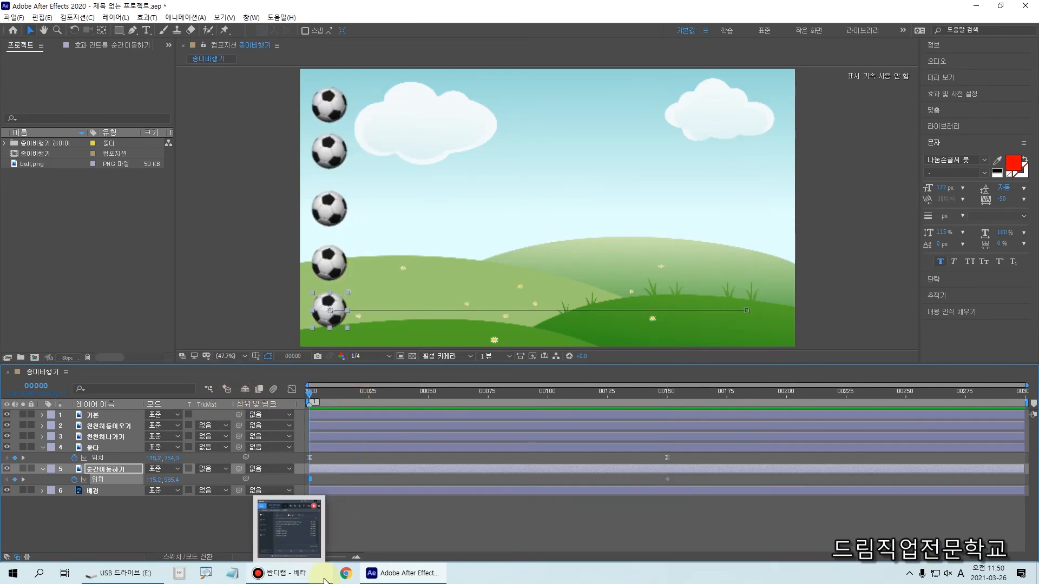
key(space)
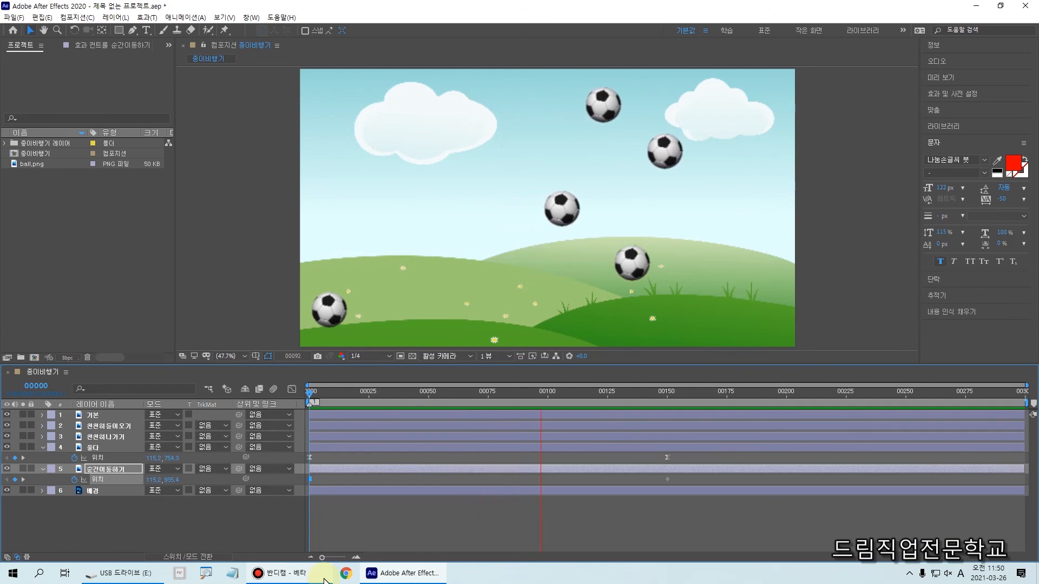
mouse_move(321, 578)
key(space)
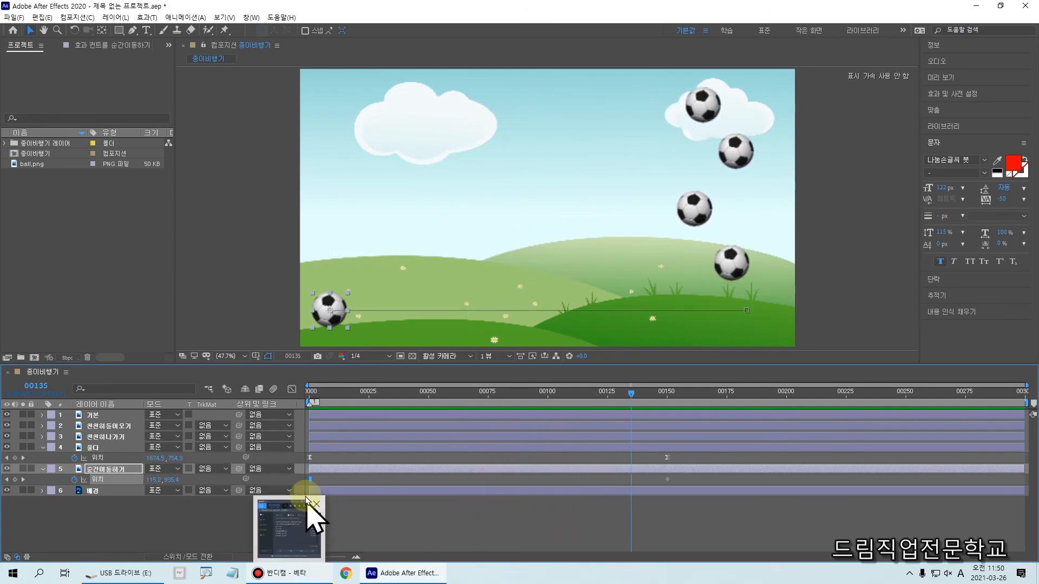
Deselect the 순간이동하기 layer and its keyframe, and return the current time to frame 0
right_click(310, 479)
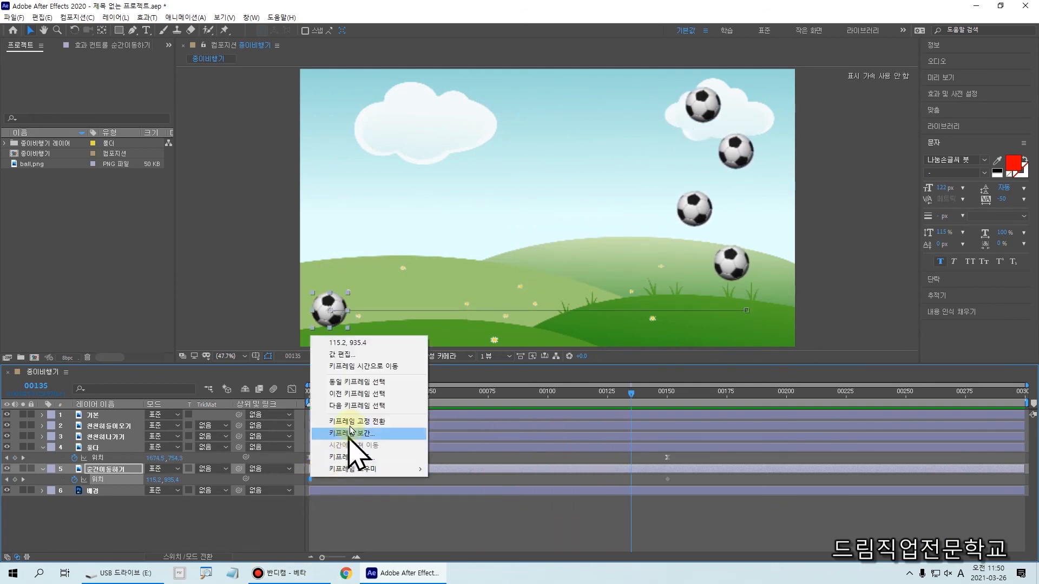
click(381, 520)
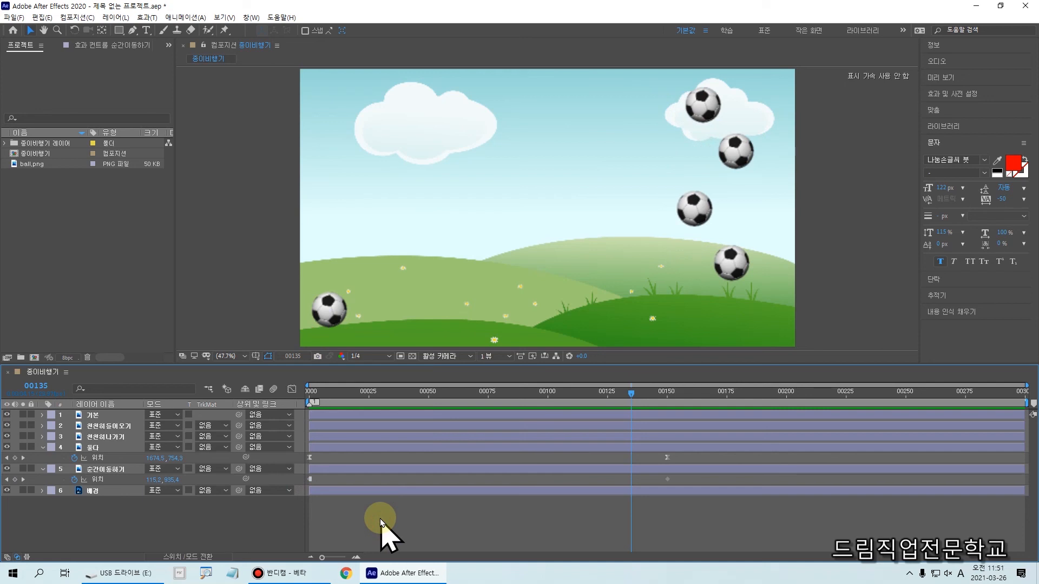
drag(631, 392, 243, 391)
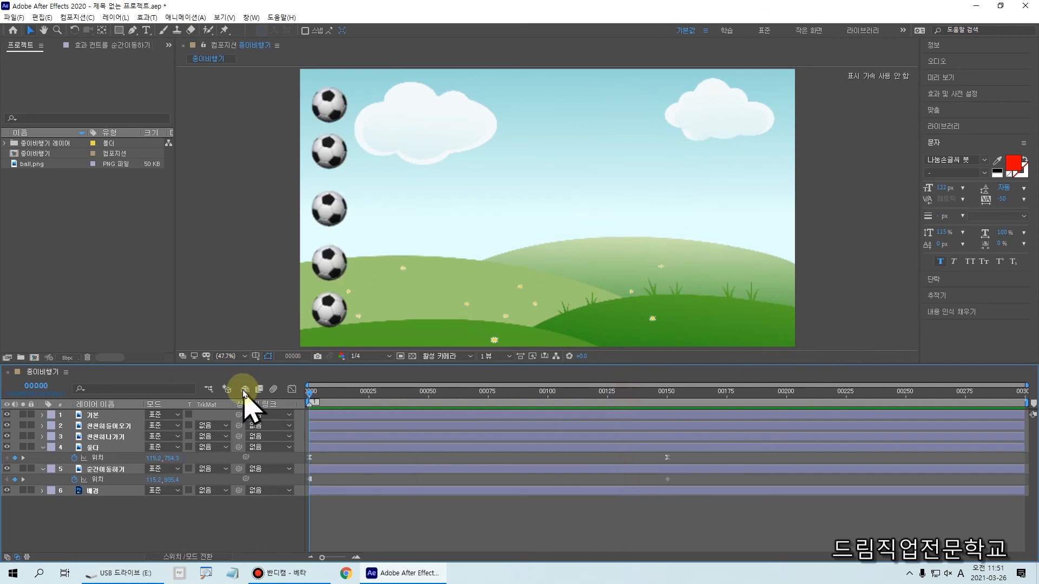